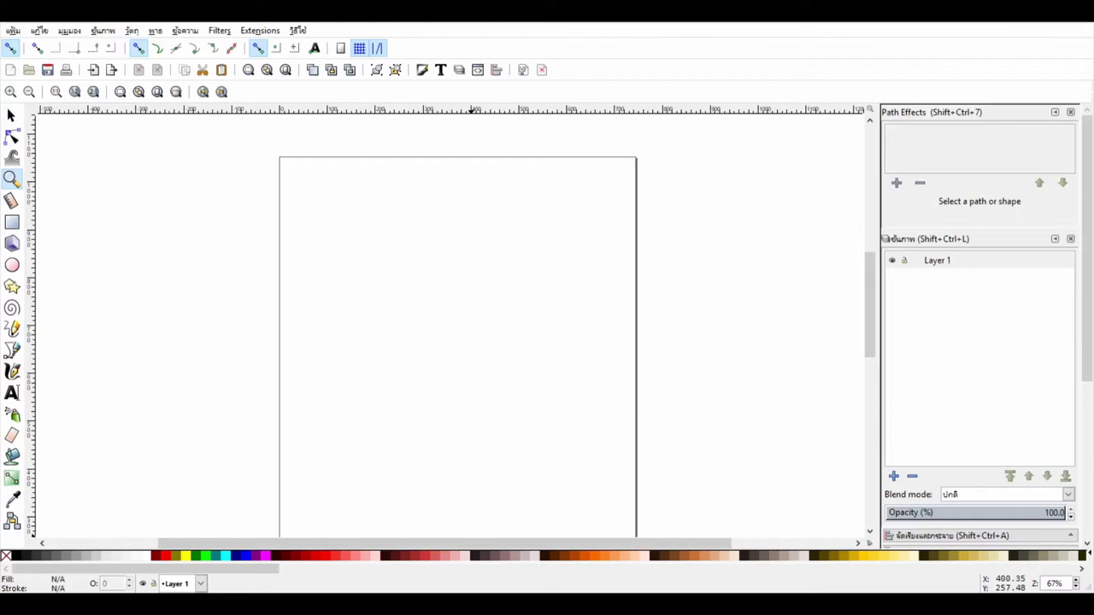
# Draw a large circle mid-page and fill it solid black at full opacity
pyautogui.click(12, 265)
pyautogui.moveTo(337, 207); pyautogui.dragTo(597, 467)
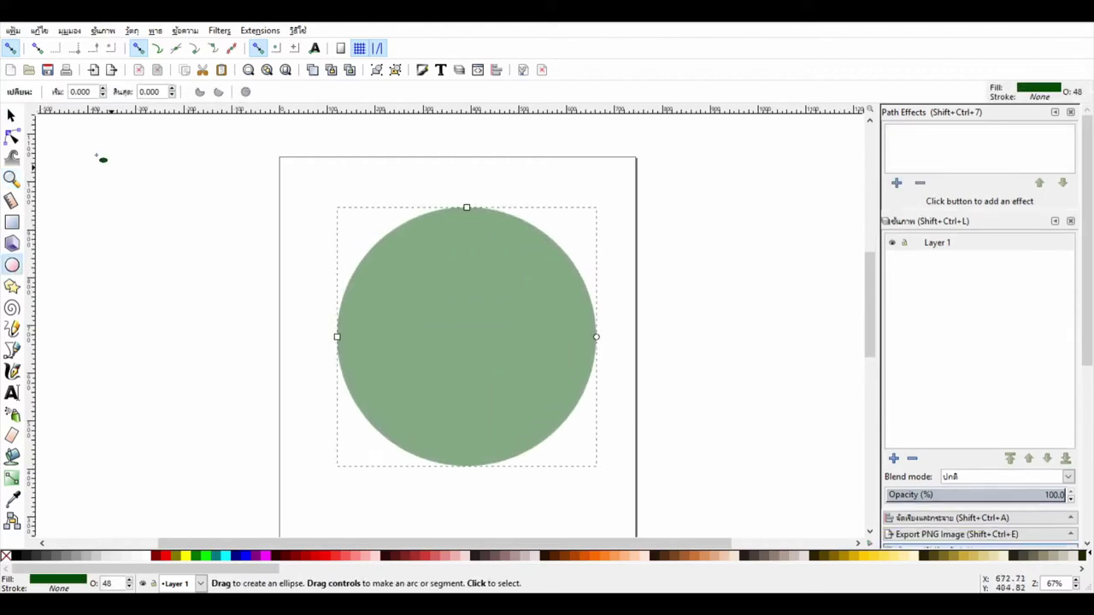
pyautogui.click(11, 115)
pyautogui.hotkey('shift', 'ctrl', 'f')
pyautogui.moveTo(975, 530); pyautogui.dragTo(1073, 530)
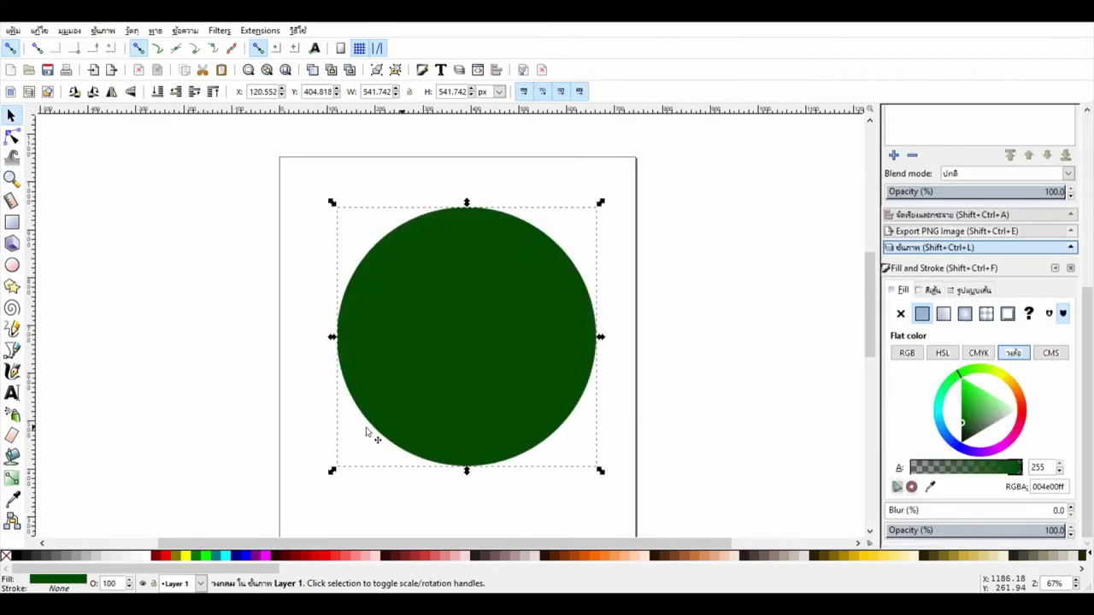
pyautogui.click(67, 556)
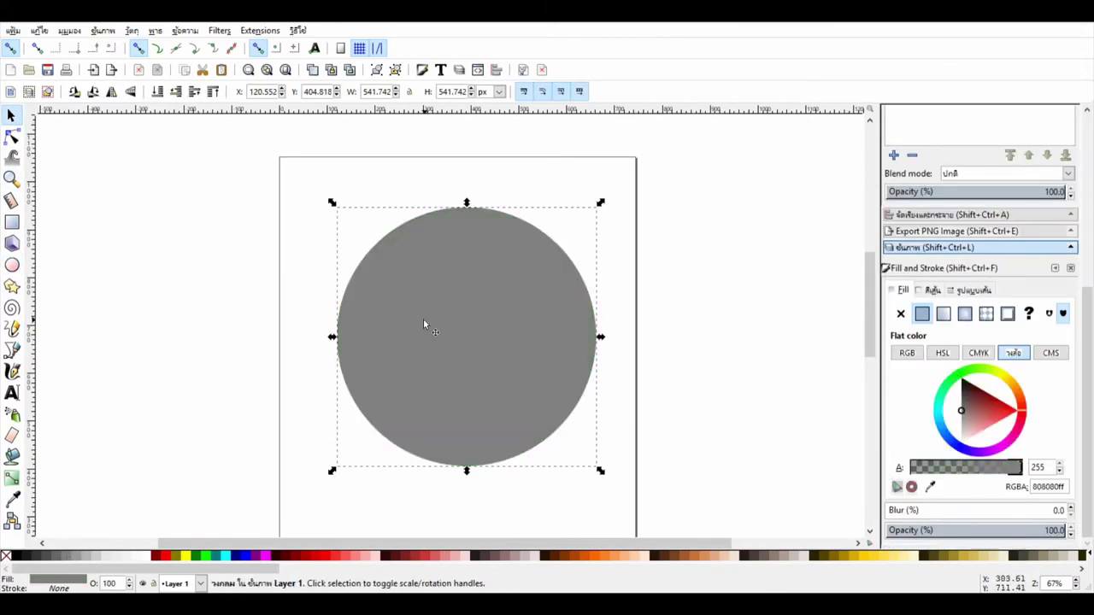
pyautogui.click(35, 556)
pyautogui.click(17, 557)
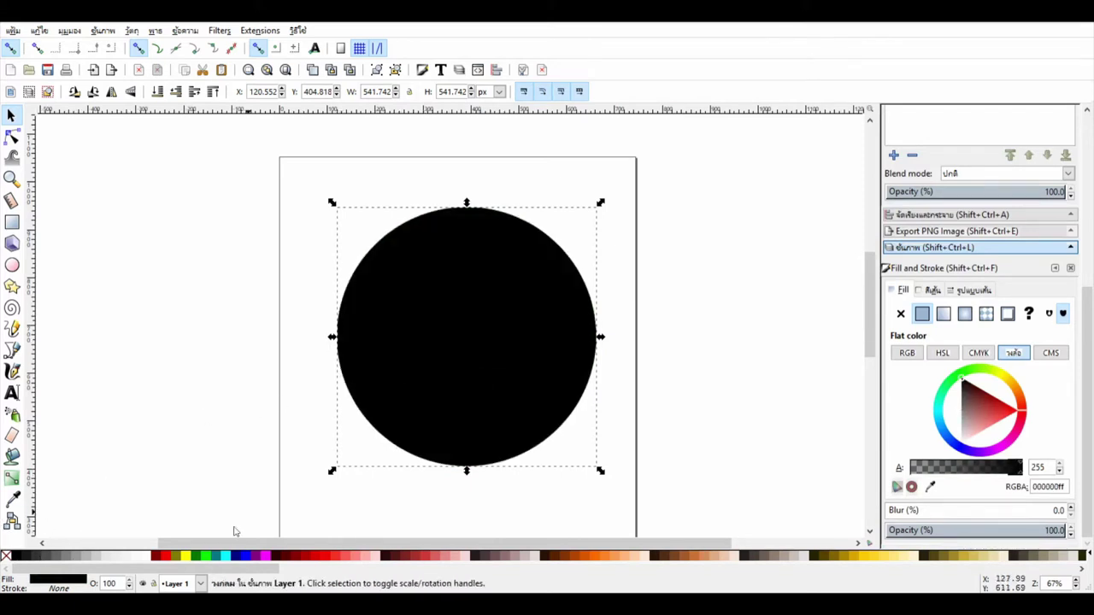
# Duplicate it as a slightly smaller dark grey circle centred on the black one
pyautogui.hotkey('ctrl', 'd')
pyautogui.click(45, 557)
pyautogui.moveTo(467, 470); pyautogui.dragTo(467, 458)
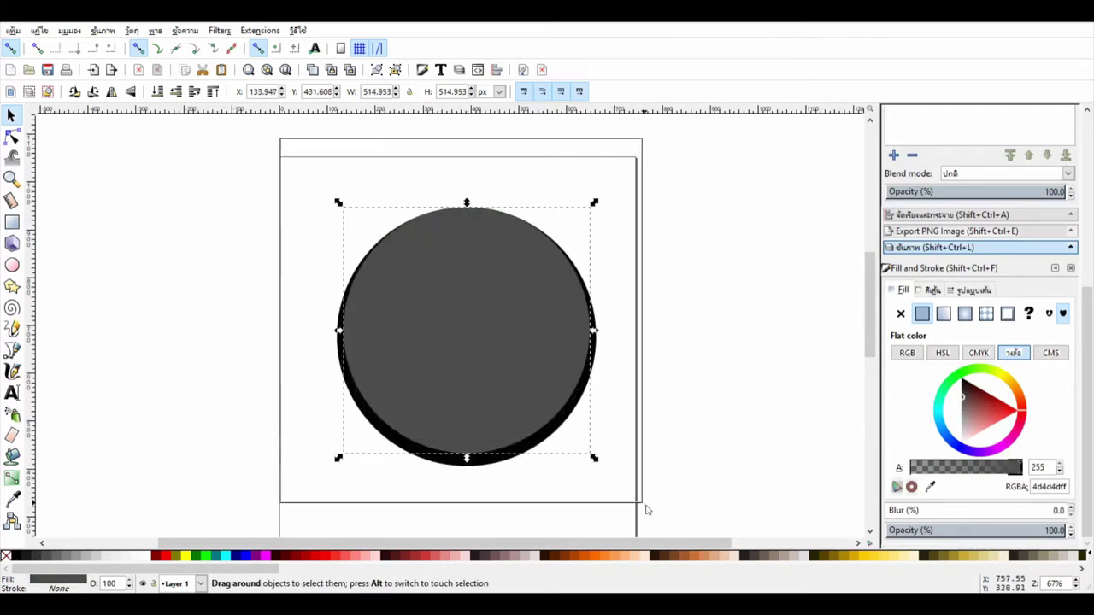
pyautogui.moveTo(281, 138); pyautogui.dragTo(647, 510)
pyautogui.click(948, 215)
pyautogui.click(988, 220)
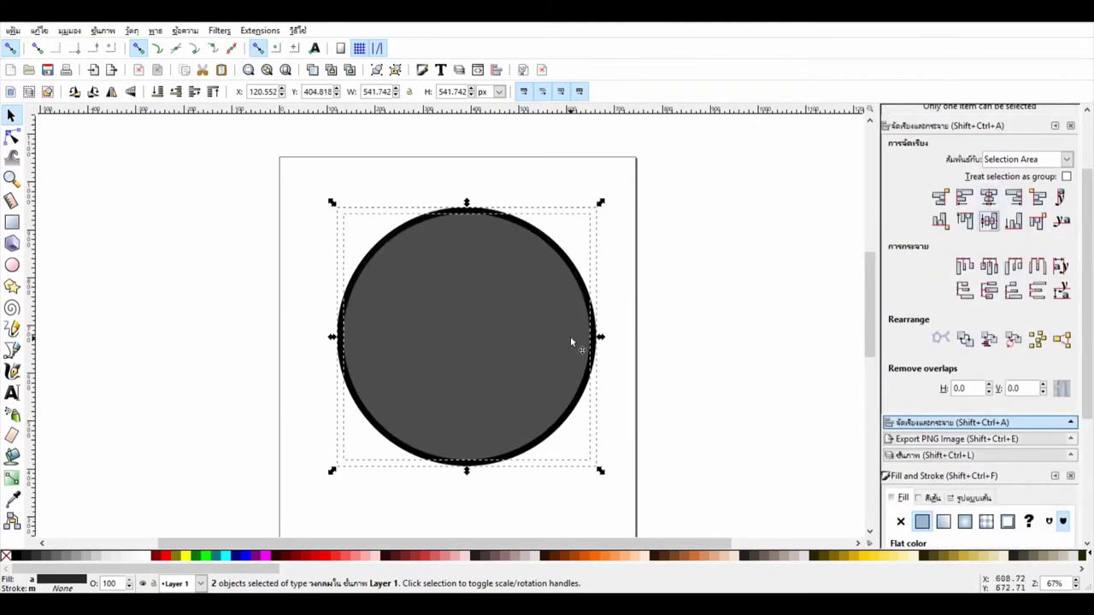
# Give the larger black circle a linear gradient fill
pyautogui.click(619, 304)
pyautogui.scroll(-3, 1085, 386)
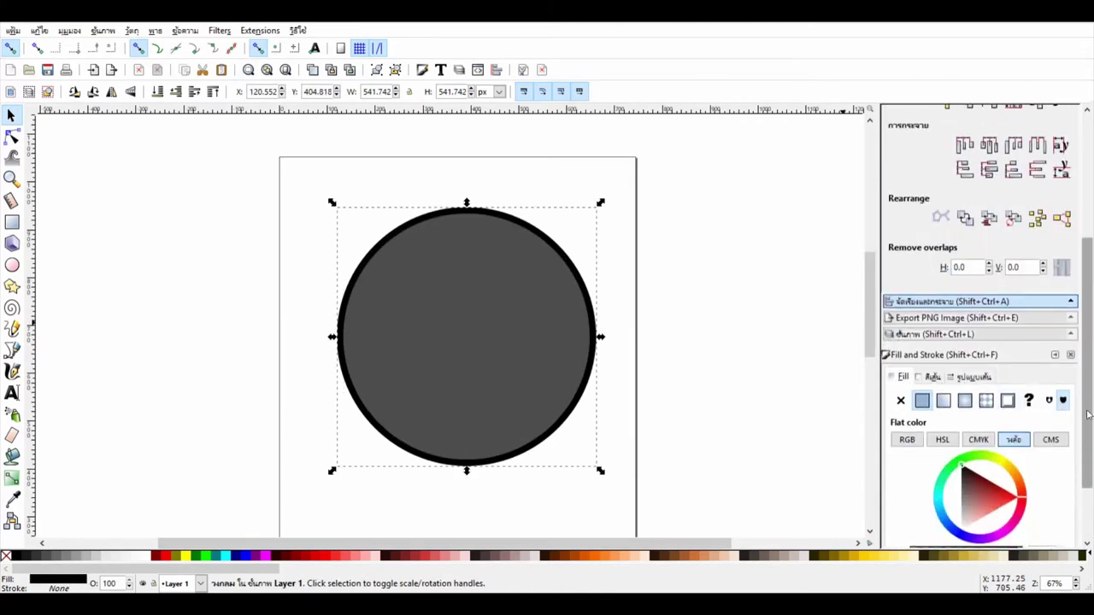
pyautogui.click(943, 400)
# Make the gradient's right end stop fully opaque light grey
pyautogui.press('n')
pyautogui.click(595, 336)
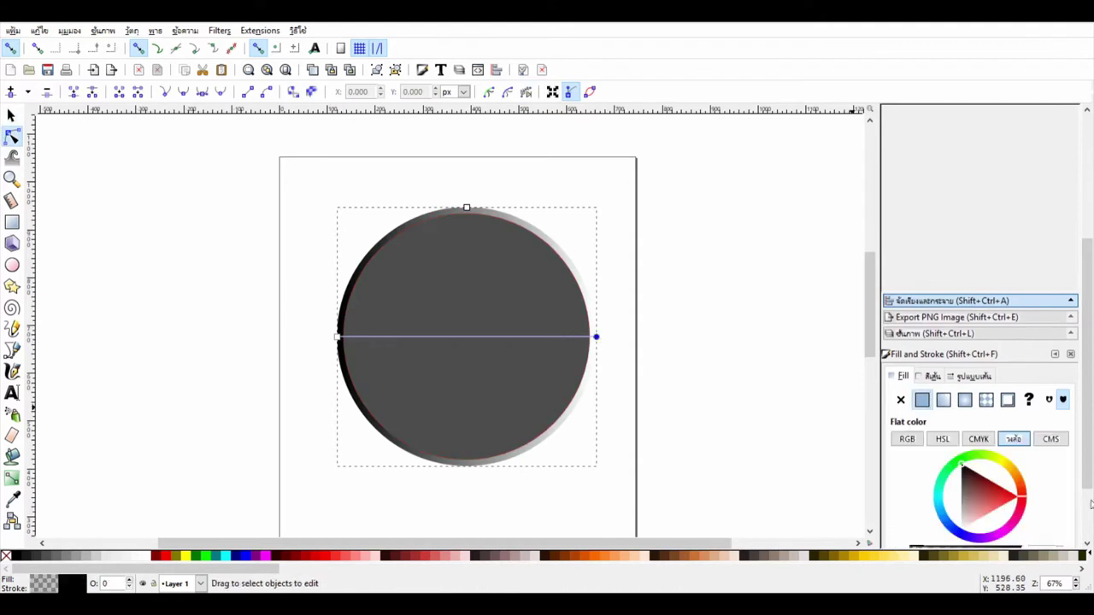
pyautogui.click(1070, 525)
pyautogui.click(960, 420)
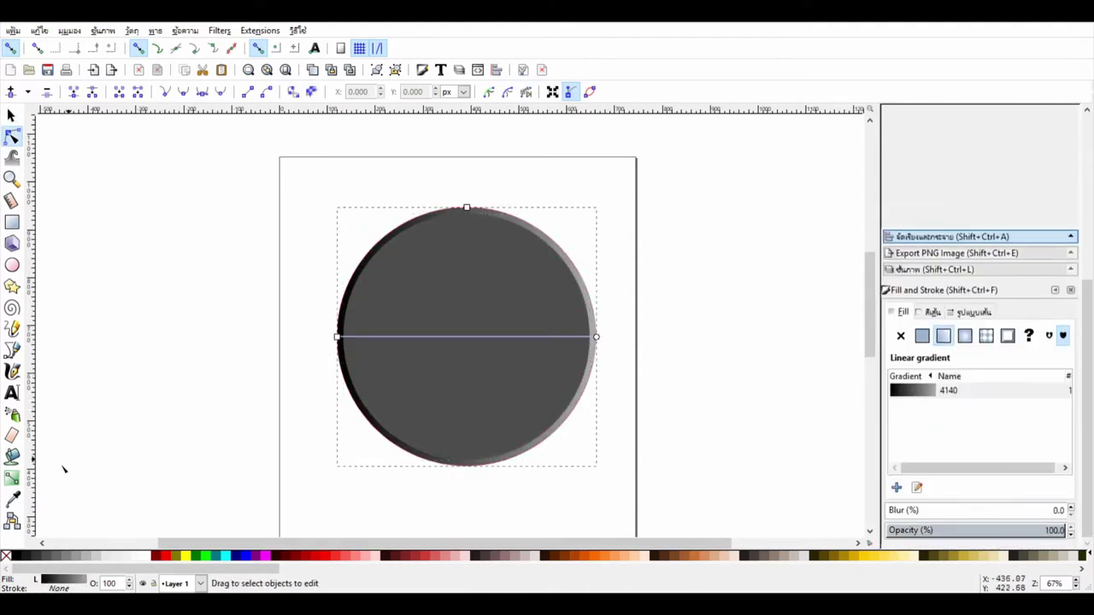
# Add three extra stops along the circle's gradient line
pyautogui.click(12, 476)
pyautogui.doubleClick(445, 338)
pyautogui.moveTo(445, 338)
pyautogui.mouseDown()
pyautogui.moveTo(402, 337)
pyautogui.moveTo(473, 338)
pyautogui.mouseUp()
pyautogui.doubleClick(459, 338)
pyautogui.doubleClick(538, 338)
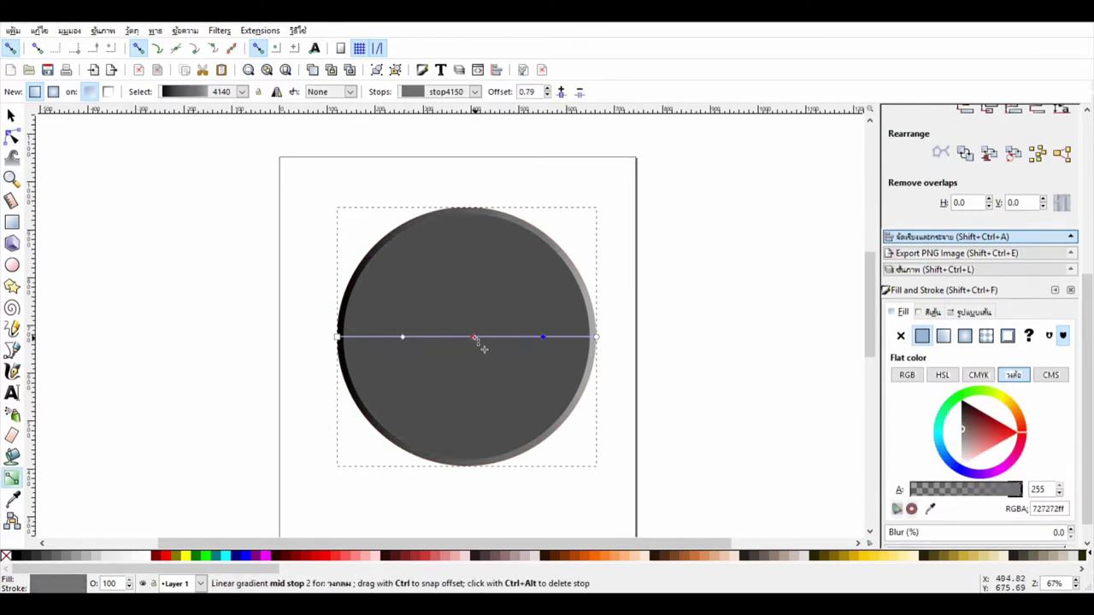
# Colour the stops: light grey left end, dark grey at quarter and three-quarter points
pyautogui.click(402, 337)
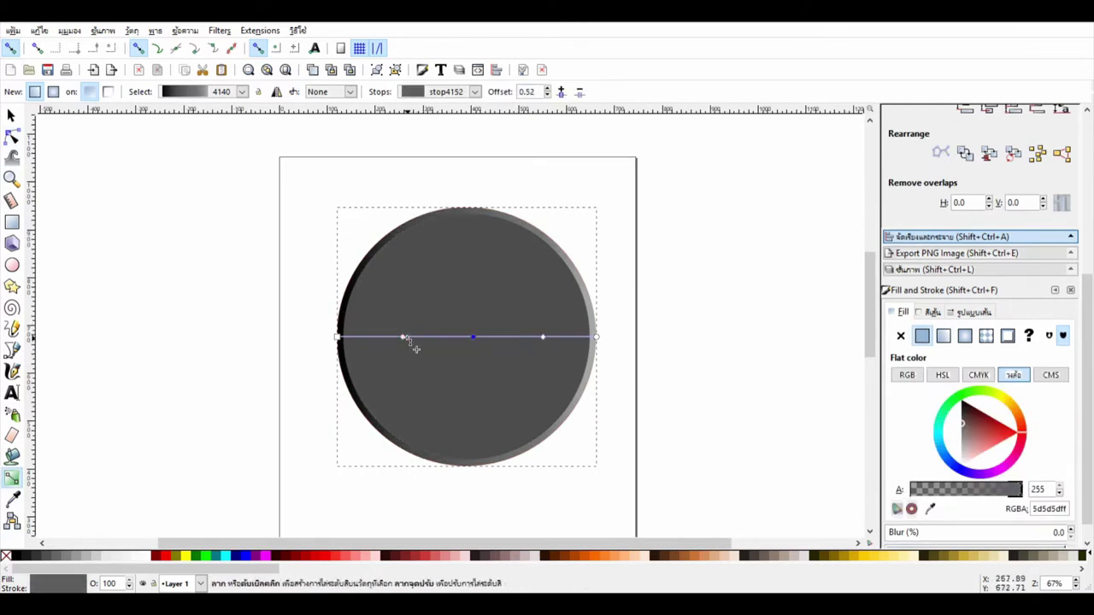
pyautogui.click(338, 338)
pyautogui.click(949, 437)
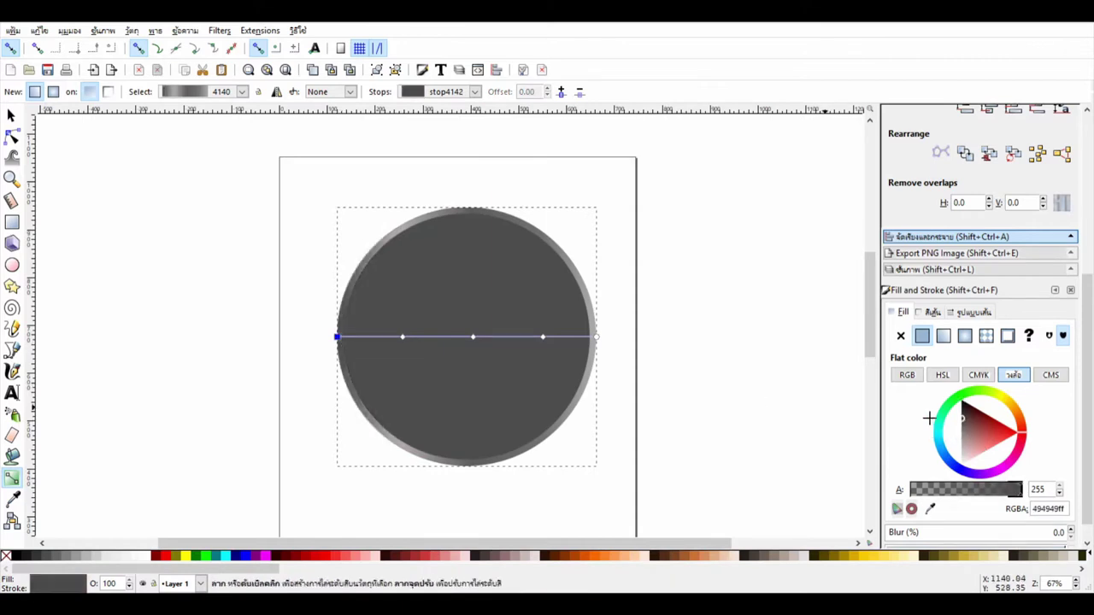
pyautogui.click(540, 338)
pyautogui.moveTo(959, 444); pyautogui.dragTo(924, 467)
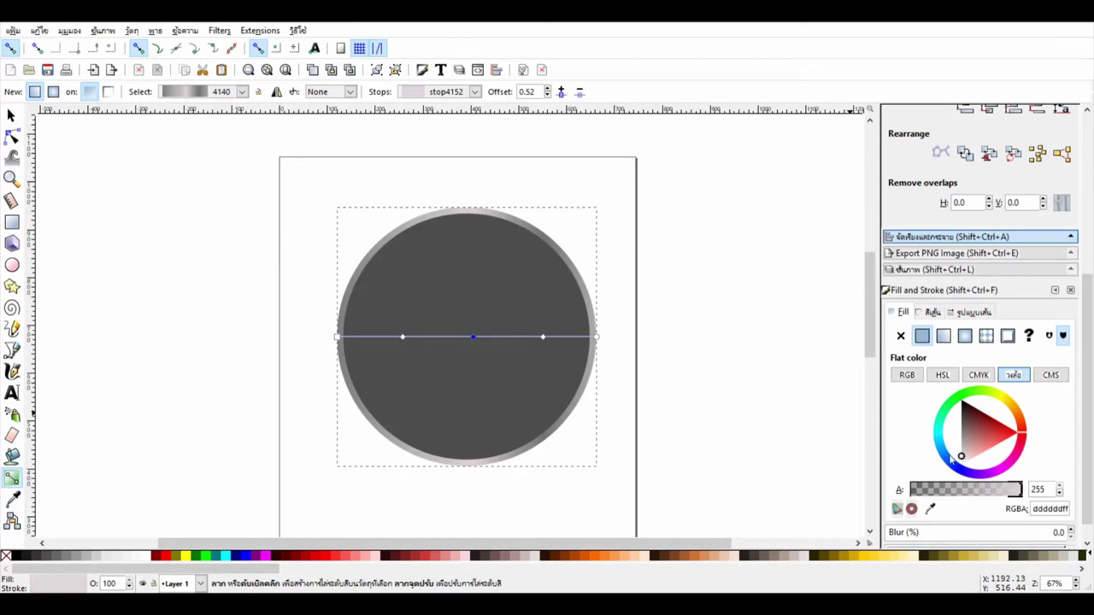
pyautogui.click(542, 338)
pyautogui.click(961, 416)
pyautogui.click(404, 338)
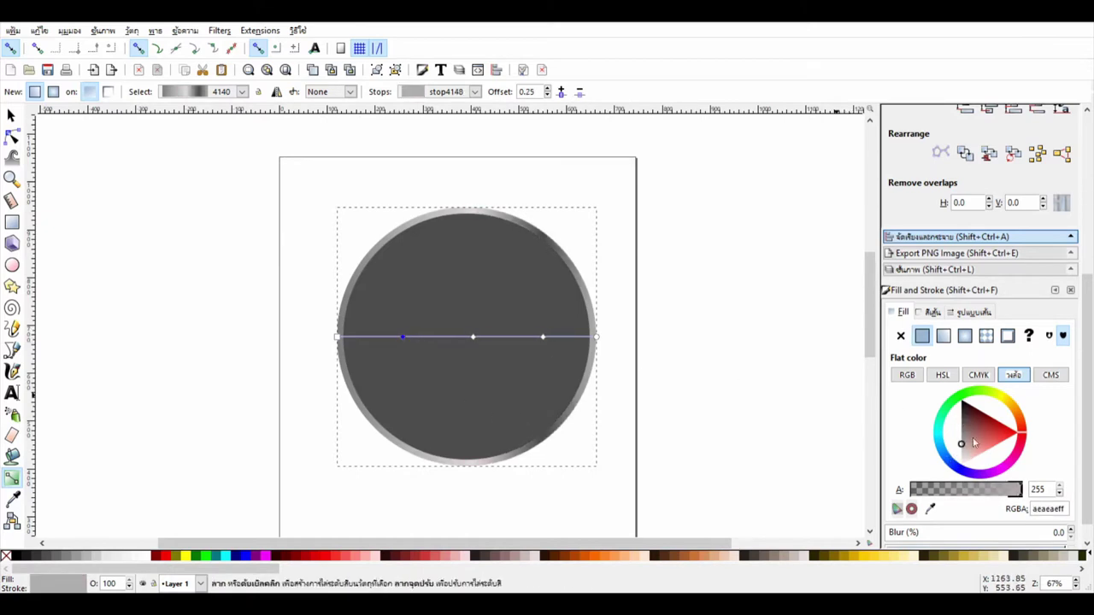
pyautogui.click(955, 419)
pyautogui.click(339, 337)
pyautogui.click(959, 444)
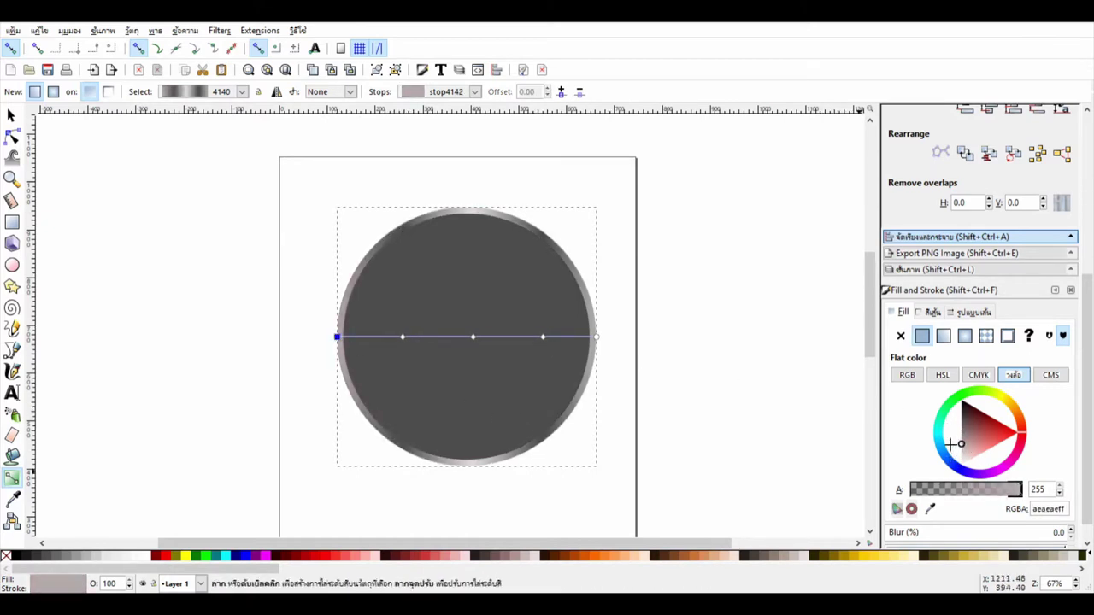
# Tilt the gradient diagonally across the circle
pyautogui.click(12, 135)
pyautogui.moveTo(599, 339)
pyautogui.mouseDown()
pyautogui.moveTo(605, 275)
pyautogui.moveTo(581, 283)
pyautogui.mouseUp()
pyautogui.moveTo(338, 337); pyautogui.dragTo(359, 411)
# Fill a circle of the same size with flat black
pyautogui.press('Escape')
pyautogui.click(538, 398)
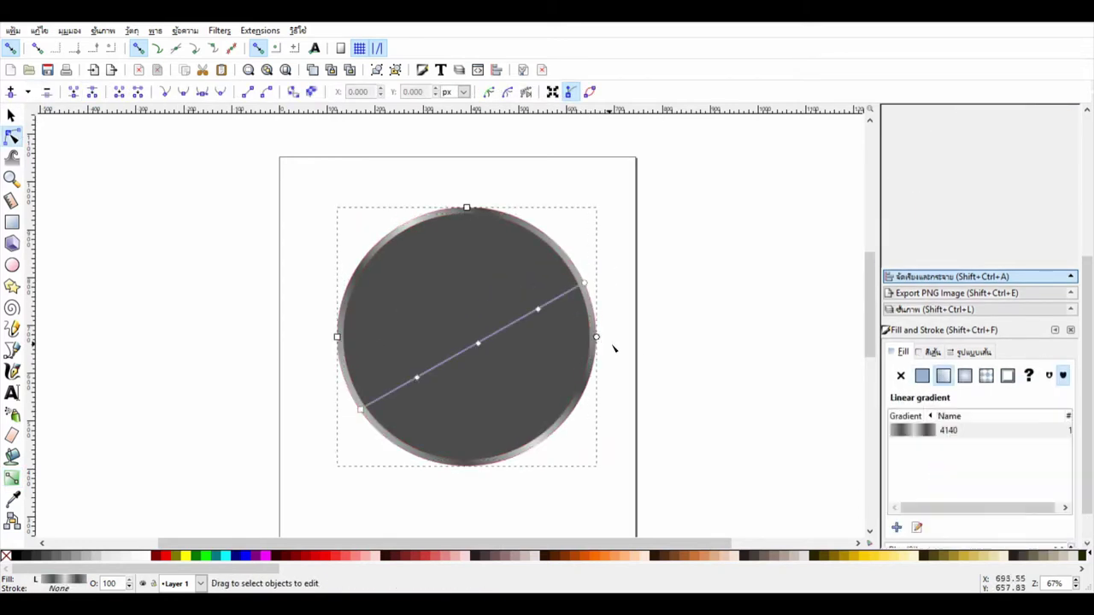
pyautogui.click(10, 113)
pyautogui.click(18, 556)
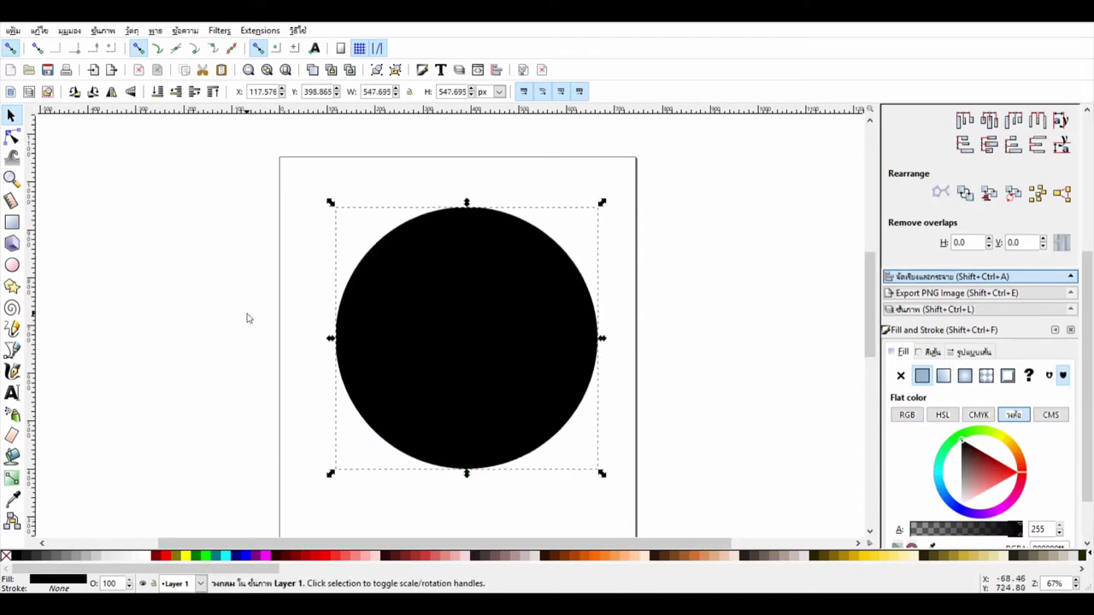
# Enlarge the black circle slightly, darken it, and centre all circles
pyautogui.moveTo(467, 474); pyautogui.dragTo(469, 477)
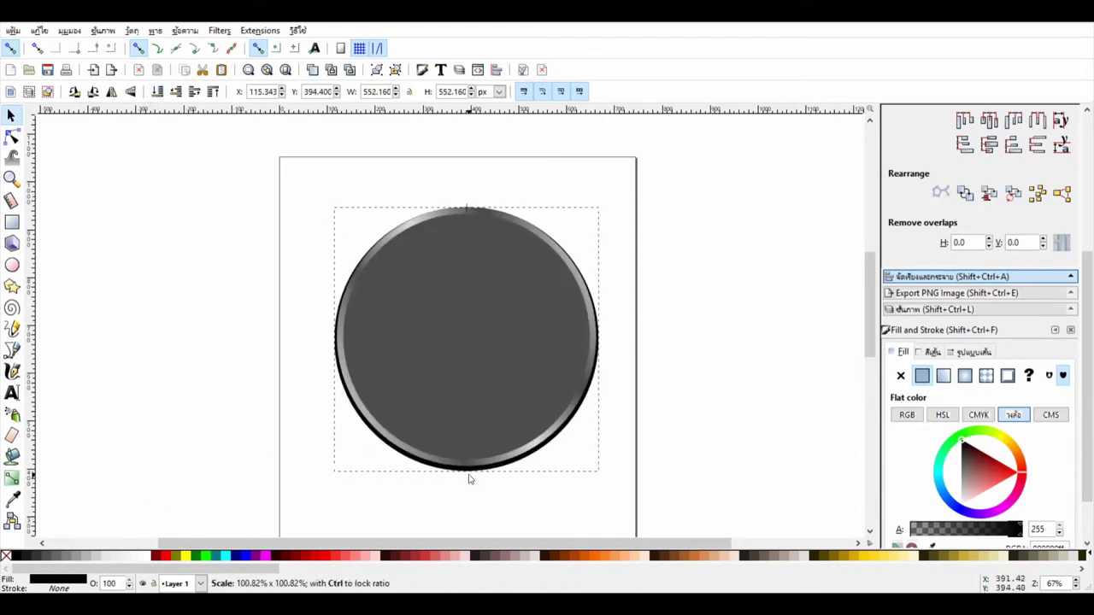
pyautogui.moveTo(963, 462); pyautogui.dragTo(951, 455)
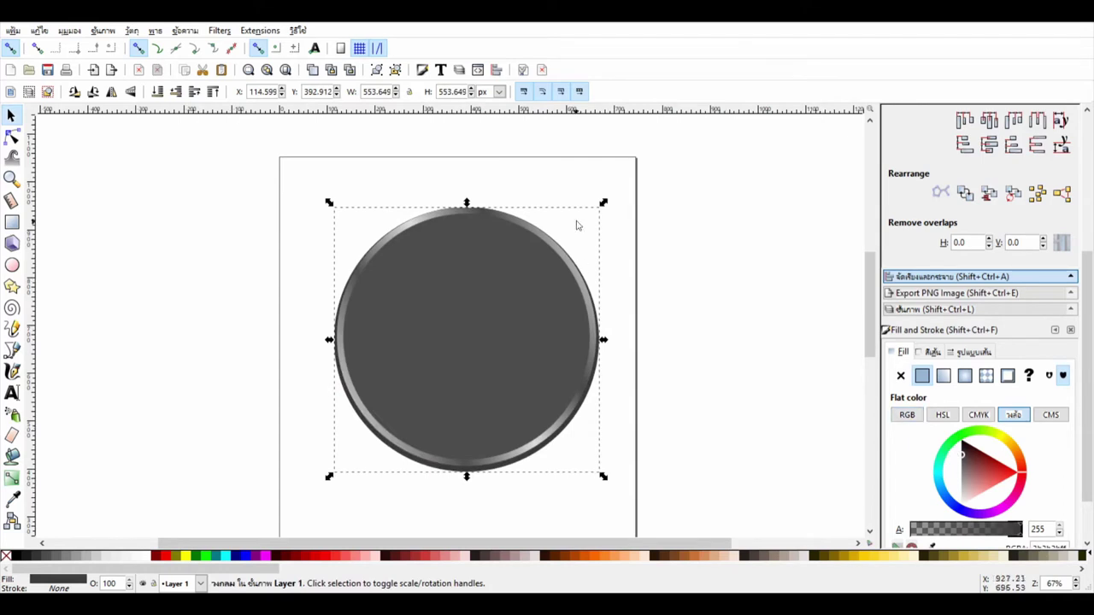
pyautogui.hotkey('ctrl', 'a')
pyautogui.scroll(5, 1090, 160)
pyautogui.click(997, 295)
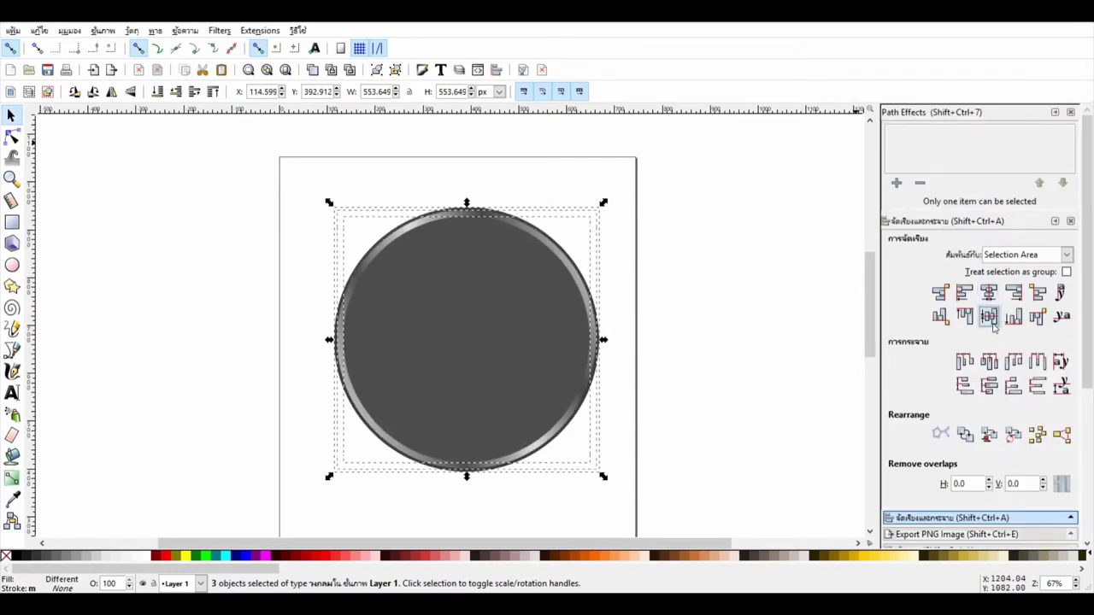
pyautogui.click(786, 317)
# Fill the inner face circle white and recentre all circles
pyautogui.click(492, 334)
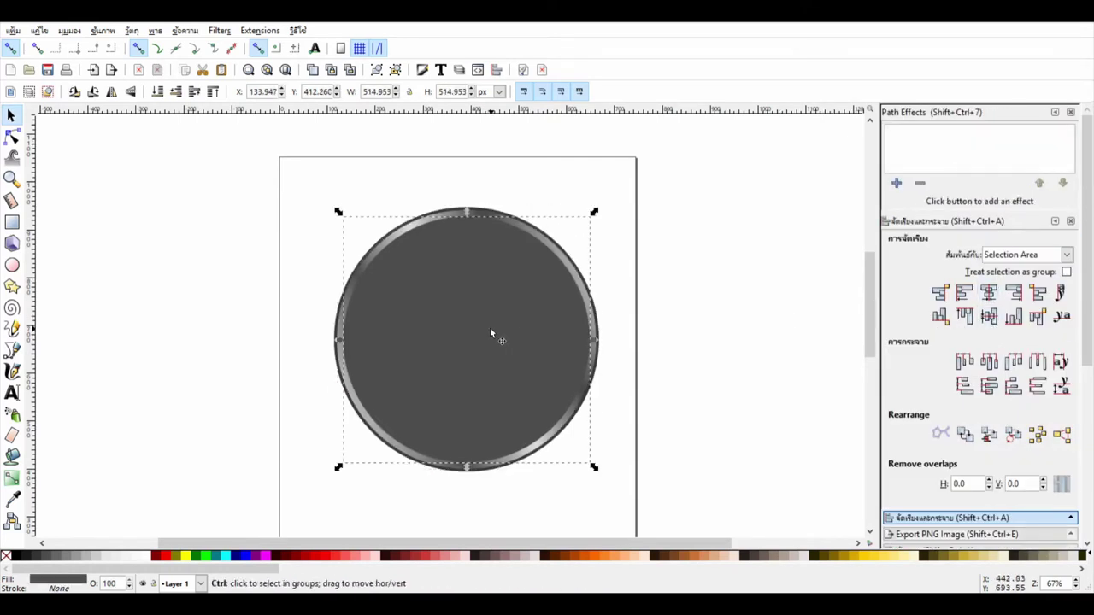
pyautogui.click(151, 557)
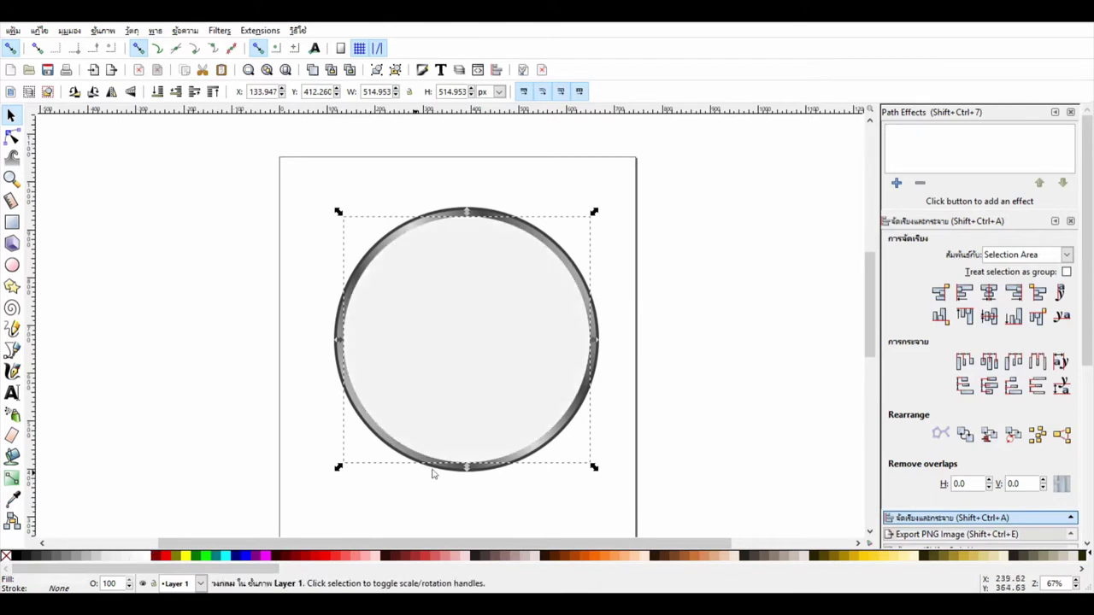
pyautogui.keyDown('shift'); pyautogui.click(600, 364); pyautogui.keyUp('shift')
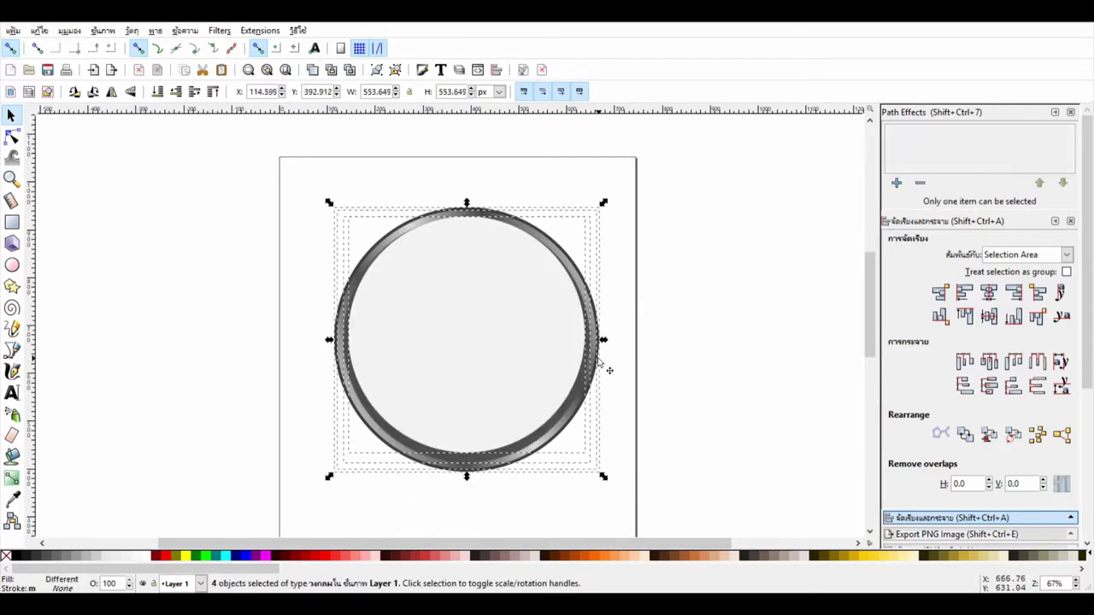
pyautogui.click(989, 316)
pyautogui.press('Escape')
# Enlarge the inner white circle slightly
pyautogui.click(551, 344)
pyautogui.moveTo(467, 463); pyautogui.dragTo(474, 466)
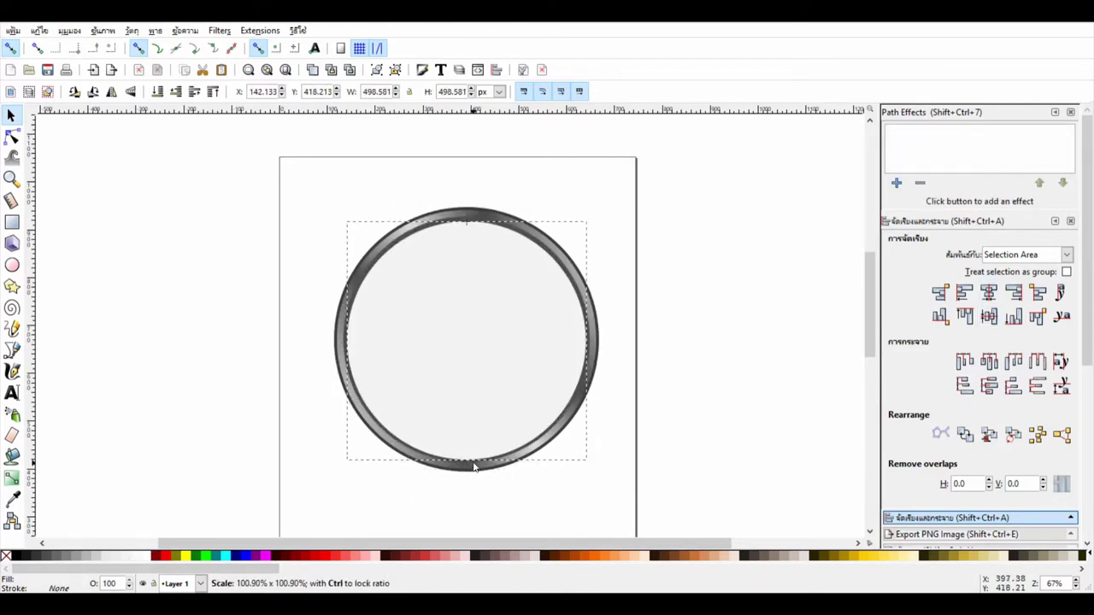
pyautogui.hotkey('ctrl', 'a')
pyautogui.press('Escape')
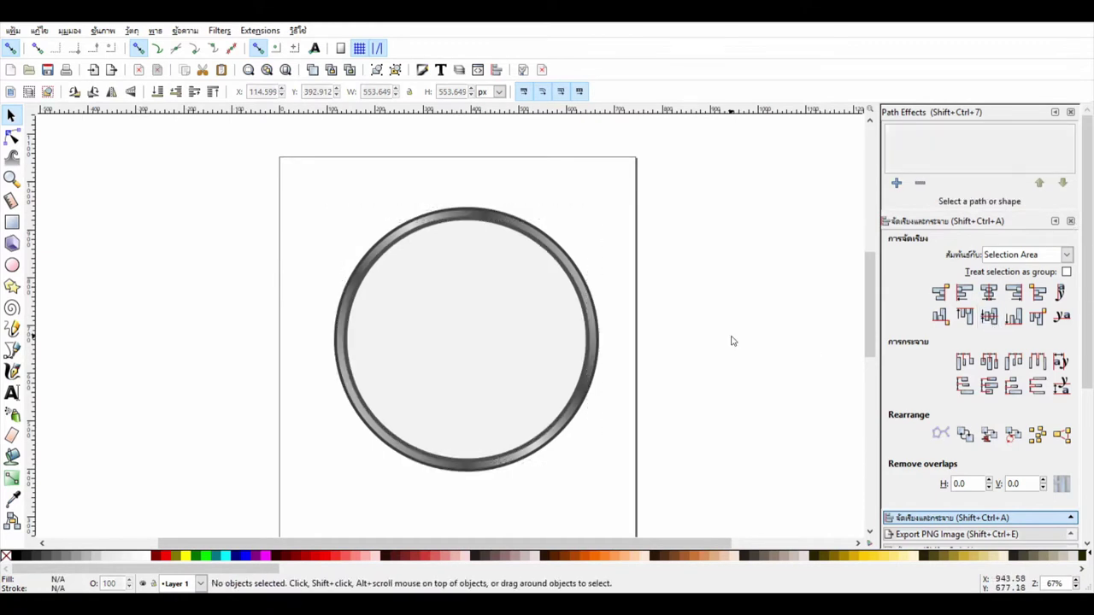
pyautogui.scroll(2, 462, 309)
pyautogui.scroll(-1, 370, 309)
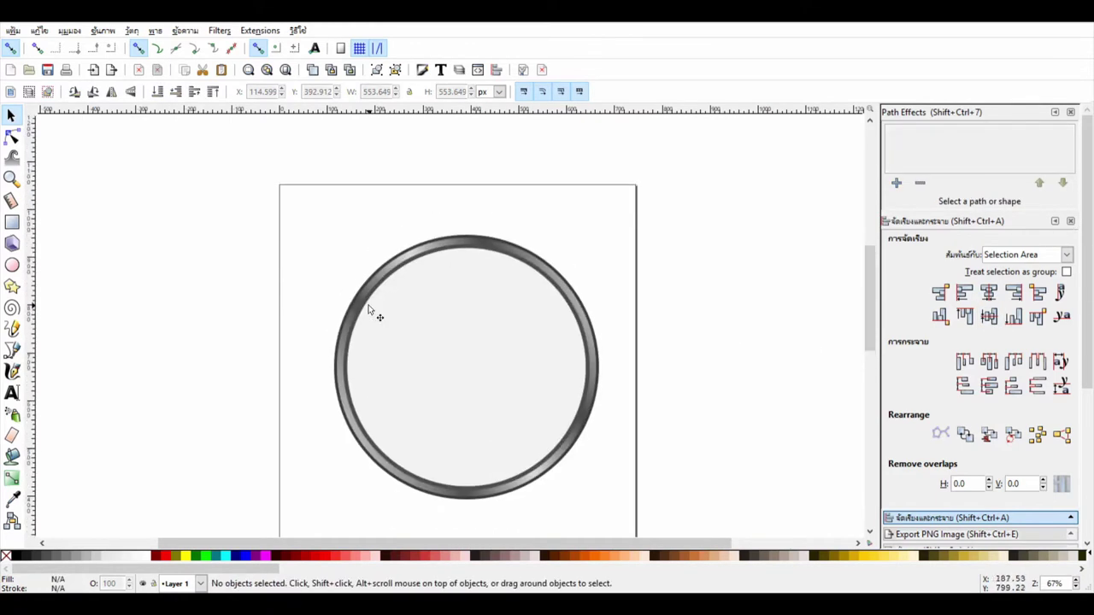
# Turn a circle into a small black dot at the ring's centre
pyautogui.click(12, 263)
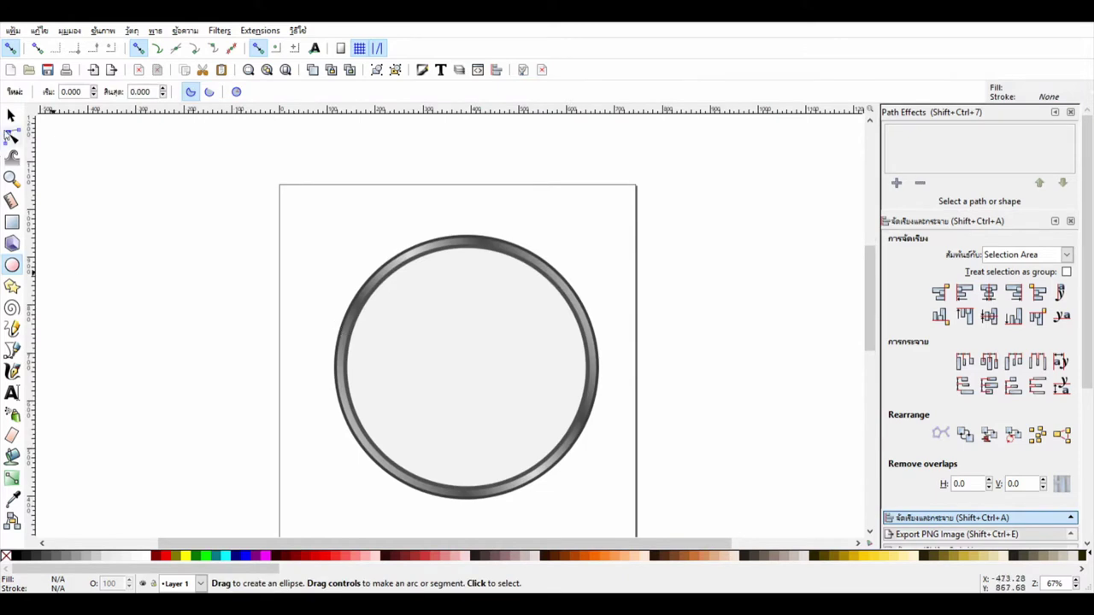
pyautogui.click(11, 114)
pyautogui.click(446, 320)
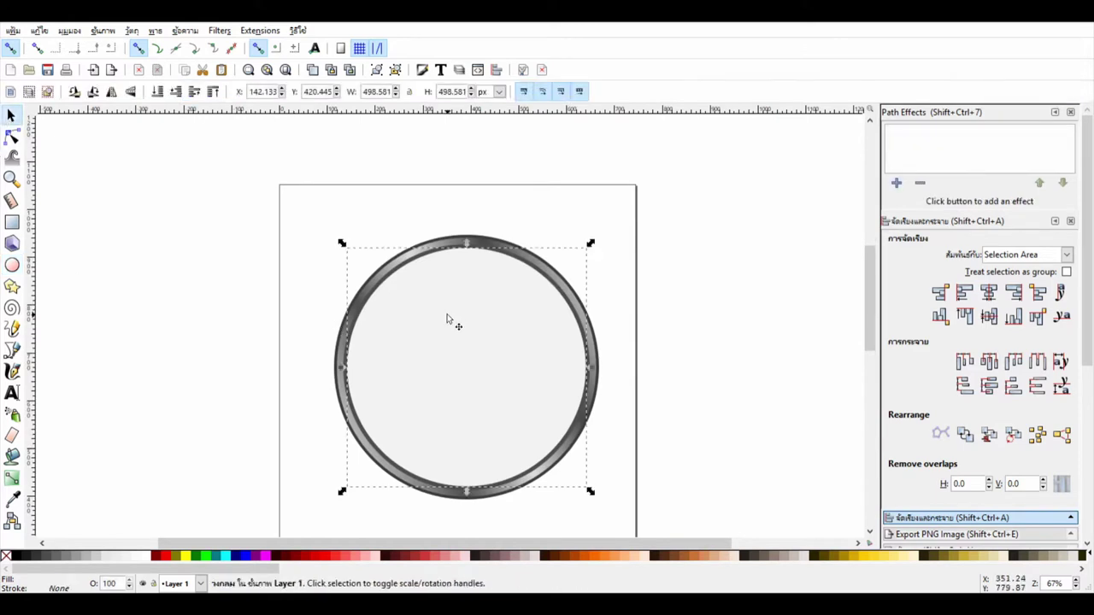
pyautogui.click(17, 557)
pyautogui.moveTo(466, 243)
pyautogui.mouseDown()
pyautogui.moveTo(464, 413)
pyautogui.moveTo(464, 346)
pyautogui.moveTo(461, 356)
pyautogui.mouseUp()
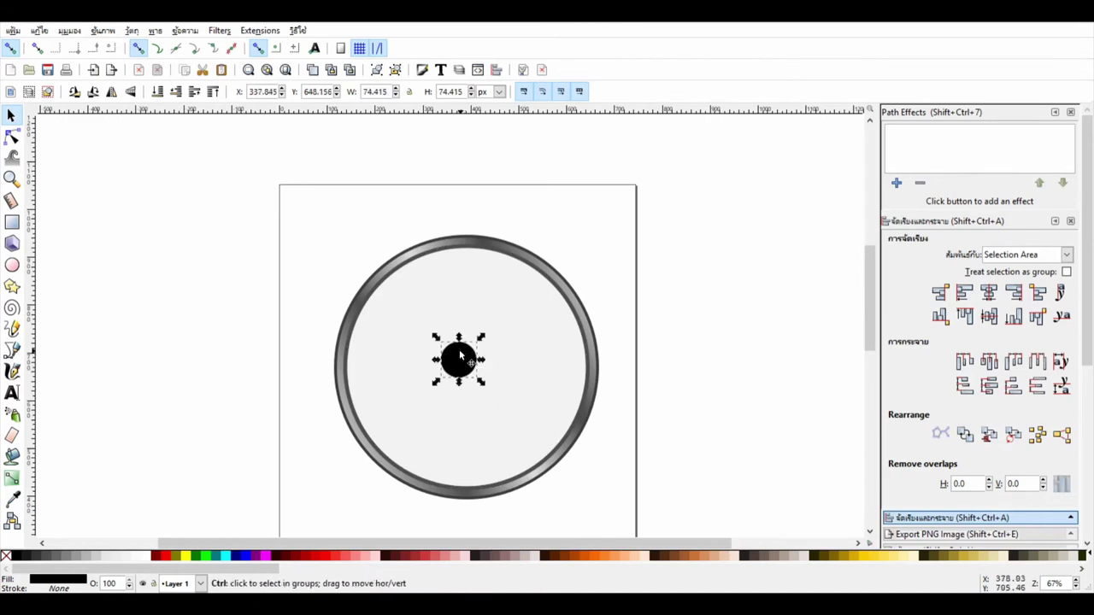
# Add a 49 px grey copy and a 31 px pale yellow copy, then zoom in
pyautogui.hotkey('ctrl', 'd')
pyautogui.click(81, 556)
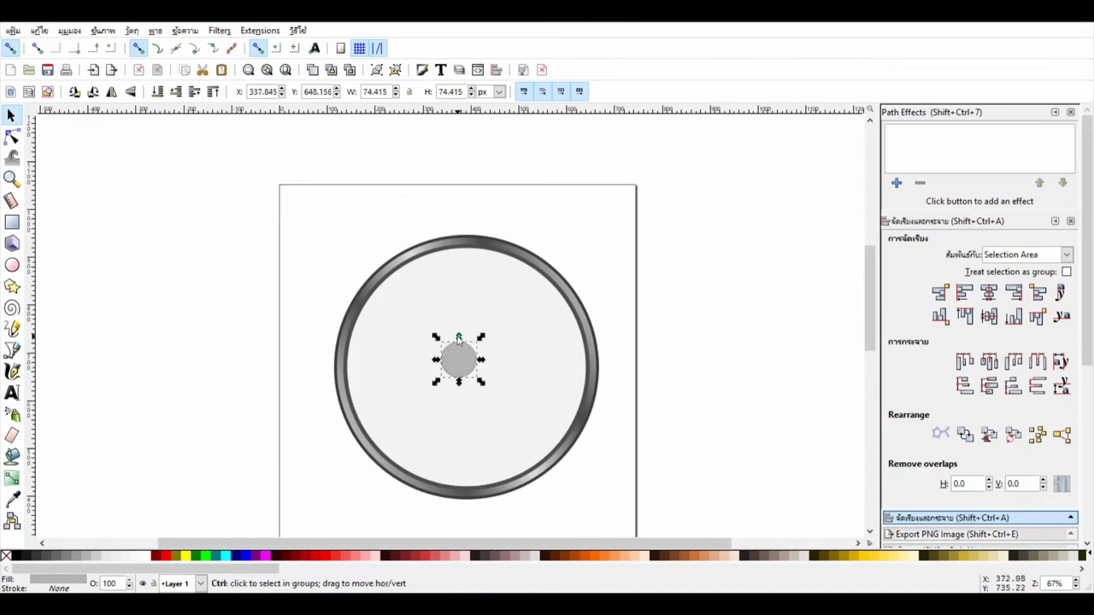
pyautogui.moveTo(459, 335); pyautogui.dragTo(460, 363)
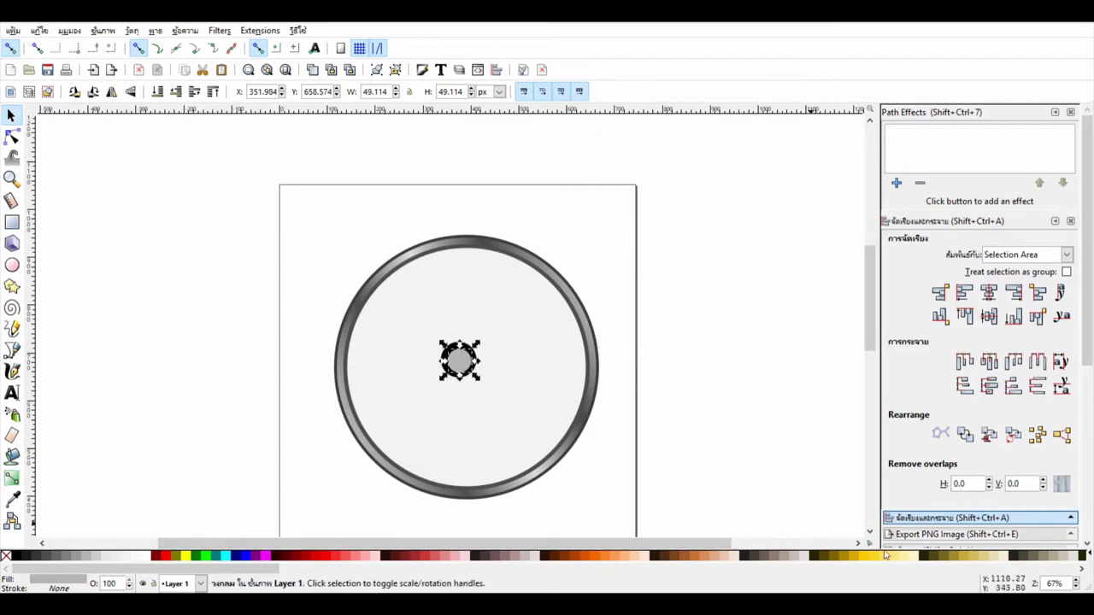
pyautogui.click(641, 557)
pyautogui.moveTo(484, 382); pyautogui.dragTo(477, 377)
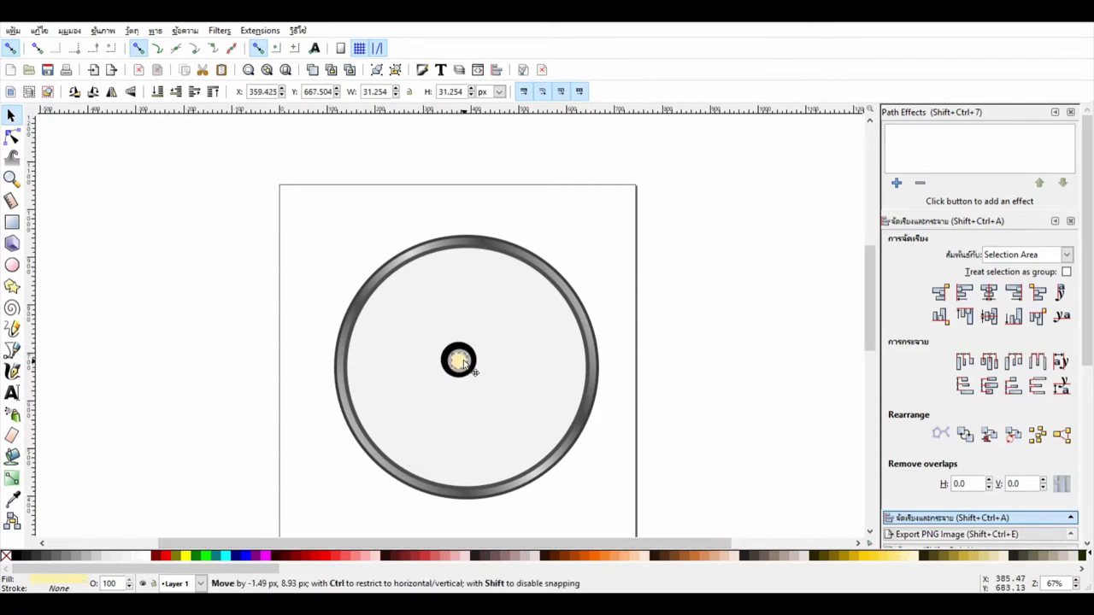
pyautogui.press('z')
pyautogui.moveTo(426, 339); pyautogui.dragTo(505, 371)
# Switch the yellow circle's fill to a radial gradient, keeping blur at 0
pyautogui.click(11, 116)
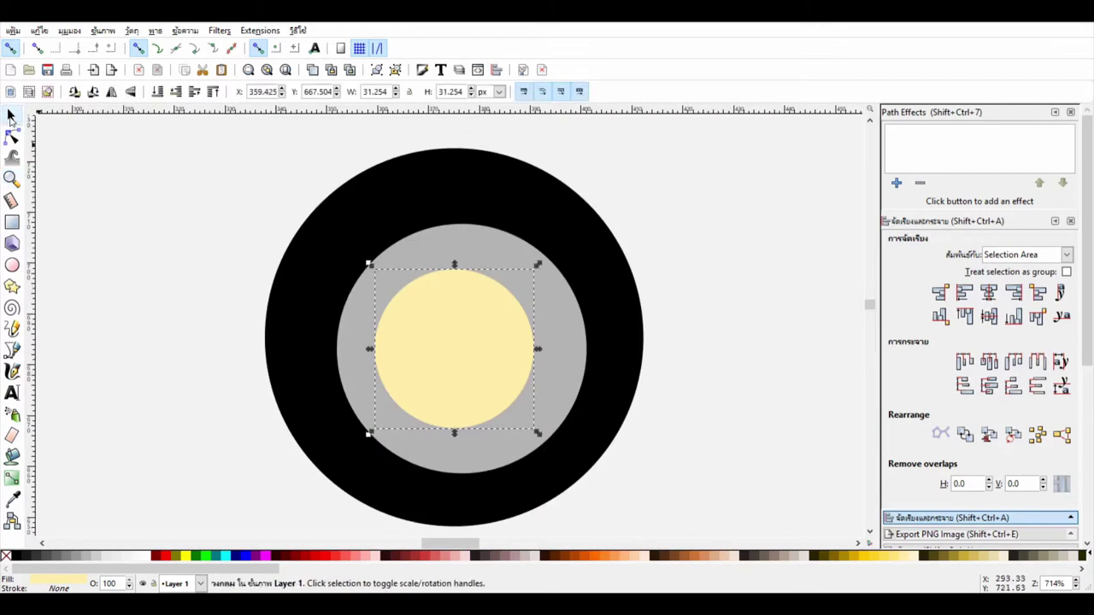
pyautogui.hotkey('ctrl', 'shift', 'f')
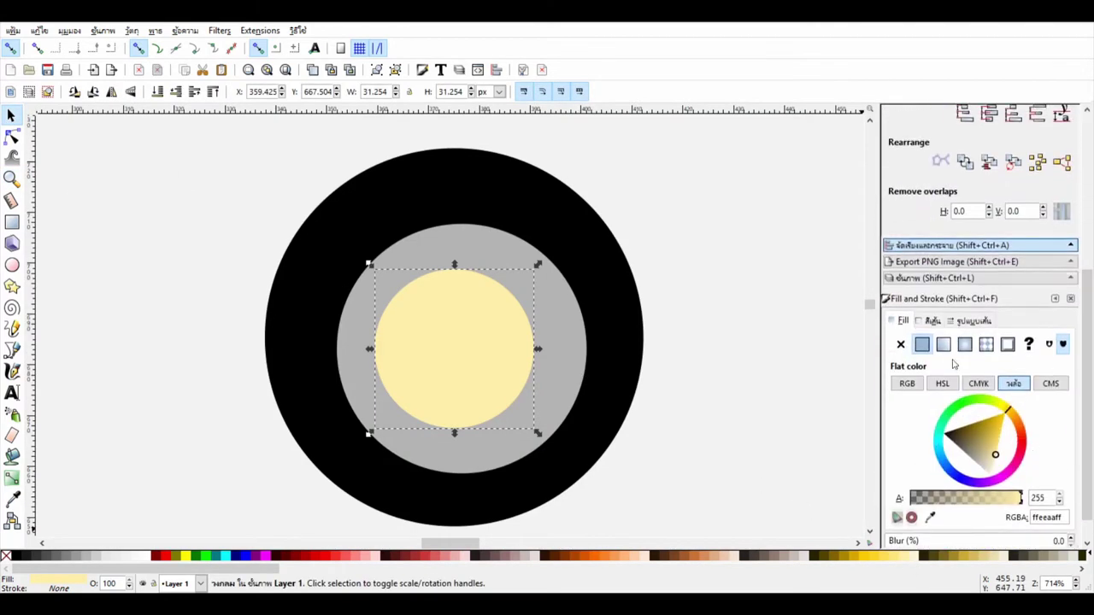
pyautogui.click(964, 344)
pyautogui.press('n')
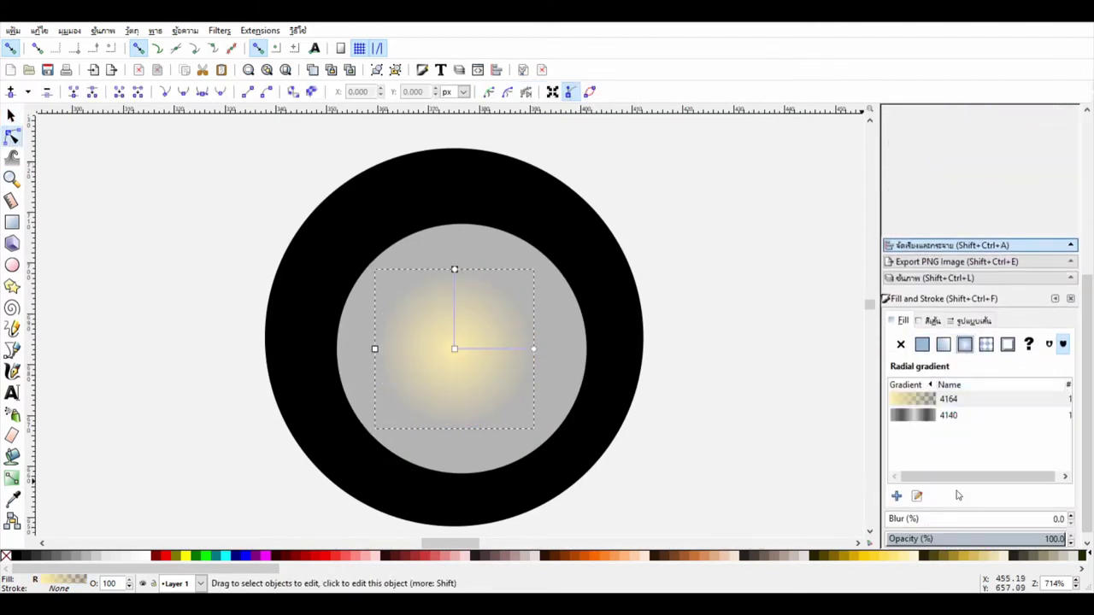
pyautogui.moveTo(975, 519); pyautogui.dragTo(1088, 542)
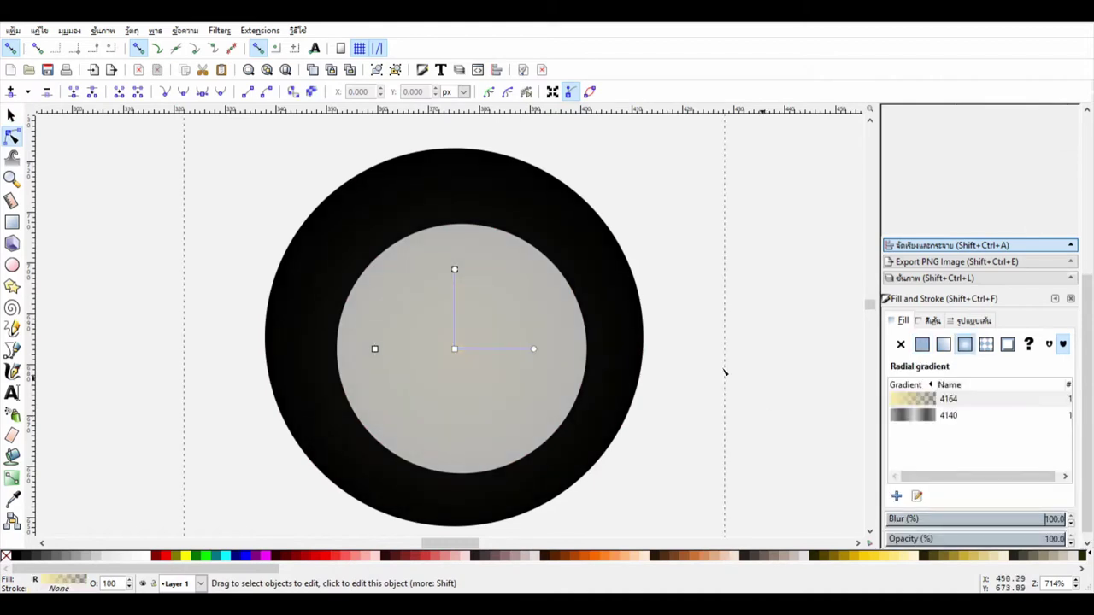
pyautogui.click(533, 349)
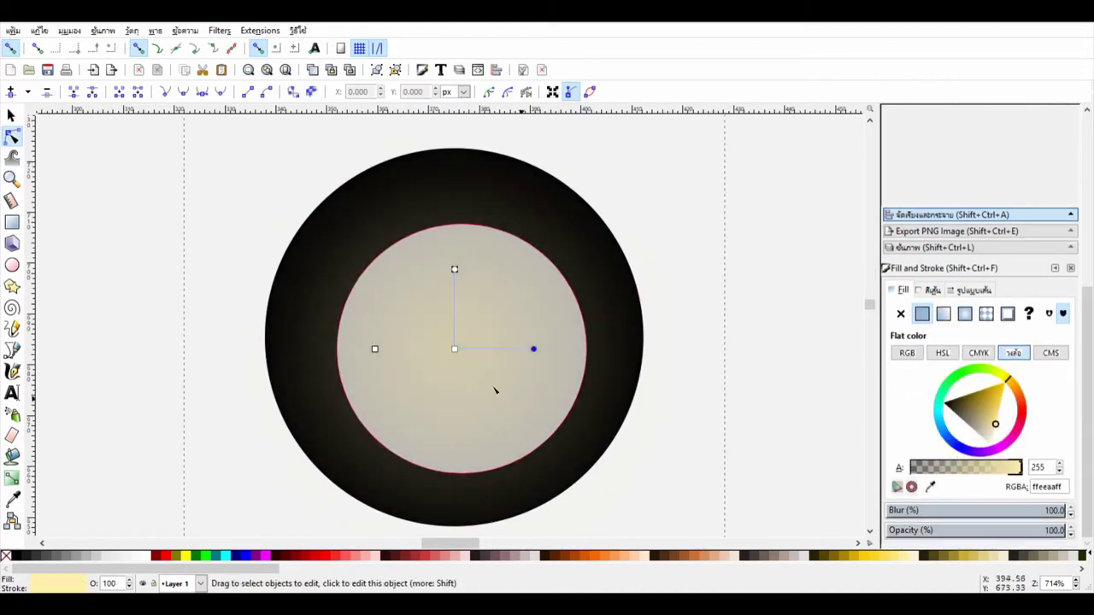
pyautogui.click(454, 348)
pyautogui.hotkey('ctrl', 'z')
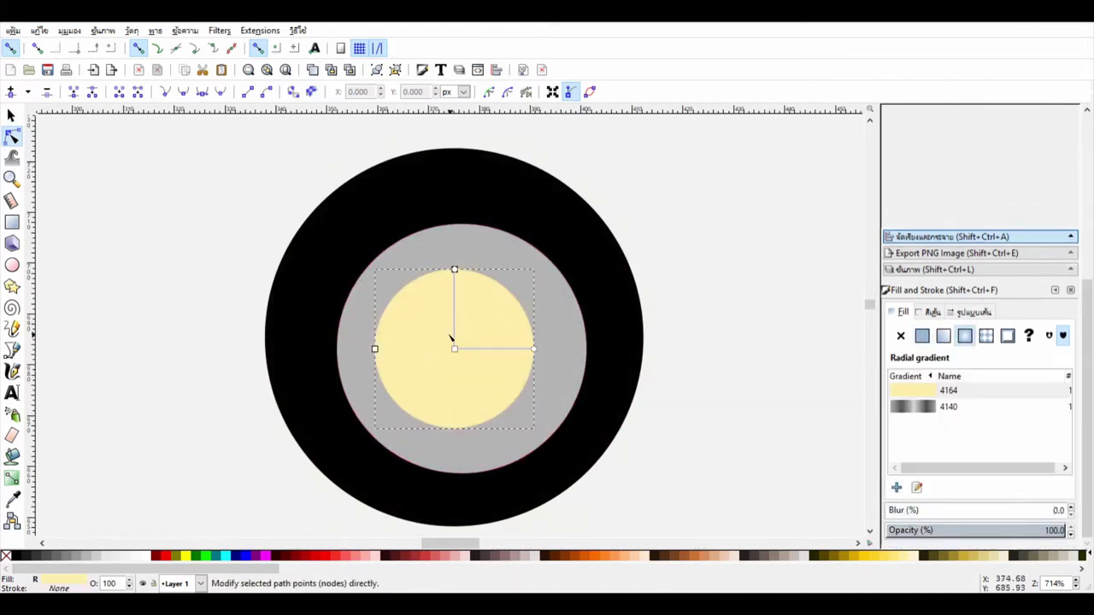
# Make the gradient's centre stop pure white and nudge the circle upward
pyautogui.click(454, 349)
pyautogui.click(996, 443)
pyautogui.moveTo(996, 443); pyautogui.dragTo(1014, 494)
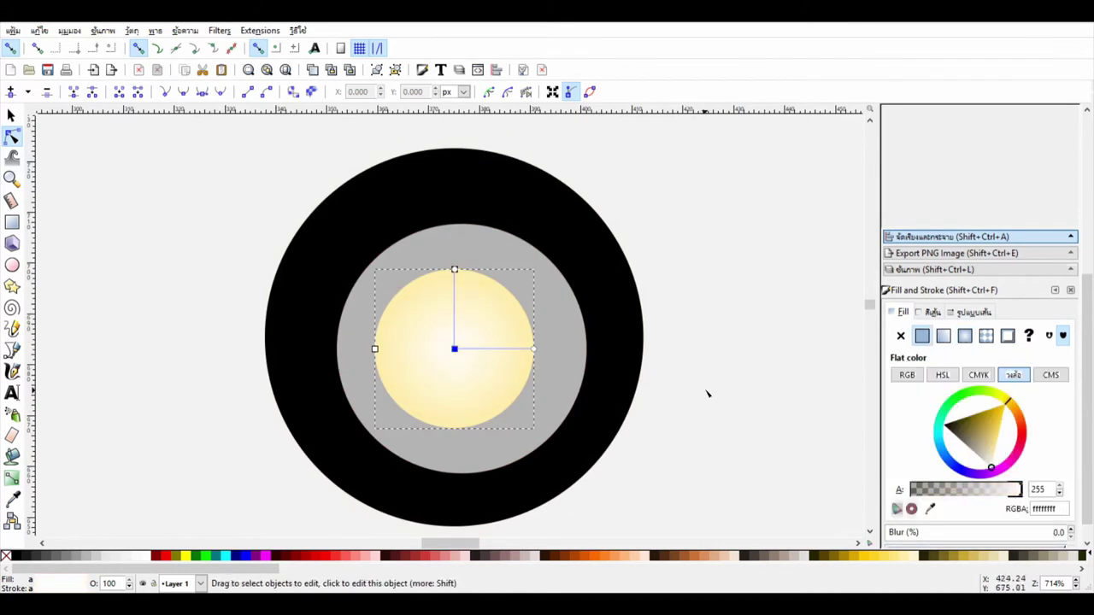
pyautogui.click(11, 115)
pyautogui.click(457, 353)
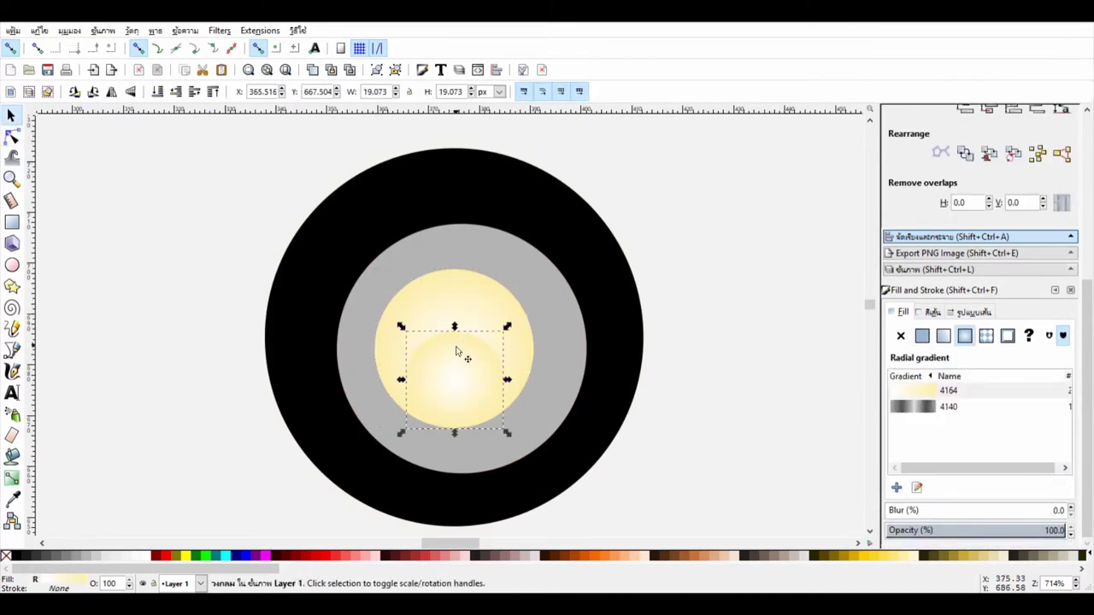
pyautogui.moveTo(457, 352); pyautogui.dragTo(460, 324)
# Enlarge the grey circle to about 63 px and the yellow centre pieces
pyautogui.click(420, 247)
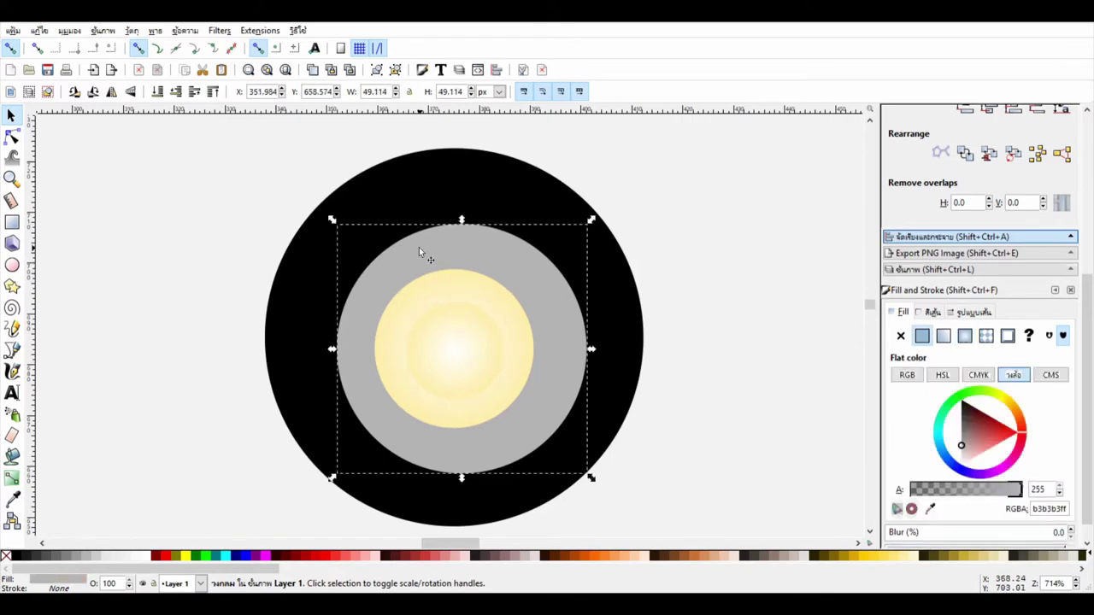
pyautogui.moveTo(461, 224); pyautogui.dragTo(461, 147)
pyautogui.click(459, 280)
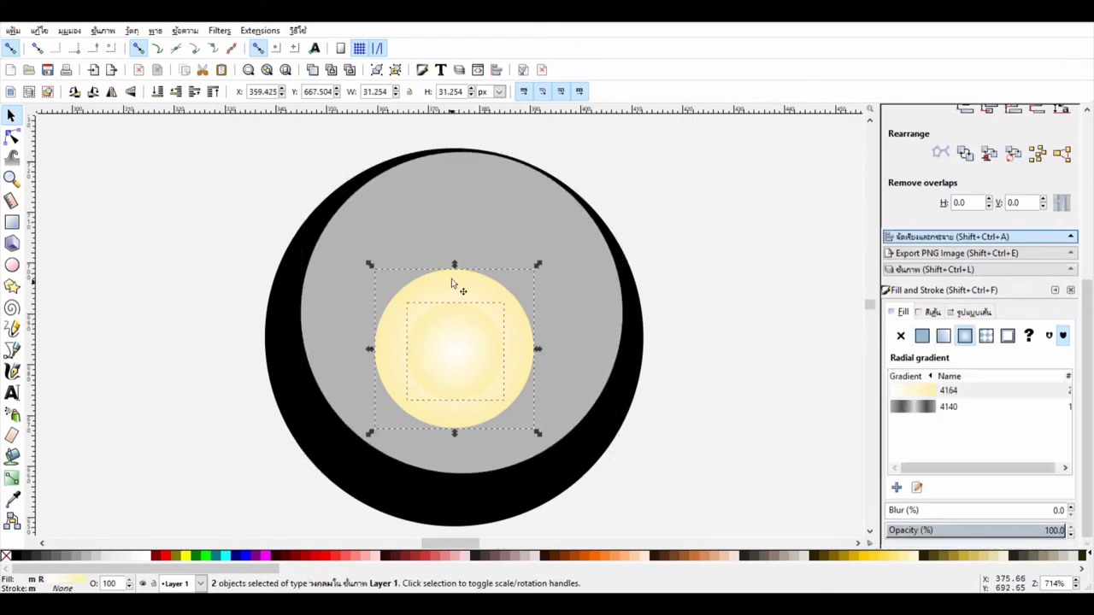
pyautogui.moveTo(454, 262); pyautogui.dragTo(454, 214)
pyautogui.click(460, 299)
pyautogui.moveTo(454, 260); pyautogui.dragTo(455, 238)
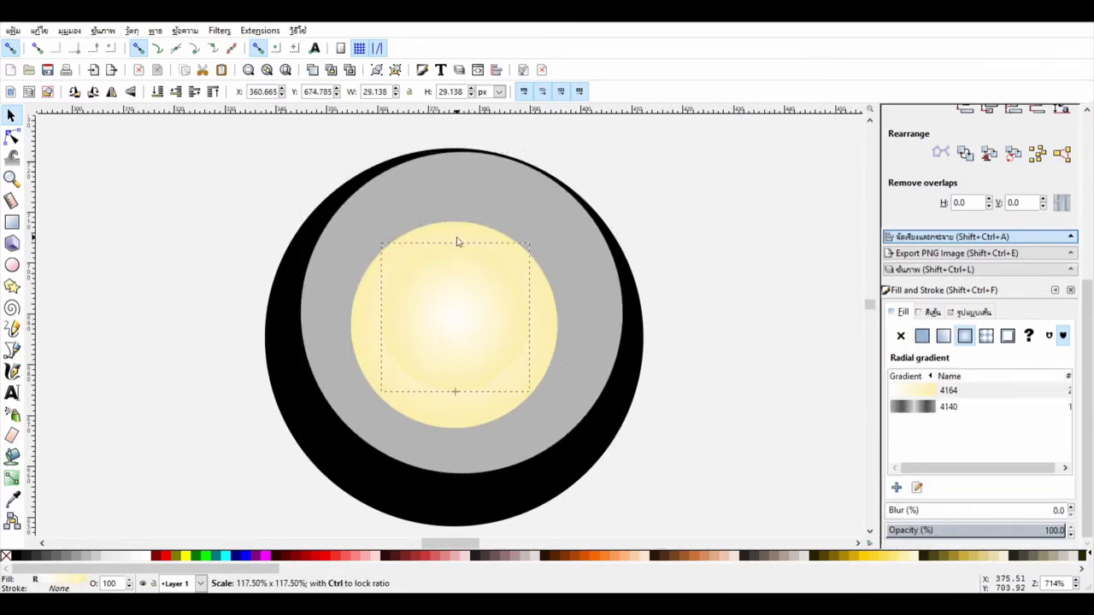
# Give the grey circle an opaque grey linear gradient with a near-white middle stop
pyautogui.click(448, 198)
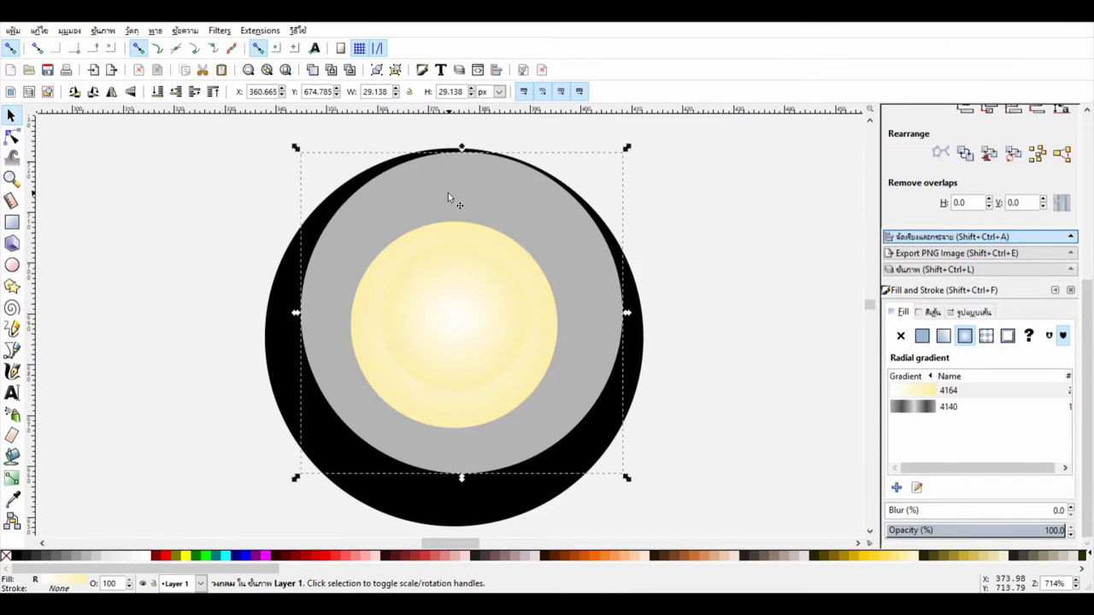
pyautogui.click(943, 335)
pyautogui.press('g')
pyautogui.click(622, 313)
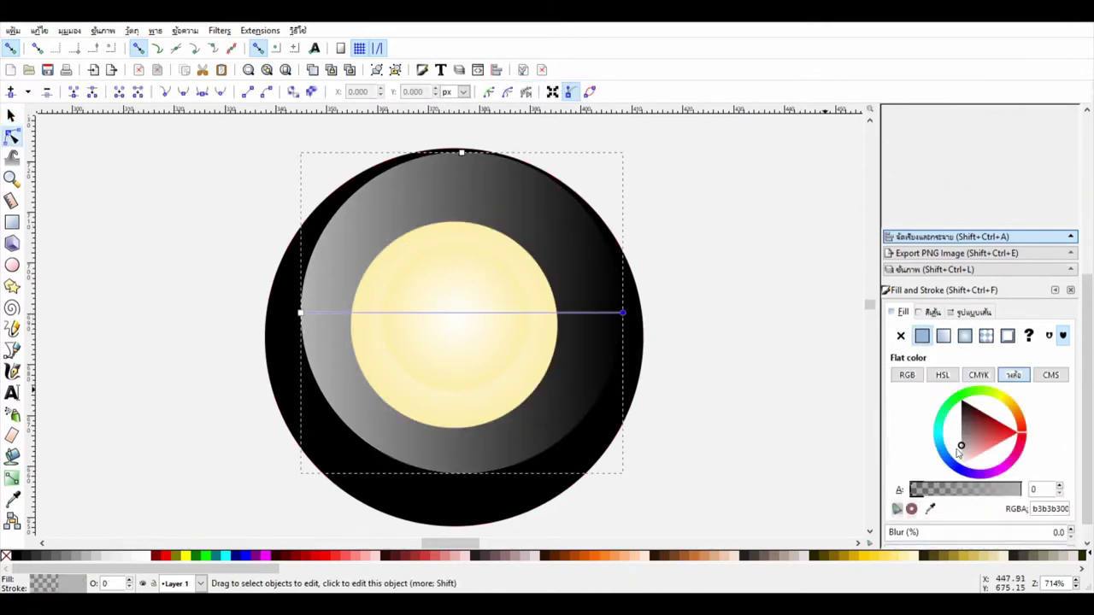
pyautogui.click(1055, 530)
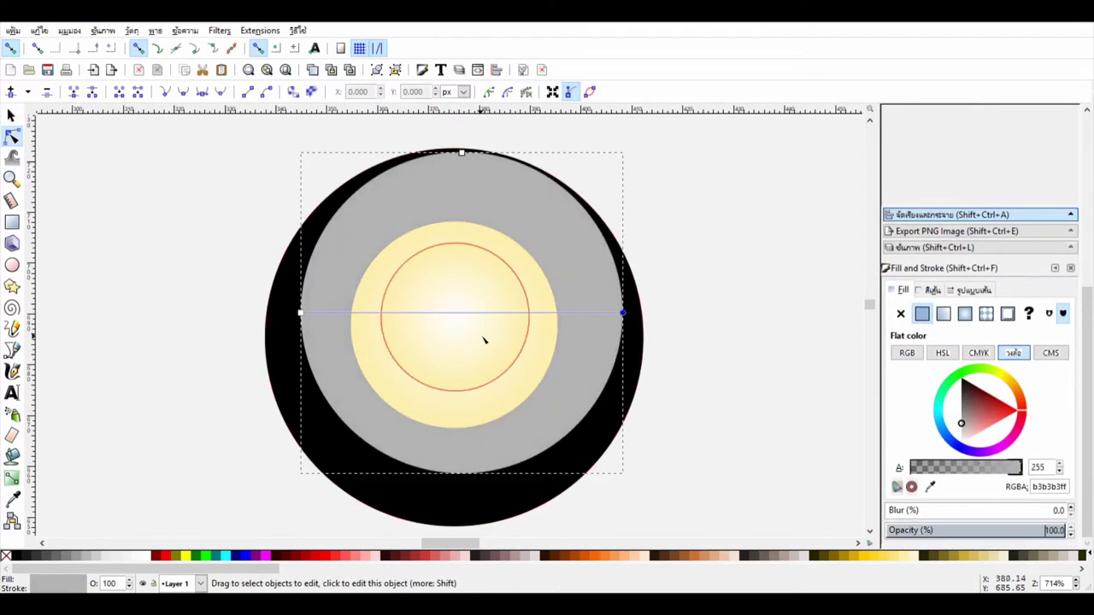
pyautogui.click(454, 317)
pyautogui.click(12, 478)
pyautogui.doubleClick(465, 314)
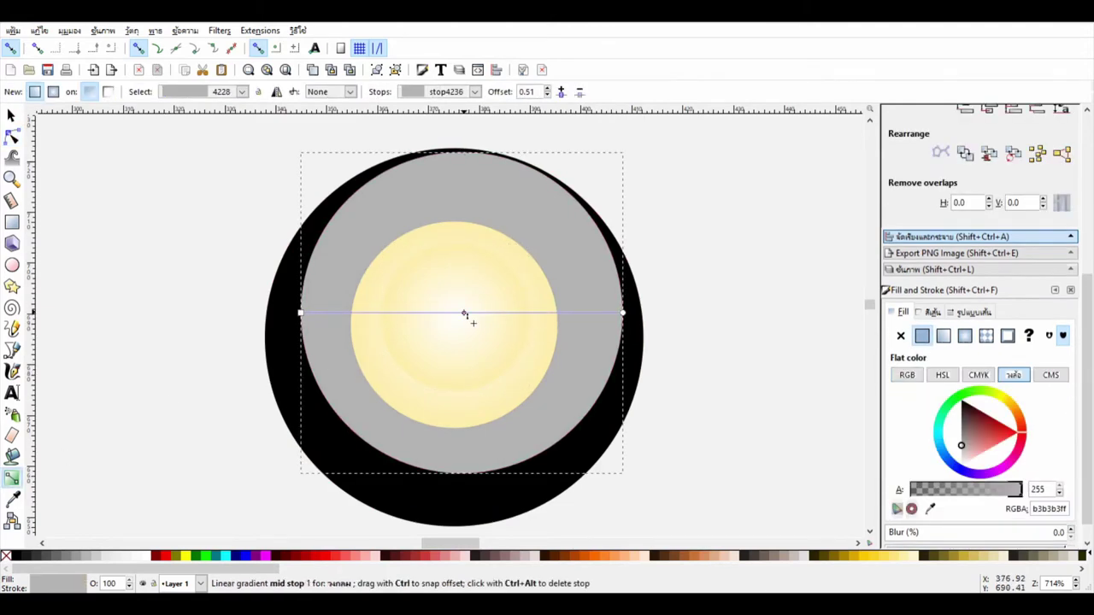
pyautogui.click(956, 462)
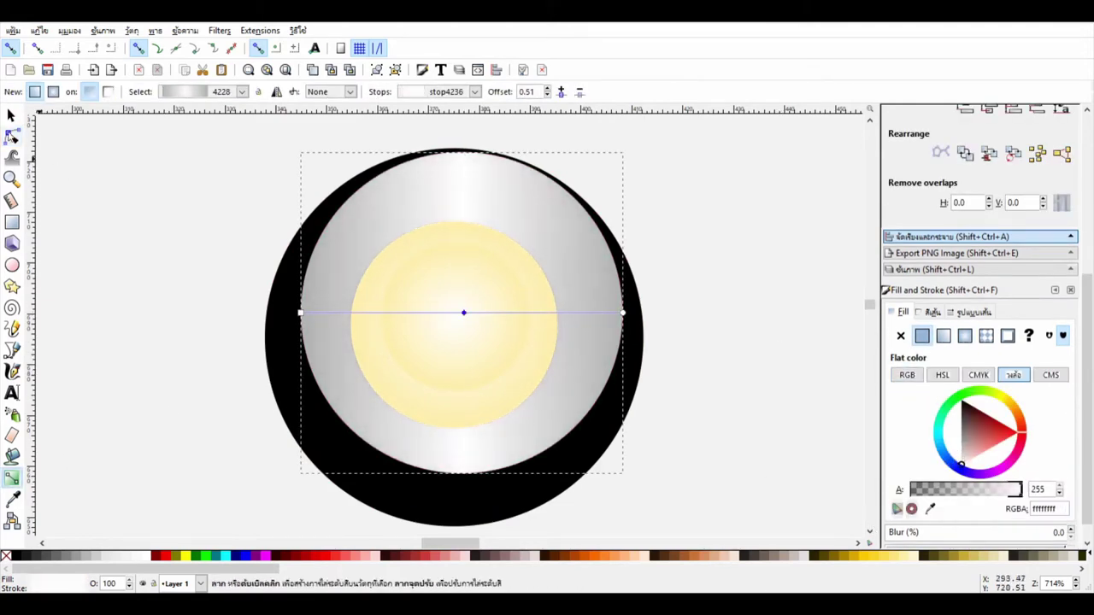
# Centre all the hub circles horizontally and vertically on each other
pyautogui.click(11, 115)
pyautogui.hotkey('ctrl', 'a')
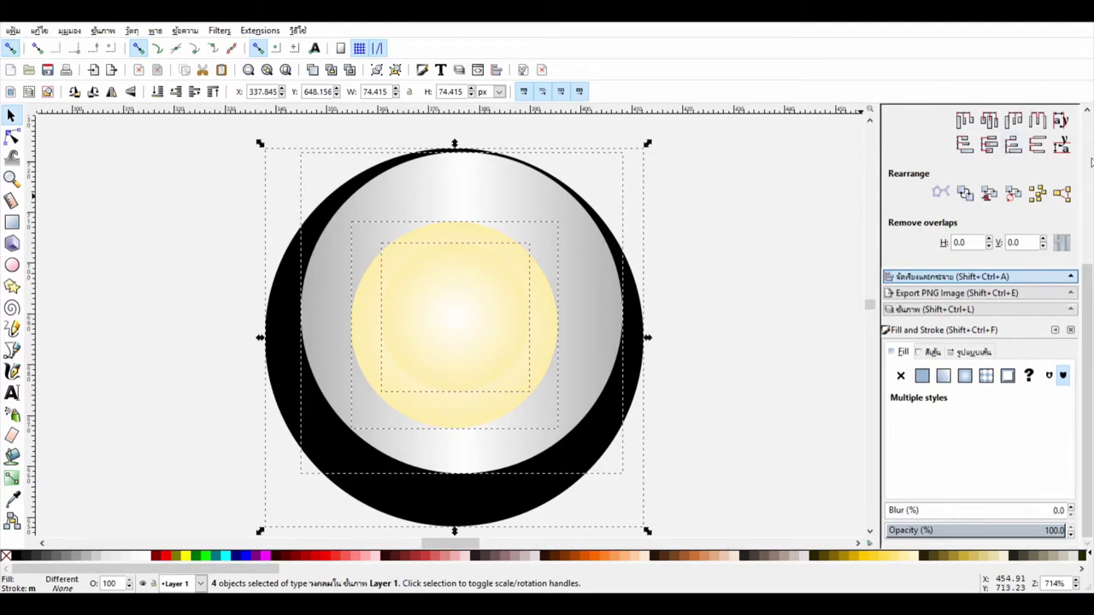
pyautogui.scroll(5, 1091, 162)
pyautogui.click(988, 292)
pyautogui.click(988, 316)
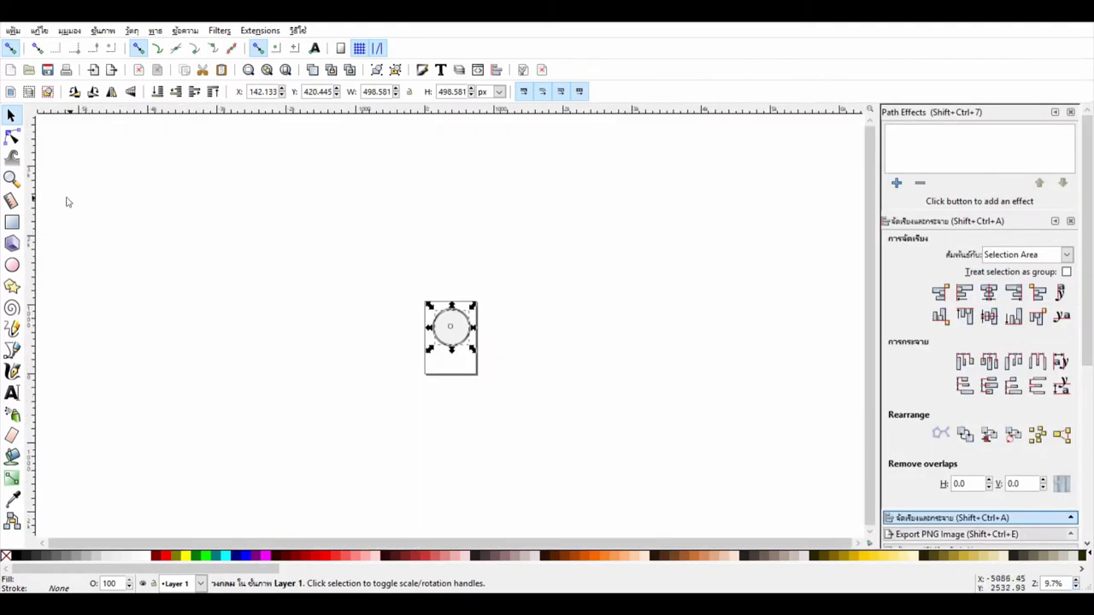
# Zoom back out to the clock face and select the large face circle
pyautogui.click(11, 178)
pyautogui.moveTo(388, 273); pyautogui.dragTo(513, 342)
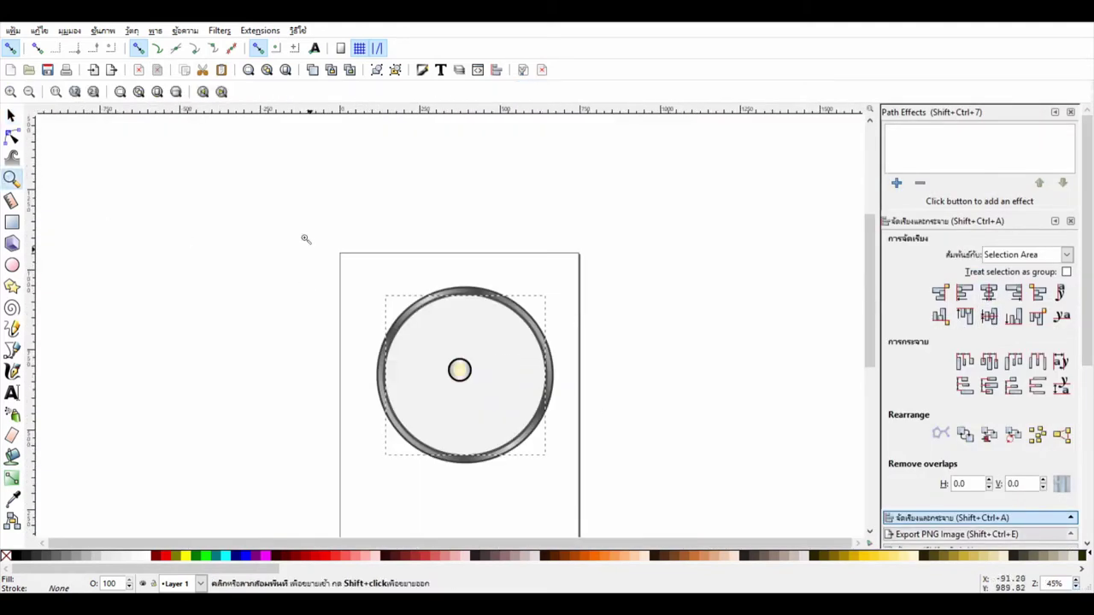
pyautogui.hotkey('ctrl', 'a')
pyautogui.click(741, 352)
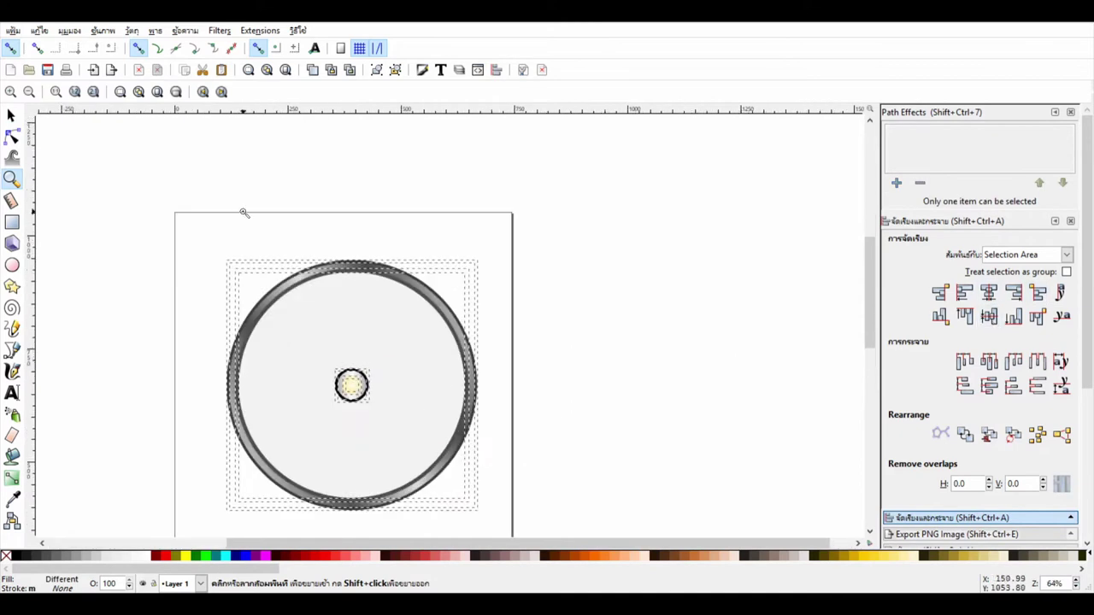
pyautogui.click(12, 116)
pyautogui.click(649, 353)
pyautogui.moveTo(395, 547); pyautogui.dragTo(391, 547)
pyautogui.click(407, 450)
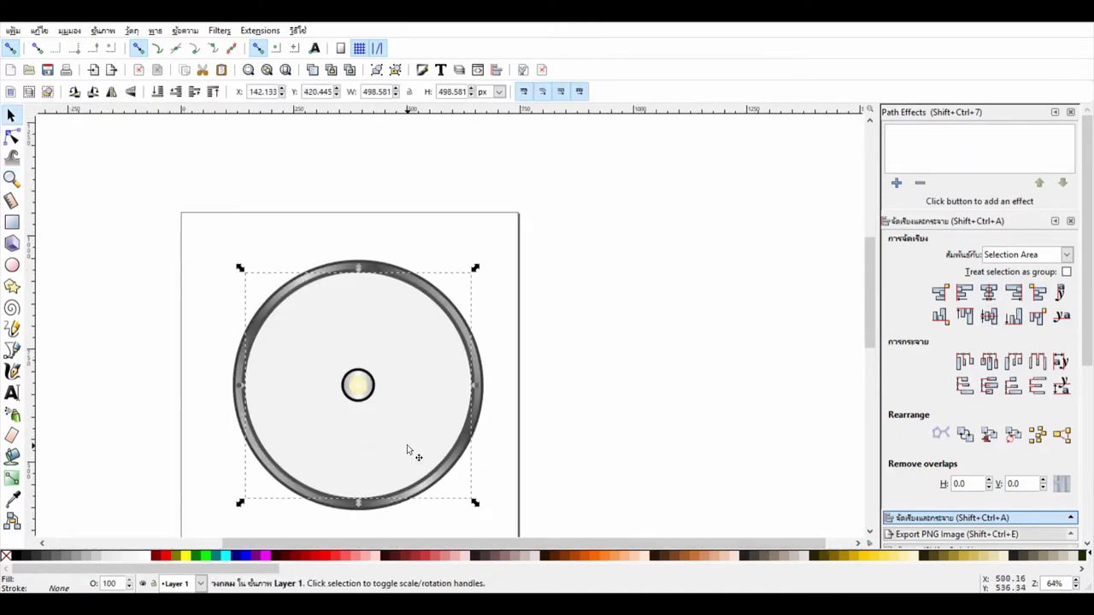
# Give the face a linear gradient with blur 0 and a light grey right stop
pyautogui.hotkey('shift', 'ctrl', 'f')
pyautogui.click(940, 316)
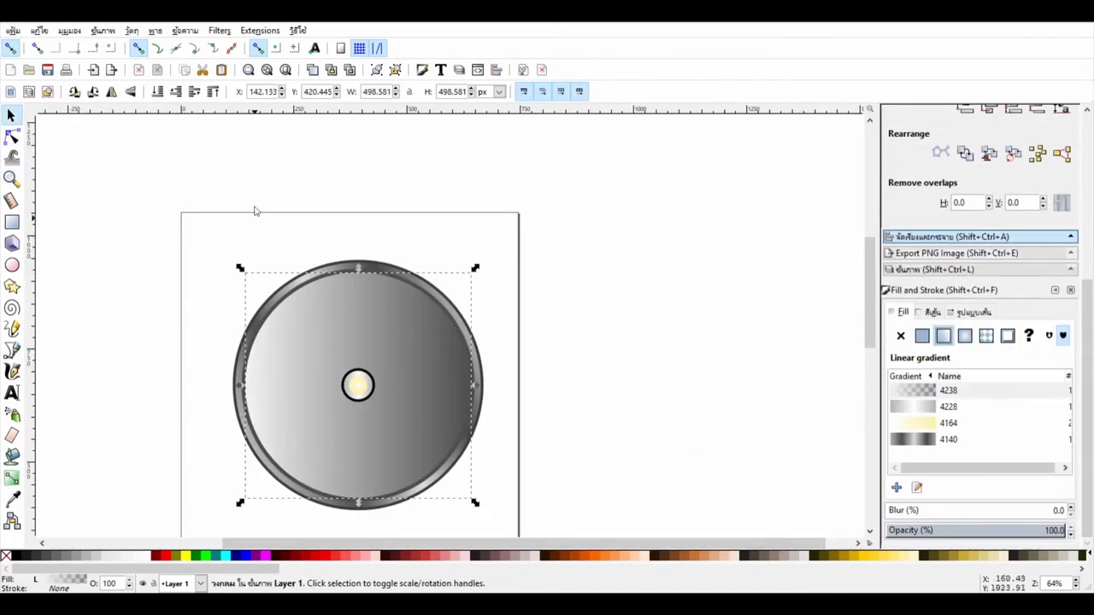
pyautogui.press('n')
pyautogui.click(471, 385)
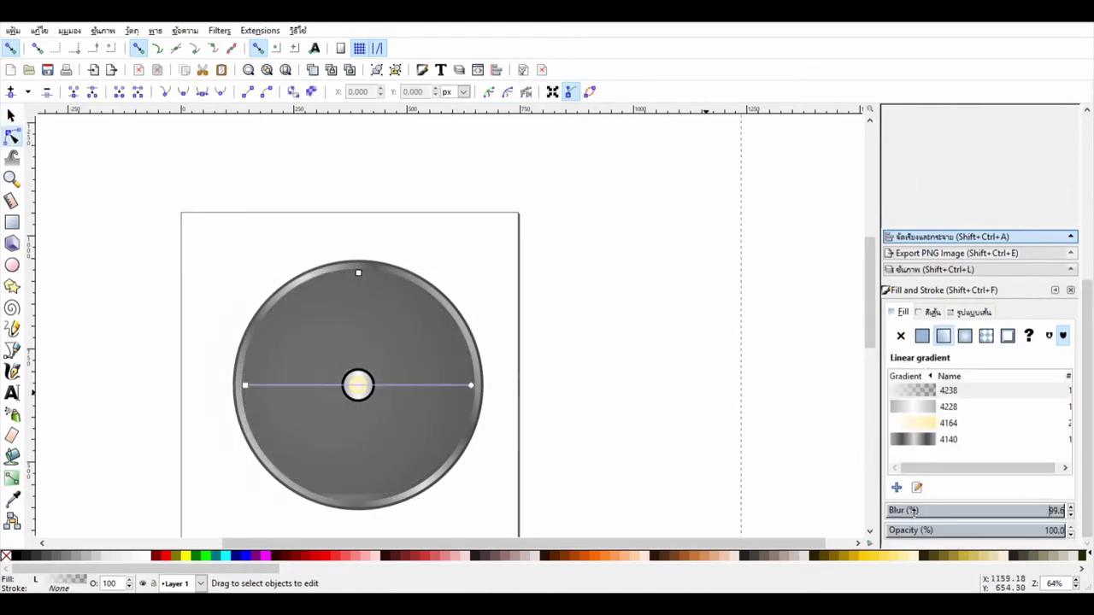
pyautogui.write('0')
pyautogui.press('Tab')
pyautogui.click(471, 385)
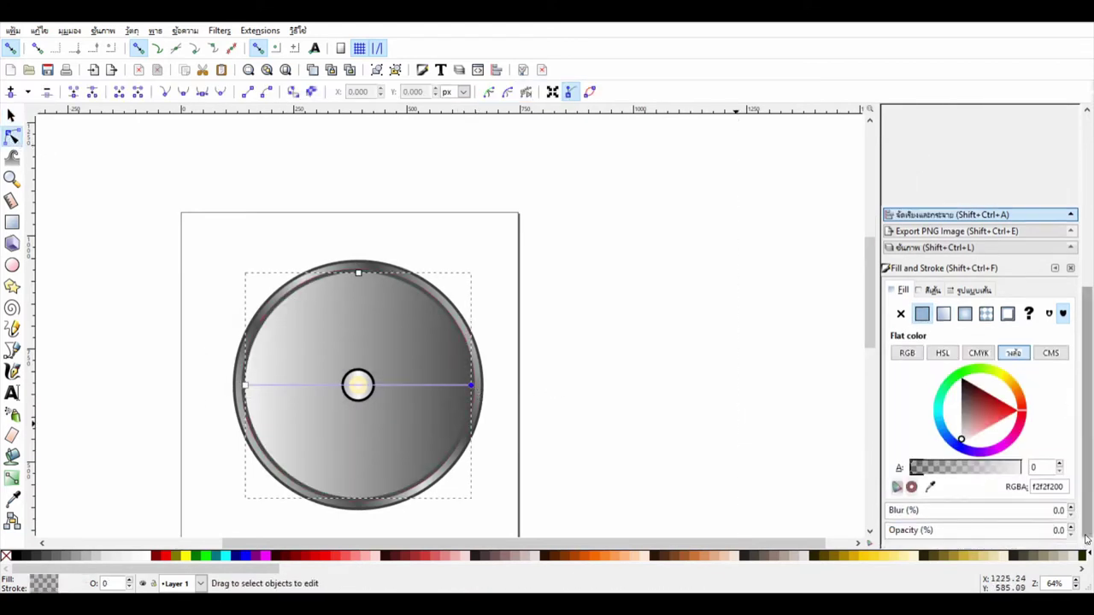
pyautogui.click(961, 439)
# Add a white middle stop, make the left stop d2d2d2, and shift the middle stop left
pyautogui.press('g')
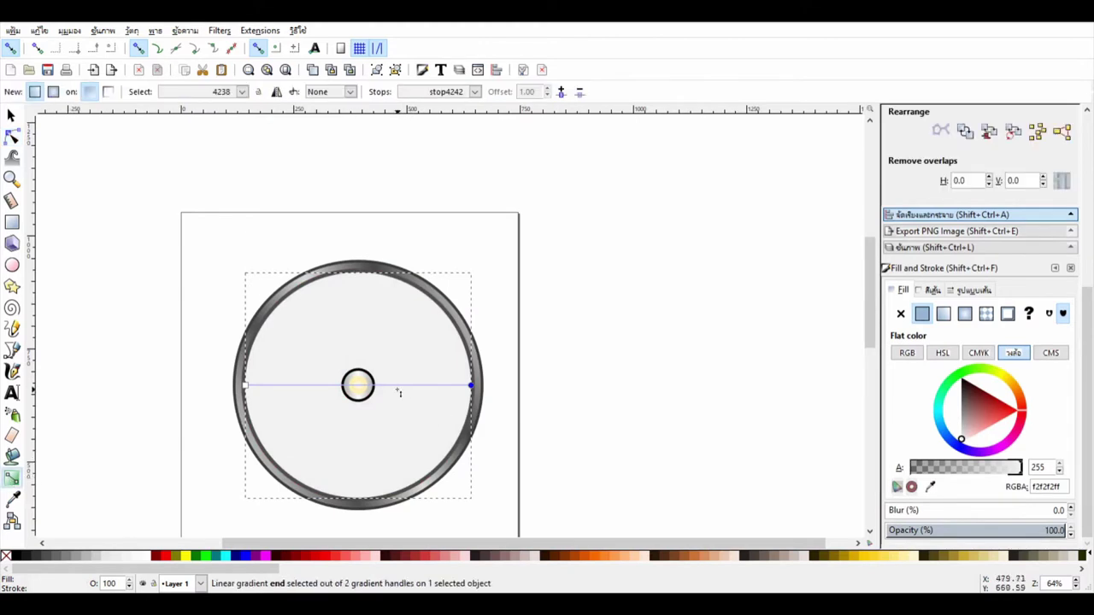
pyautogui.doubleClick(392, 386)
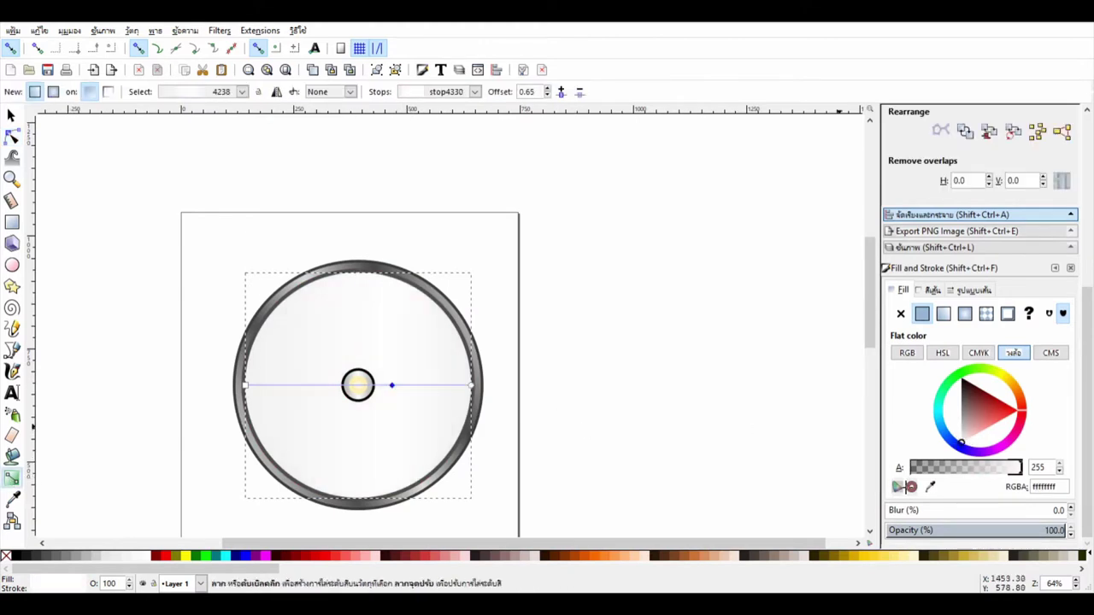
pyautogui.click(471, 386)
pyautogui.click(963, 431)
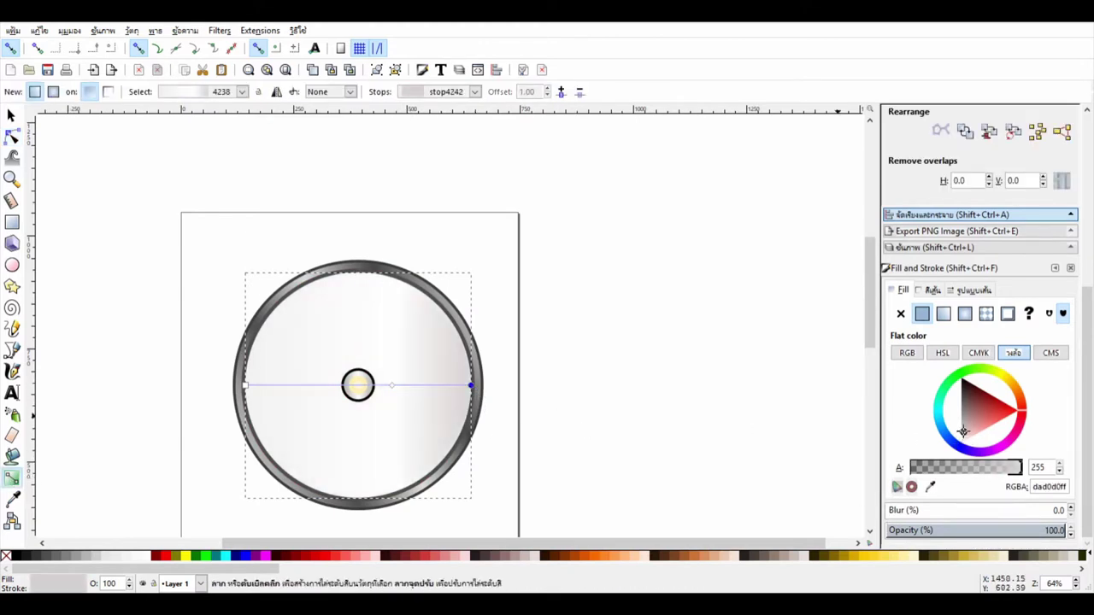
pyautogui.click(246, 385)
pyautogui.click(961, 432)
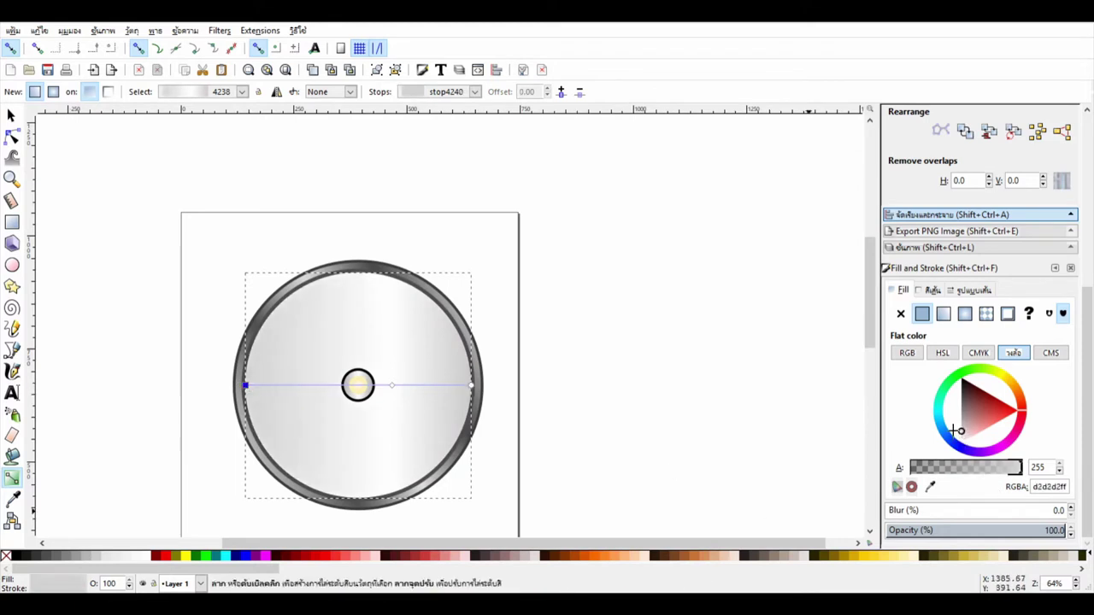
pyautogui.click(393, 385)
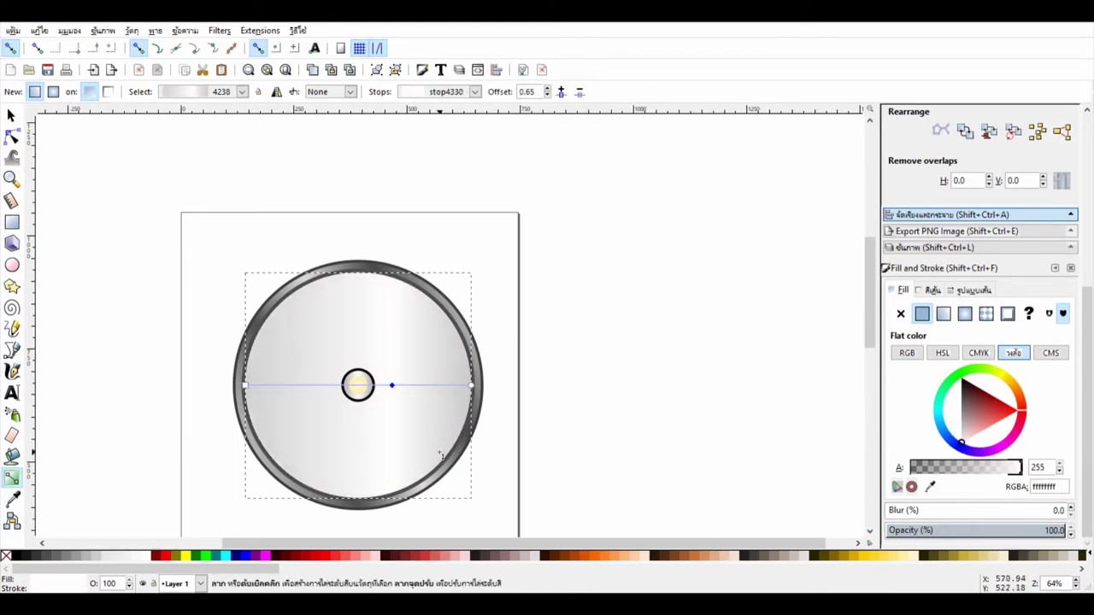
pyautogui.moveTo(392, 386); pyautogui.dragTo(353, 385)
# Add stops at 0.19 and near the right end, tilting the gradient slightly upward
pyautogui.moveTo(471, 386); pyautogui.dragTo(459, 329)
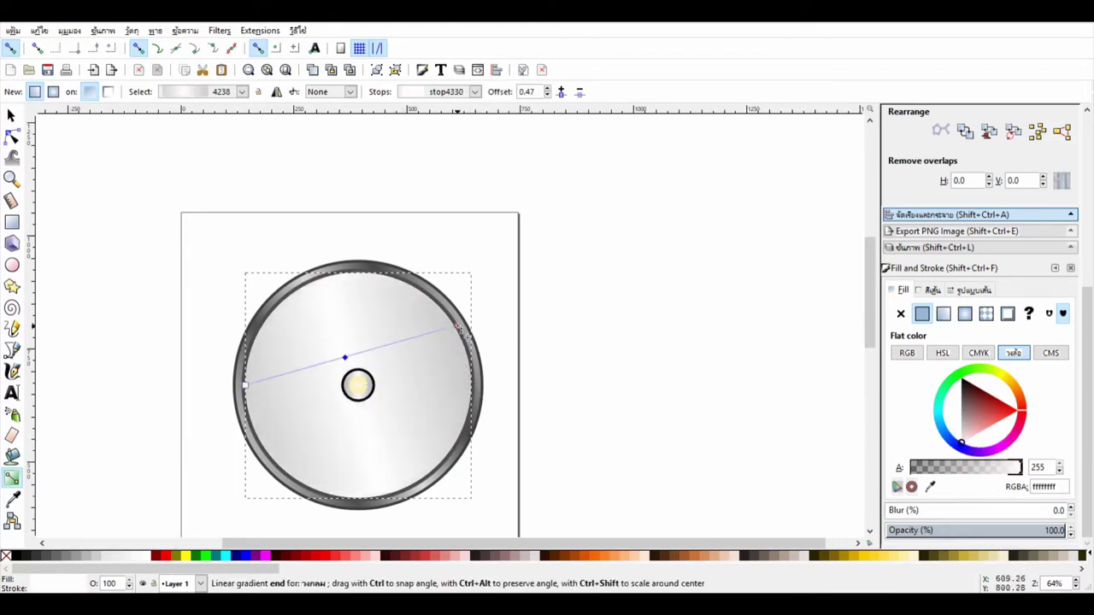
pyautogui.moveTo(245, 385); pyautogui.dragTo(268, 467)
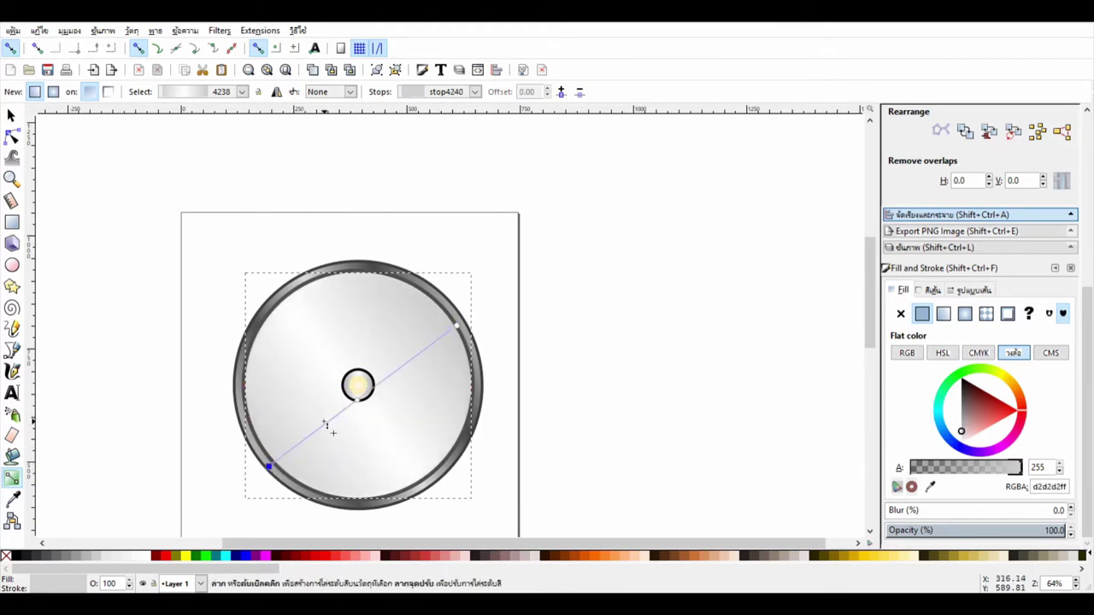
pyautogui.hotkey('ctrl', 'z')
pyautogui.hotkey('ctrl', 'z')
pyautogui.doubleClick(317, 385)
pyautogui.moveTo(318, 385); pyautogui.dragTo(288, 385)
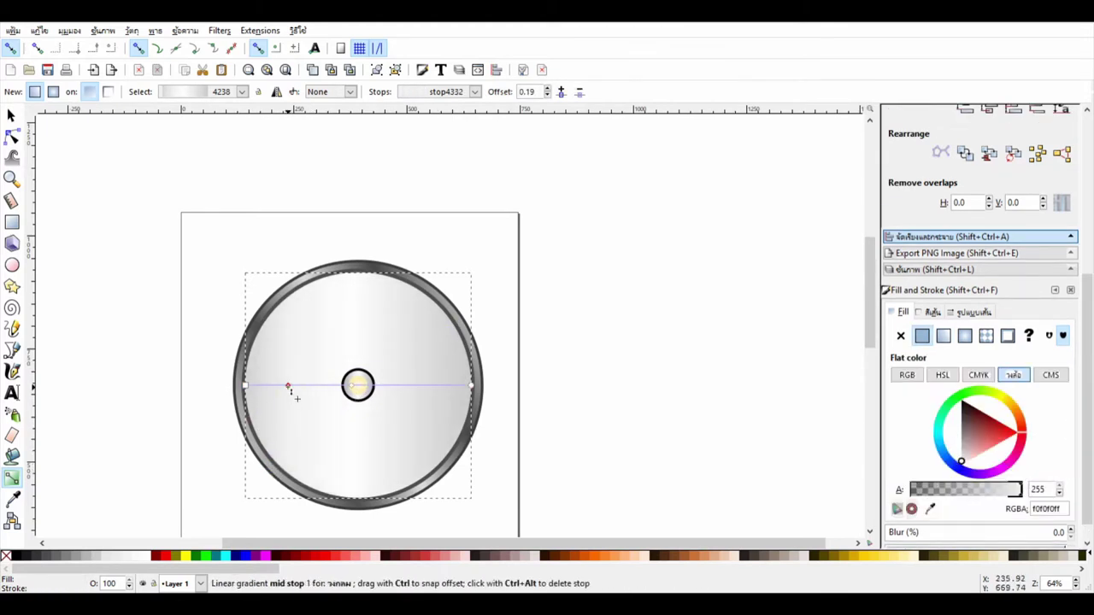
pyautogui.doubleClick(422, 386)
pyautogui.moveTo(471, 385); pyautogui.dragTo(469, 358)
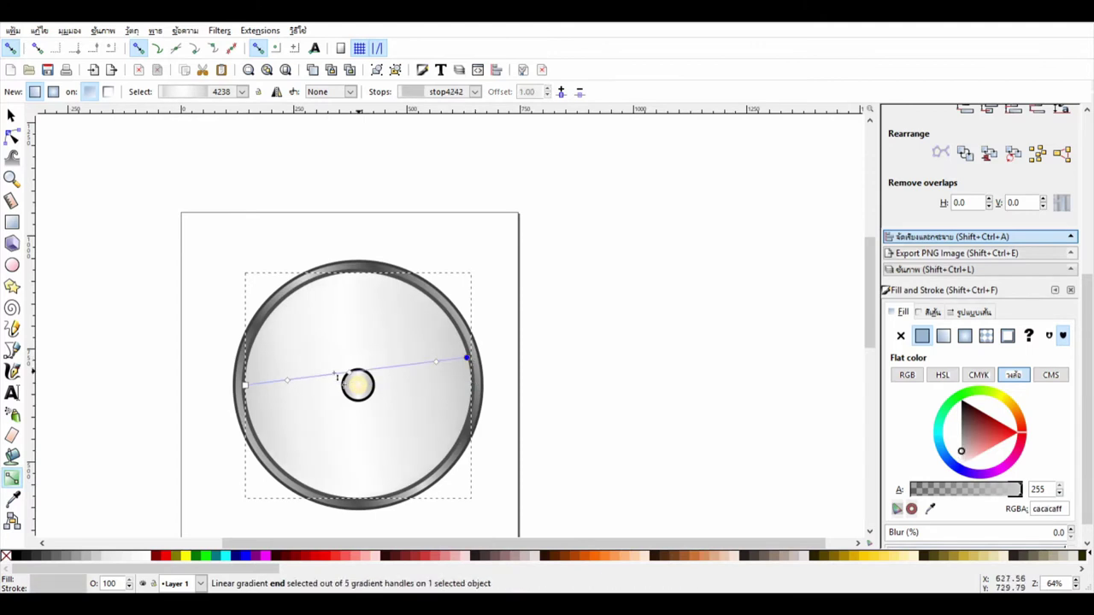
# Lower the face gradient's start, try a radial gradient, then revert to the diagonal linear one
pyautogui.moveTo(246, 385); pyautogui.dragTo(257, 439)
pyautogui.click(964, 336)
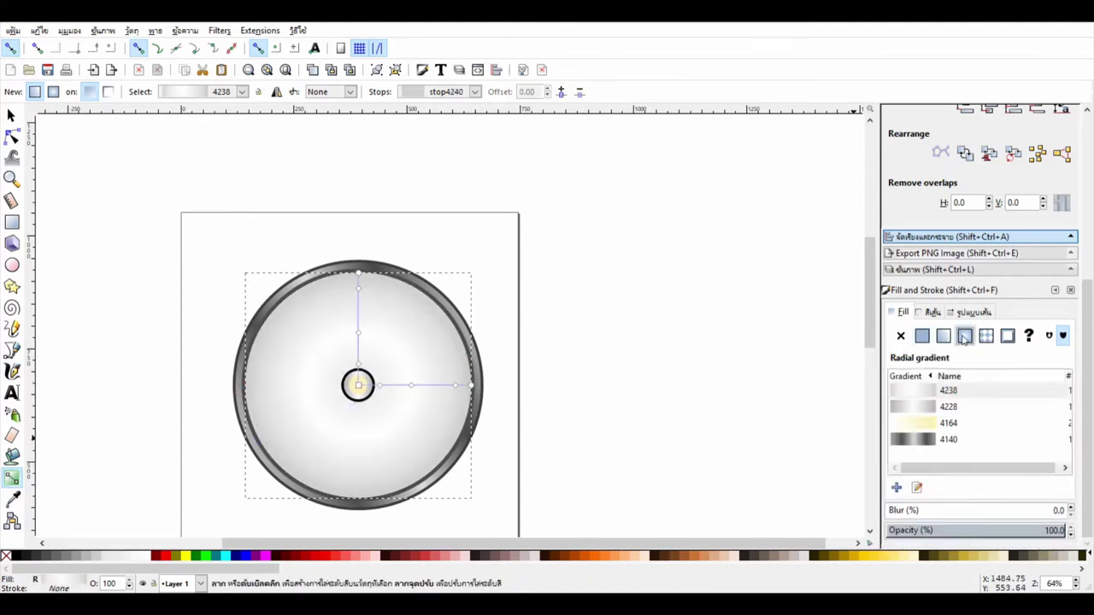
pyautogui.click(411, 386)
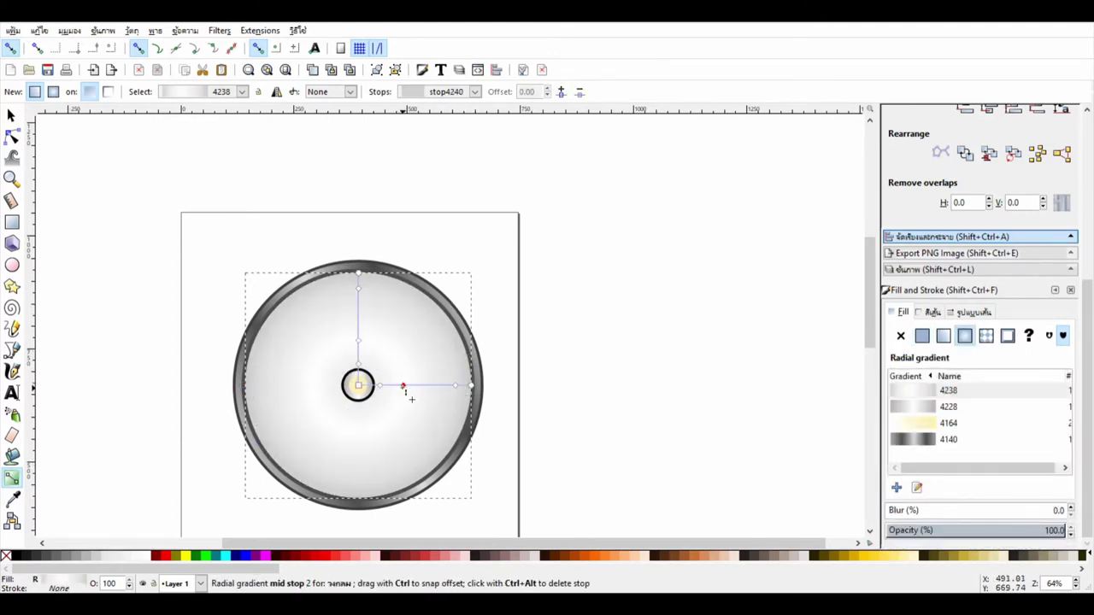
pyautogui.hotkey('ctrl', 'z')
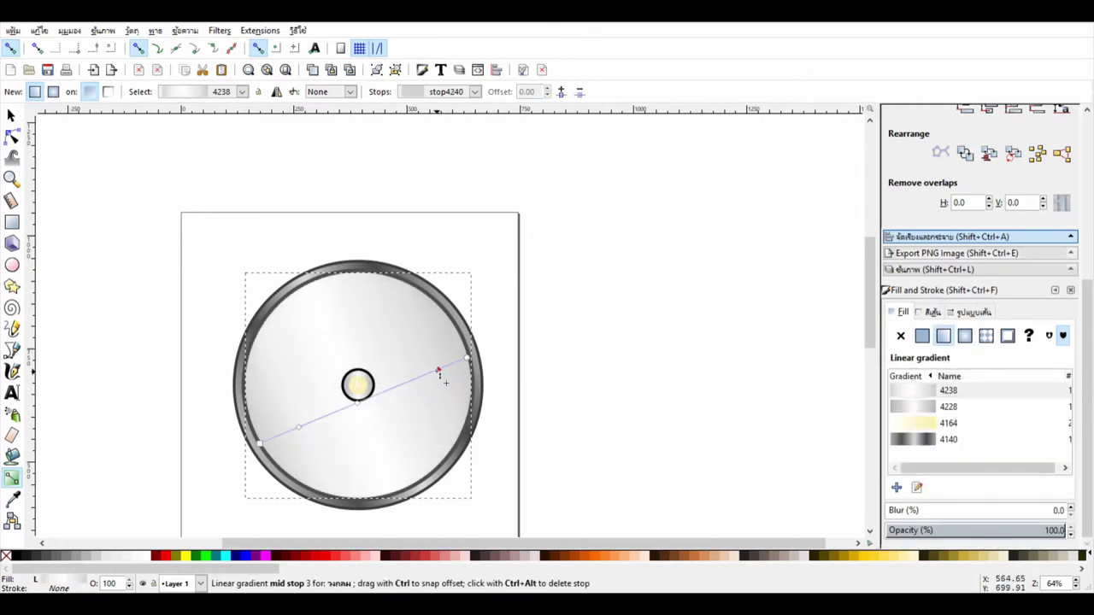
# Make one stop white and slide the white and mid stops inward, mid stop at 0.78
pyautogui.click(438, 370)
pyautogui.click(979, 444)
pyautogui.click(298, 427)
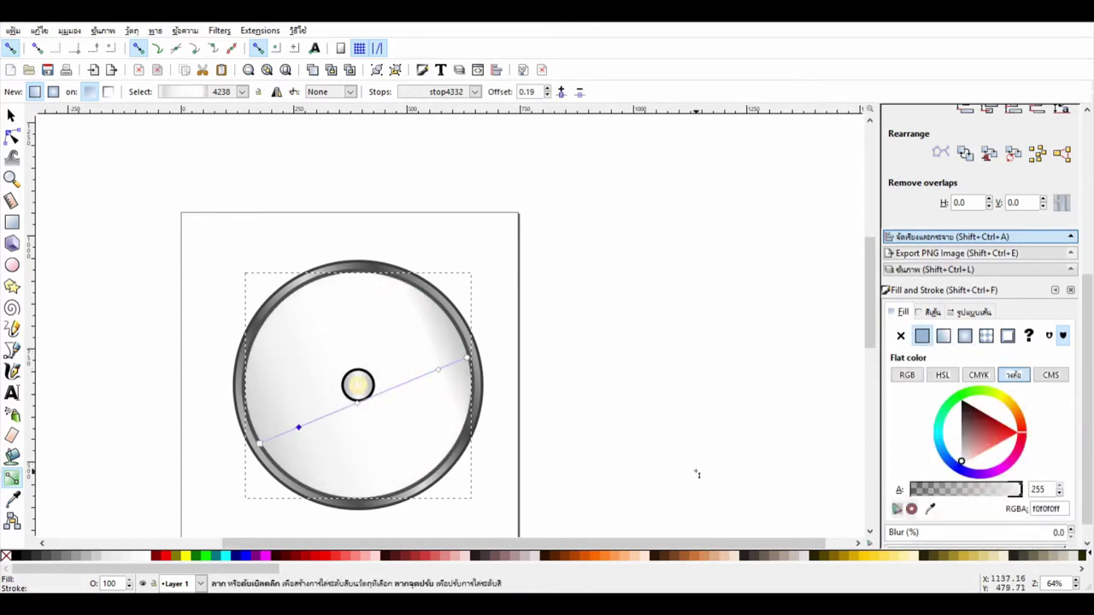
pyautogui.click(962, 459)
pyautogui.moveTo(298, 426); pyautogui.dragTo(324, 418)
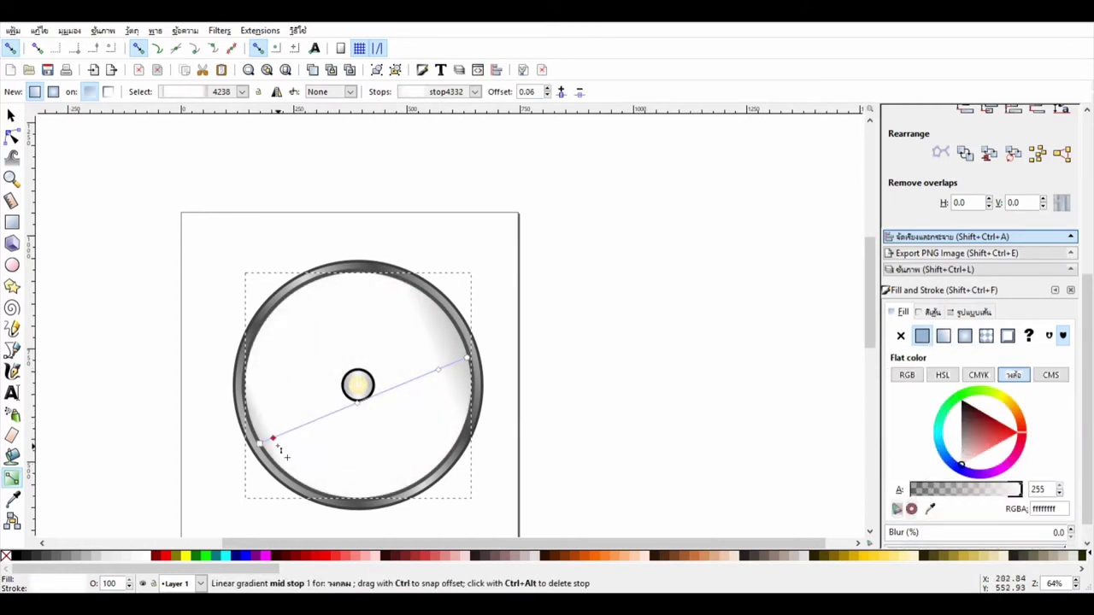
pyautogui.moveTo(437, 369); pyautogui.dragTo(391, 389)
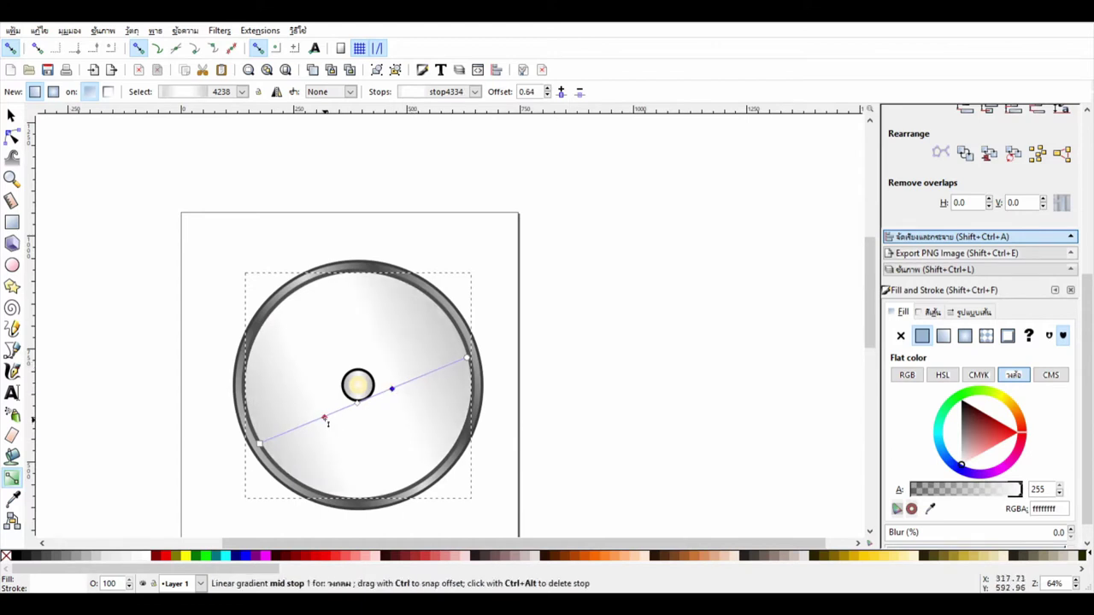
pyautogui.moveTo(324, 418); pyautogui.dragTo(331, 414)
pyautogui.moveTo(392, 389)
pyautogui.mouseDown()
pyautogui.moveTo(421, 377)
pyautogui.moveTo(358, 403)
pyautogui.moveTo(368, 400)
pyautogui.mouseUp()
# Lighten the face gradient's start stop colour
pyautogui.click(468, 358)
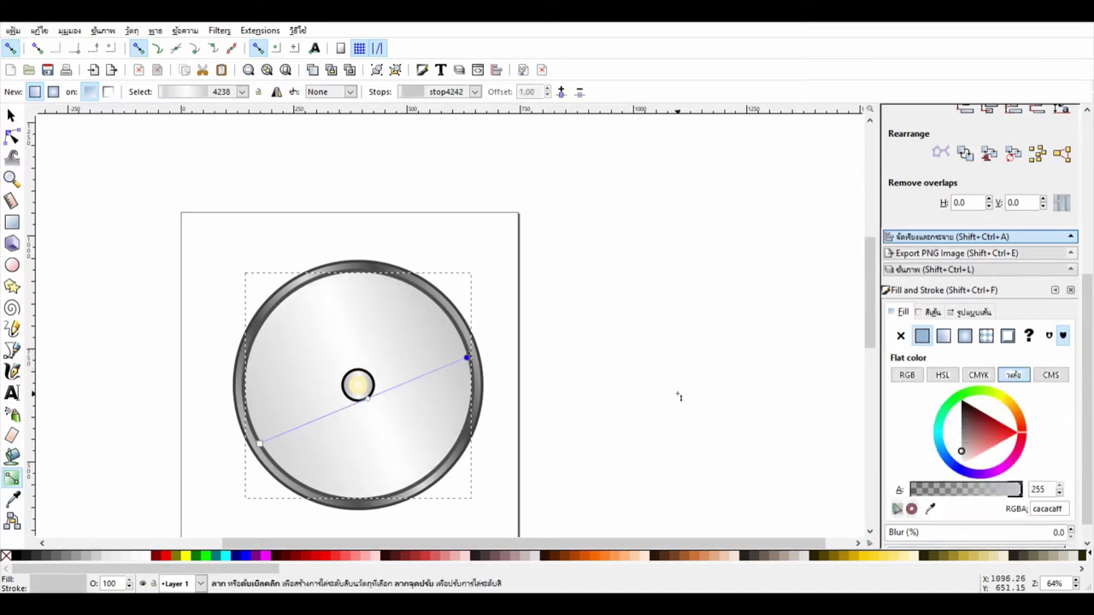
pyautogui.click(257, 443)
pyautogui.moveTo(967, 461); pyautogui.dragTo(964, 456)
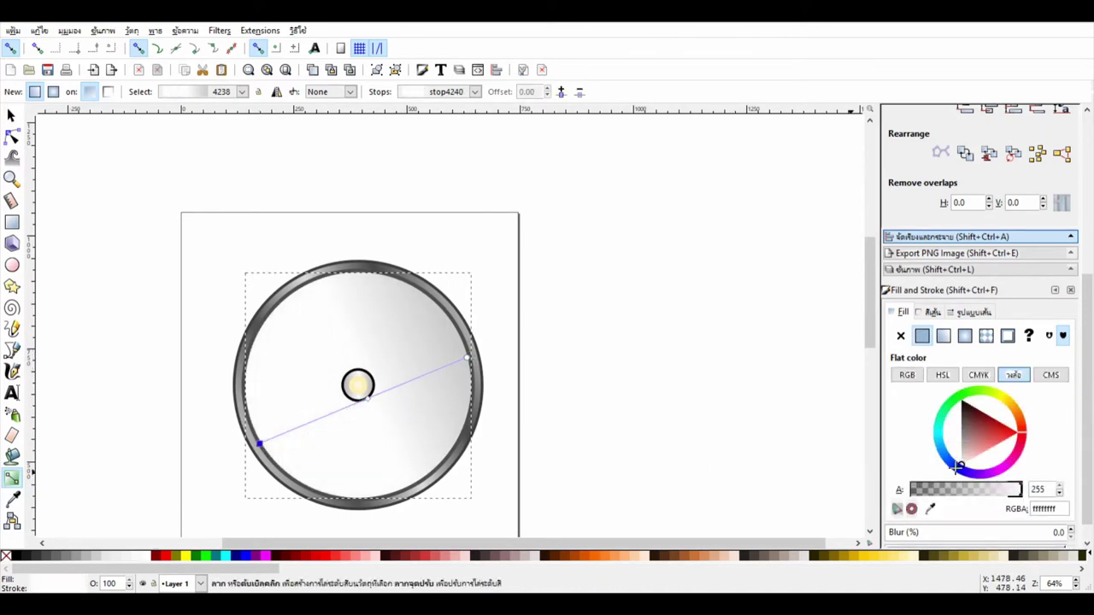
pyautogui.press('Escape')
# Draw a small rectangle beside the clock and fill it black
pyautogui.press('s')
pyautogui.click(498, 249)
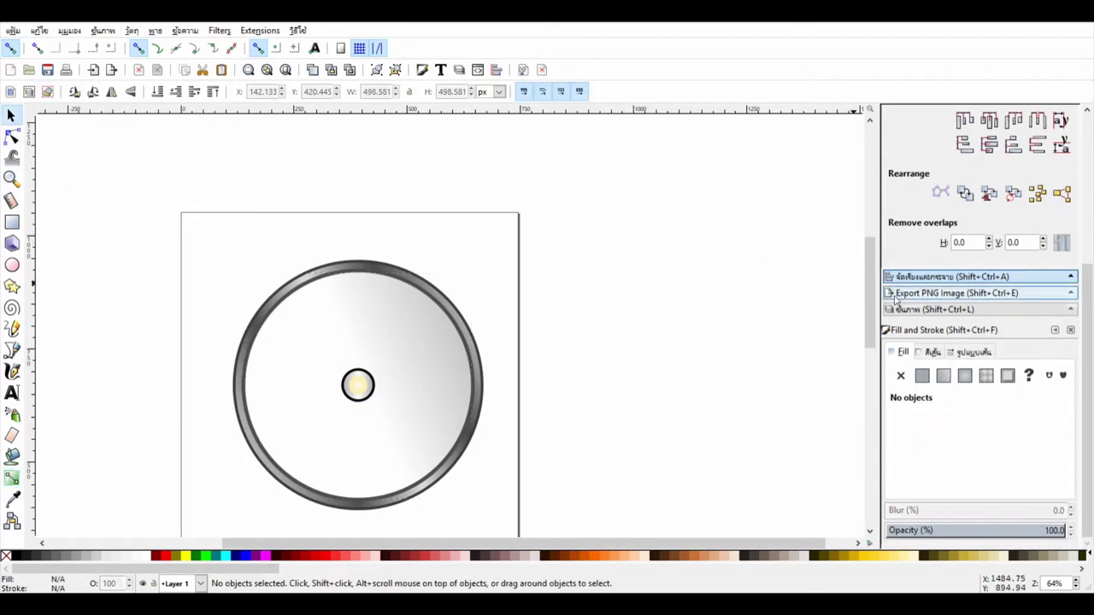
pyautogui.scroll(-2, 864, 315)
pyautogui.click(12, 221)
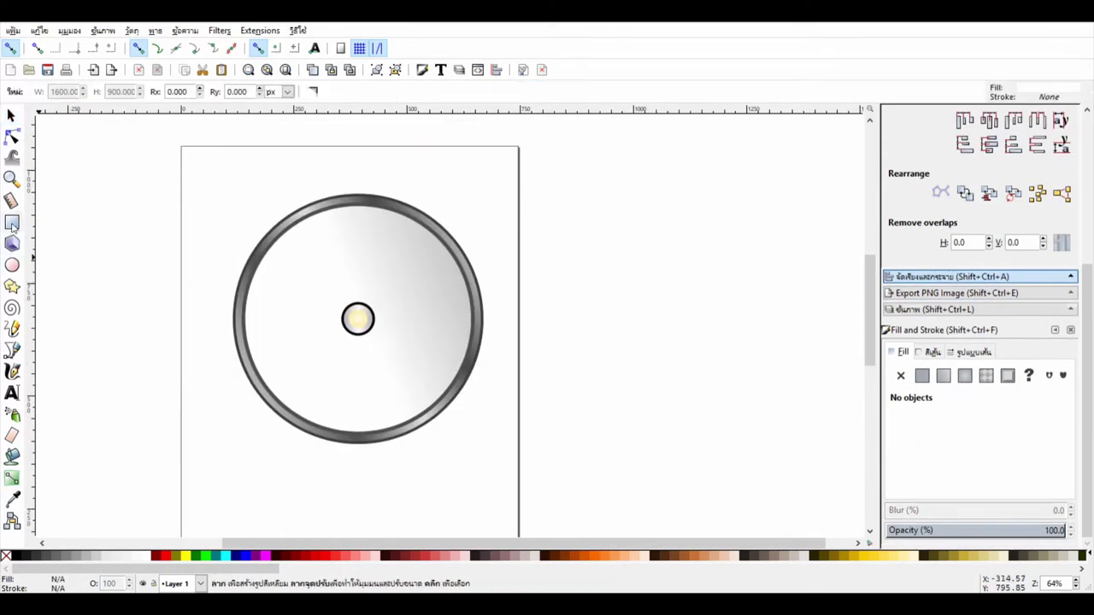
pyautogui.moveTo(558, 264); pyautogui.dragTo(596, 365)
pyautogui.scroll(-2, 1089, 524)
pyautogui.moveTo(1003, 436); pyautogui.dragTo(962, 377)
# Pull the rectangle's bottom-right node inward so it tapers at the bottom
pyautogui.press('s')
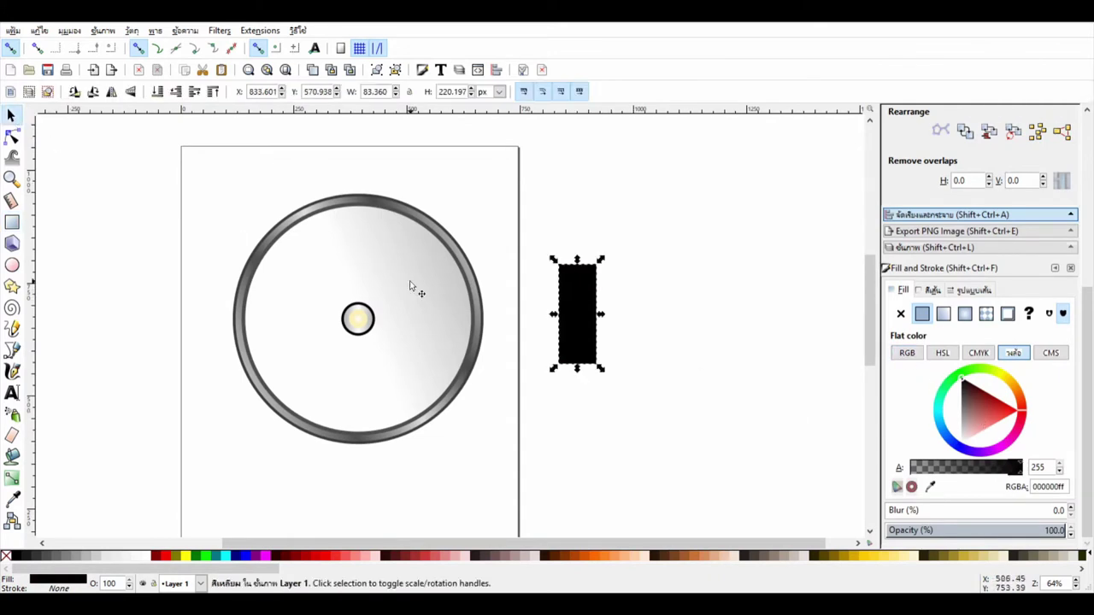
pyautogui.click(12, 136)
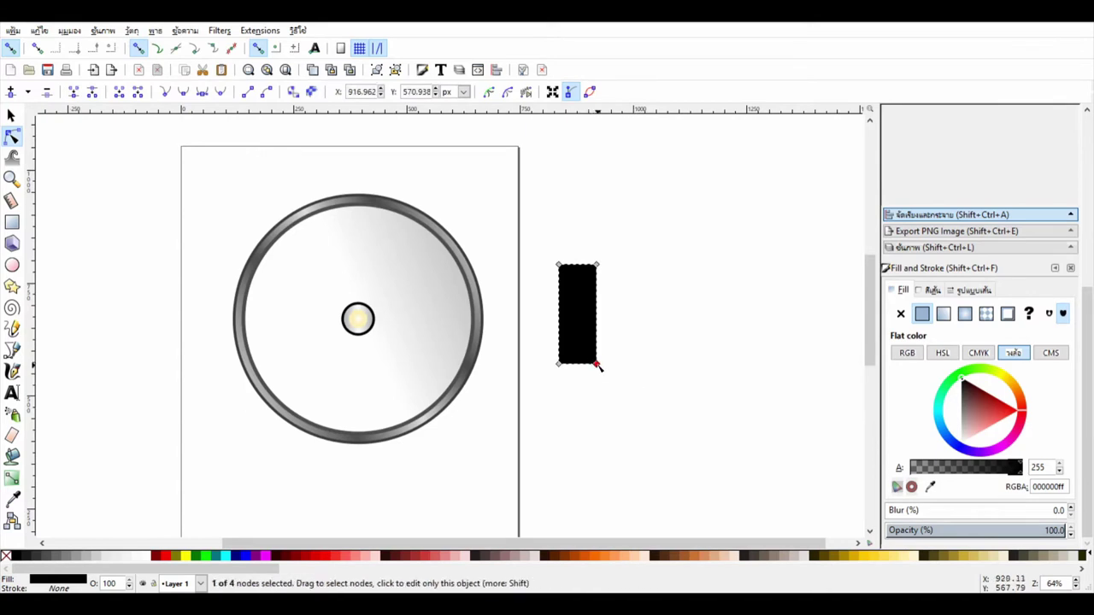
pyautogui.moveTo(596, 363); pyautogui.dragTo(596, 367)
pyautogui.click(630, 389)
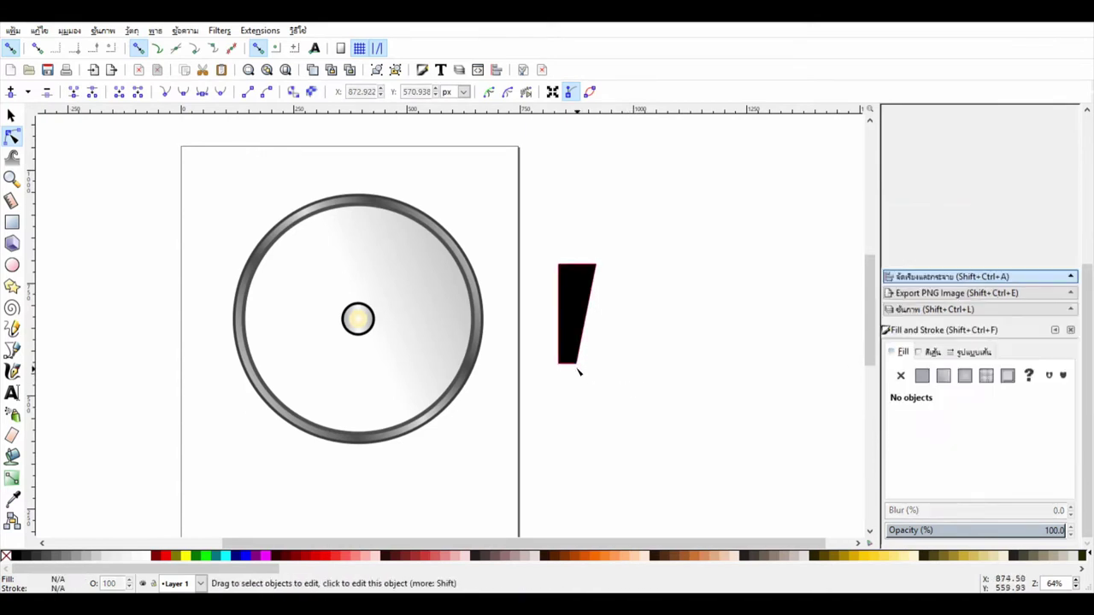
pyautogui.click(579, 367)
# Enlarge the tapered shape to about double size, move it up, and bend its bottom edge
pyautogui.press('s')
pyautogui.moveTo(602, 367); pyautogui.dragTo(757, 491)
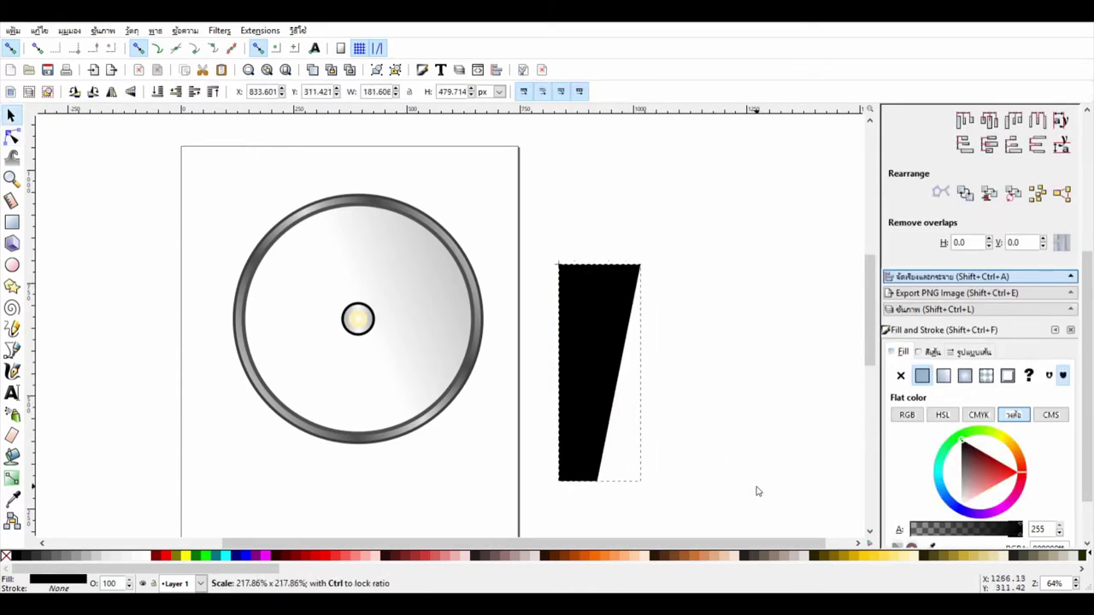
pyautogui.moveTo(599, 405); pyautogui.dragTo(606, 324)
pyautogui.press('n')
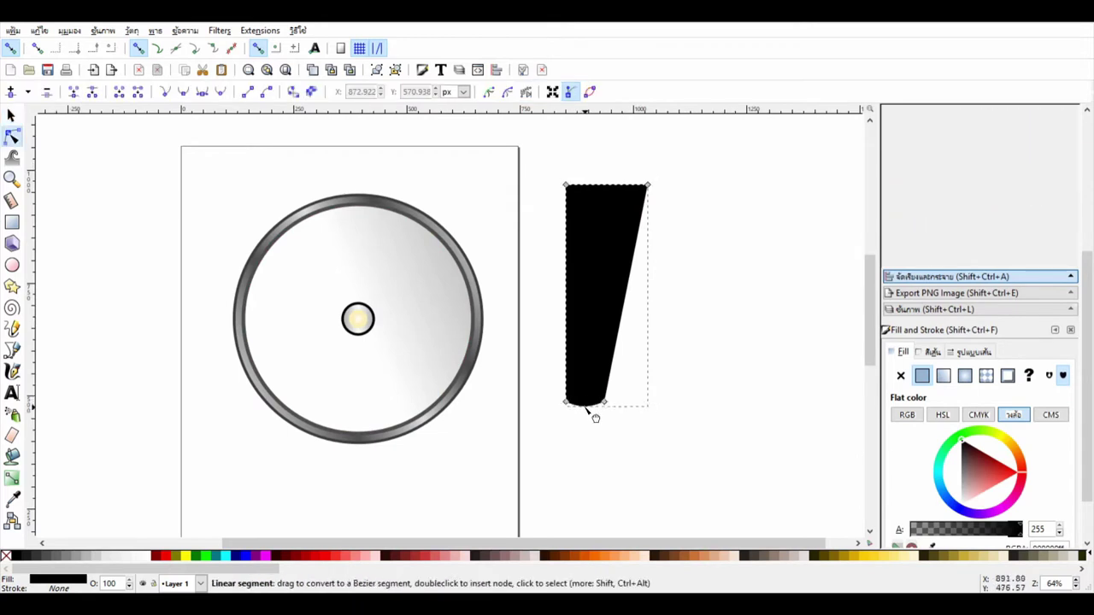
pyautogui.click(684, 419)
pyautogui.click(602, 402)
pyautogui.moveTo(603, 402)
pyautogui.mouseDown()
pyautogui.moveTo(605, 420)
pyautogui.moveTo(571, 418)
pyautogui.mouseUp()
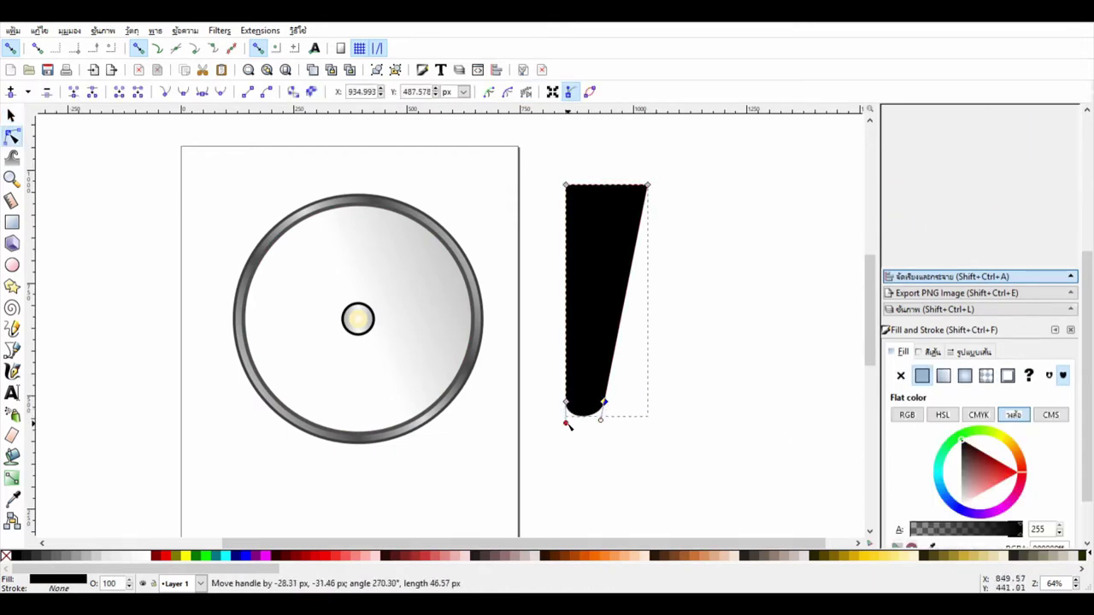
# Flatten the rounded bottom by dragging both lower node handles upward
pyautogui.press('F3')
pyautogui.moveTo(540, 383); pyautogui.dragTo(639, 434)
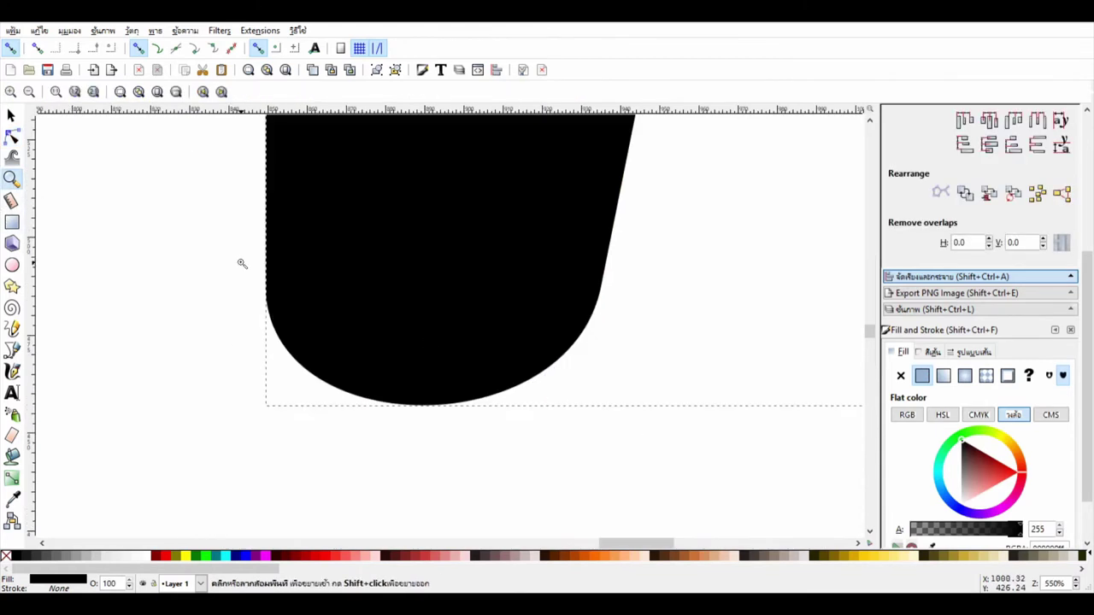
pyautogui.press('F2')
pyautogui.click(265, 289)
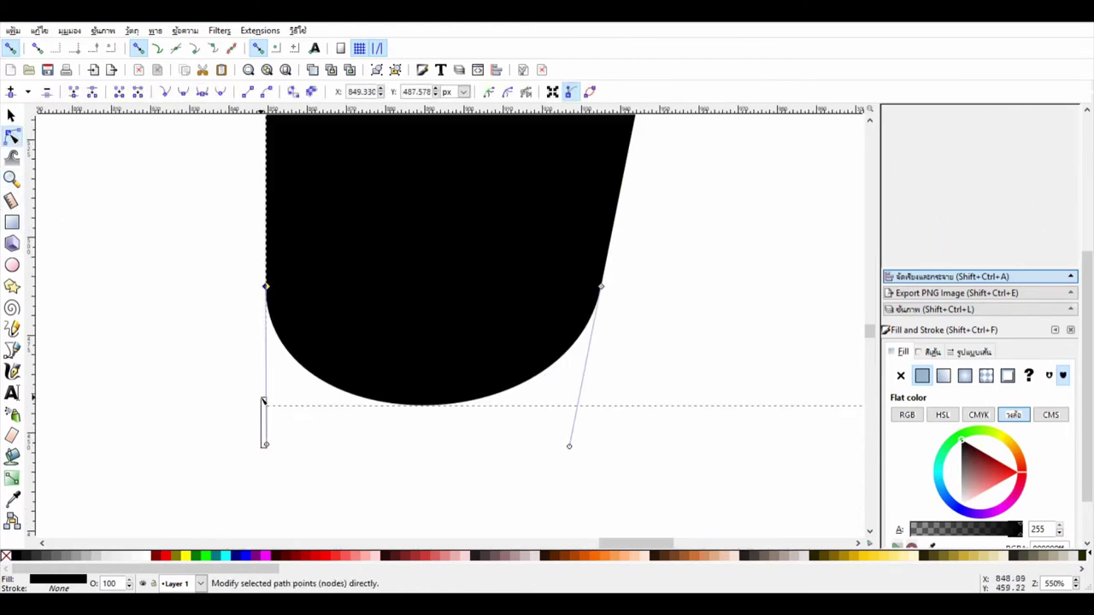
pyautogui.moveTo(265, 445); pyautogui.dragTo(268, 390)
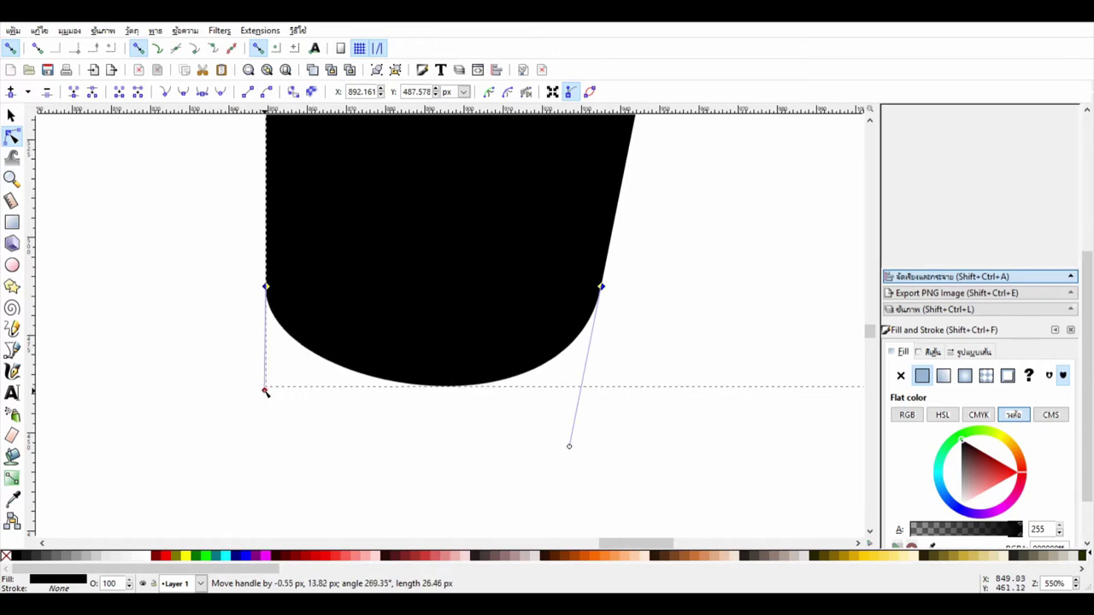
pyautogui.moveTo(571, 449); pyautogui.dragTo(581, 402)
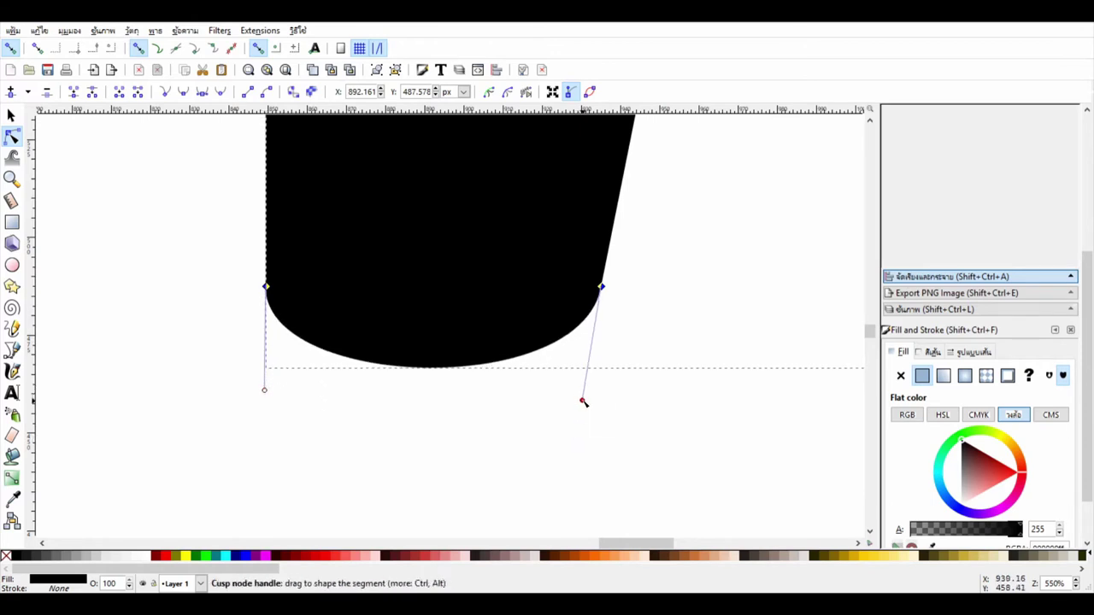
pyautogui.click(647, 420)
pyautogui.click(1076, 587)
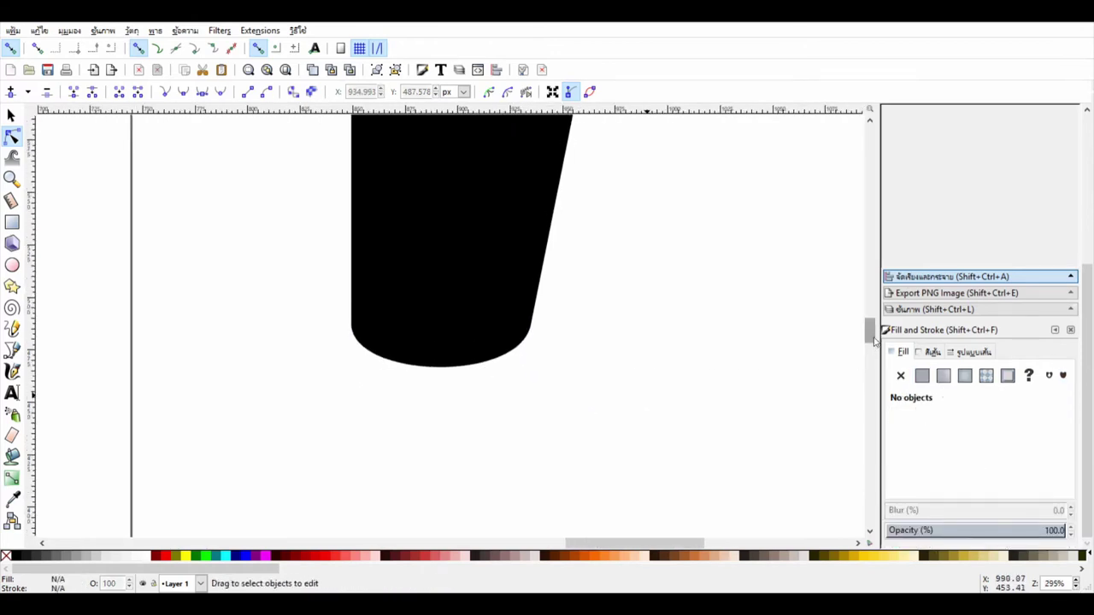
pyautogui.moveTo(871, 338)
pyautogui.mouseDown()
pyautogui.moveTo(871, 428)
pyautogui.moveTo(871, 301)
pyautogui.moveTo(871, 325)
pyautogui.mouseUp()
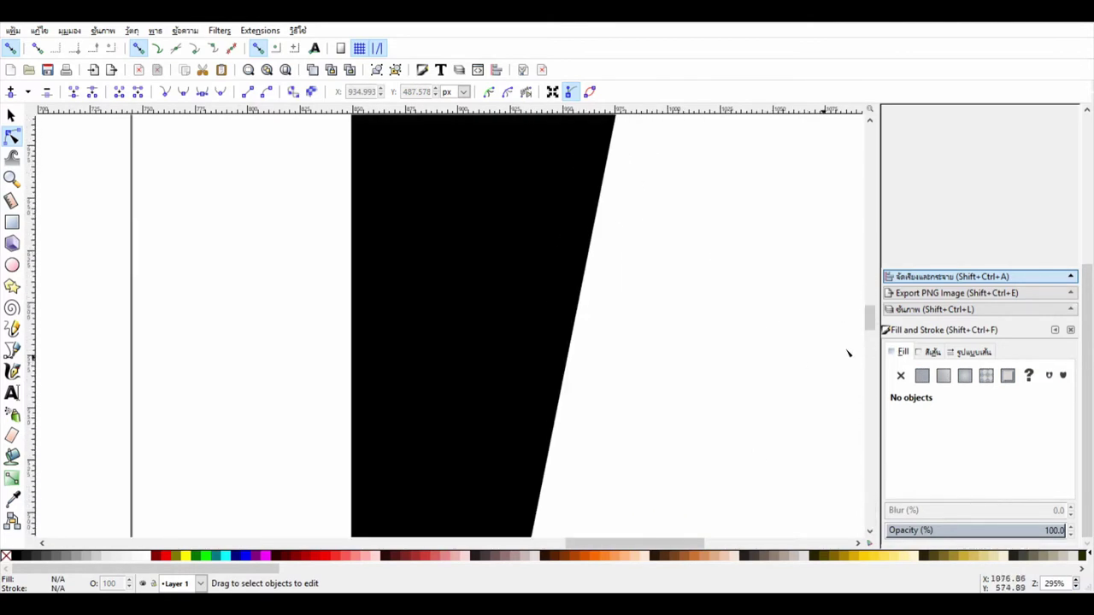
pyautogui.scroll(-5, 1079, 588)
# Shrink the black shape, move it right and down, and fill it grey
pyautogui.press('s')
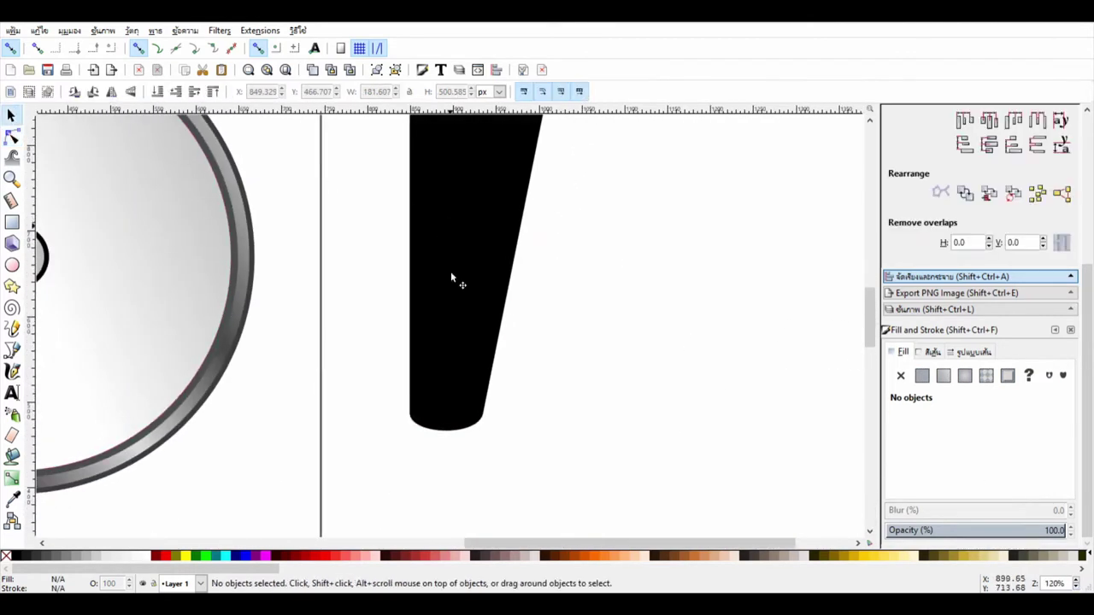
pyautogui.click(452, 276)
pyautogui.moveTo(607, 520); pyautogui.dragTo(575, 420)
pyautogui.moveTo(478, 282); pyautogui.dragTo(525, 368)
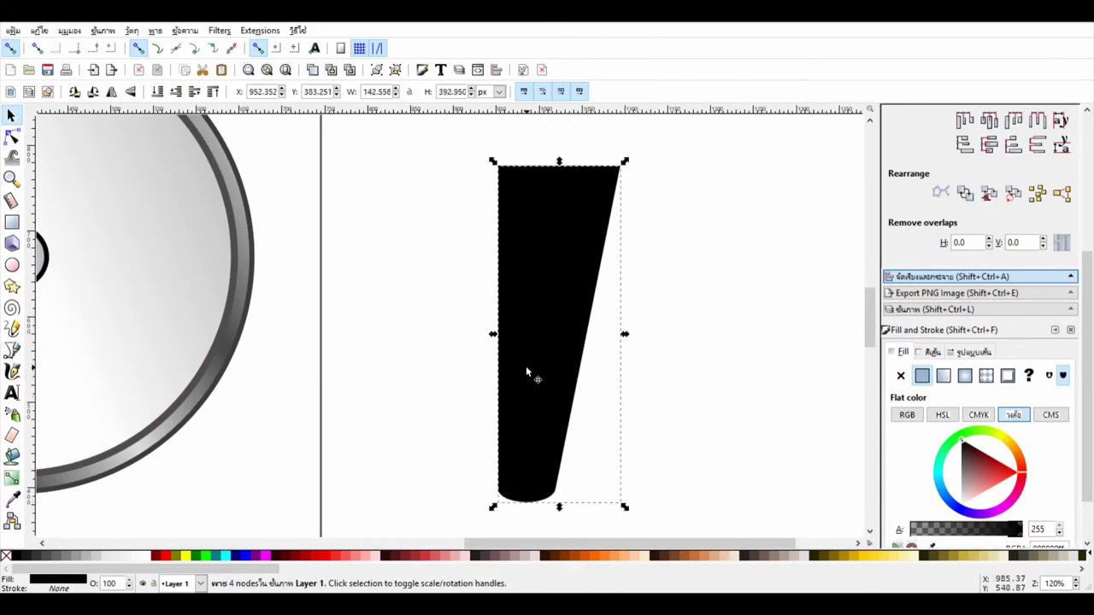
pyautogui.click(86, 557)
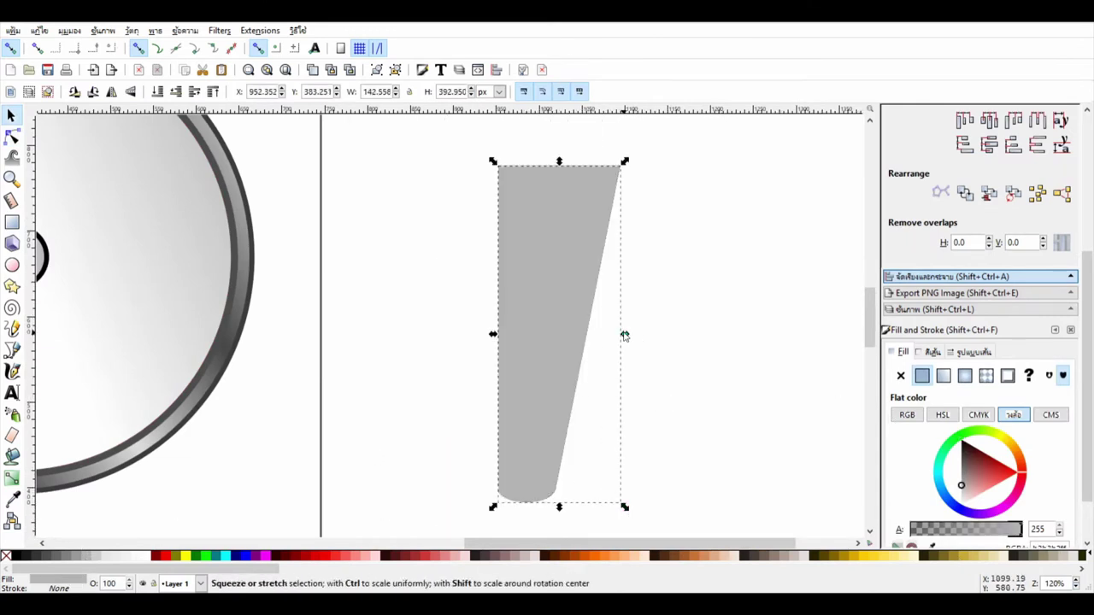
pyautogui.moveTo(573, 321)
pyautogui.mouseDown()
pyautogui.moveTo(607, 323)
pyautogui.moveTo(620, 345)
pyautogui.mouseUp()
# Switch its fill to a linear gradient with an opaque grey end and a white middle stop
pyautogui.click(943, 376)
pyautogui.press('n')
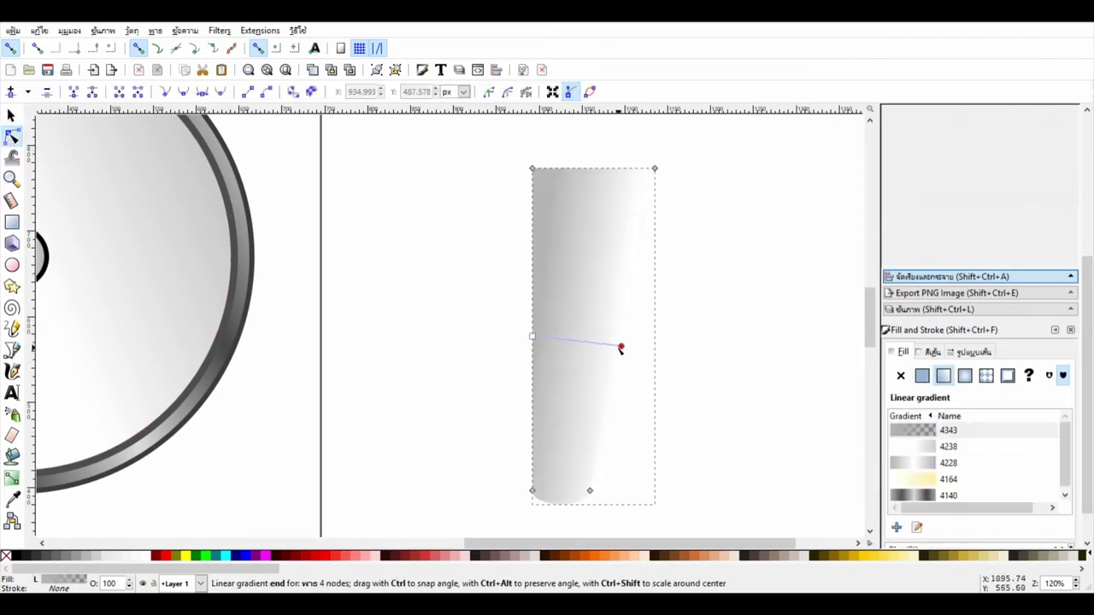
pyautogui.moveTo(949, 522); pyautogui.dragTo(979, 486)
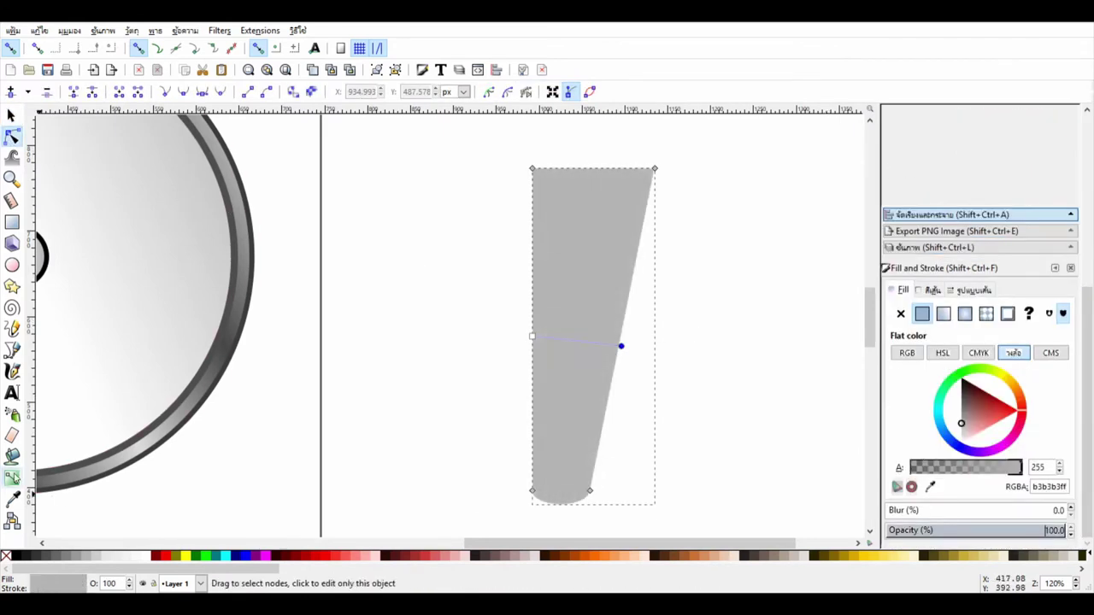
pyautogui.click(12, 477)
pyautogui.doubleClick(574, 342)
pyautogui.moveTo(949, 448); pyautogui.dragTo(924, 439)
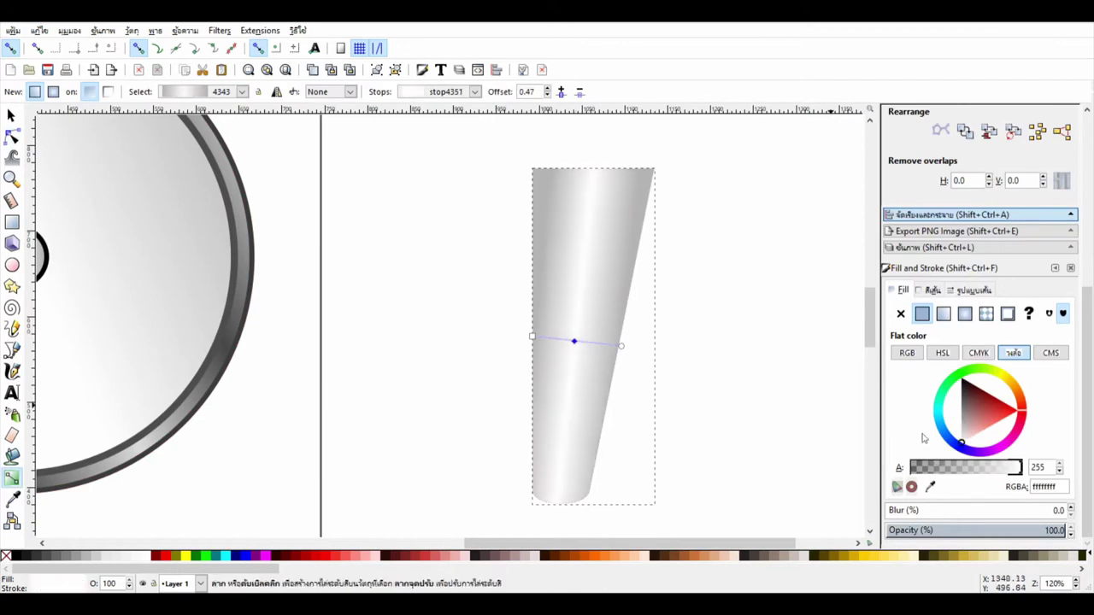
# Add a light grey stop and tilt and reposition the gradient handles
pyautogui.doubleClick(593, 344)
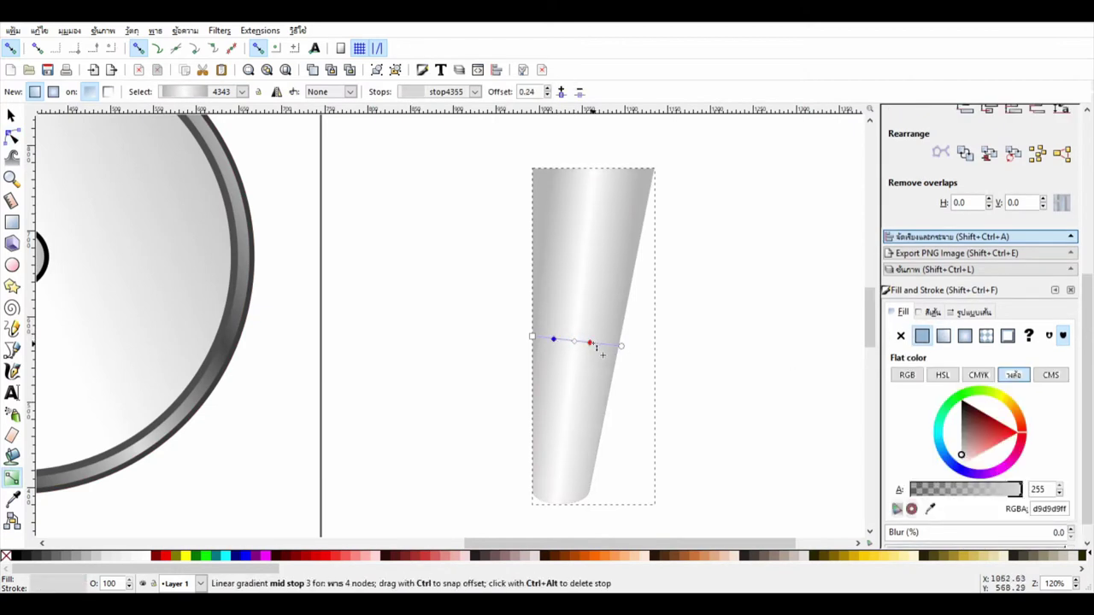
pyautogui.click(554, 341)
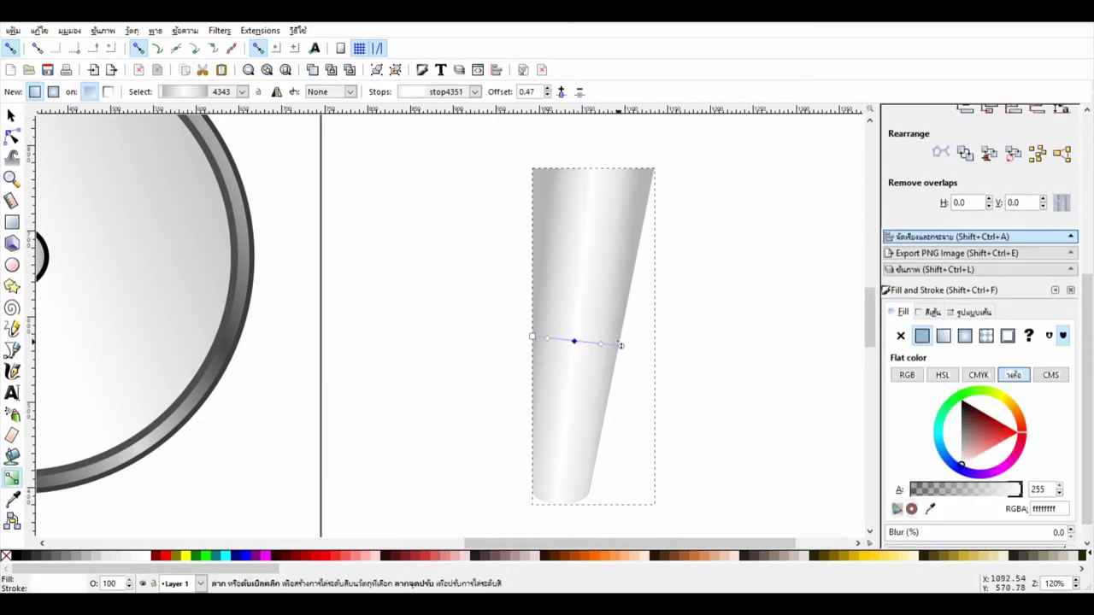
pyautogui.moveTo(622, 346)
pyautogui.mouseDown()
pyautogui.moveTo(650, 348)
pyautogui.moveTo(627, 345)
pyautogui.mouseUp()
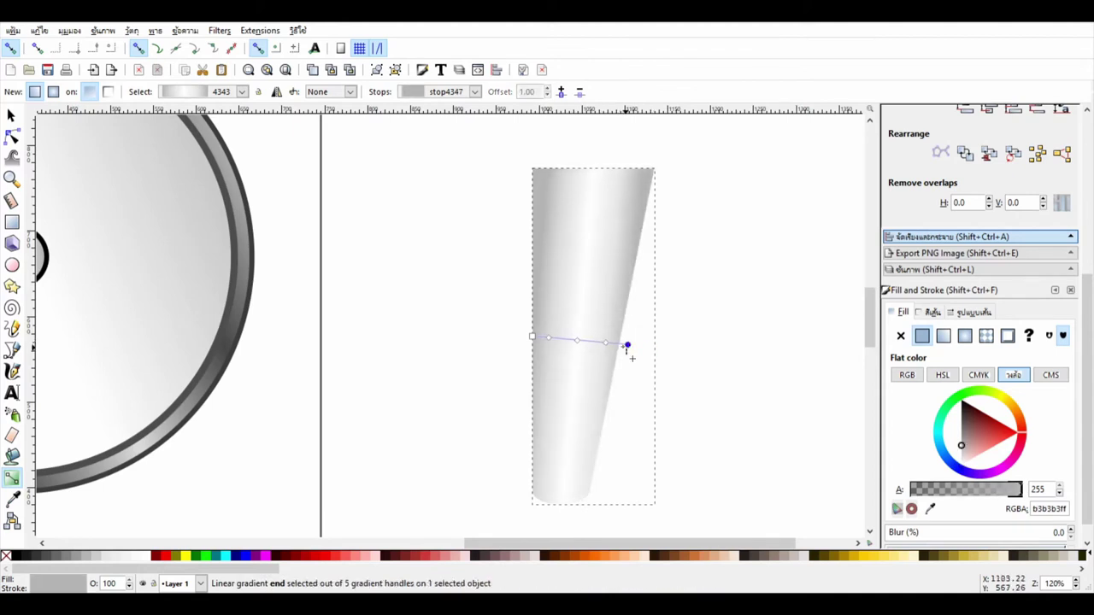
pyautogui.moveTo(531, 336); pyautogui.dragTo(520, 336)
pyautogui.click(737, 356)
pyautogui.click(12, 114)
pyautogui.click(723, 359)
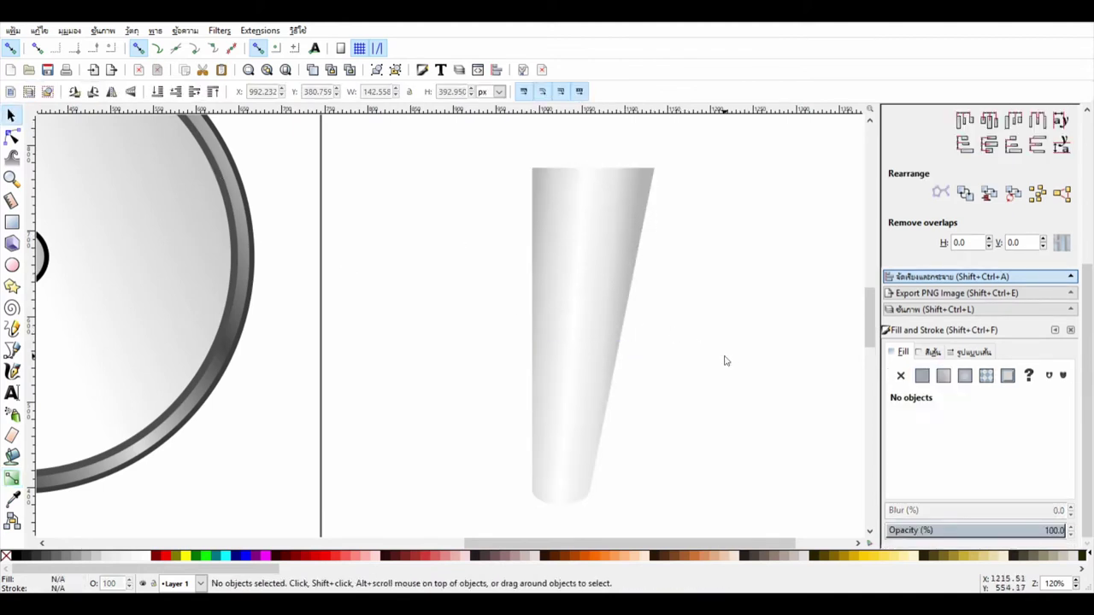
pyautogui.moveTo(870, 318); pyautogui.dragTo(873, 314)
# Flip the tapered shape, shrink it to about 60%, and place it on the disc's lower-left rim
pyautogui.click(1075, 589)
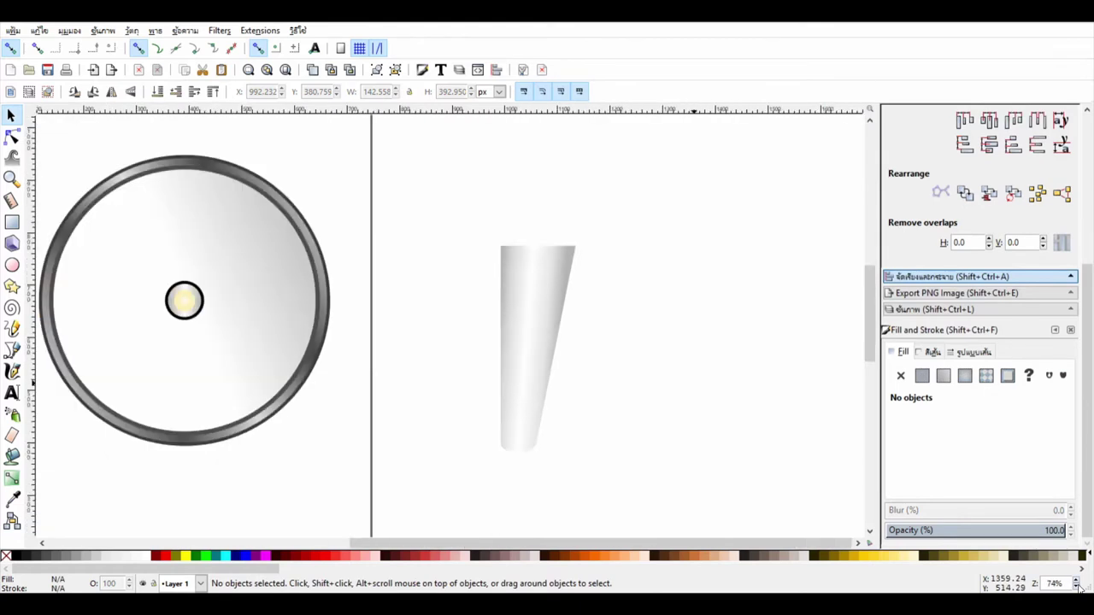
pyautogui.click(564, 291)
pyautogui.click(111, 92)
pyautogui.moveTo(505, 329); pyautogui.dragTo(725, 406)
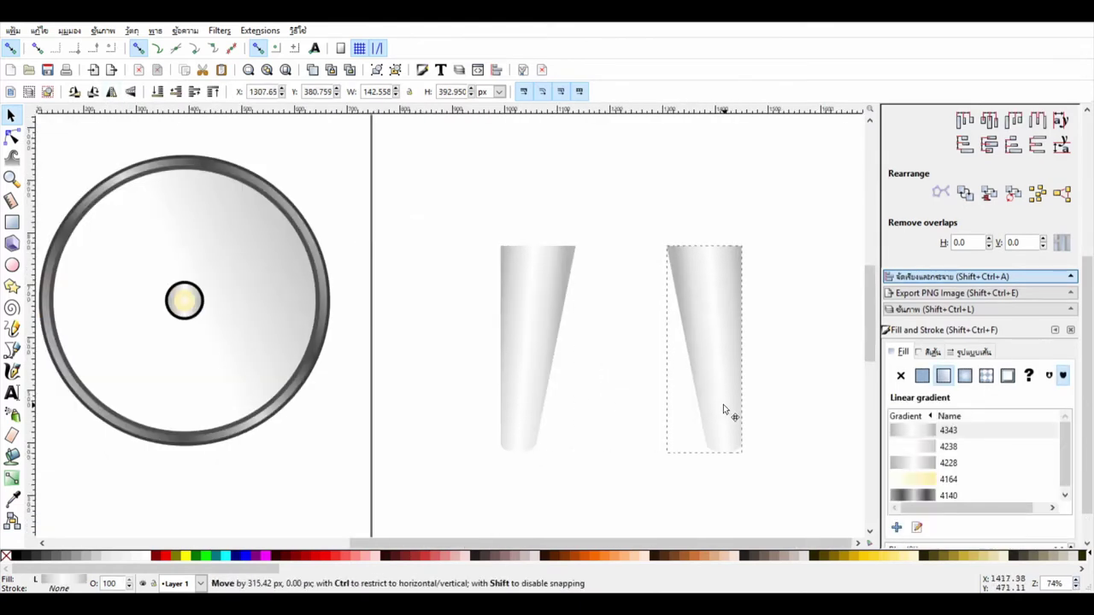
pyautogui.press('Delete')
pyautogui.click(547, 283)
pyautogui.moveTo(581, 242); pyautogui.dragTo(551, 328)
pyautogui.moveTo(525, 393); pyautogui.dragTo(111, 448)
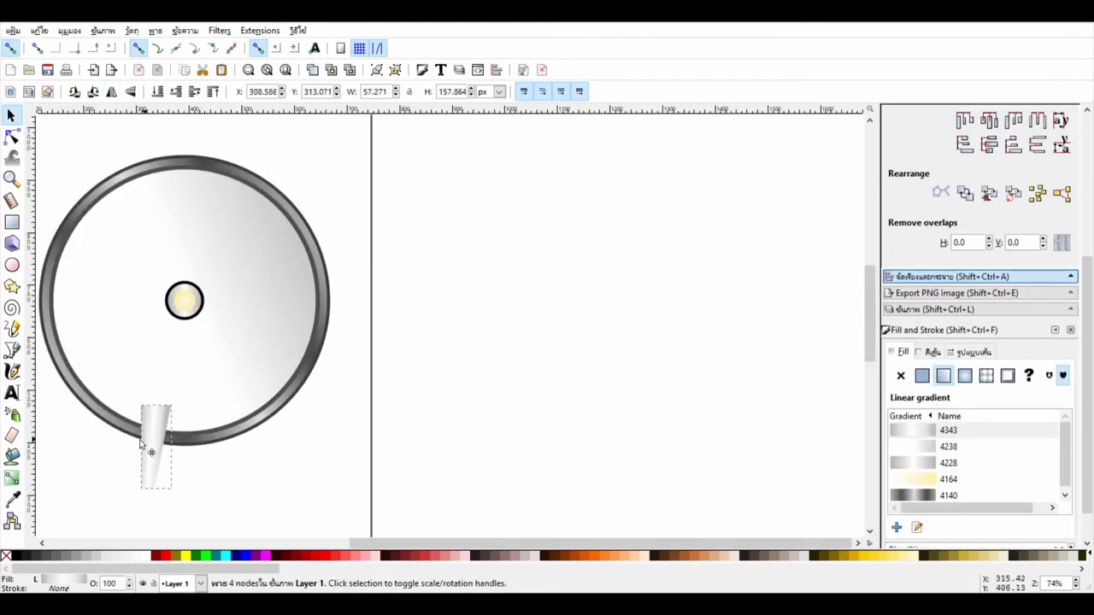
# Tilt it outward as a leg, add a mirrored duplicate, and send both legs behind the disc
pyautogui.click(111, 448)
pyautogui.moveTo(142, 402); pyautogui.dragTo(248, 435)
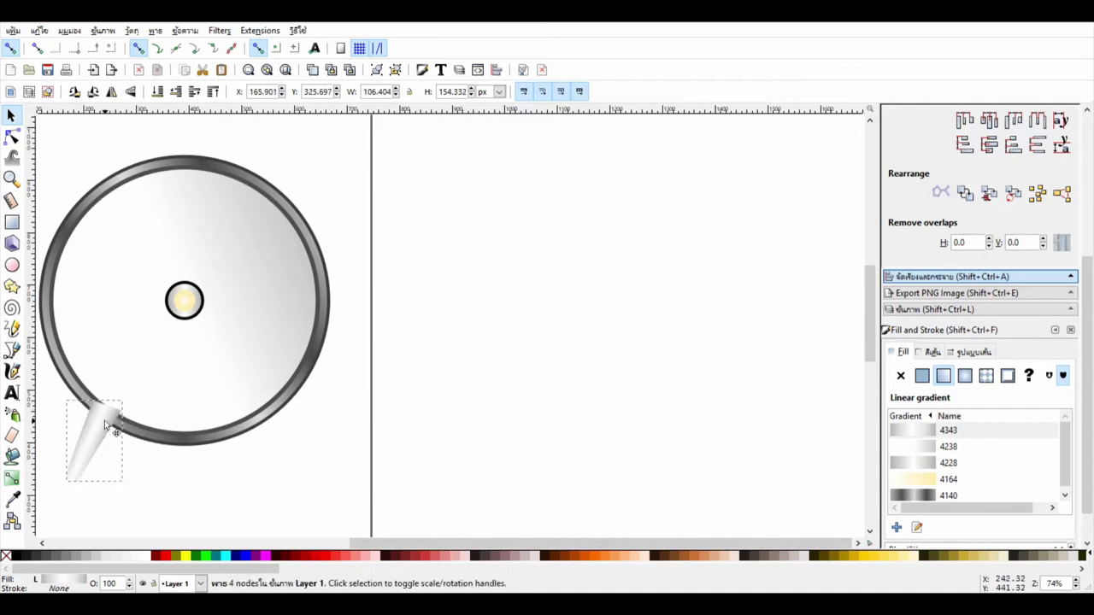
pyautogui.moveTo(118, 431)
pyautogui.mouseDown()
pyautogui.moveTo(99, 416)
pyautogui.moveTo(293, 426)
pyautogui.mouseUp()
pyautogui.hotkey('ctrl', 'd')
pyautogui.press('h')
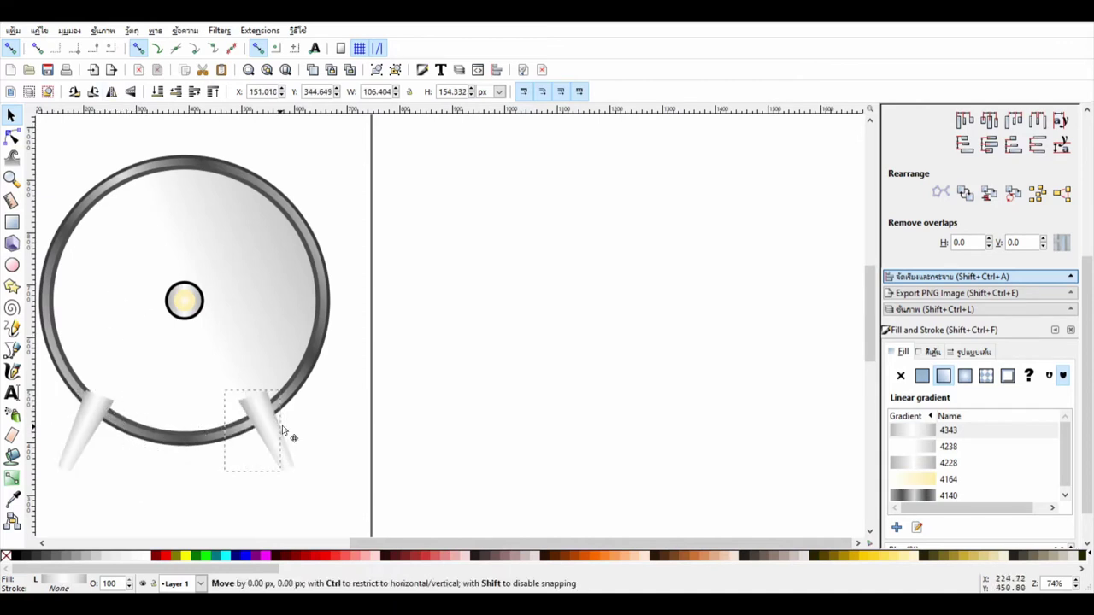
pyautogui.keyDown('shift'); pyautogui.click(80, 437); pyautogui.keyUp('shift')
pyautogui.press('End')
pyautogui.press('Escape')
# Mirror a leg copy, shrink it, and raise it as a small spike on the top-right rim
pyautogui.hscroll(-2, 392, 391)
pyautogui.scroll(3, 391, 392)
pyautogui.hscroll(-1, 391, 391)
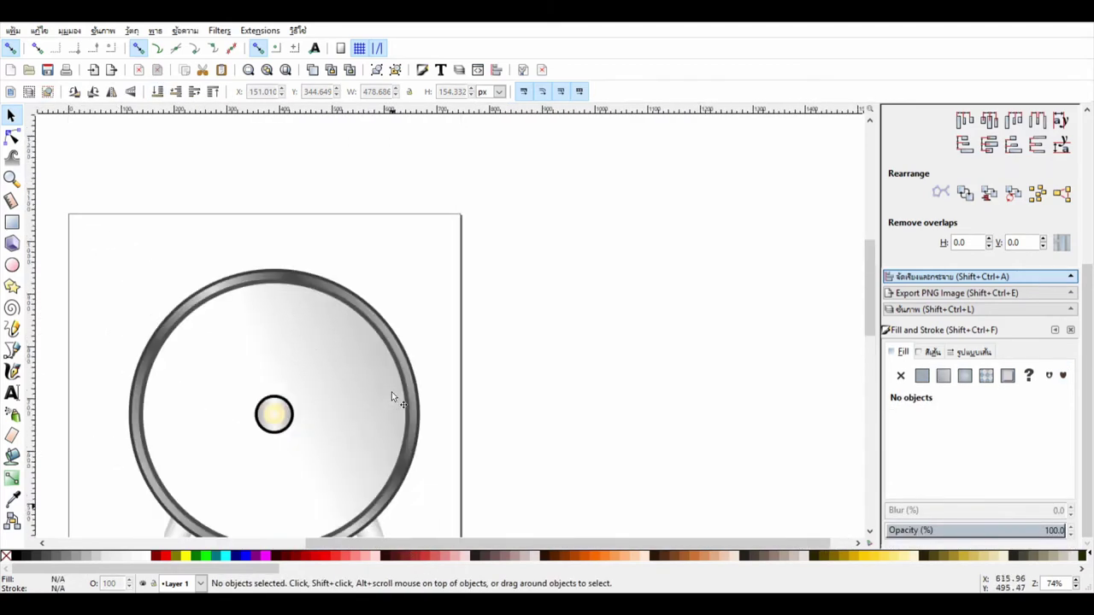
pyautogui.scroll(-1, 274, 416)
pyautogui.scroll(-1, 213, 453)
pyautogui.press('Tab')
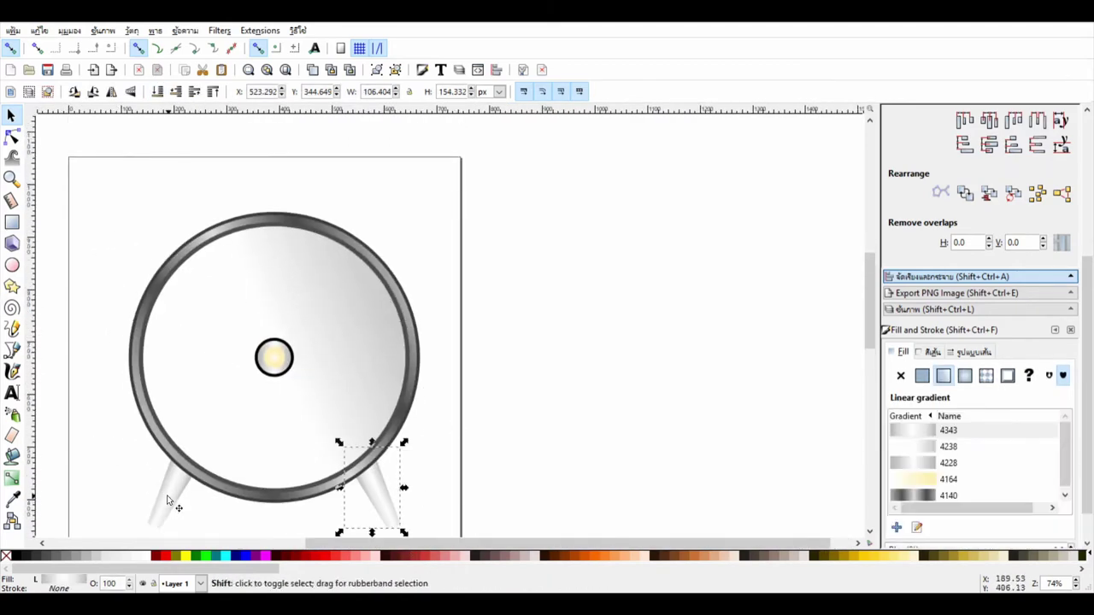
pyautogui.keyDown('shift'); pyautogui.click(167, 501); pyautogui.keyUp('shift')
pyautogui.press('h')
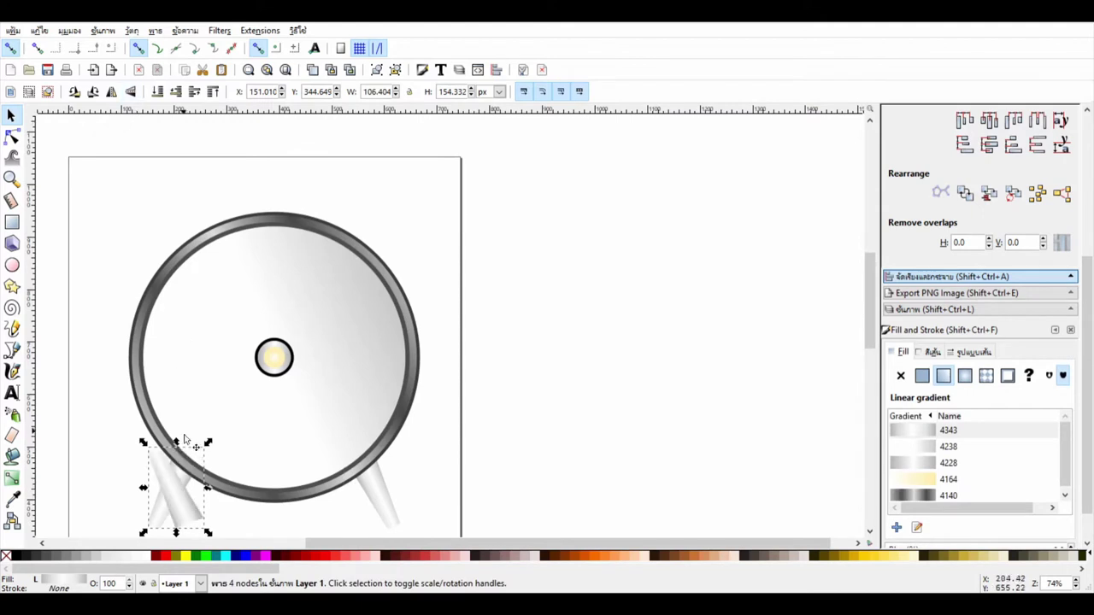
pyautogui.moveTo(178, 492)
pyautogui.mouseDown()
pyautogui.moveTo(222, 207)
pyautogui.moveTo(329, 214)
pyautogui.mouseUp()
pyautogui.moveTo(354, 159); pyautogui.dragTo(351, 213)
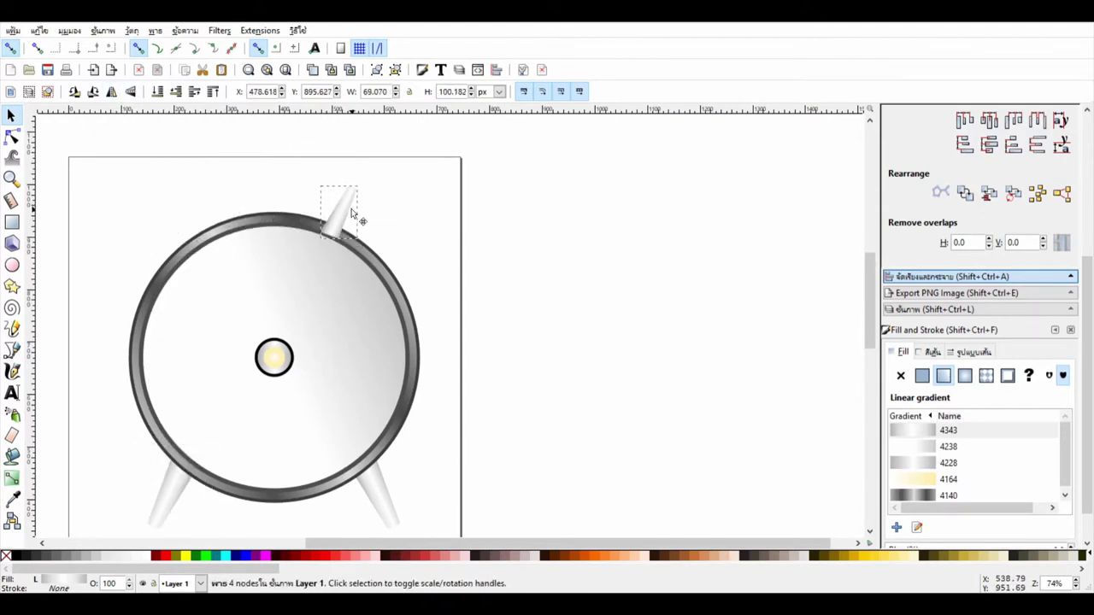
pyautogui.press('Home')
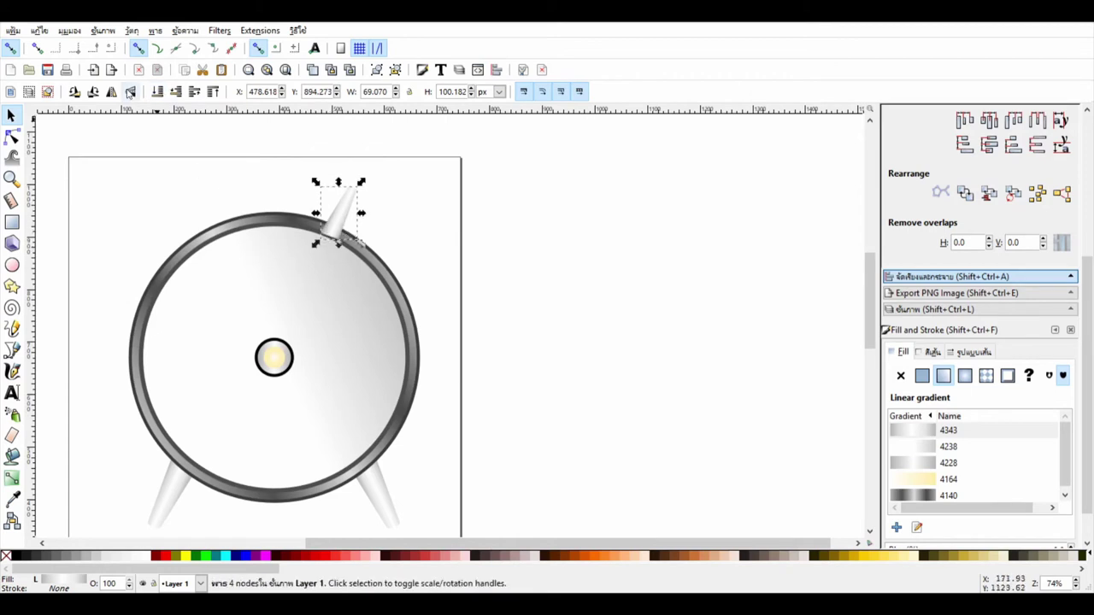
# Duplicate and mirror the spike onto the top-left rim, adjusting its stacking order
pyautogui.hotkey('ctrl', 'd')
pyautogui.press('h')
pyautogui.press('Tab')
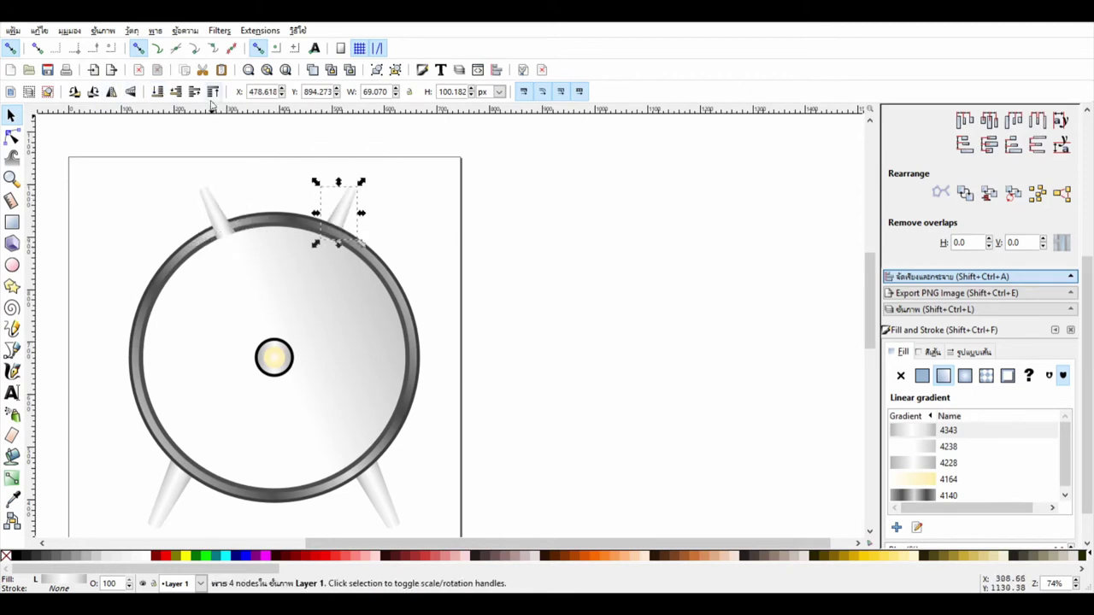
pyautogui.click(228, 227)
pyautogui.keyDown('shift'); pyautogui.click(332, 229); pyautogui.keyUp('shift')
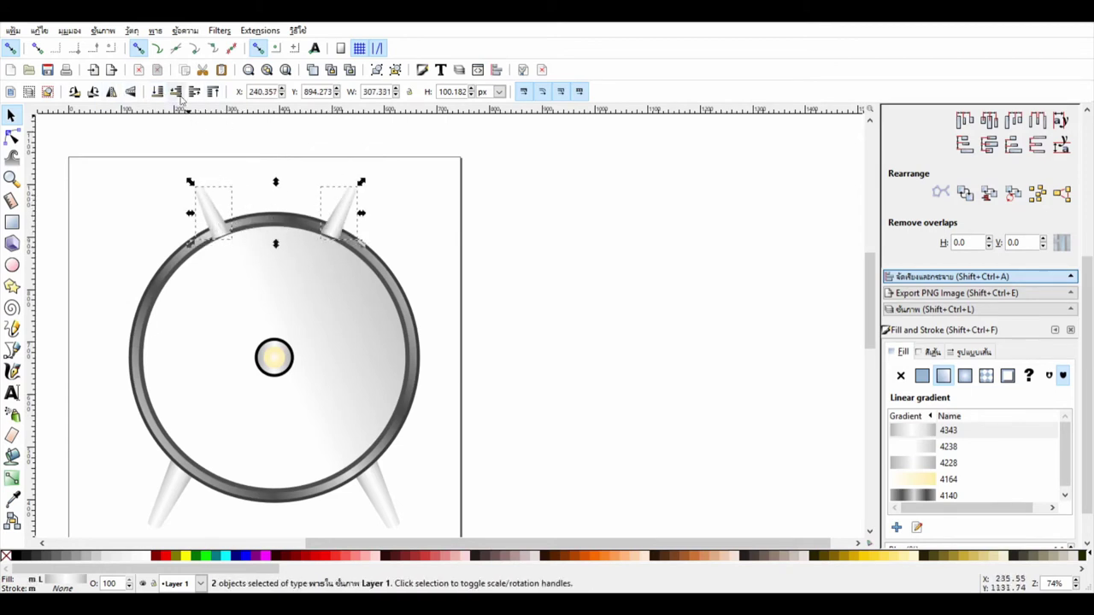
pyautogui.click(469, 270)
pyautogui.scroll(2, 554, 279)
# Draw a grey circle beside the page, cut it to a half-ellipse, and flip it into a dome
pyautogui.click(12, 266)
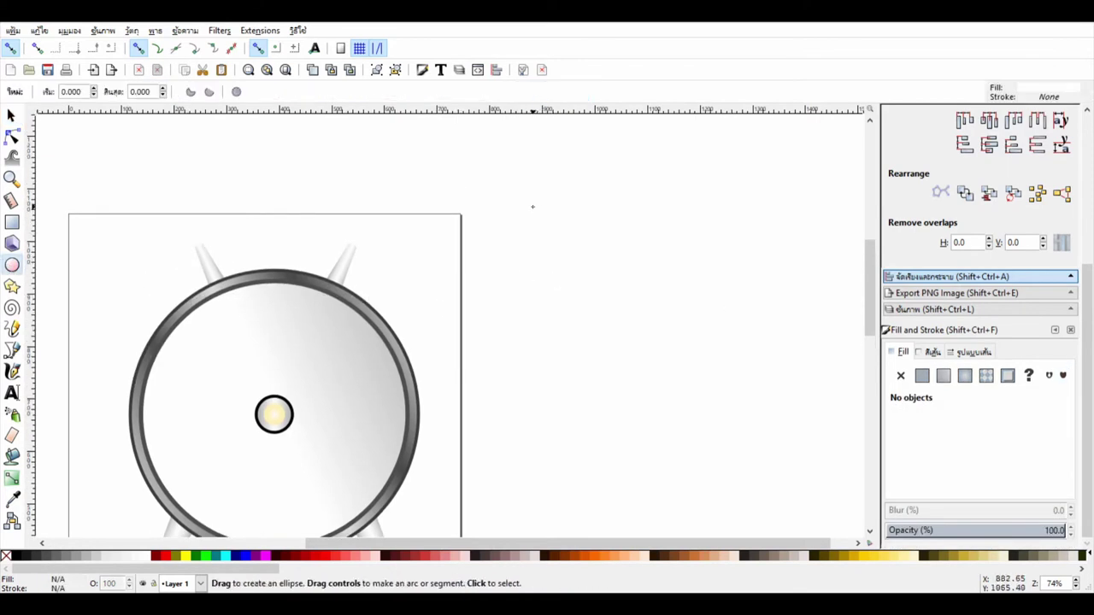
pyautogui.moveTo(533, 206); pyautogui.dragTo(692, 365)
pyautogui.click(954, 476)
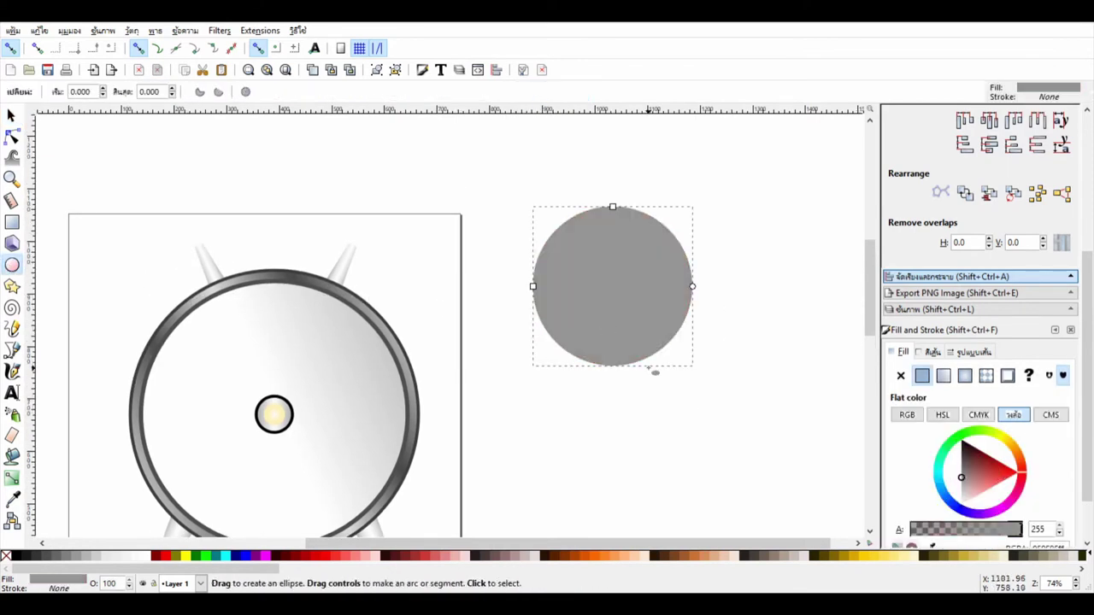
pyautogui.moveTo(613, 207); pyautogui.dragTo(533, 286)
pyautogui.click(13, 122)
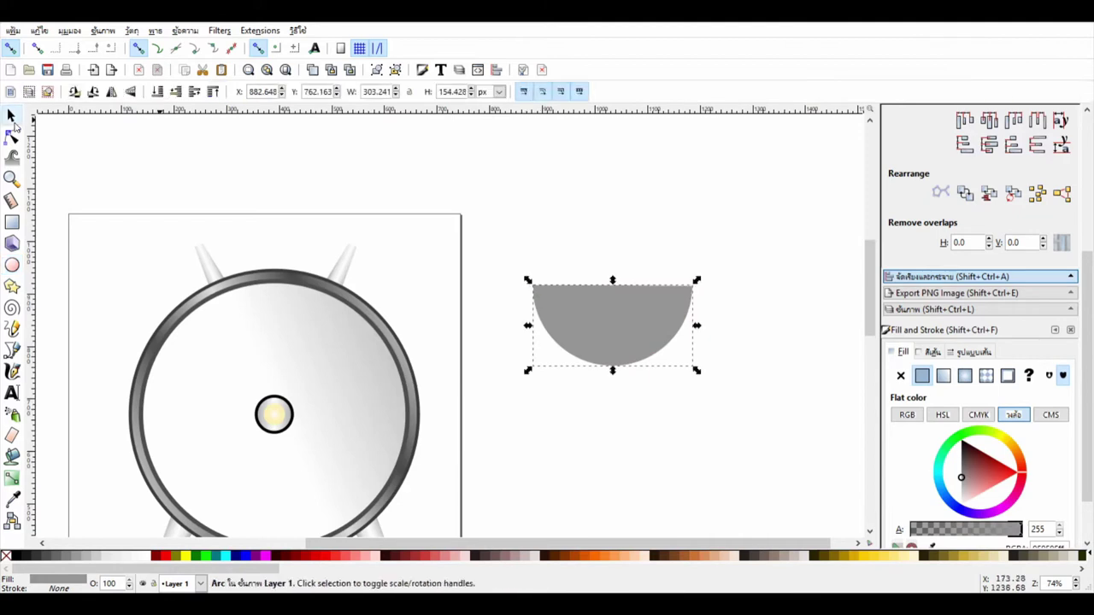
pyautogui.click(130, 93)
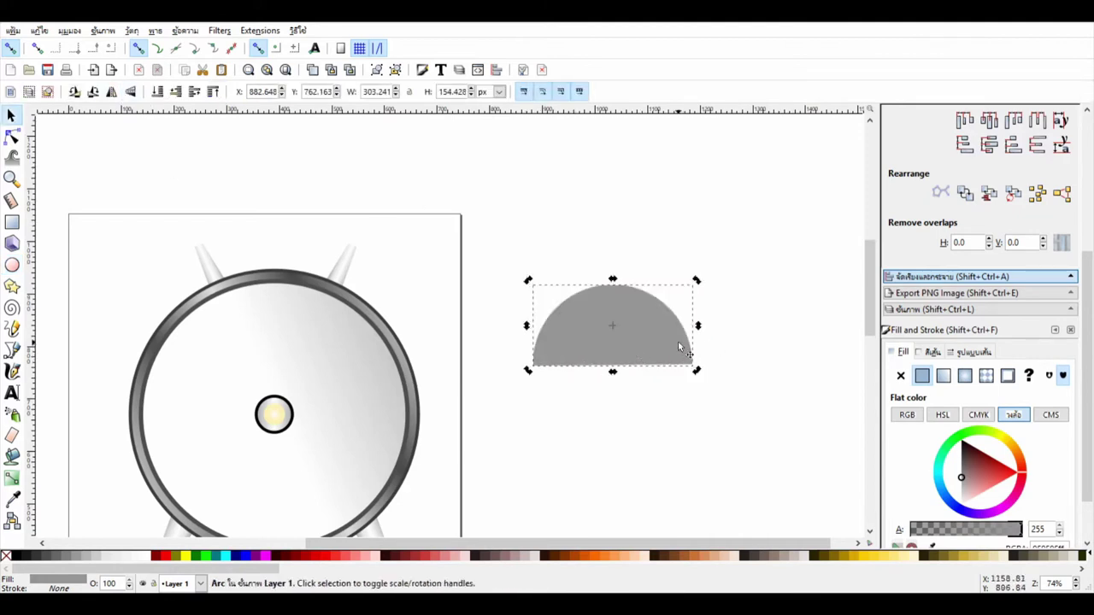
# Give the dome a linear gradient laid along its base
pyautogui.click(944, 377)
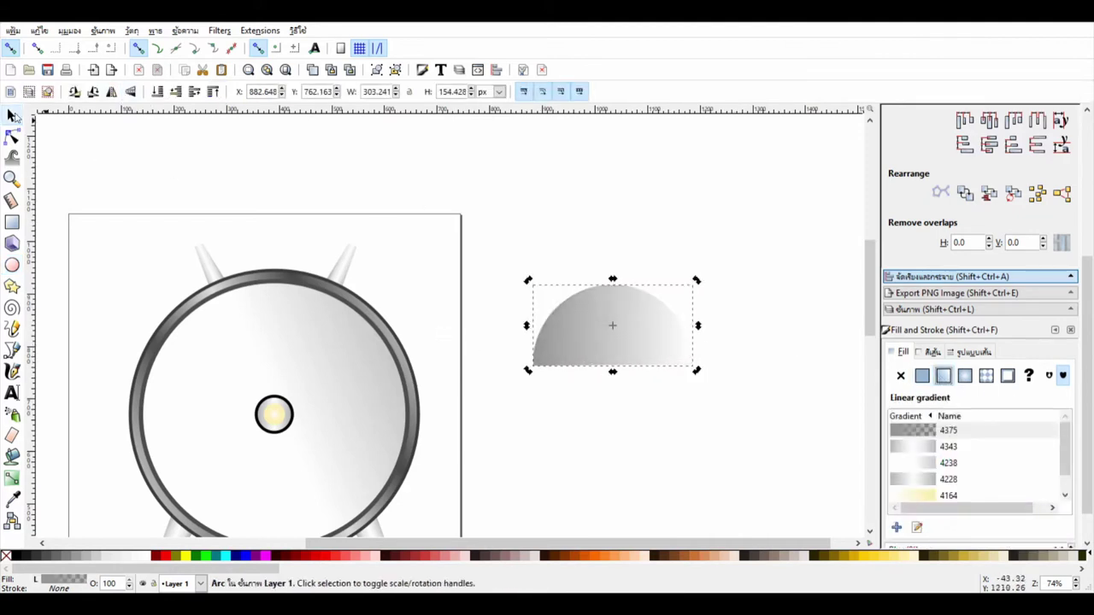
pyautogui.click(12, 137)
pyautogui.click(693, 326)
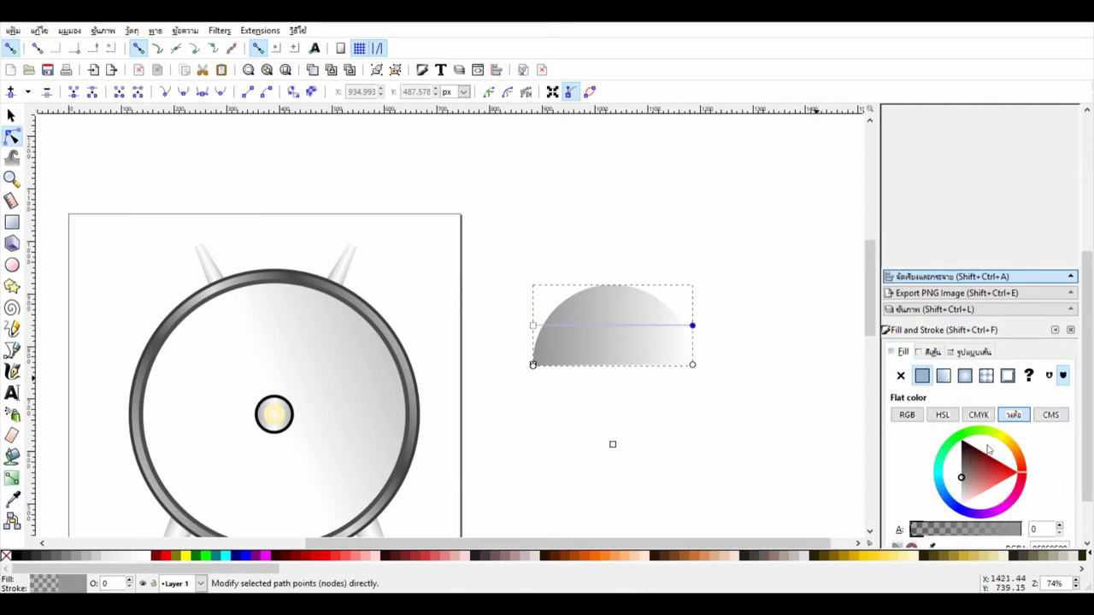
pyautogui.click(965, 376)
pyautogui.scroll(-1, 1090, 531)
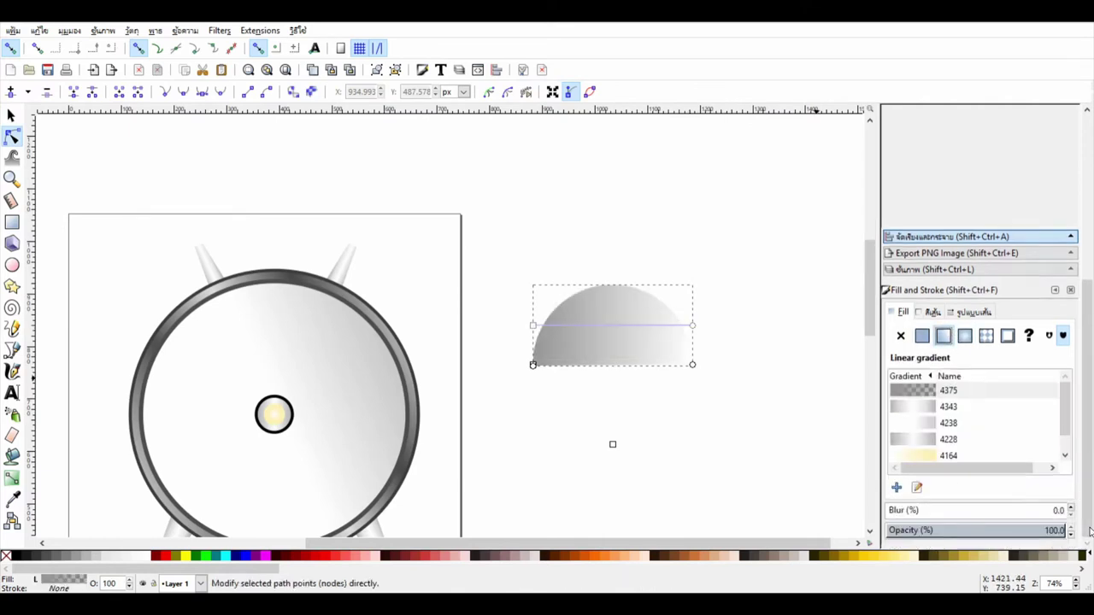
pyautogui.click(693, 326)
pyautogui.moveTo(533, 325); pyautogui.dragTo(540, 349)
pyautogui.moveTo(693, 326)
pyautogui.mouseDown()
pyautogui.moveTo(655, 337)
pyautogui.moveTo(689, 362)
pyautogui.mouseUp()
# Add a light grey middle stop to the dome's gradient
pyautogui.press('g')
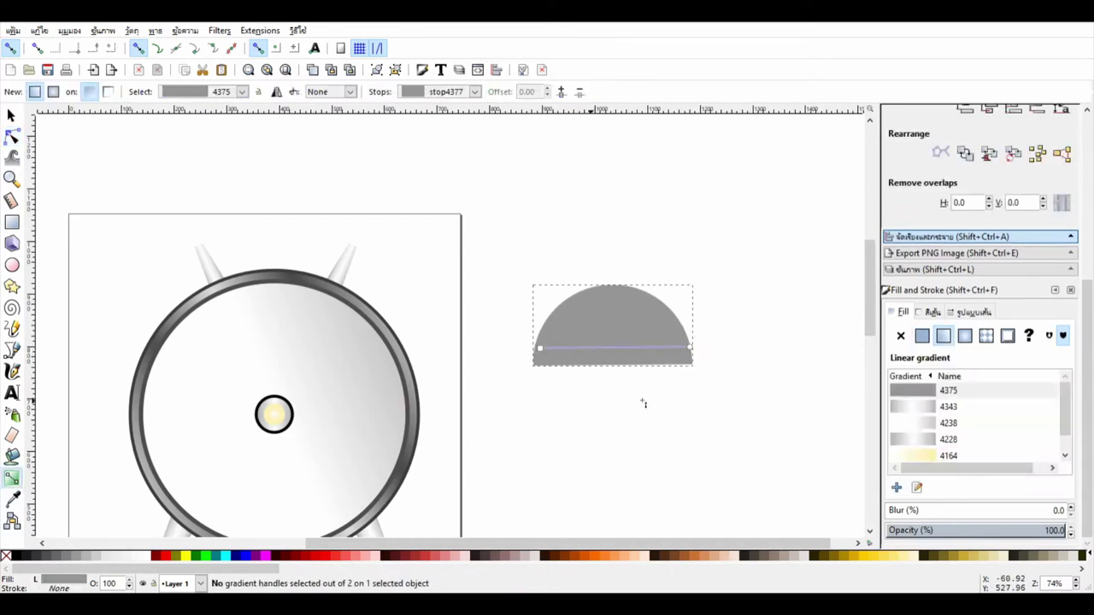
pyautogui.doubleClick(612, 348)
pyautogui.moveTo(961, 461); pyautogui.dragTo(943, 476)
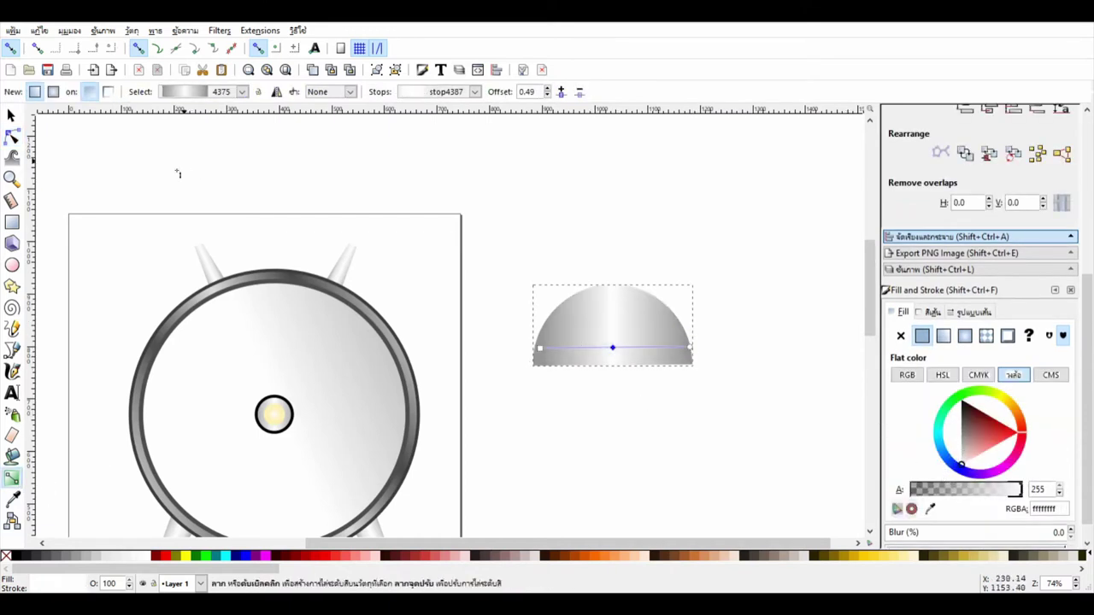
pyautogui.click(957, 456)
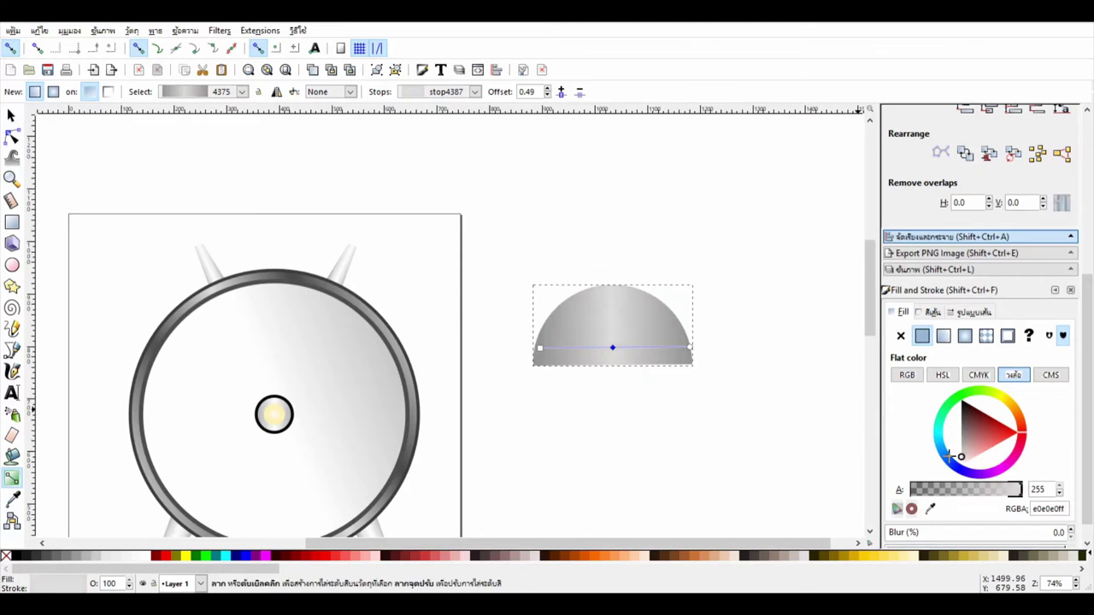
pyautogui.click(12, 115)
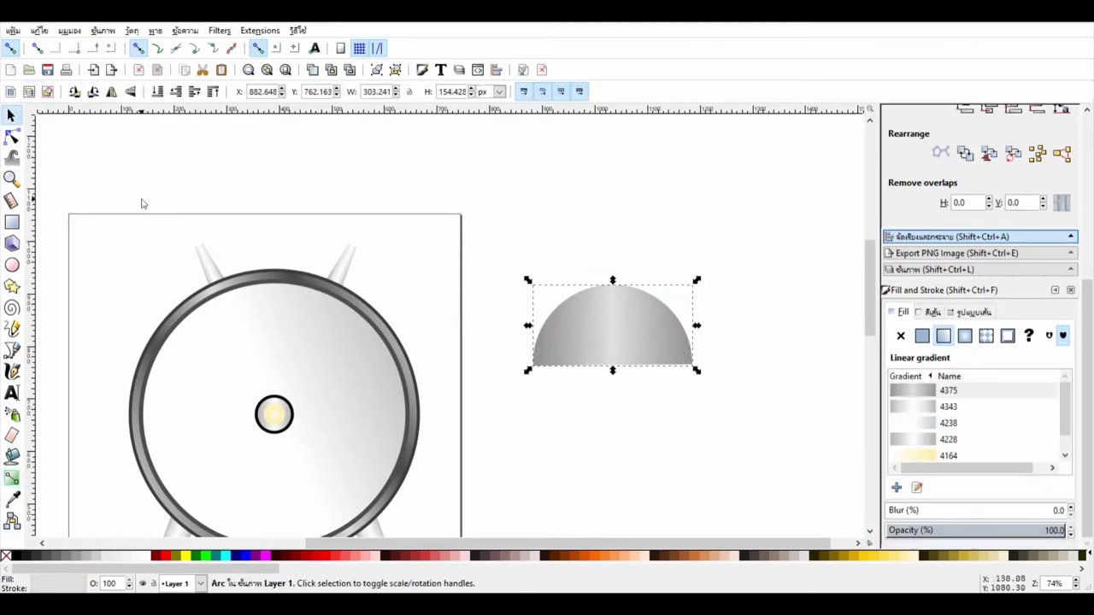
pyautogui.press('n')
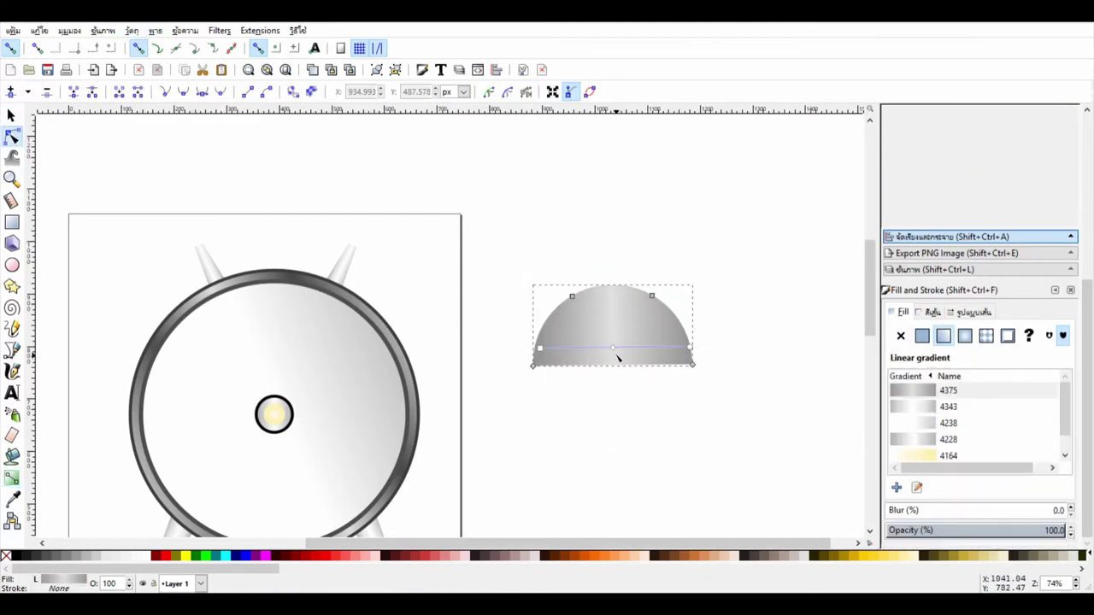
# Select the dome's two bottom nodes and drag the base into a gentle curve
pyautogui.moveTo(715, 399); pyautogui.dragTo(521, 355)
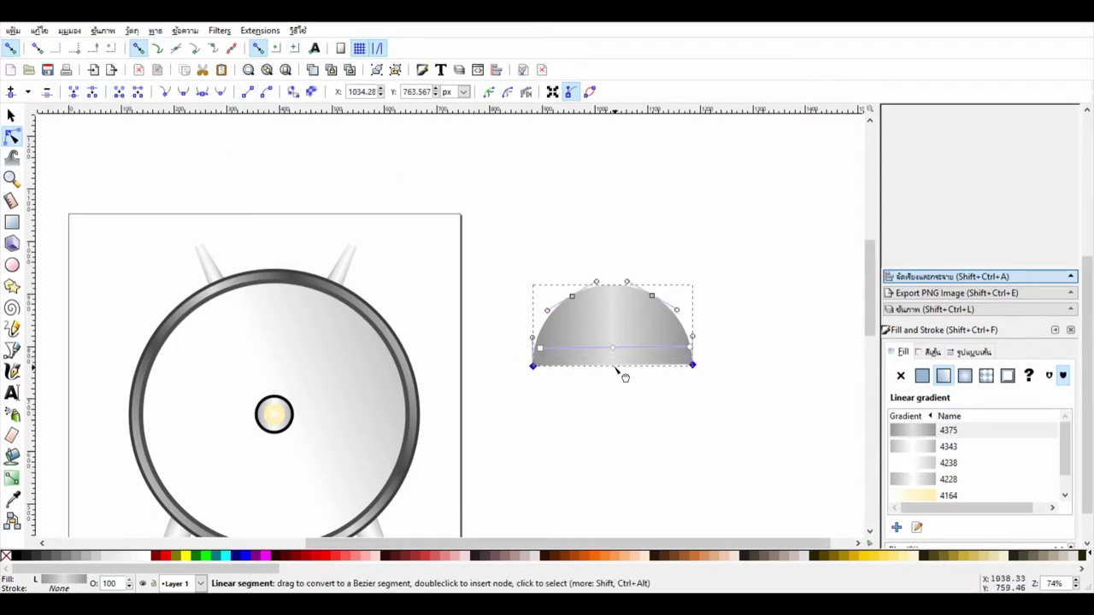
pyautogui.click(659, 442)
pyautogui.click(612, 325)
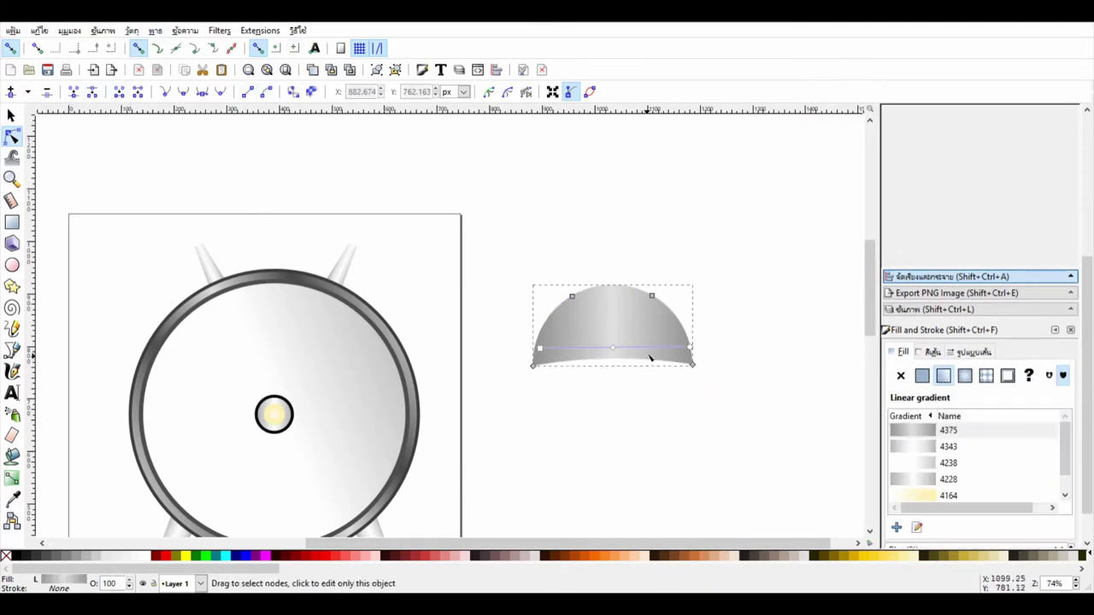
pyautogui.click(510, 381)
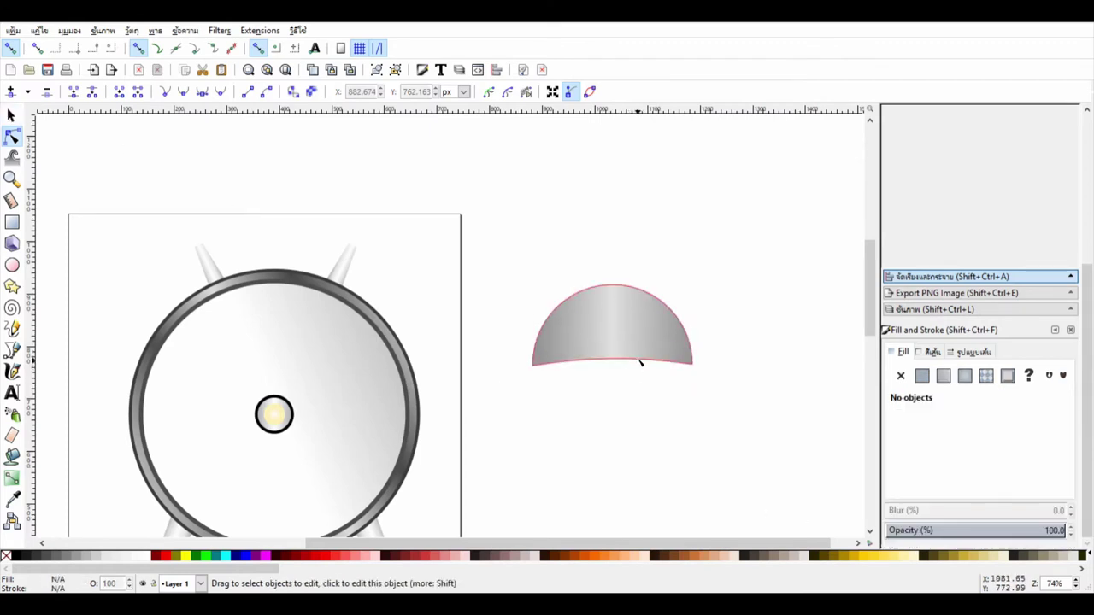
pyautogui.click(610, 366)
pyautogui.moveTo(582, 348); pyautogui.dragTo(665, 355)
pyautogui.moveTo(572, 355); pyautogui.dragTo(549, 357)
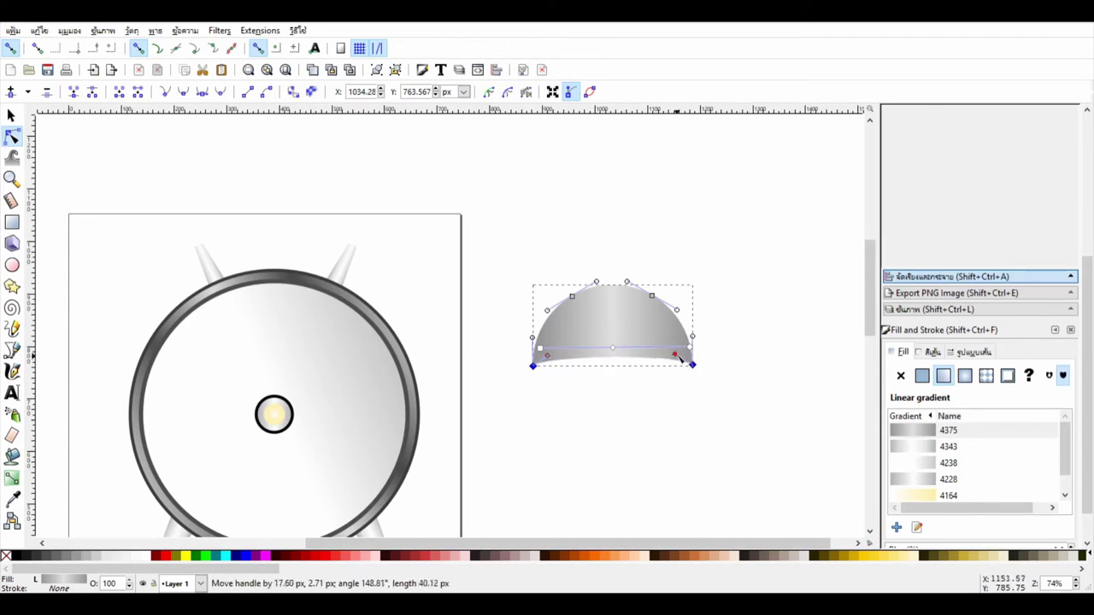
pyautogui.click(716, 447)
pyautogui.click(537, 321)
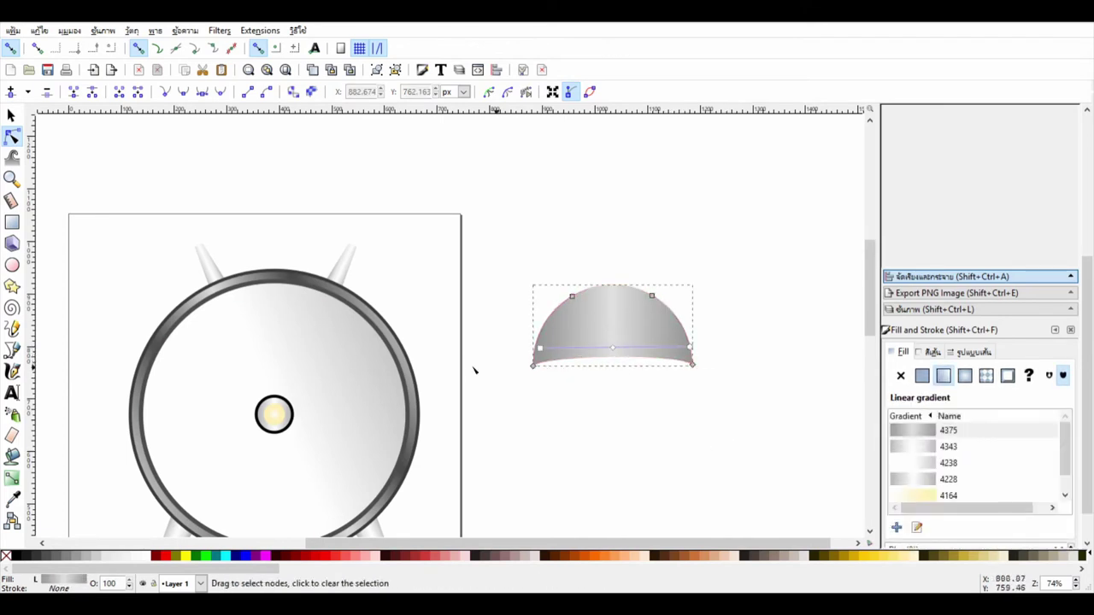
pyautogui.click(11, 115)
# Duplicate the dome, flip the copy vertically, squash it under the dome and fill it flat dark grey
pyautogui.hotkey('ctrl', 'd')
pyautogui.press('v')
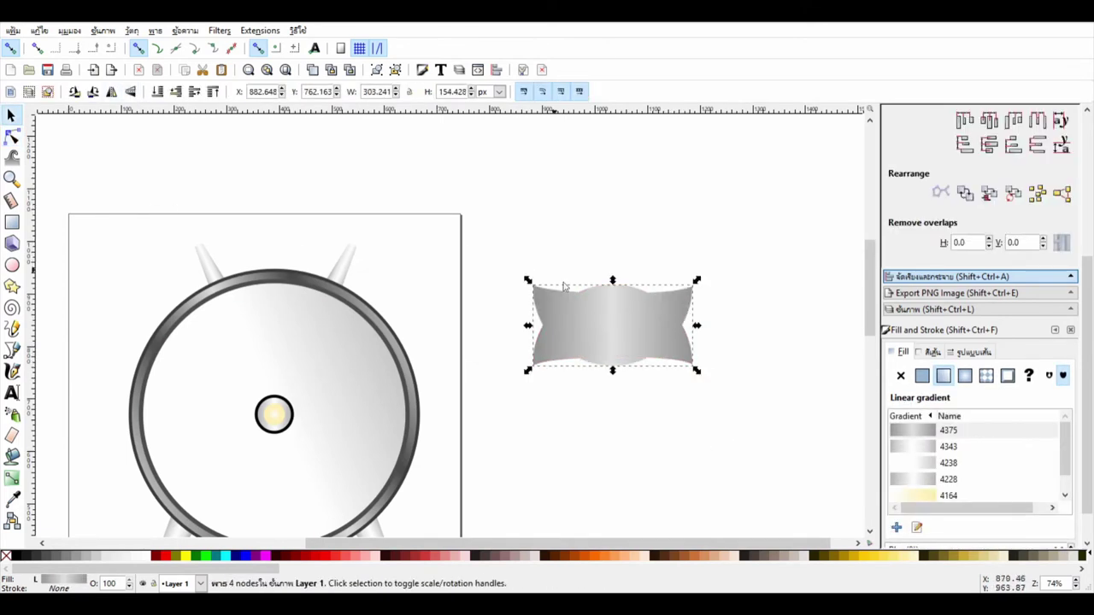
pyautogui.moveTo(646, 340); pyautogui.dragTo(645, 358)
pyautogui.moveTo(613, 391)
pyautogui.mouseDown()
pyautogui.moveTo(615, 367)
pyautogui.moveTo(622, 377)
pyautogui.mouseUp()
pyautogui.click(51, 558)
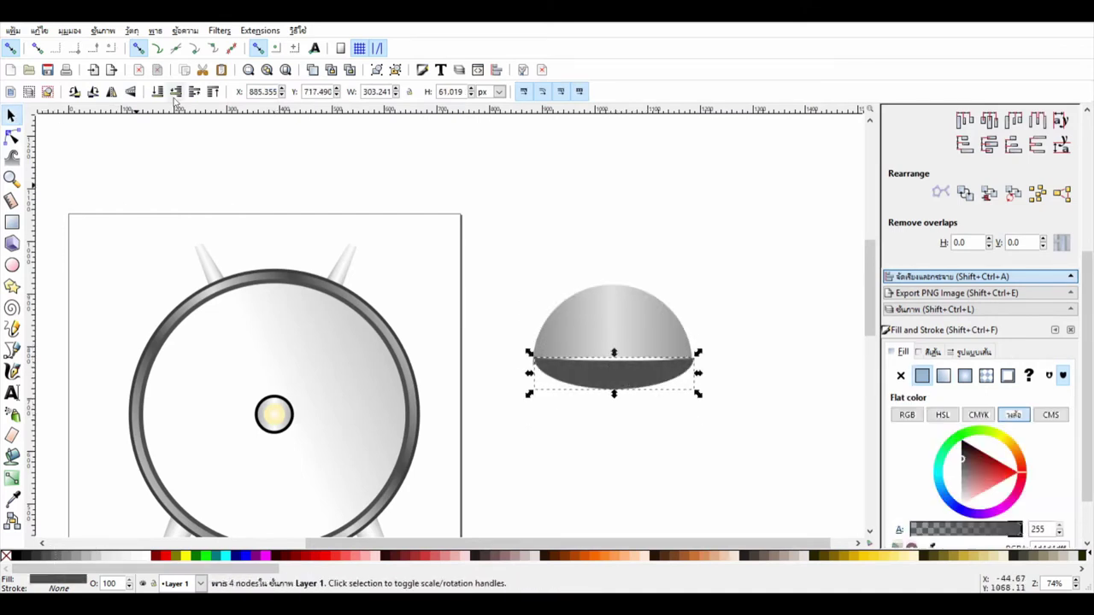
# Widen the dark shape leftward and flatten it into a thin ellipse about 310 px wide
pyautogui.click(11, 177)
pyautogui.moveTo(496, 268); pyautogui.dragTo(723, 430)
pyautogui.press('n')
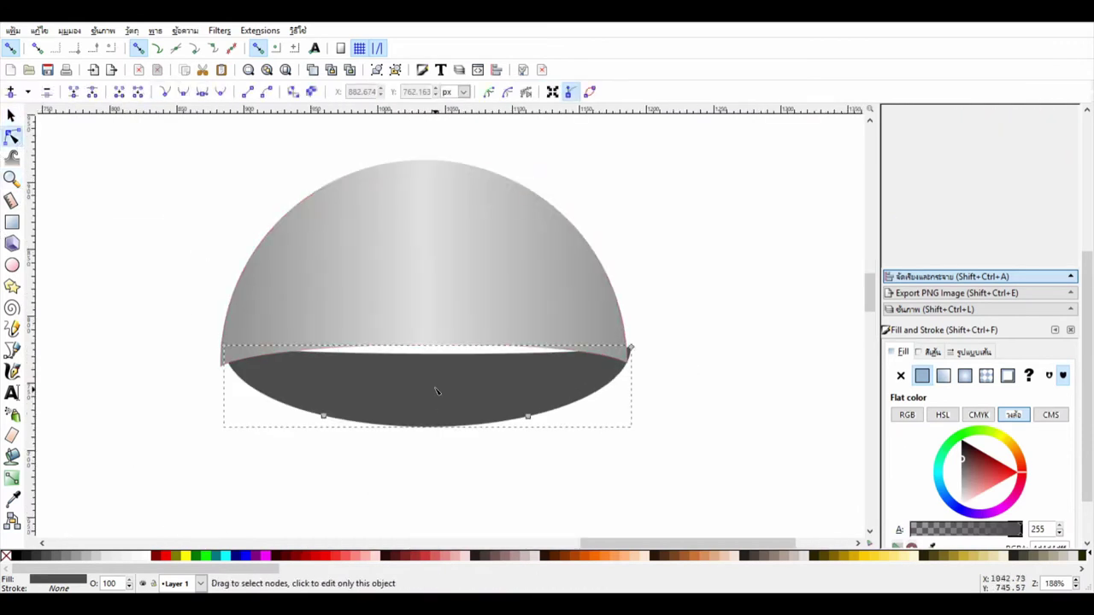
pyautogui.moveTo(430, 332); pyautogui.dragTo(435, 332)
pyautogui.click(12, 114)
pyautogui.moveTo(218, 376); pyautogui.dragTo(213, 383)
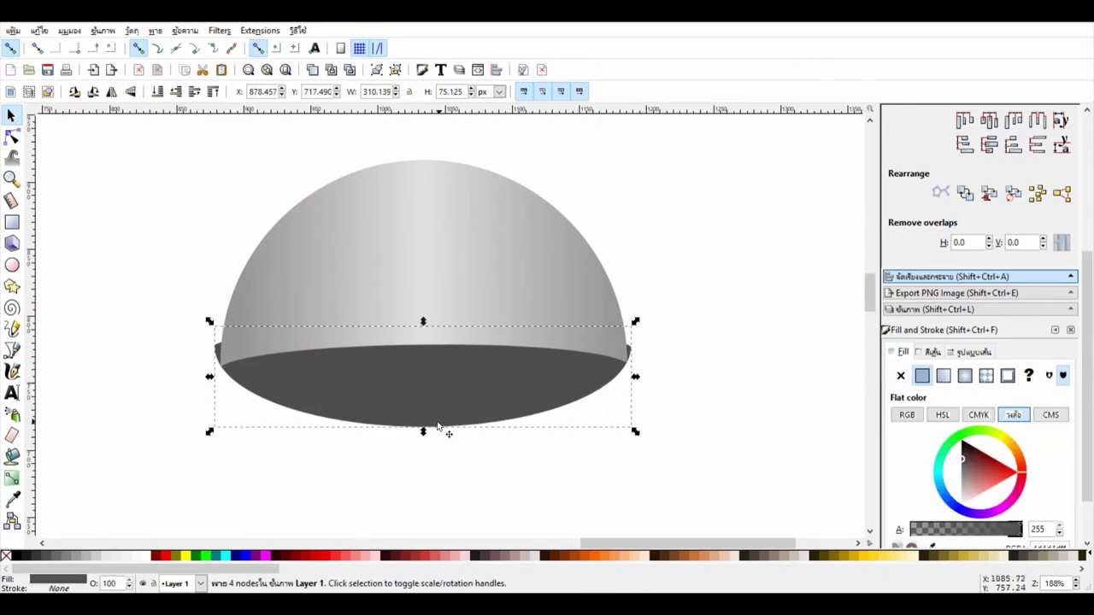
pyautogui.moveTo(423, 431); pyautogui.dragTo(423, 389)
pyautogui.moveTo(422, 321); pyautogui.dragTo(424, 354)
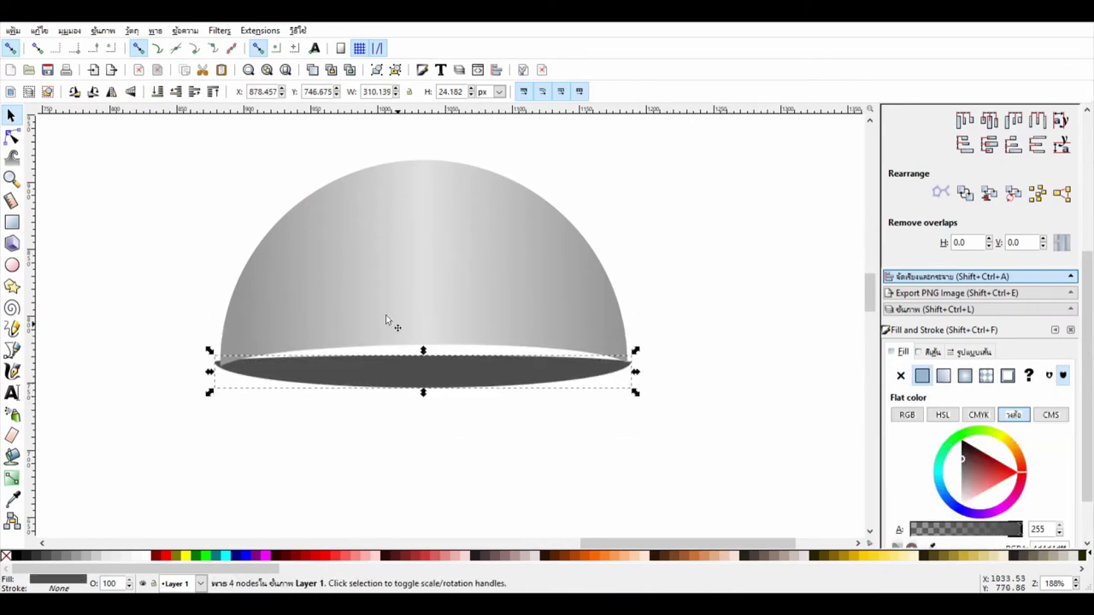
# Select the dome and the dark ellipse's nodes for further editing
pyautogui.click(12, 135)
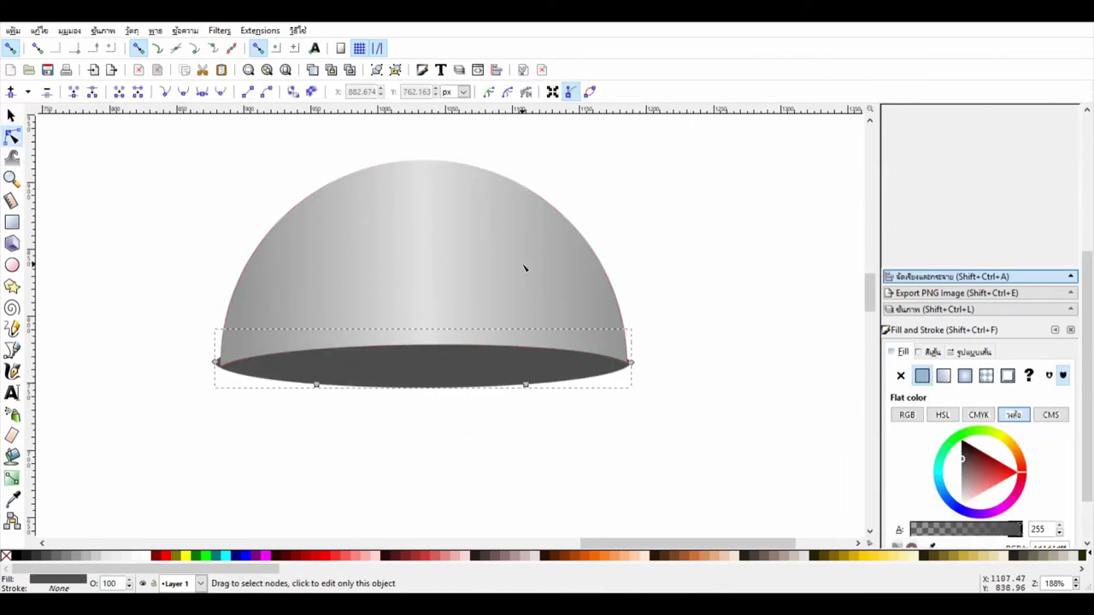
pyautogui.click(523, 268)
pyautogui.click(427, 369)
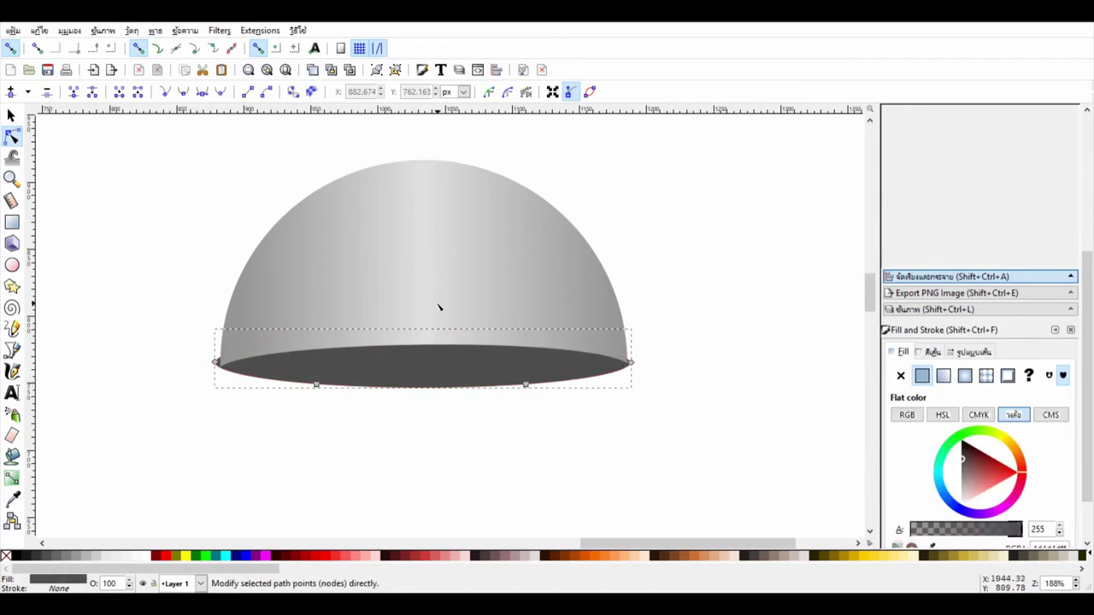
pyautogui.press('Escape')
pyautogui.click(402, 371)
# Zoom in on the ellipse's left tip and nudge its node slightly upward
pyautogui.press('z')
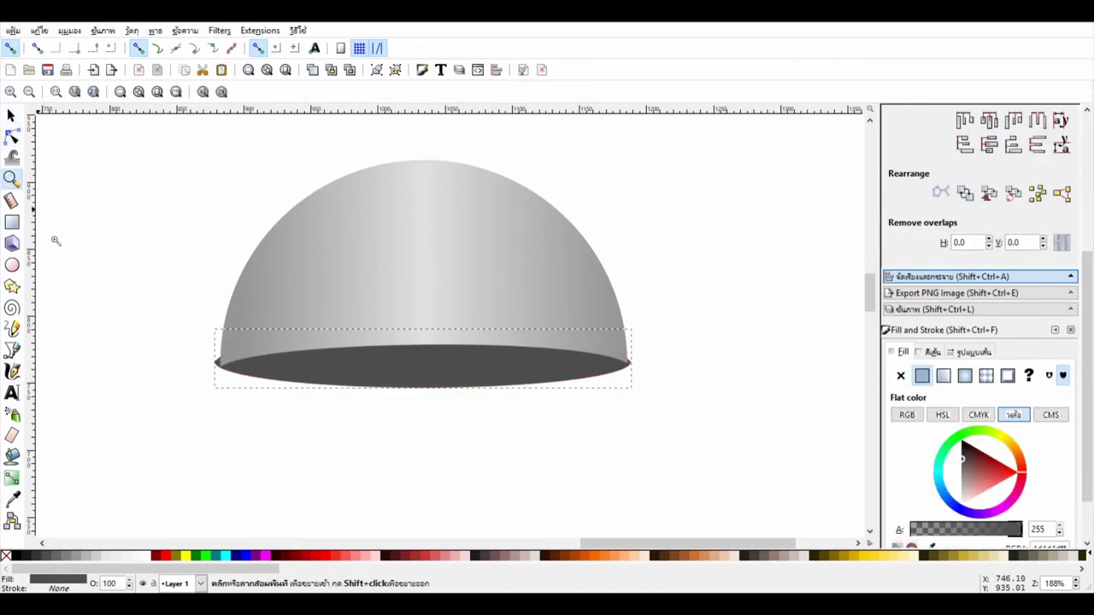
pyautogui.moveTo(204, 352); pyautogui.dragTo(258, 398)
pyautogui.press('n')
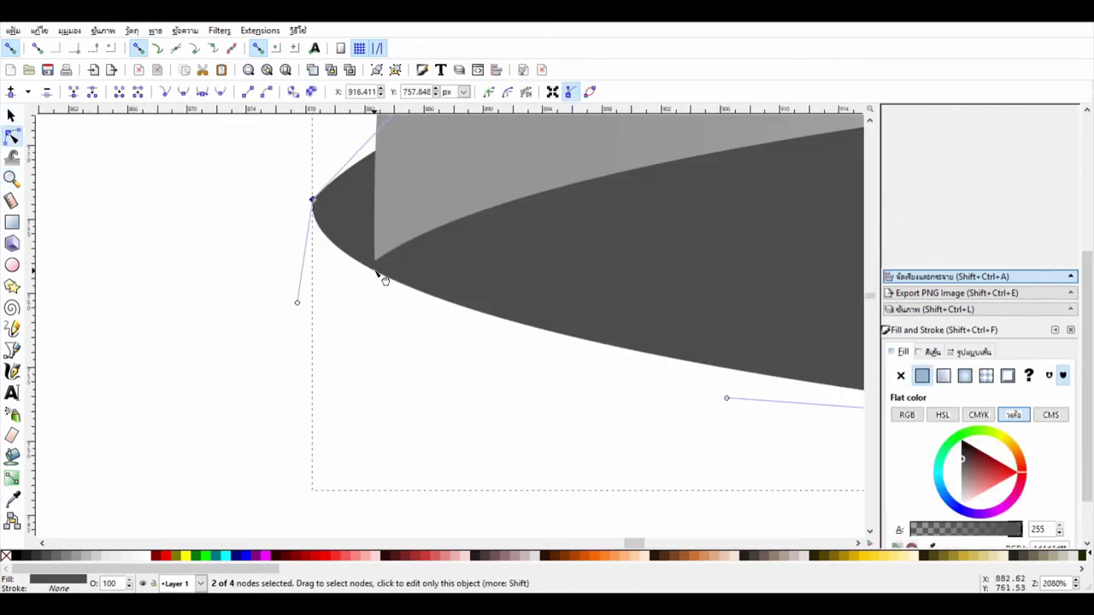
pyautogui.moveTo(312, 200); pyautogui.dragTo(313, 195)
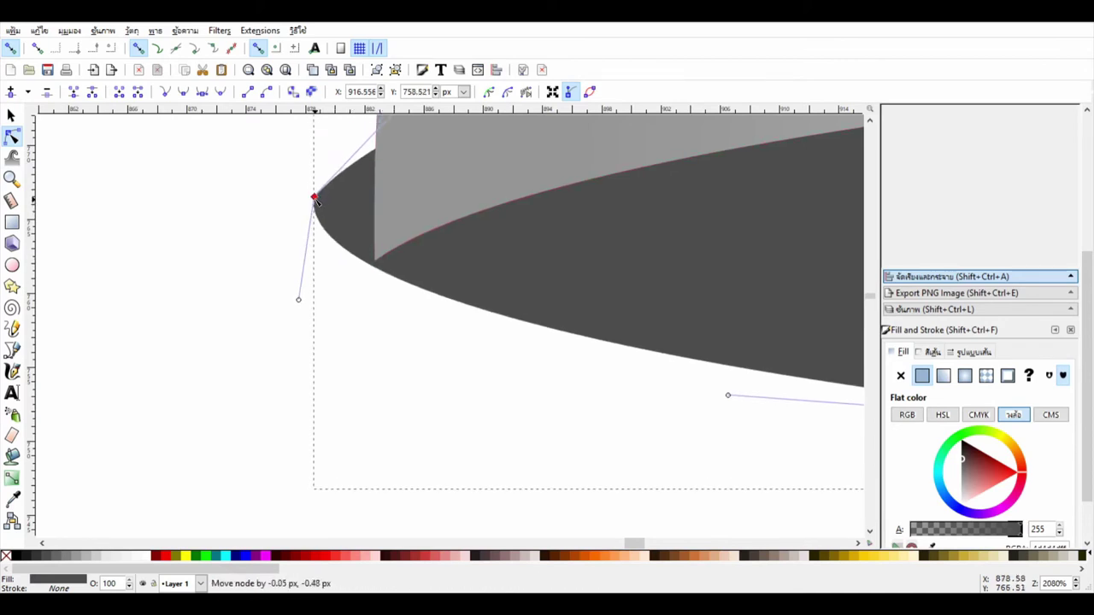
pyautogui.click(405, 364)
pyautogui.click(1077, 588)
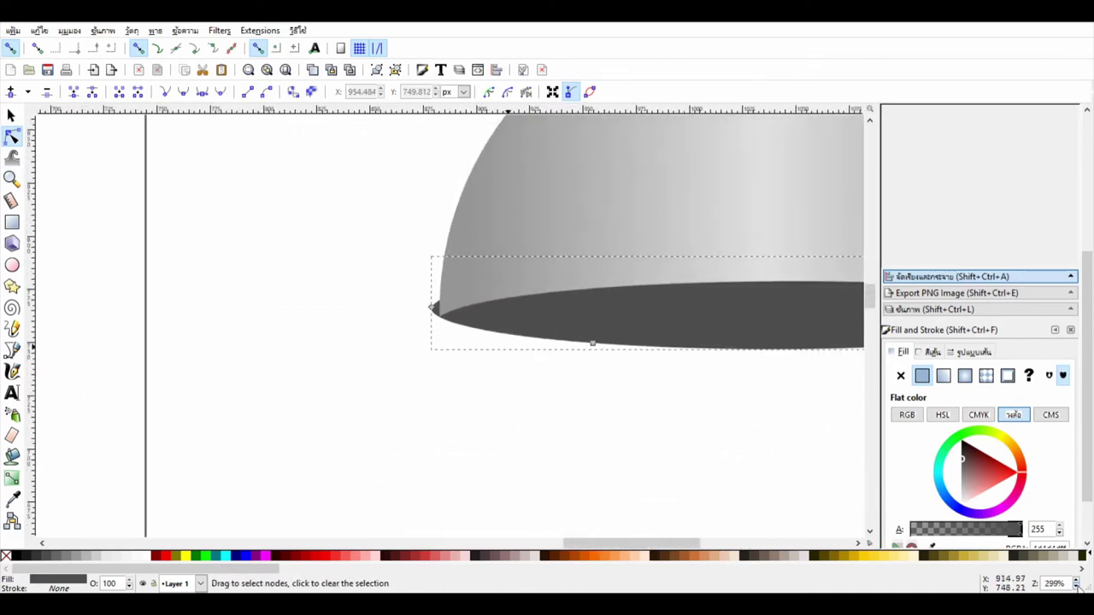
# Align the ellipse's left and right tip nodes with the dome's bottom corners
pyautogui.press('z')
pyautogui.moveTo(407, 289); pyautogui.dragTo(476, 342)
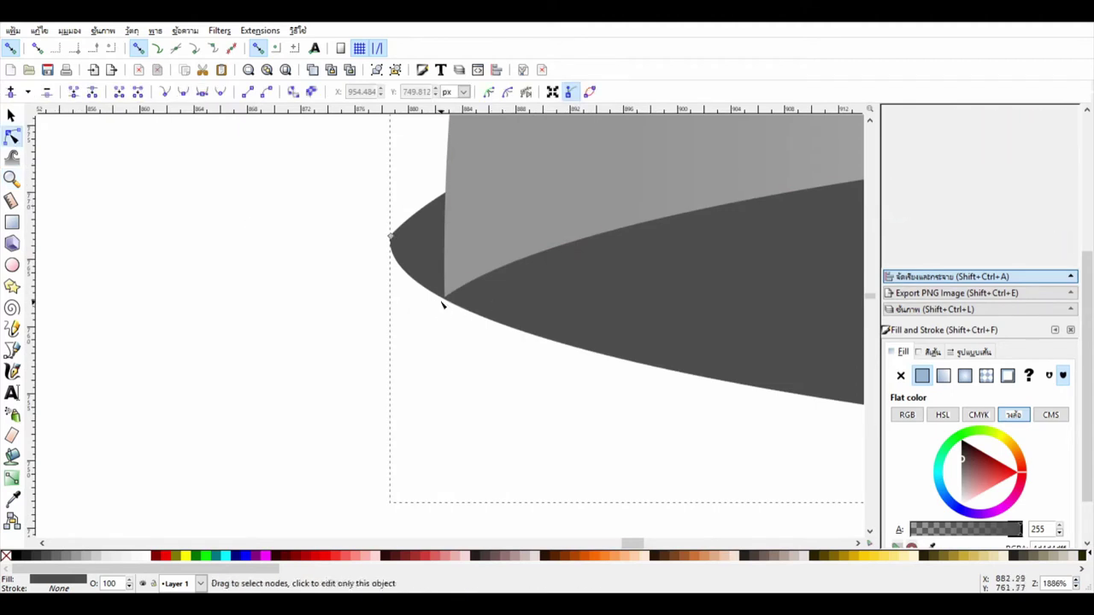
pyautogui.moveTo(391, 238); pyautogui.dragTo(483, 202)
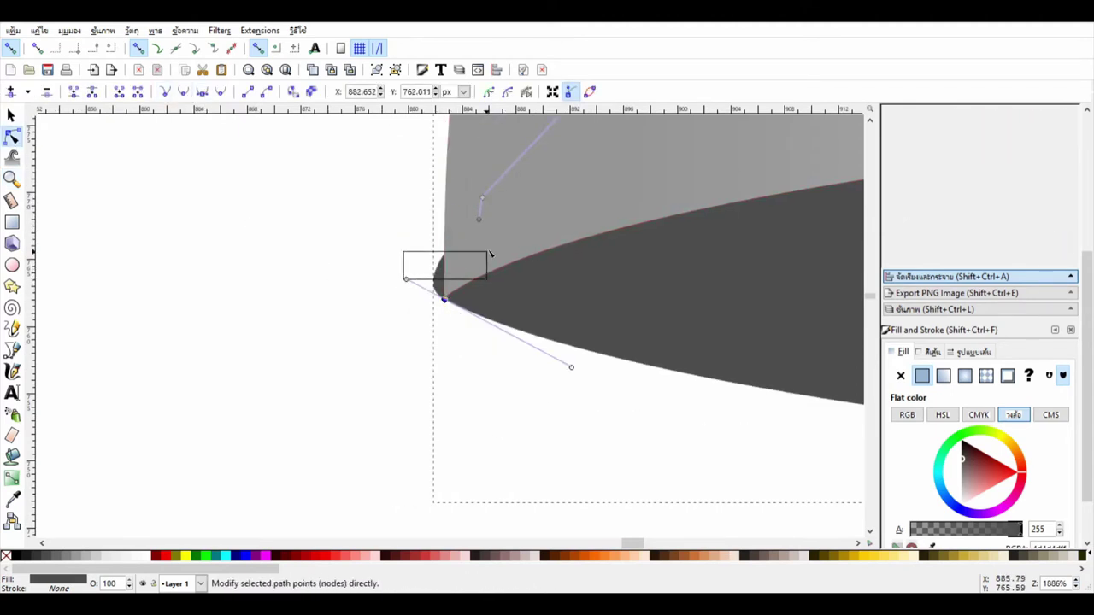
pyautogui.moveTo(490, 254); pyautogui.dragTo(421, 280)
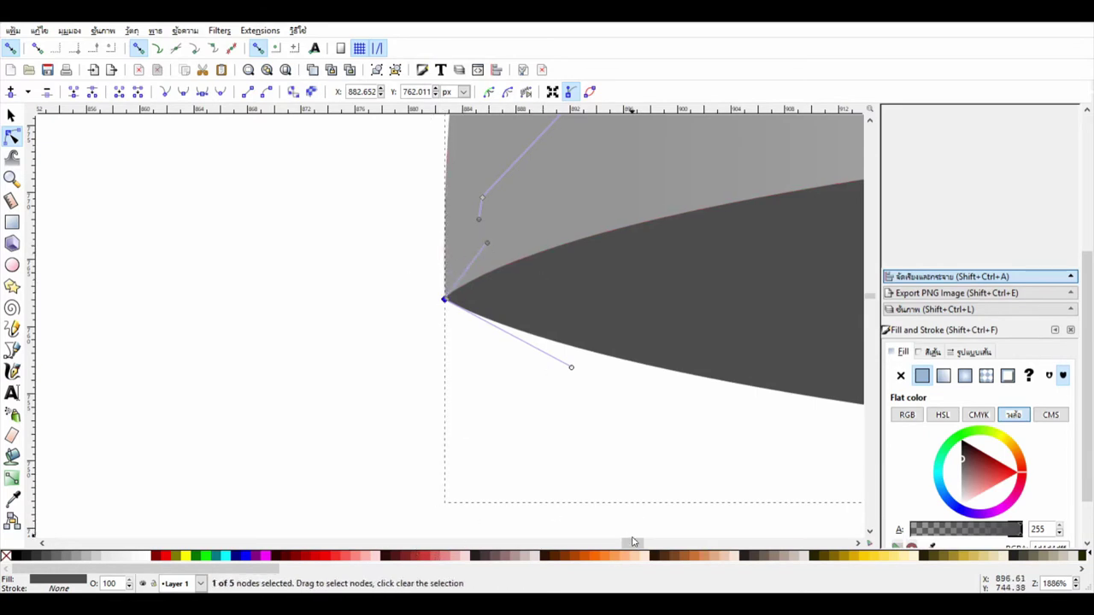
pyautogui.moveTo(633, 542); pyautogui.dragTo(735, 542)
pyautogui.moveTo(526, 248); pyautogui.dragTo(492, 258)
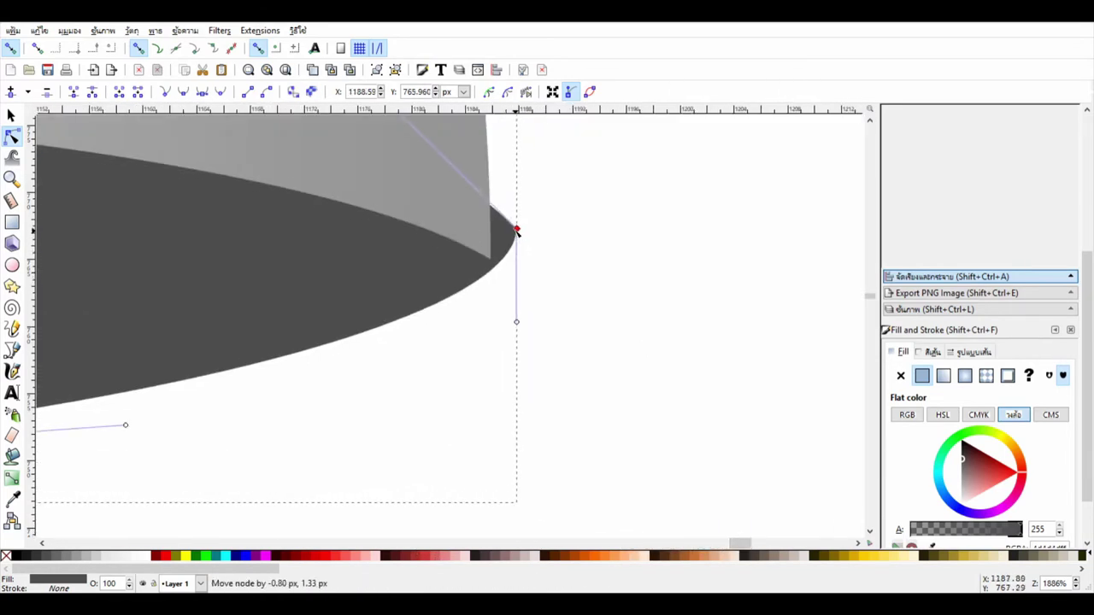
pyautogui.moveTo(491, 202)
pyautogui.mouseDown()
pyautogui.moveTo(494, 264)
pyautogui.moveTo(462, 207)
pyautogui.mouseUp()
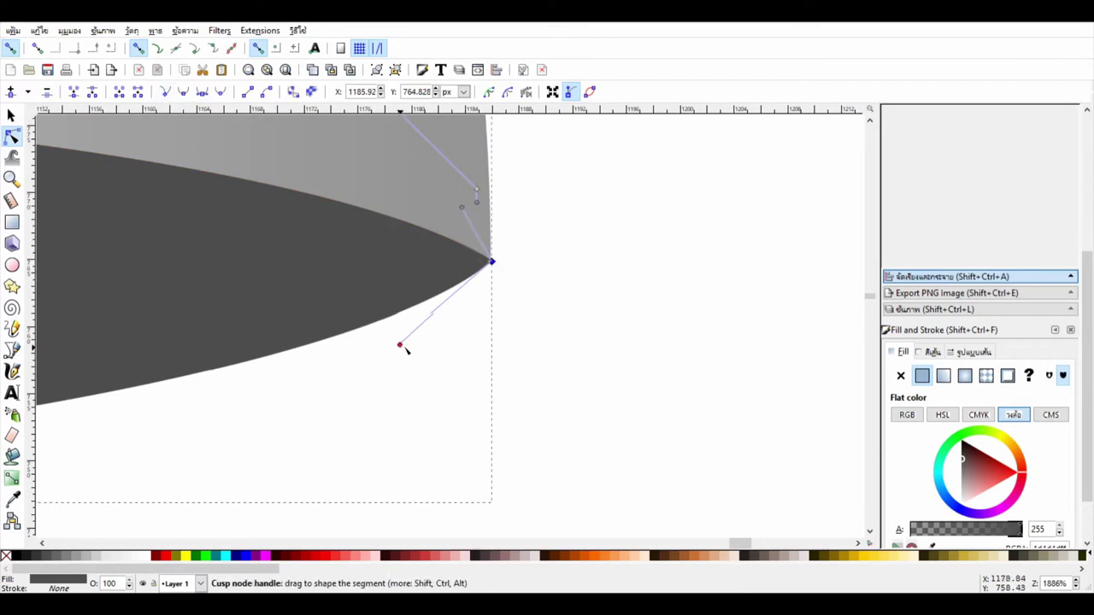
pyautogui.moveTo(406, 349); pyautogui.dragTo(493, 334)
# Reshape the dome's curve near its left corner so it flares into the rim
pyautogui.click(493, 261)
pyautogui.moveTo(746, 544); pyautogui.dragTo(740, 547)
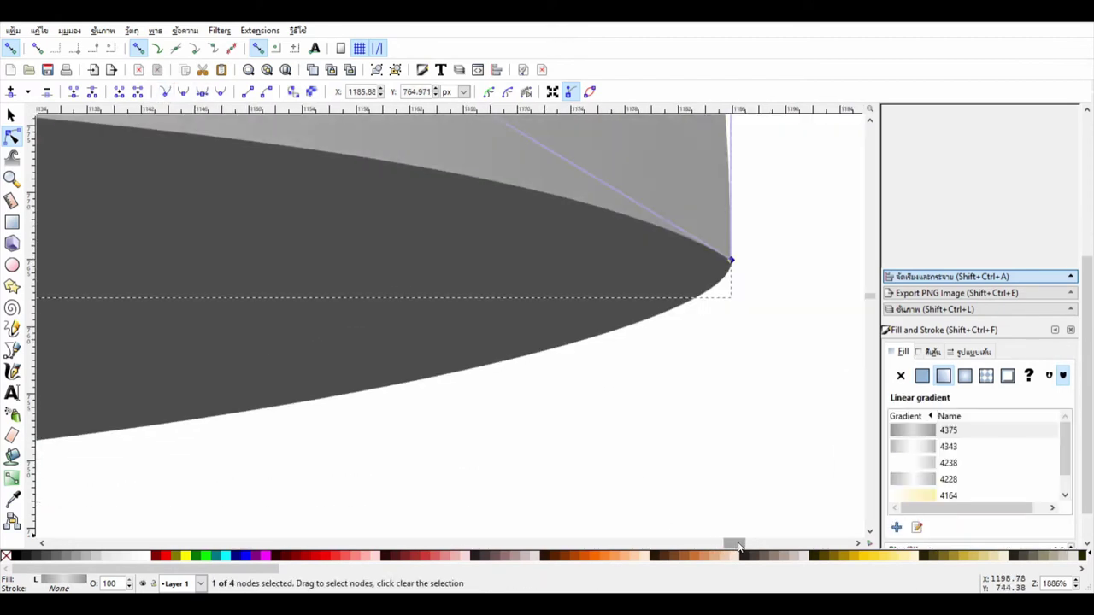
pyautogui.scroll(-5, 1074, 585)
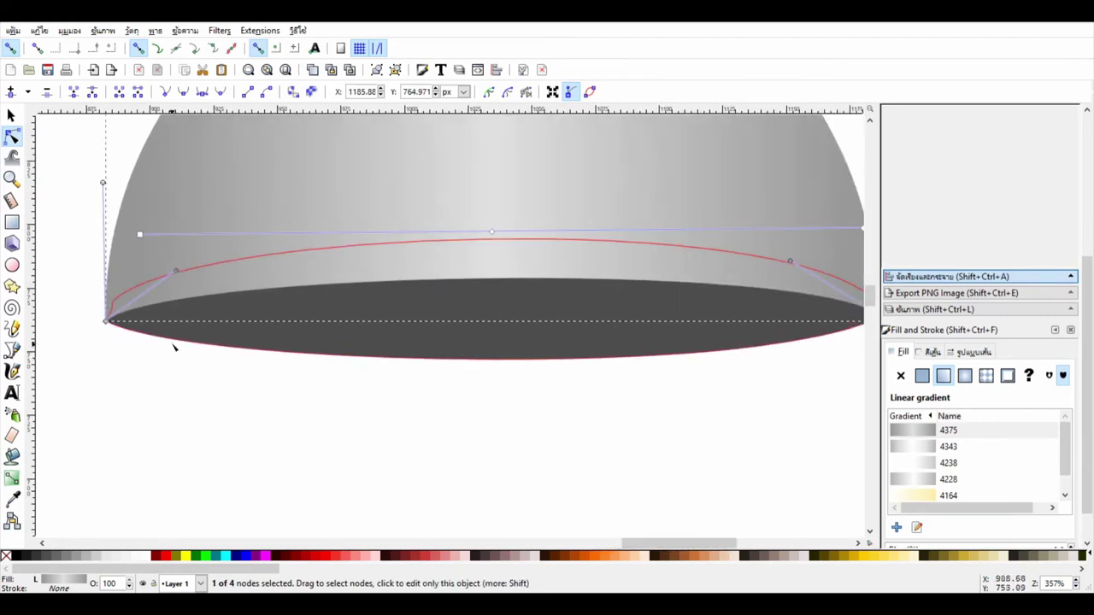
pyautogui.click(109, 323)
pyautogui.click(128, 282)
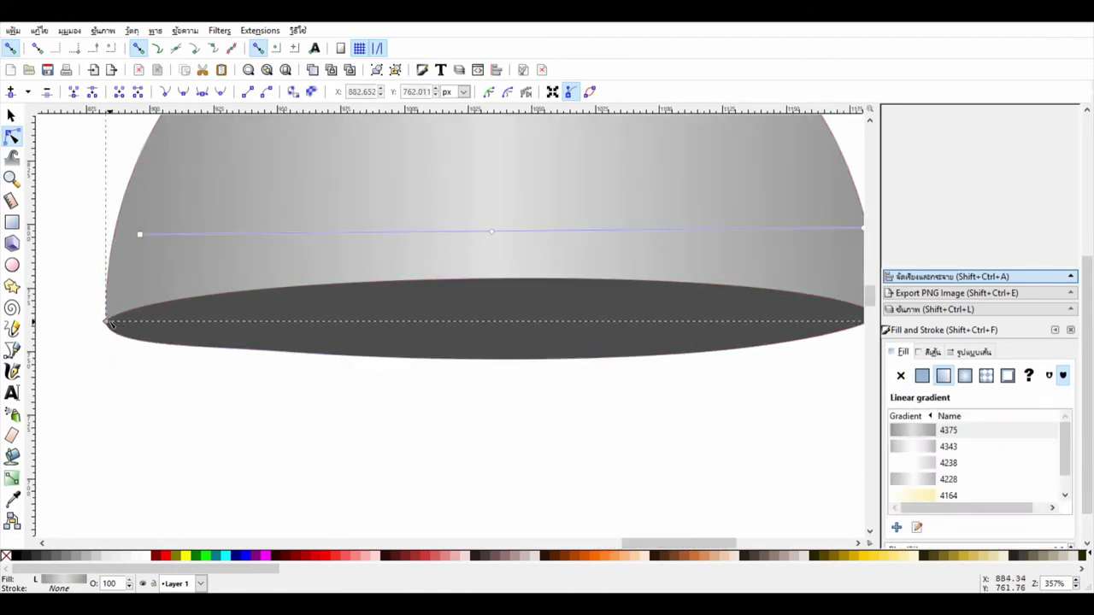
pyautogui.click(105, 322)
pyautogui.moveTo(148, 270); pyautogui.dragTo(126, 262)
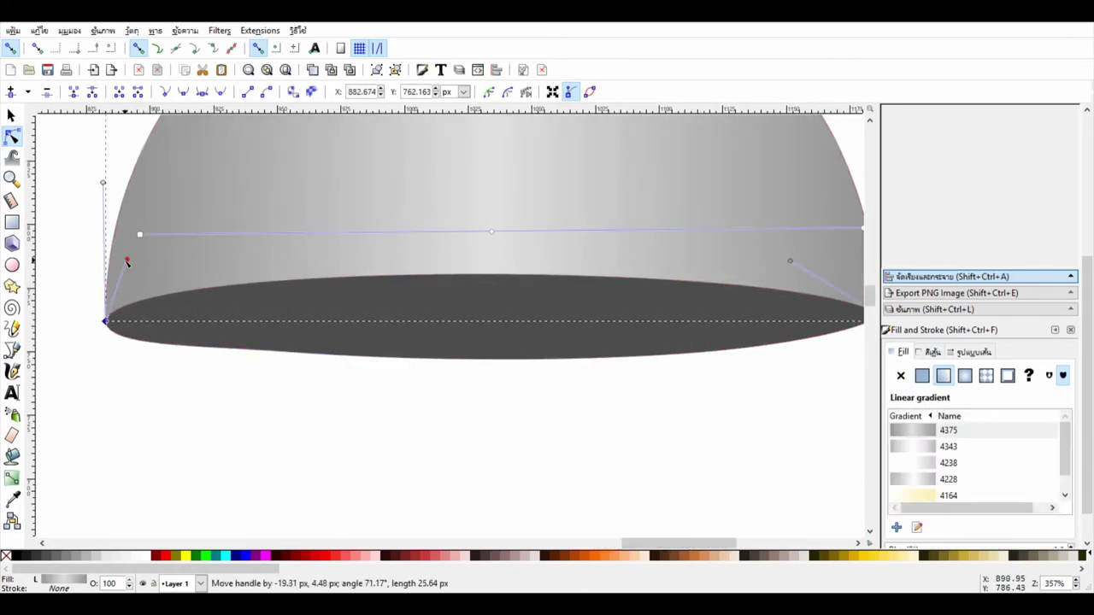
pyautogui.hscroll(3, 650, 480)
pyautogui.moveTo(657, 258); pyautogui.dragTo(714, 259)
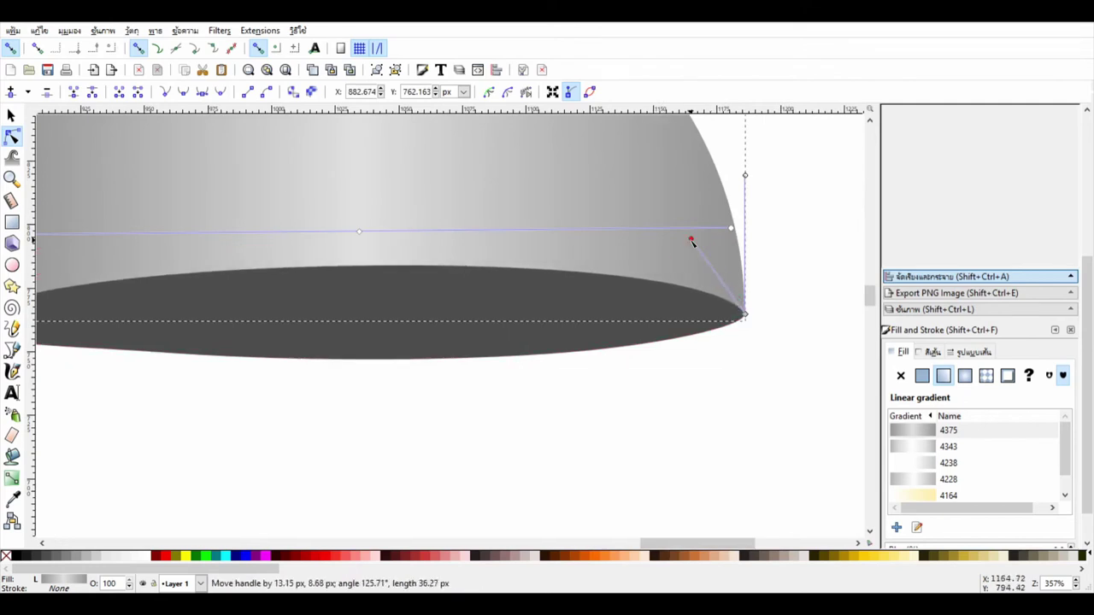
pyautogui.hscroll(-3, 674, 507)
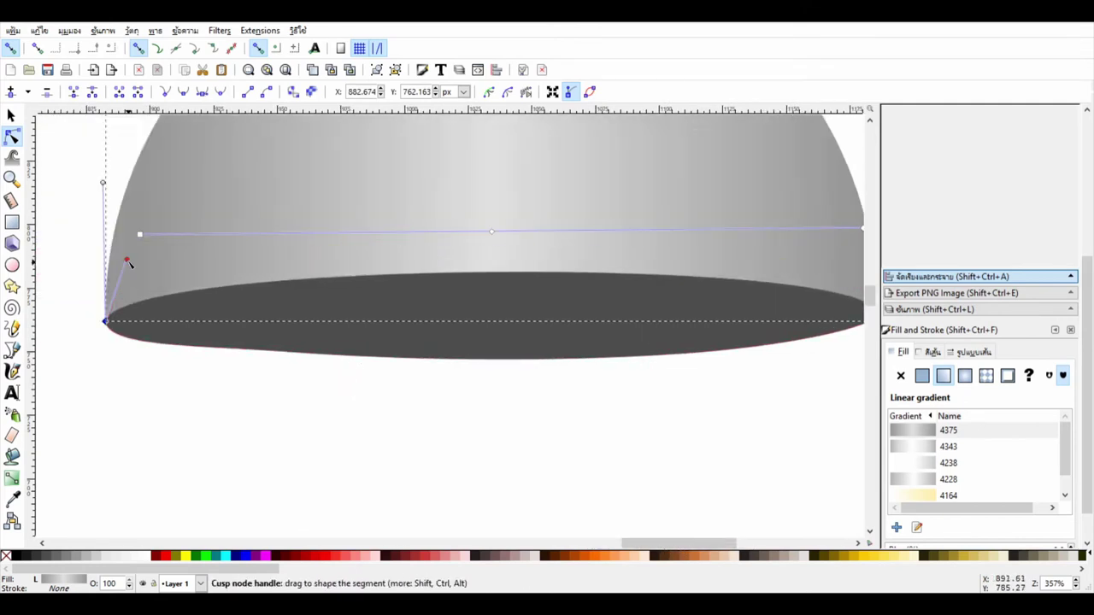
pyautogui.moveTo(127, 262); pyautogui.dragTo(129, 248)
# Delete the ellipse's middle bottom node and smooth its bottom into an even curve
pyautogui.click(218, 334)
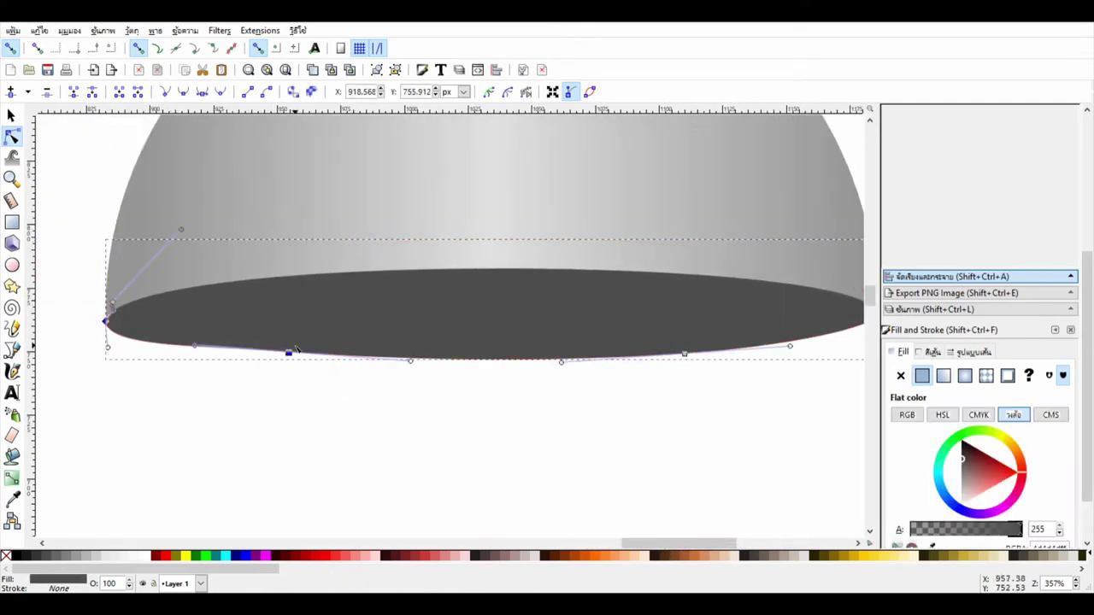
pyautogui.click(291, 354)
pyautogui.moveTo(686, 543); pyautogui.dragTo(678, 544)
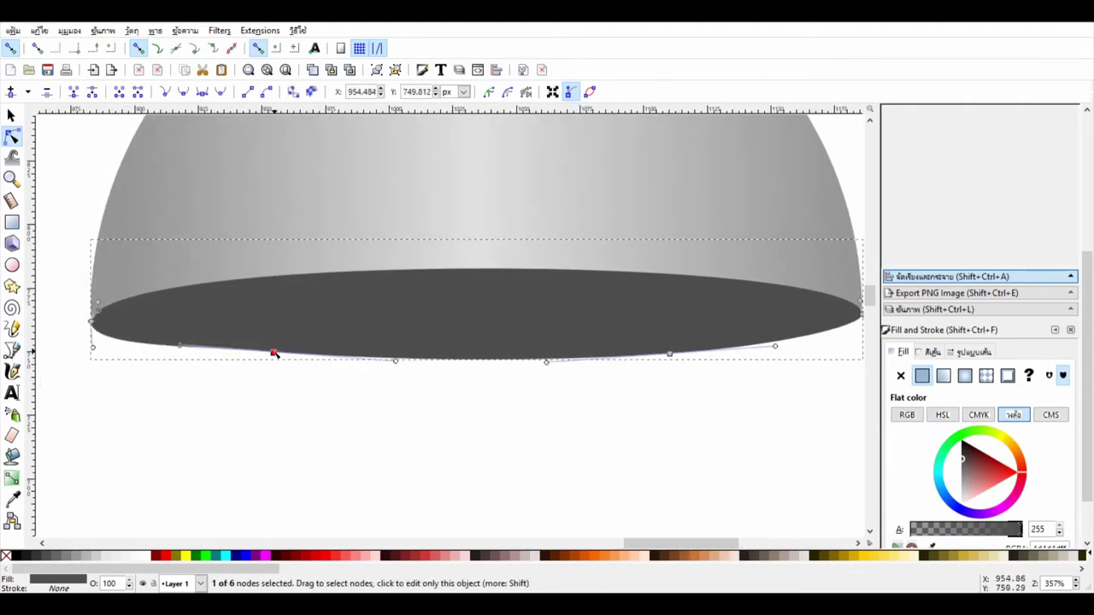
pyautogui.moveTo(271, 357); pyautogui.dragTo(401, 377)
pyautogui.press('Delete')
pyautogui.moveTo(672, 359)
pyautogui.mouseDown()
pyautogui.moveTo(855, 379)
pyautogui.moveTo(841, 376)
pyautogui.mouseUp()
pyautogui.moveTo(133, 412); pyautogui.dragTo(96, 380)
pyautogui.click(311, 442)
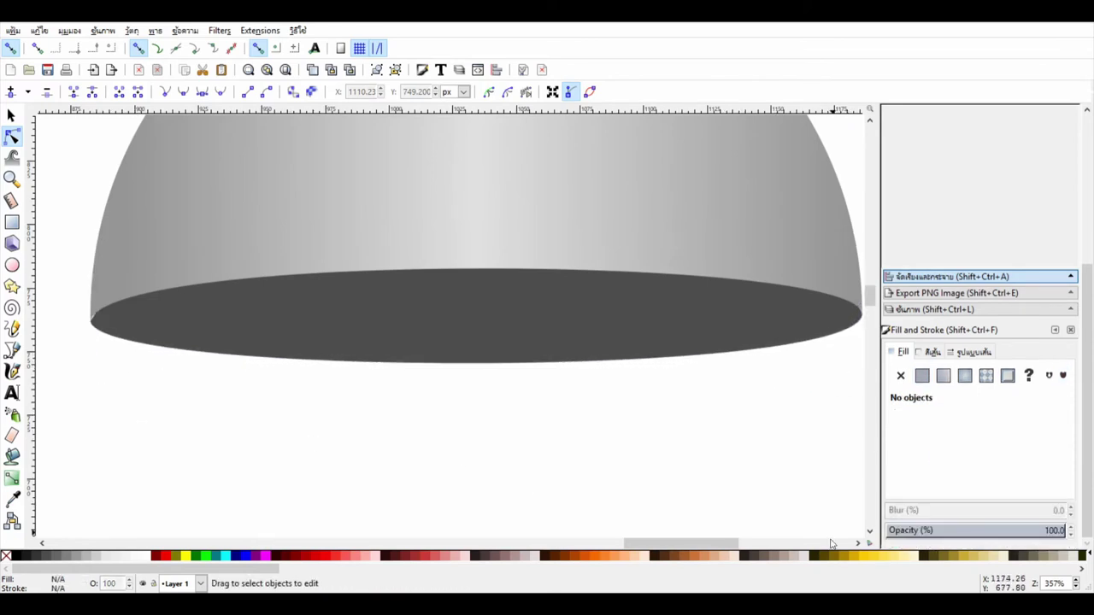
# Select the dome together with its dark base ellipse
pyautogui.press('-')
pyautogui.press('-')
pyautogui.press('-')
pyautogui.press('-')
pyautogui.press('-')
pyautogui.press('-')
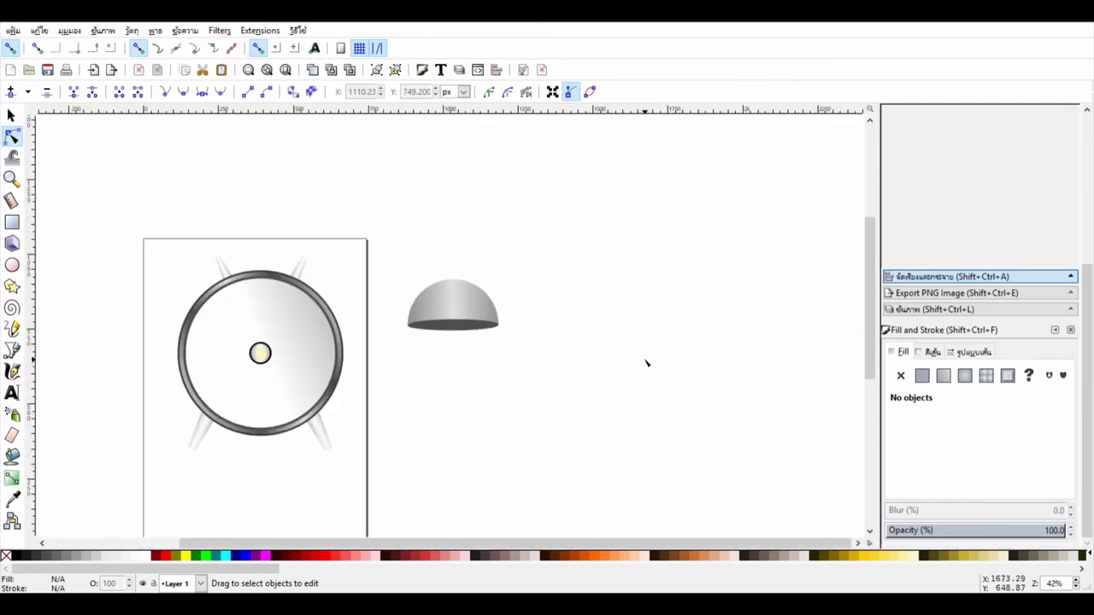
pyautogui.click(12, 177)
pyautogui.moveTo(389, 261); pyautogui.dragTo(494, 337)
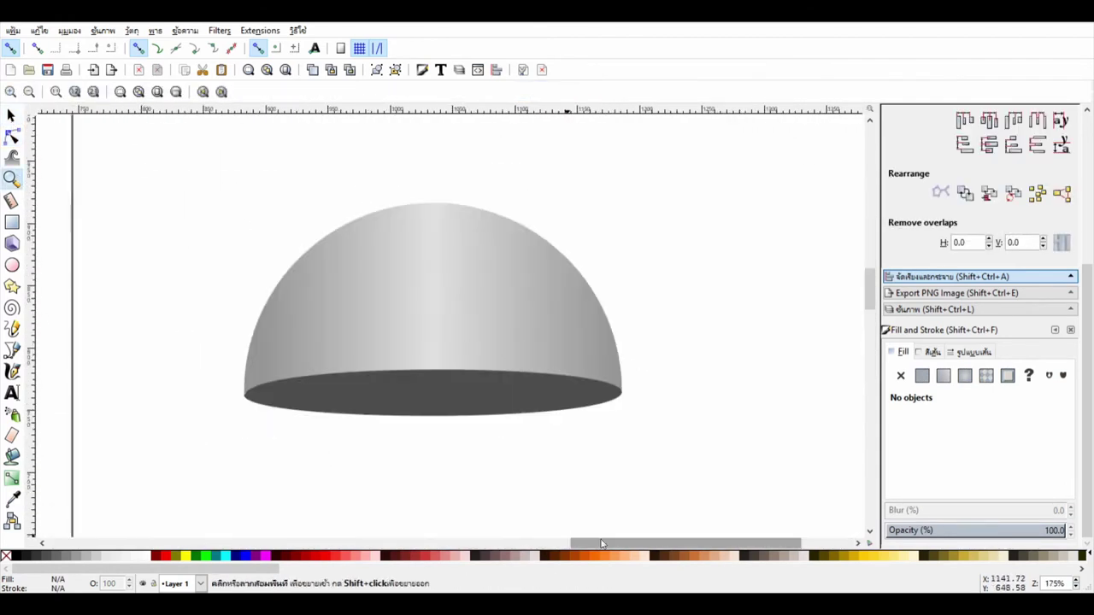
pyautogui.click(11, 115)
pyautogui.click(436, 318)
pyautogui.keyDown('shift'); pyautogui.click(492, 416); pyautogui.keyUp('shift')
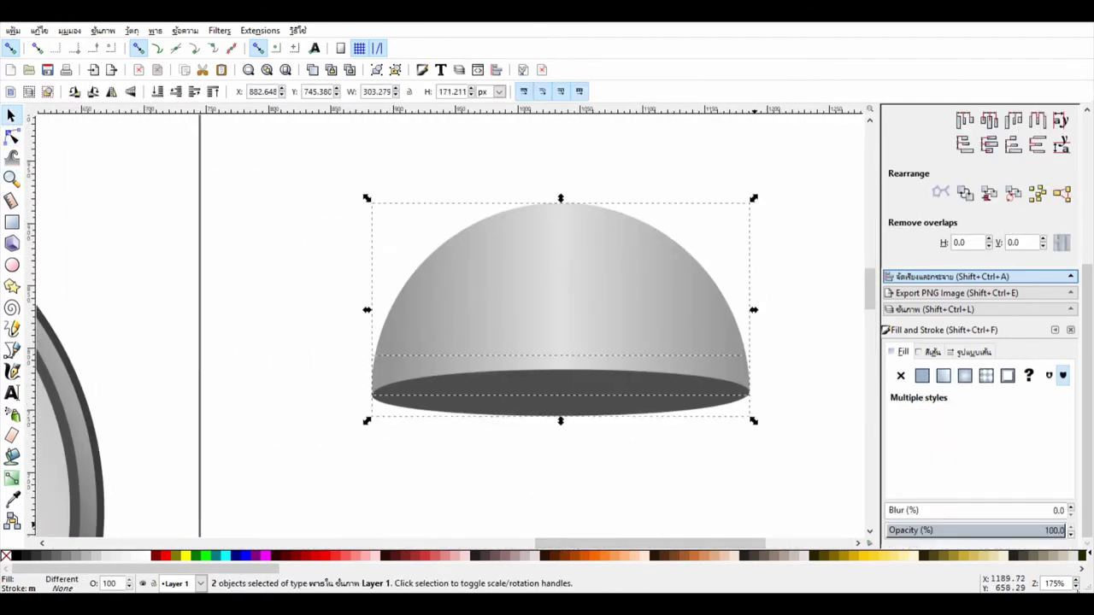
pyautogui.press('-')
pyautogui.press('-')
pyautogui.press('-')
pyautogui.press('-')
# Move the dome onto the clock's top-left, shrink it to about three quarters, and tilt it over the left stem
pyautogui.moveTo(531, 325)
pyautogui.mouseDown()
pyautogui.moveTo(138, 208)
pyautogui.moveTo(158, 218)
pyautogui.mouseUp()
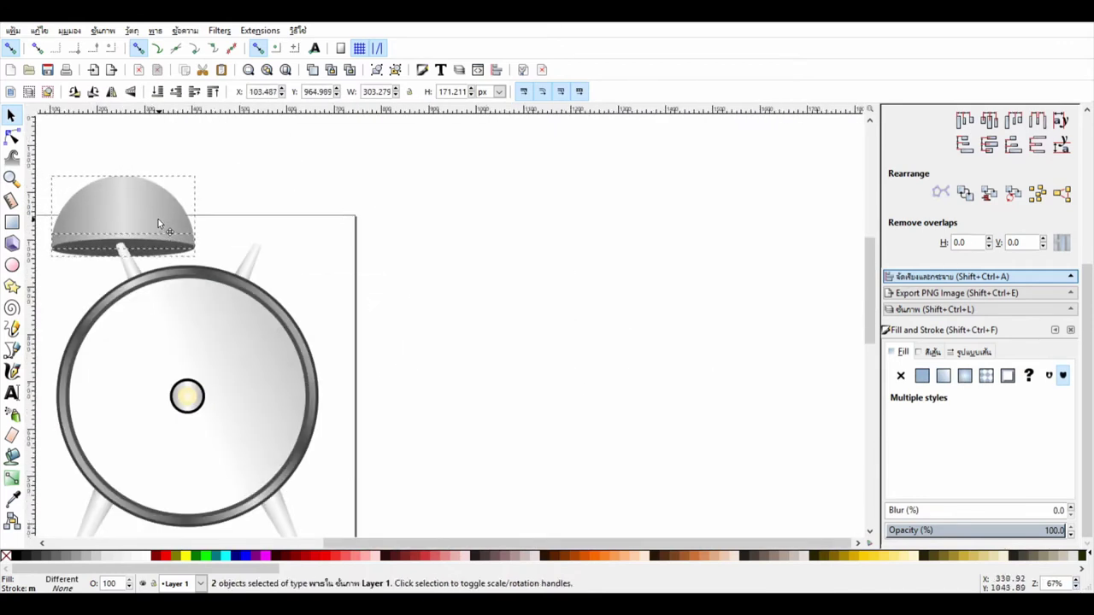
pyautogui.click(159, 219)
pyautogui.moveTo(195, 254); pyautogui.dragTo(214, 251)
pyautogui.moveTo(139, 207)
pyautogui.mouseDown()
pyautogui.moveTo(152, 222)
pyautogui.moveTo(163, 192)
pyautogui.moveTo(151, 216)
pyautogui.mouseUp()
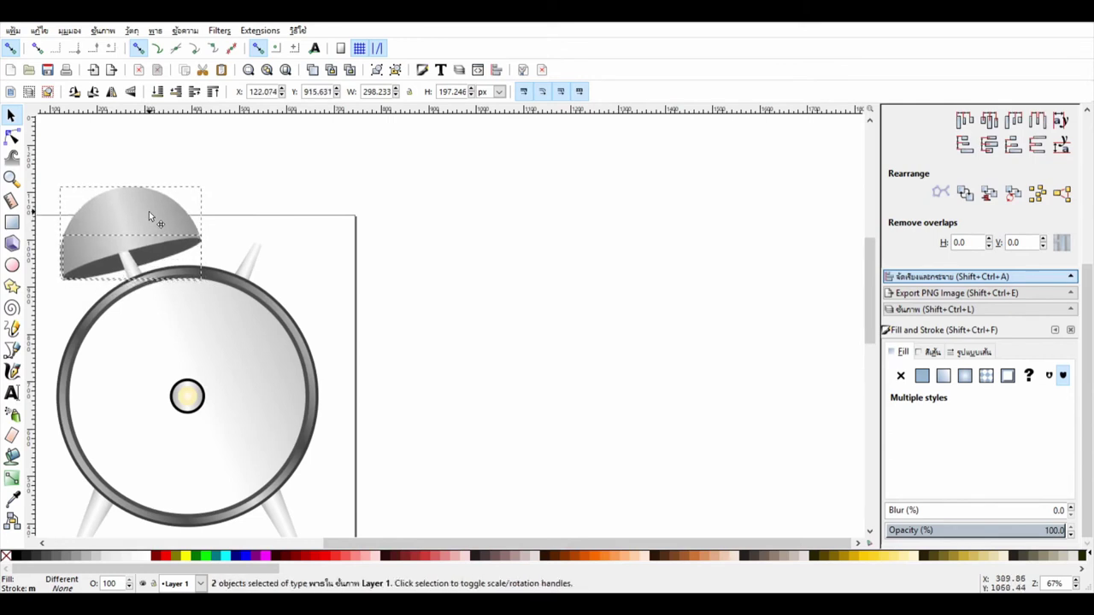
pyautogui.moveTo(204, 182); pyautogui.dragTo(179, 197)
pyautogui.moveTo(131, 232); pyautogui.dragTo(153, 228)
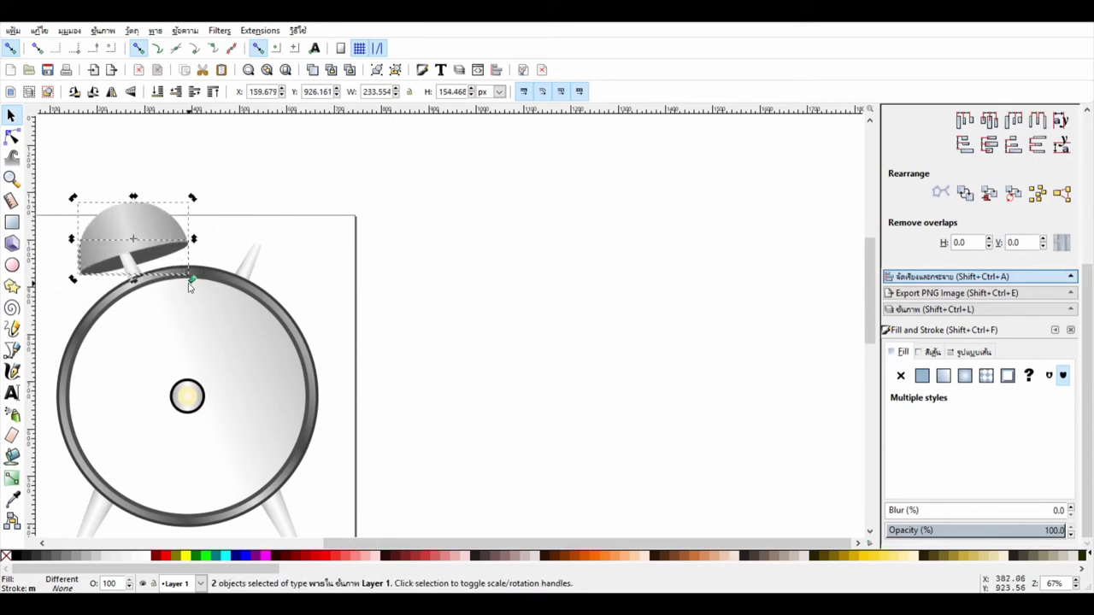
pyautogui.moveTo(190, 287); pyautogui.dragTo(169, 218)
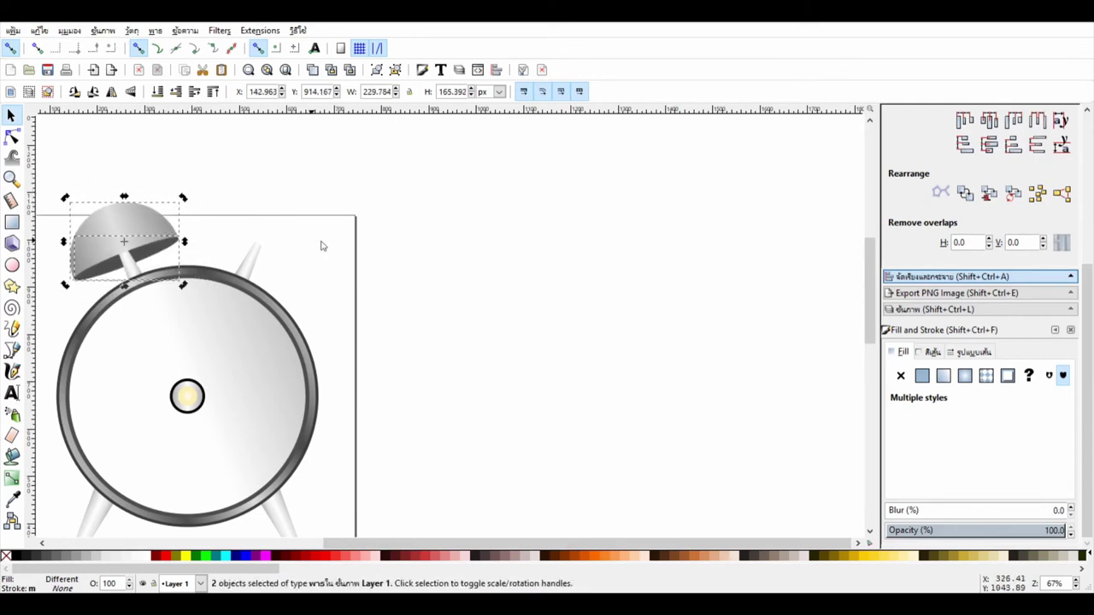
pyautogui.click(321, 246)
# Duplicate the bell, mirror the copy horizontally, and place it over the right stem
pyautogui.hscroll(-4, 359, 276)
pyautogui.moveTo(175, 161); pyautogui.dragTo(338, 280)
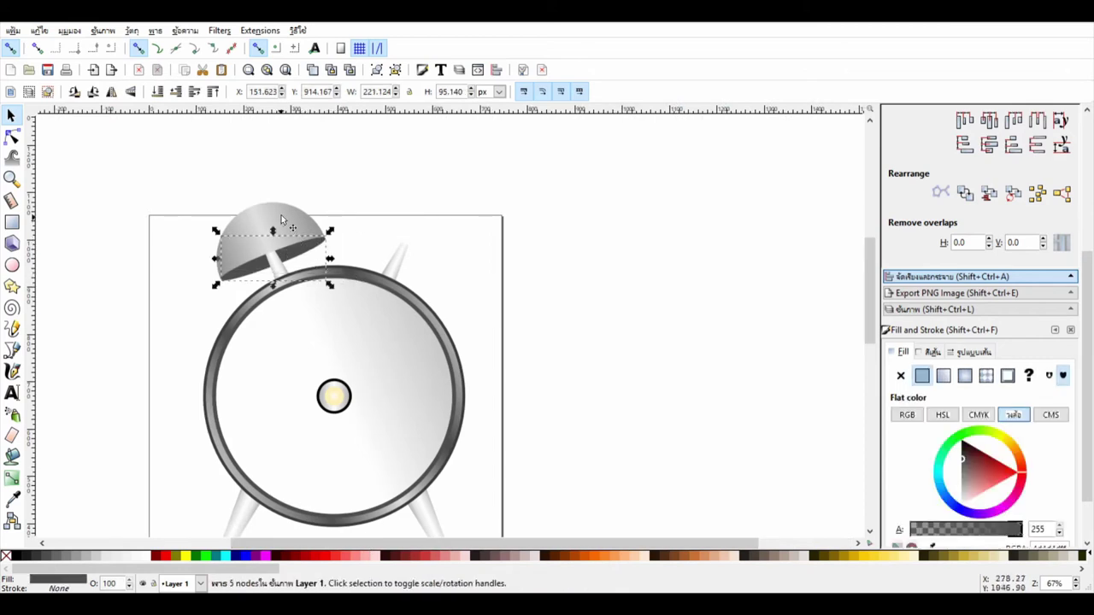
pyautogui.hotkey('ctrl', 'd')
pyautogui.press('h')
pyautogui.moveTo(253, 239); pyautogui.dragTo(410, 239)
pyautogui.press('Escape')
pyautogui.click(406, 256)
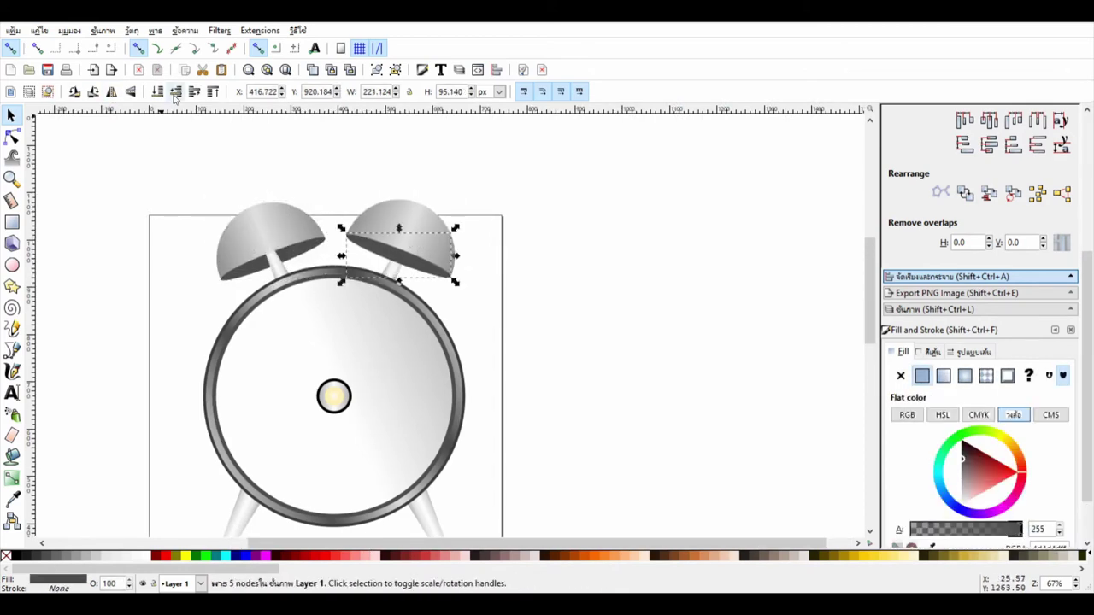
pyautogui.click(582, 292)
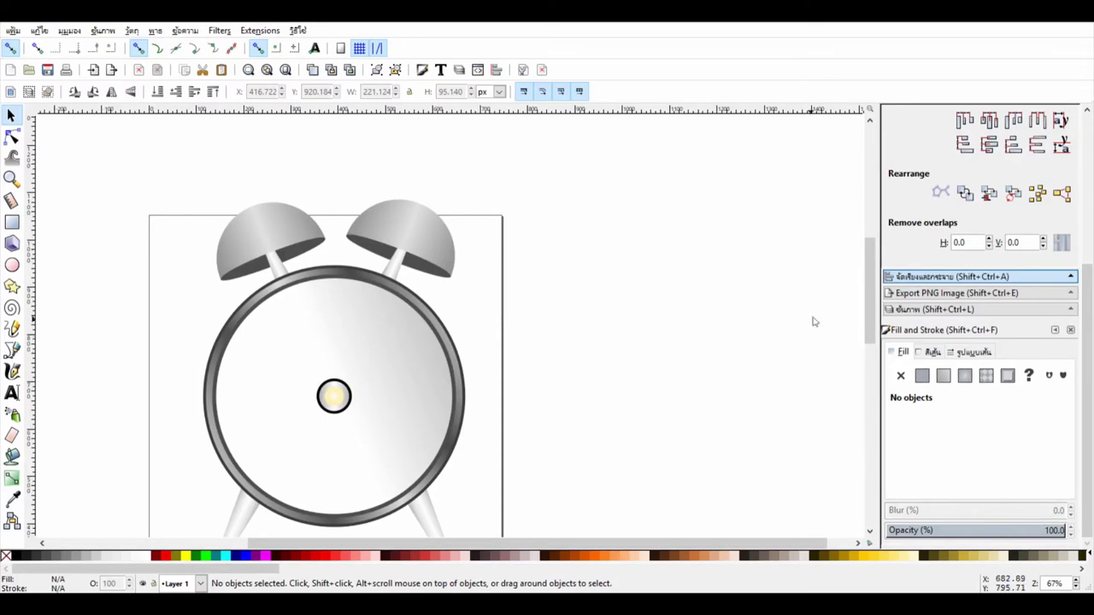
pyautogui.scroll(-3, 814, 321)
pyautogui.hotkey('ctrl', 'a')
# Scale the whole clock down to about 322 × 431 px and zoom in on its top
pyautogui.moveTo(469, 470)
pyautogui.mouseDown()
pyautogui.moveTo(402, 342)
pyautogui.moveTo(361, 308)
pyautogui.mouseUp()
pyautogui.click(635, 369)
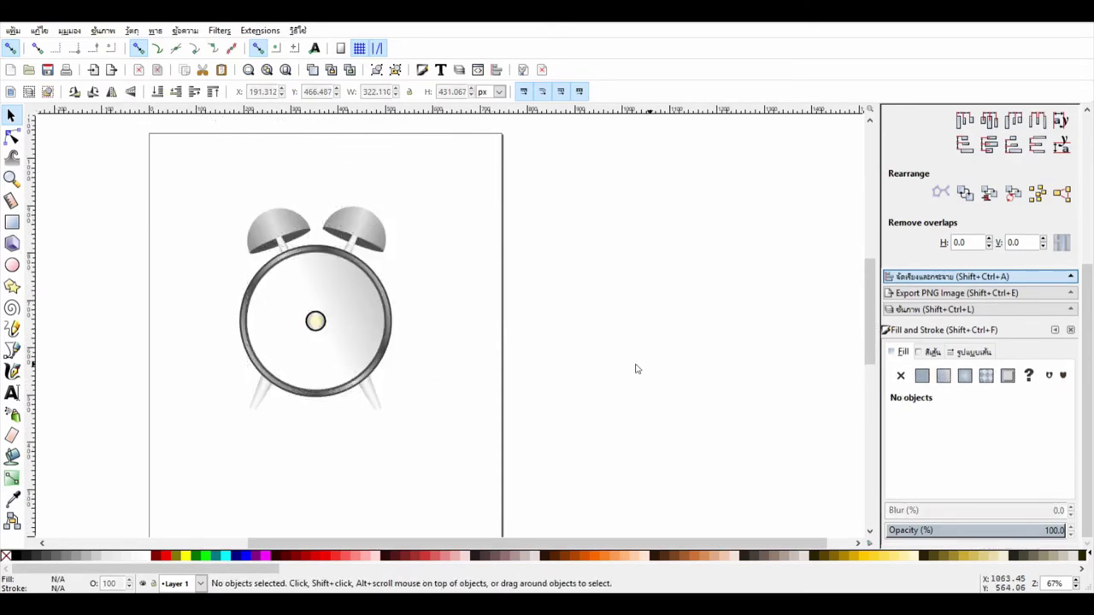
pyautogui.click(12, 178)
pyautogui.moveTo(198, 171); pyautogui.dragTo(418, 313)
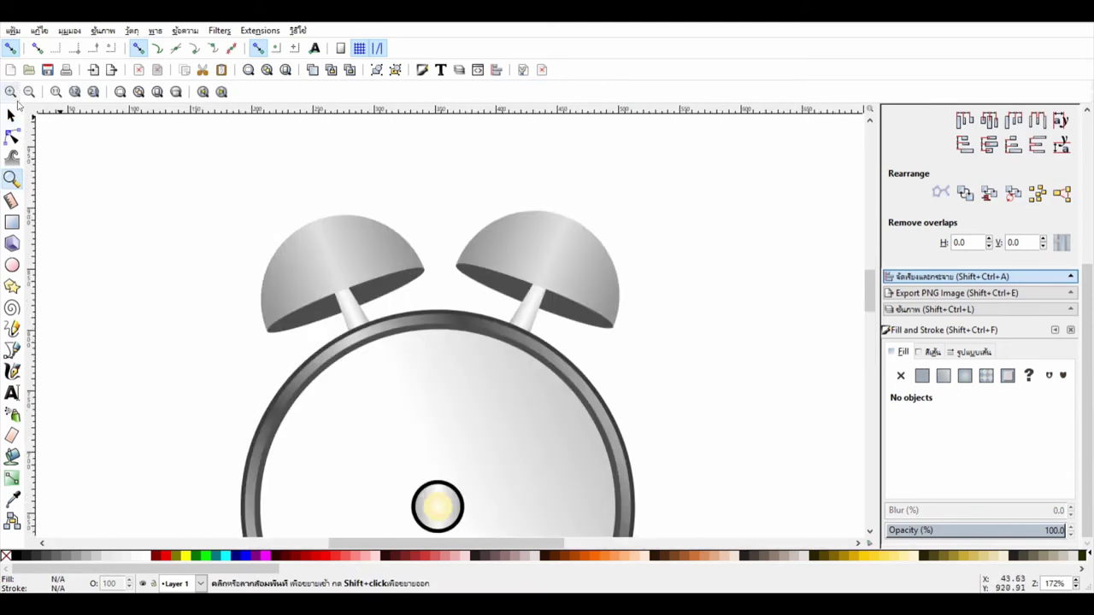
# Move the right and left bells down so they sit on their stems
pyautogui.moveTo(239, 173)
pyautogui.mouseDown()
pyautogui.moveTo(672, 332)
pyautogui.moveTo(516, 299)
pyautogui.mouseUp()
pyautogui.click(402, 295)
pyautogui.keyDown('shift'); pyautogui.click(582, 290); pyautogui.keyUp('shift')
pyautogui.click(647, 296)
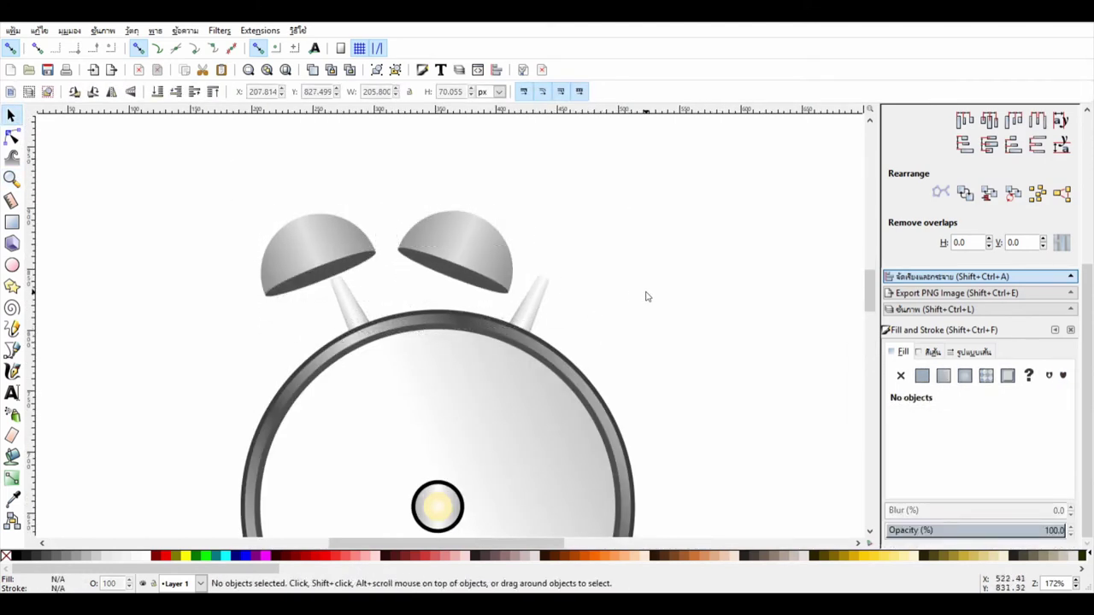
pyautogui.click(488, 262)
pyautogui.moveTo(488, 262); pyautogui.dragTo(573, 283)
pyautogui.moveTo(336, 245); pyautogui.dragTo(356, 265)
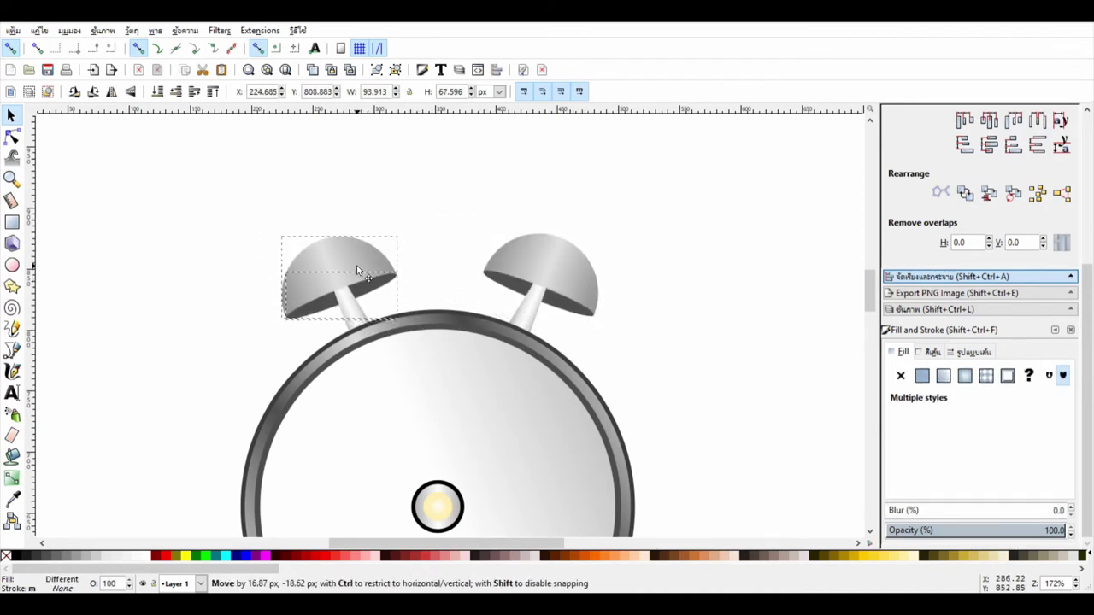
pyautogui.click(752, 322)
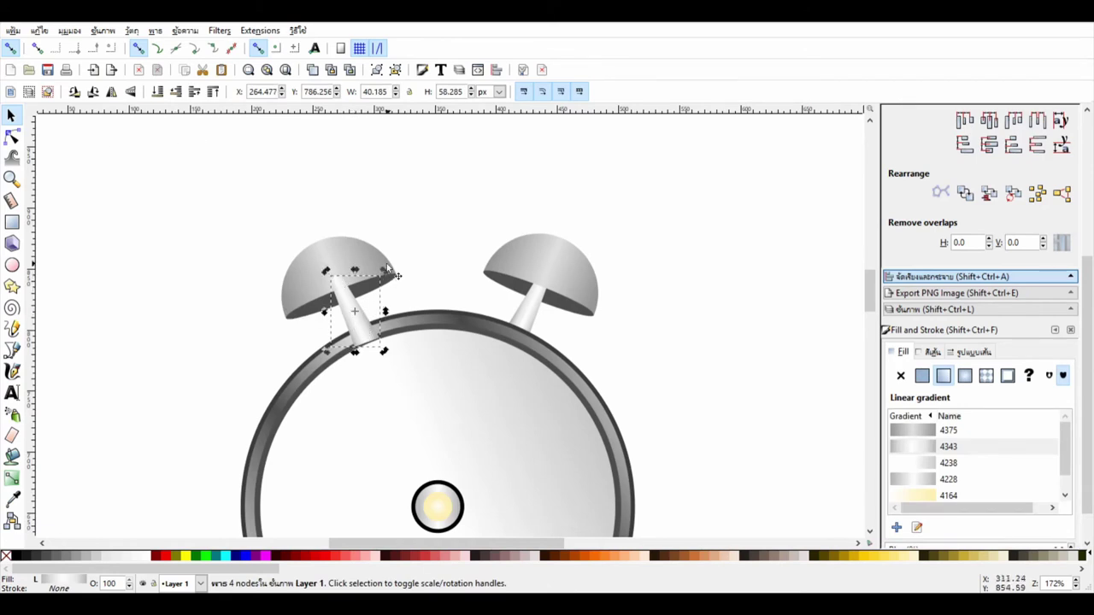
# Duplicate a stem and make it a narrow upright centre stem, about 13.4 × 74.9 px
pyautogui.hotkey('ctrl', 'd')
pyautogui.moveTo(387, 268)
pyautogui.mouseDown()
pyautogui.moveTo(437, 271)
pyautogui.moveTo(438, 243)
pyautogui.mouseUp()
pyautogui.moveTo(458, 298); pyautogui.dragTo(437, 318)
pyautogui.click(119, 255)
pyautogui.click(436, 311)
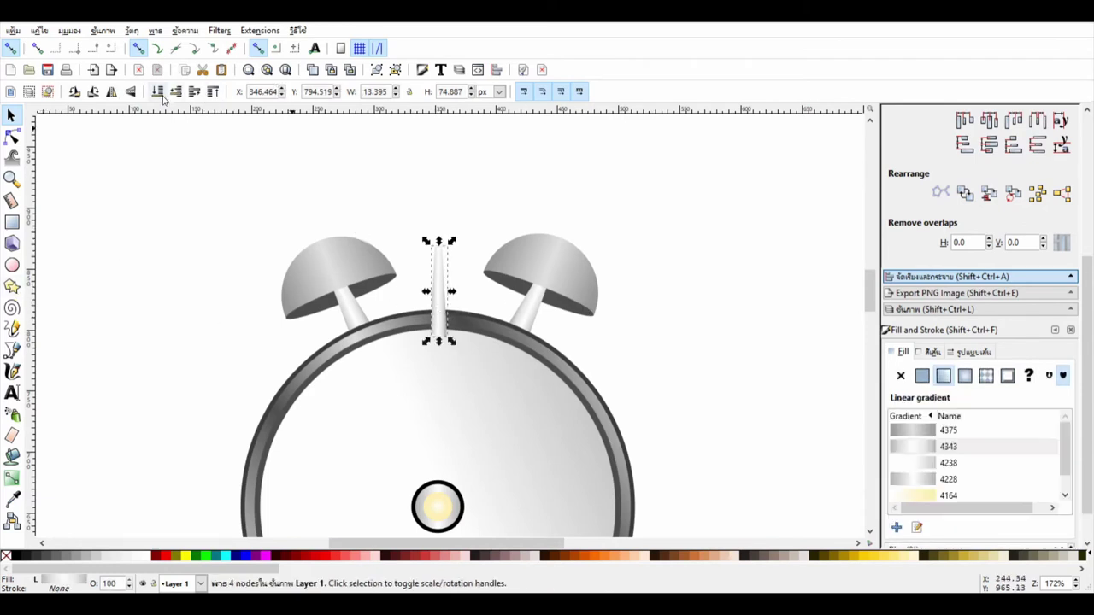
# Draw a small dark grey rectangle just above the centre stem
pyautogui.click(696, 292)
pyautogui.click(12, 222)
pyautogui.moveTo(308, 179); pyautogui.dragTo(367, 208)
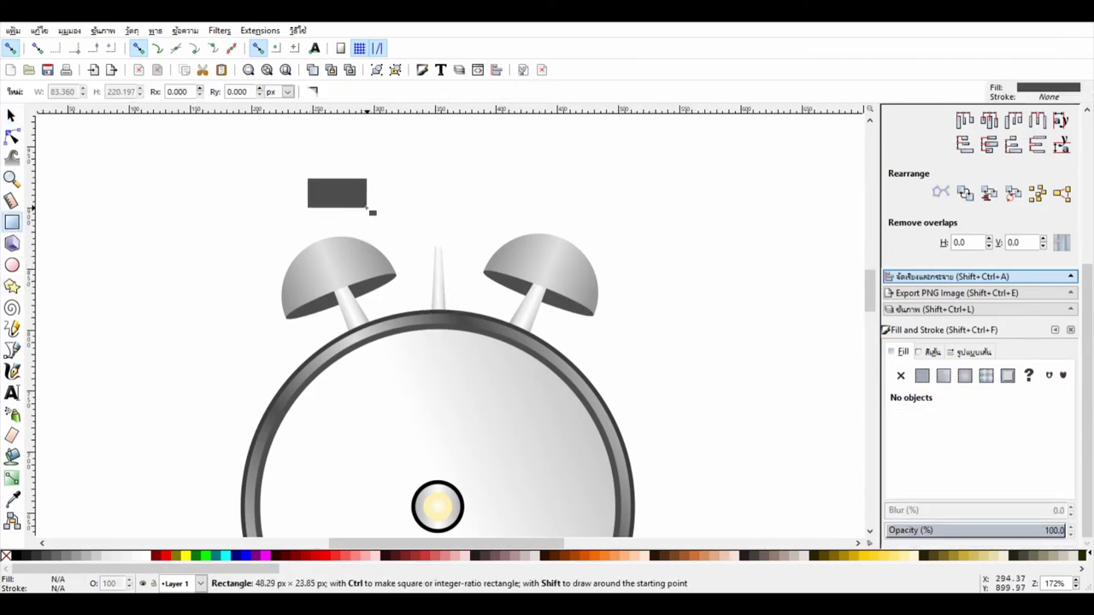
pyautogui.press('s')
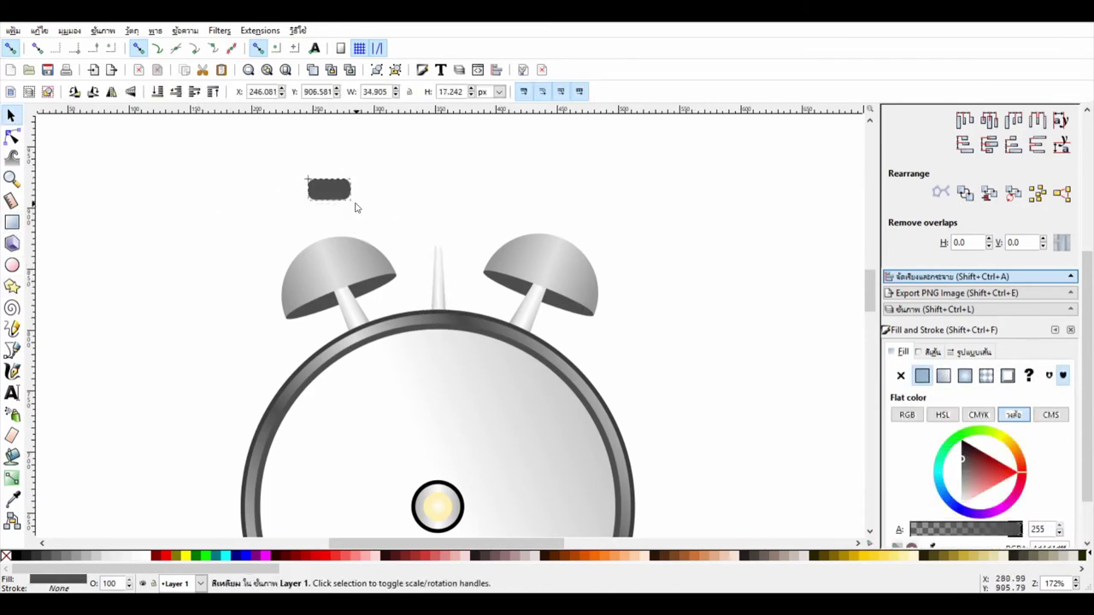
pyautogui.moveTo(366, 205); pyautogui.dragTo(466, 255)
pyautogui.click(279, 202)
pyautogui.press('z')
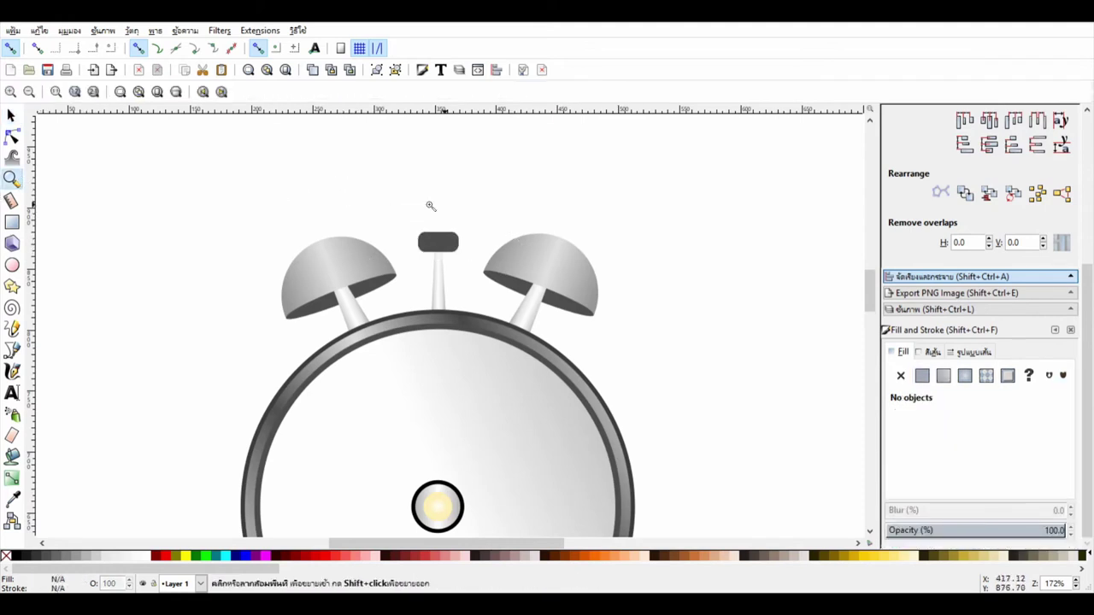
pyautogui.moveTo(380, 220); pyautogui.dragTo(514, 274)
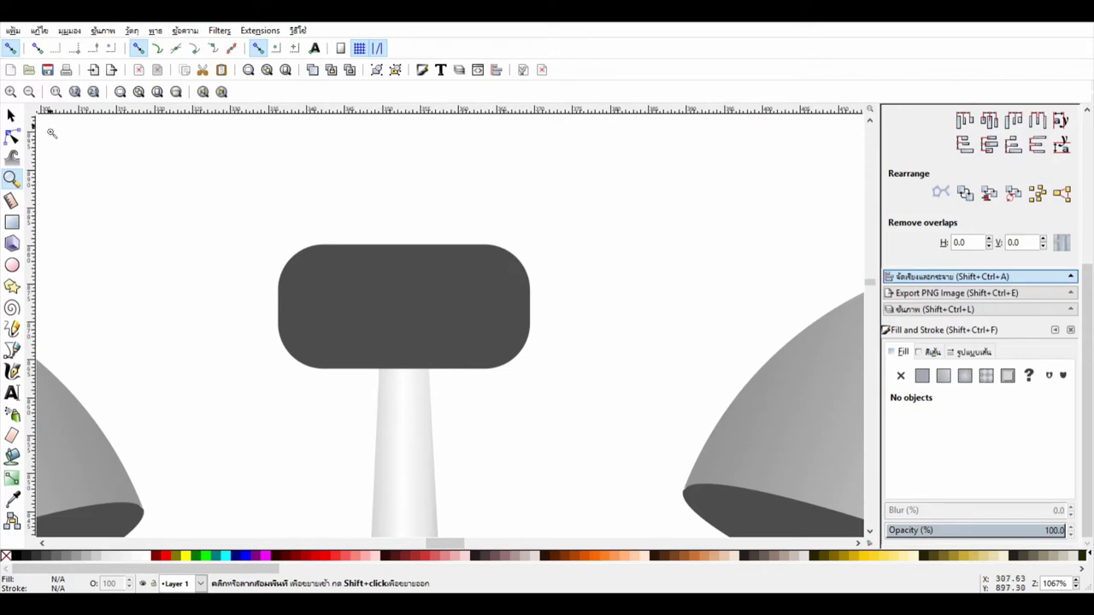
# Round the rectangle's ends into a stadium-shaped knob
pyautogui.click(11, 115)
pyautogui.click(324, 289)
pyautogui.press('n')
pyautogui.moveTo(533, 296); pyautogui.dragTo(532, 311)
pyautogui.press('s')
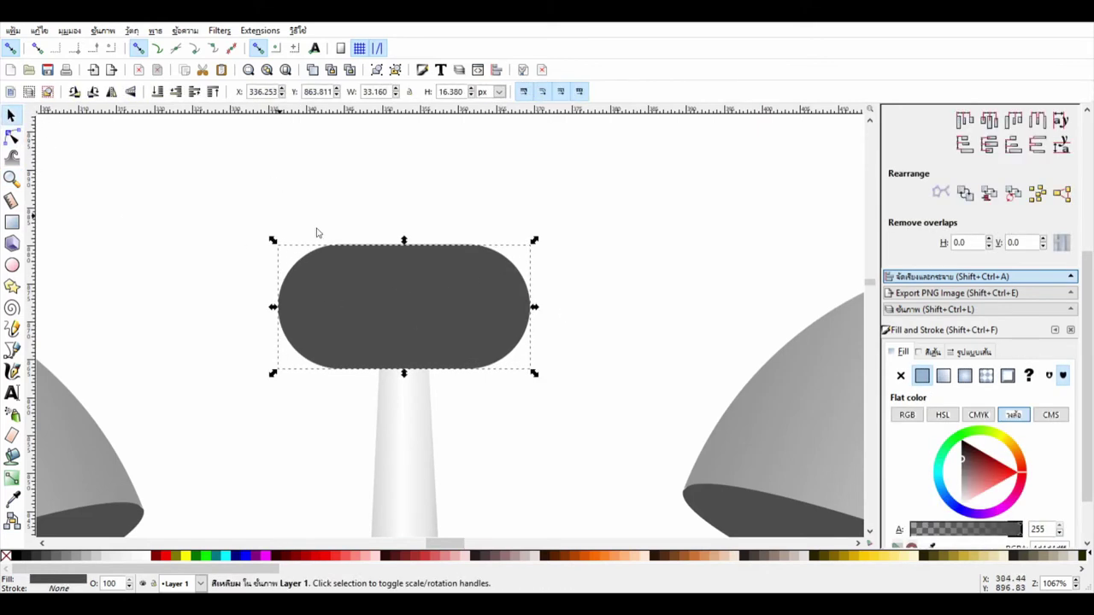
# Give the knob a linear gradient with a fully opaque end stop and an added mid stop
pyautogui.click(943, 375)
pyautogui.press('n')
pyautogui.click(530, 306)
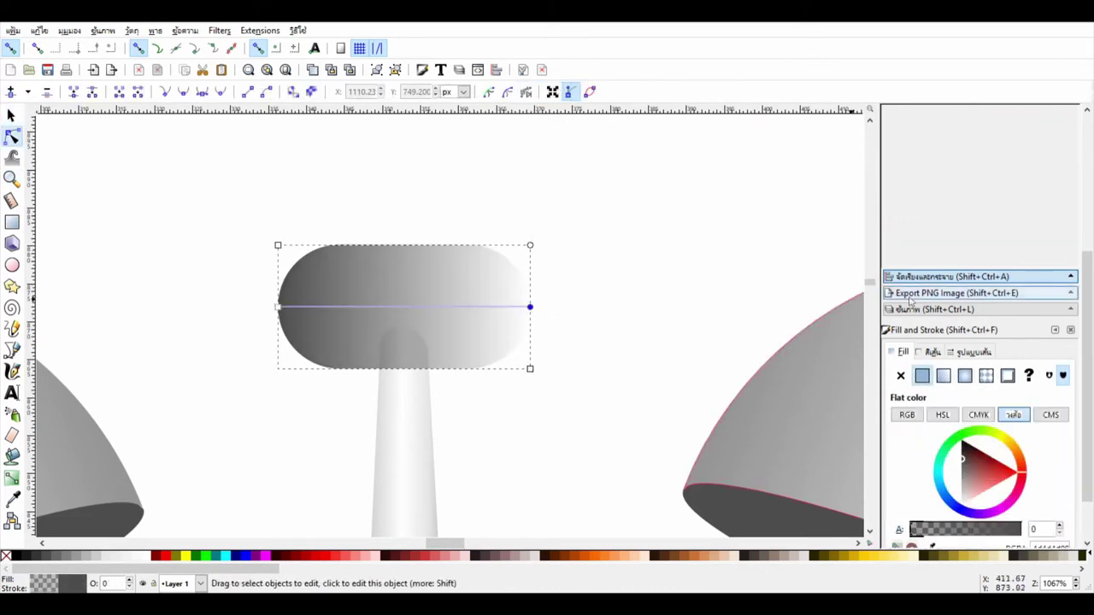
pyautogui.scroll(-2, 1092, 437)
pyautogui.click(1017, 466)
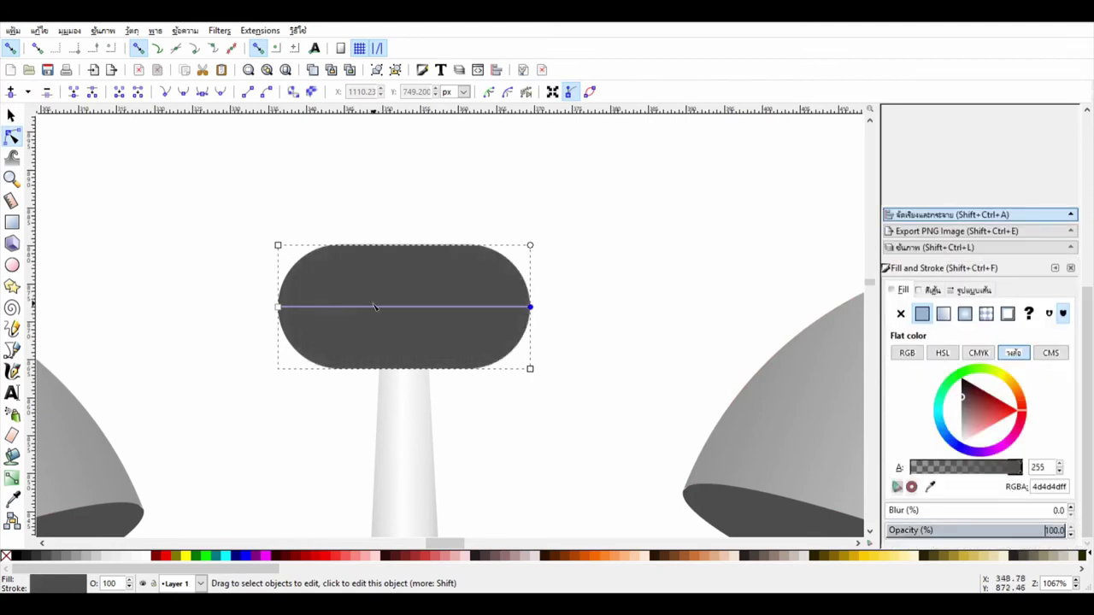
pyautogui.press('g')
pyautogui.doubleClick(400, 306)
pyautogui.click(962, 421)
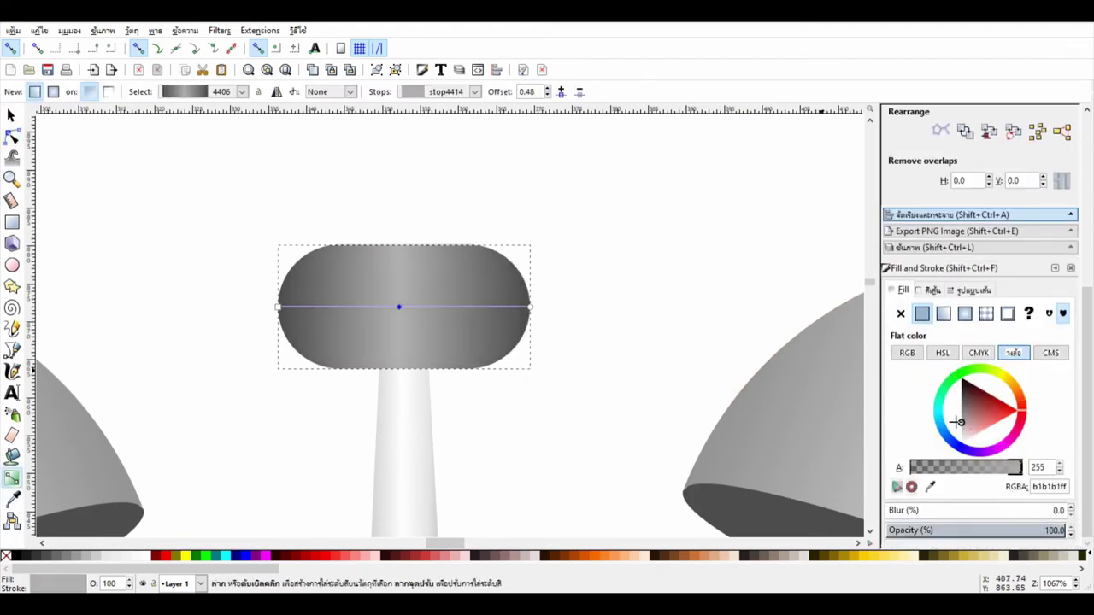
# Shrink the knob slightly, shift the gradient highlight right, and make the mid stop white
pyautogui.click(11, 115)
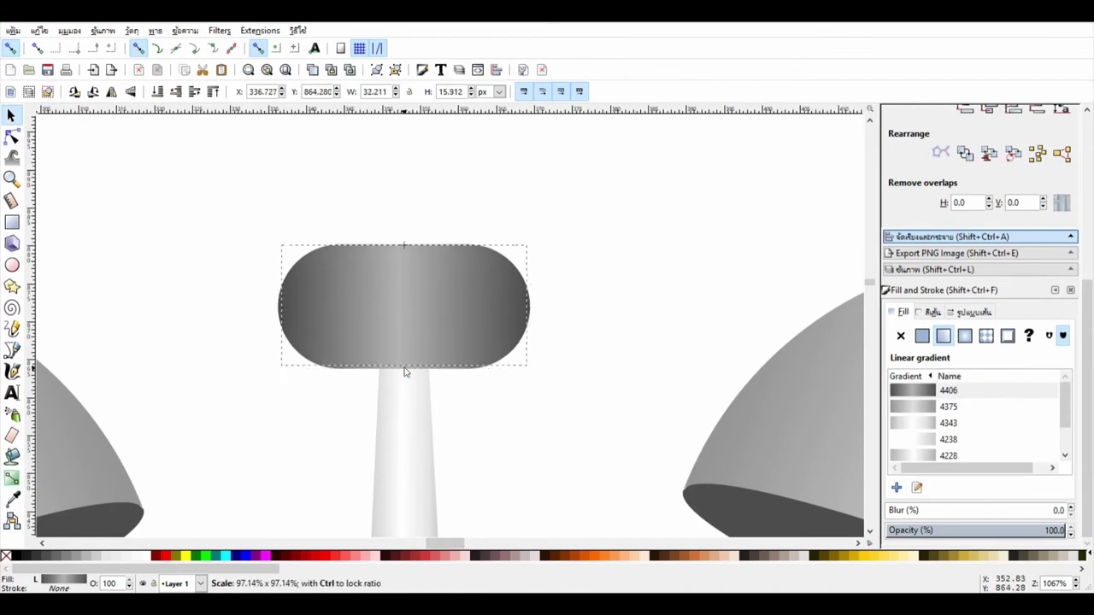
pyautogui.moveTo(407, 245); pyautogui.dragTo(407, 252)
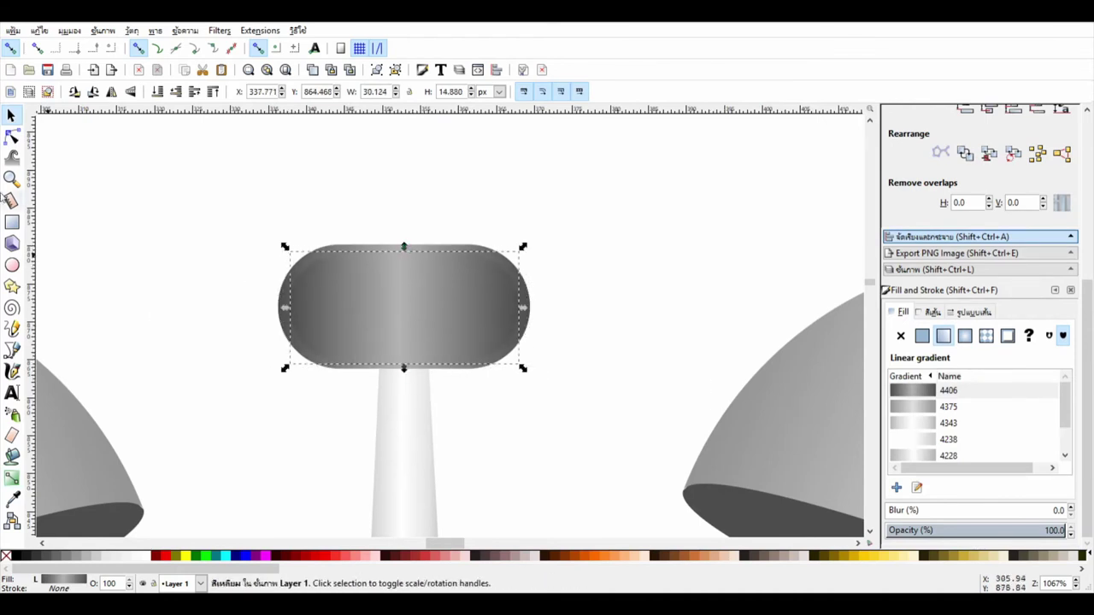
pyautogui.click(11, 136)
pyautogui.moveTo(398, 308); pyautogui.dragTo(408, 309)
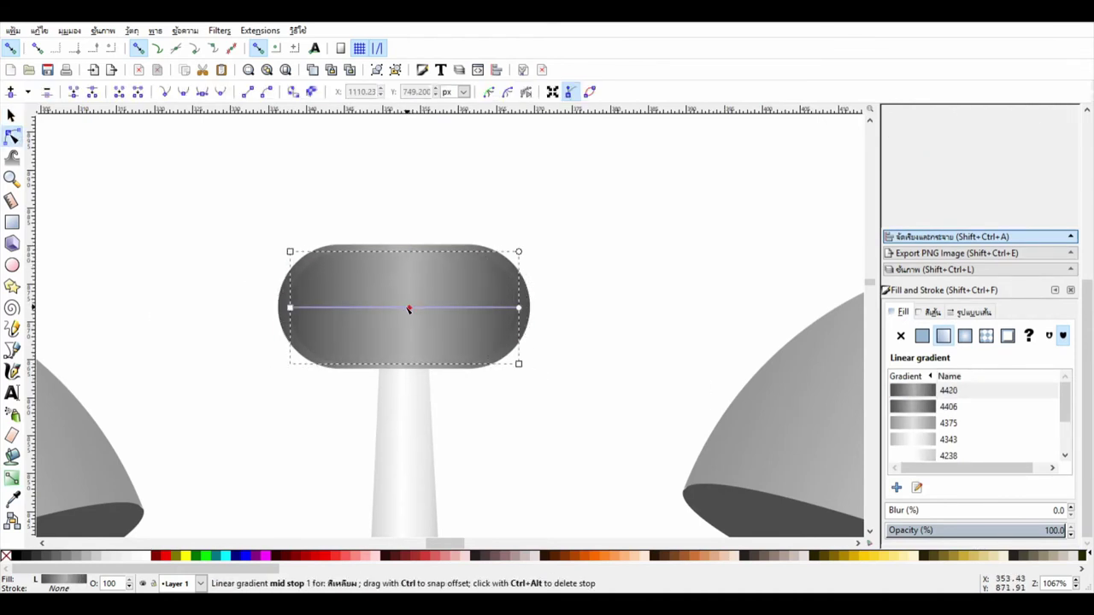
pyautogui.click(12, 115)
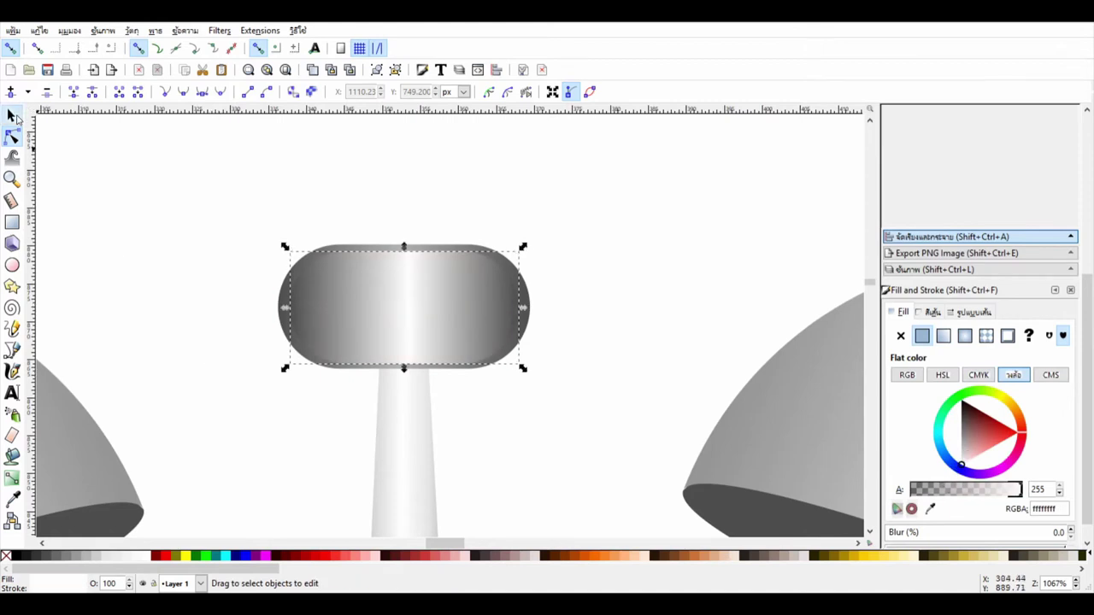
pyautogui.press('Escape')
# Angle the knob's gradient diagonally and adjust the stop's shade
pyautogui.click(472, 314)
pyautogui.press('n')
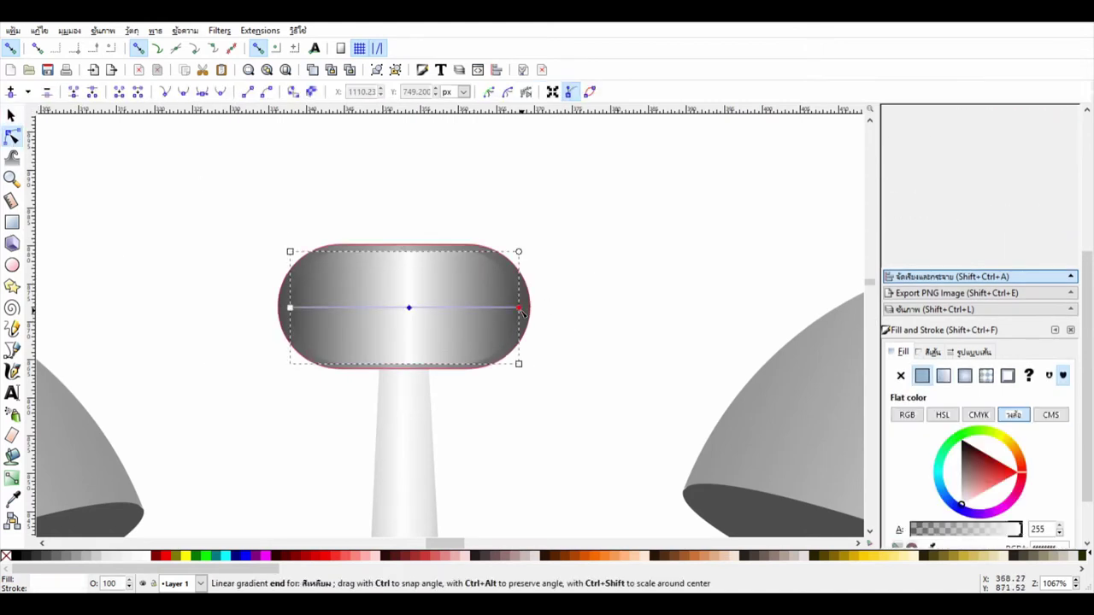
pyautogui.moveTo(519, 308); pyautogui.dragTo(493, 266)
pyautogui.moveTo(289, 308); pyautogui.dragTo(321, 353)
pyautogui.moveTo(408, 308); pyautogui.dragTo(404, 311)
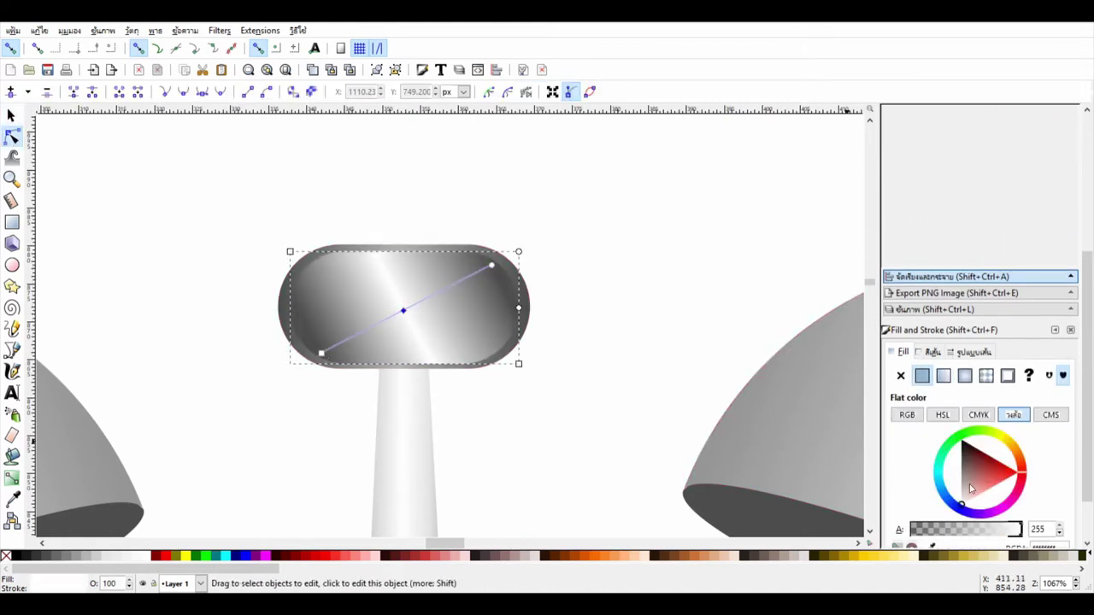
pyautogui.moveTo(970, 489); pyautogui.dragTo(923, 477)
pyautogui.press('Escape')
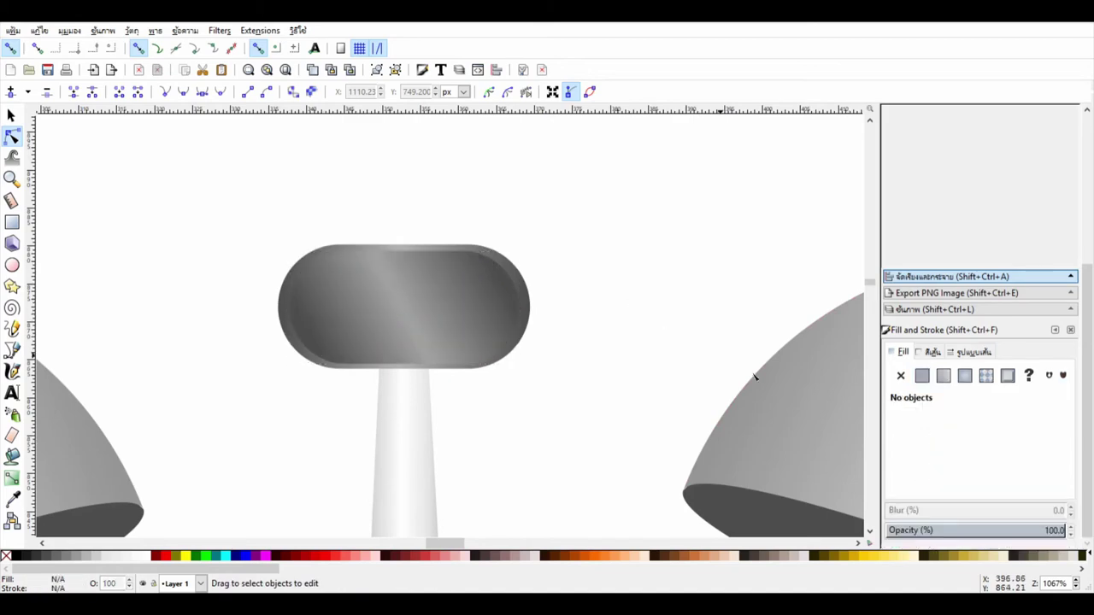
pyautogui.keyDown('ctrl'); pyautogui.scroll(-8, 755, 376); pyautogui.keyUp('ctrl')
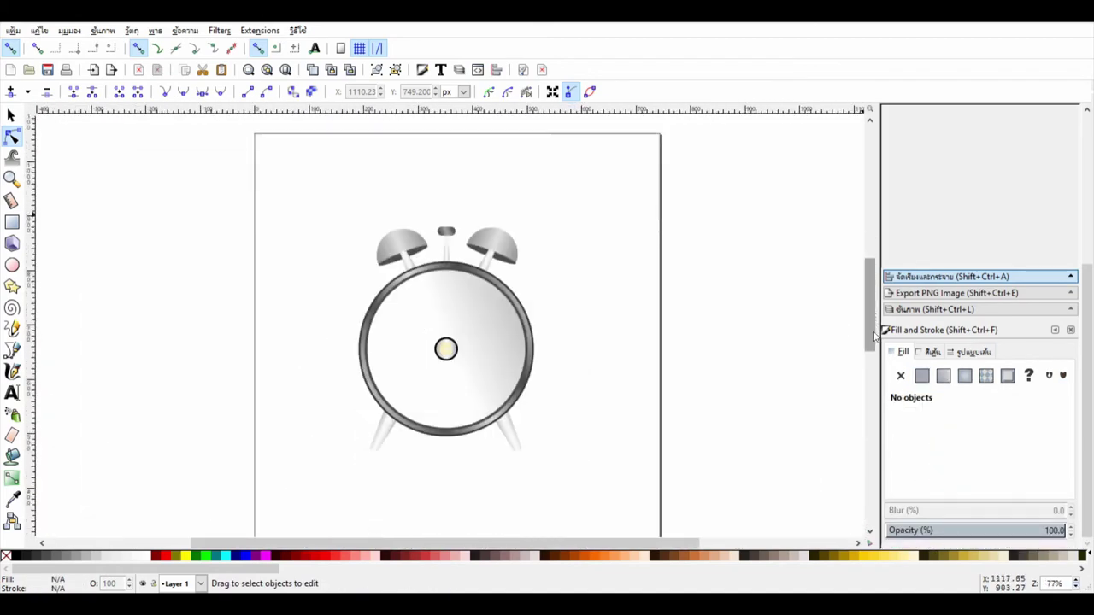
# Draw a small black rectangle and shrink it into a slim bar near the clock face's top
pyautogui.scroll(-1, 873, 336)
pyautogui.click(11, 178)
pyautogui.moveTo(333, 201); pyautogui.dragTo(564, 450)
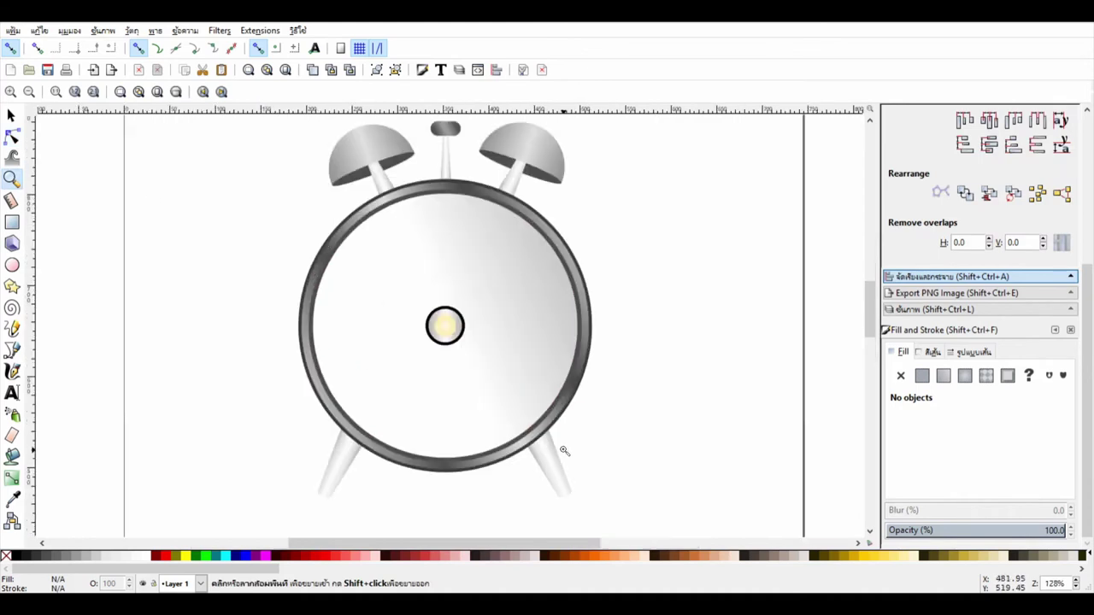
pyautogui.press('r')
pyautogui.moveTo(219, 200); pyautogui.dragTo(244, 261)
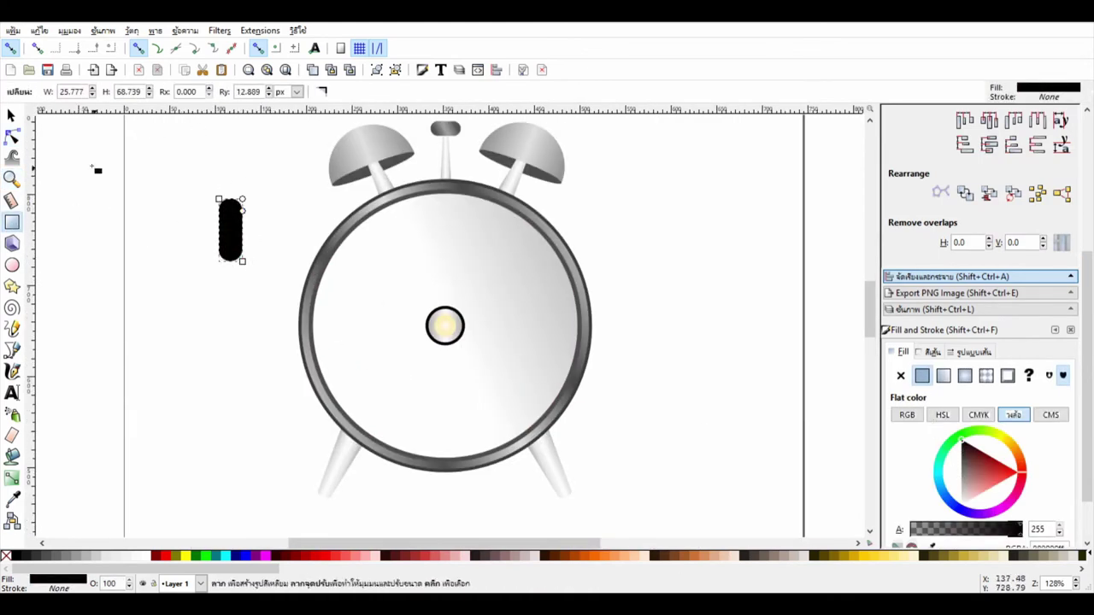
pyautogui.press('s')
pyautogui.moveTo(245, 263)
pyautogui.mouseDown()
pyautogui.moveTo(228, 256)
pyautogui.moveTo(418, 242)
pyautogui.moveTo(448, 216)
pyautogui.mouseUp()
pyautogui.press('n')
pyautogui.press('s')
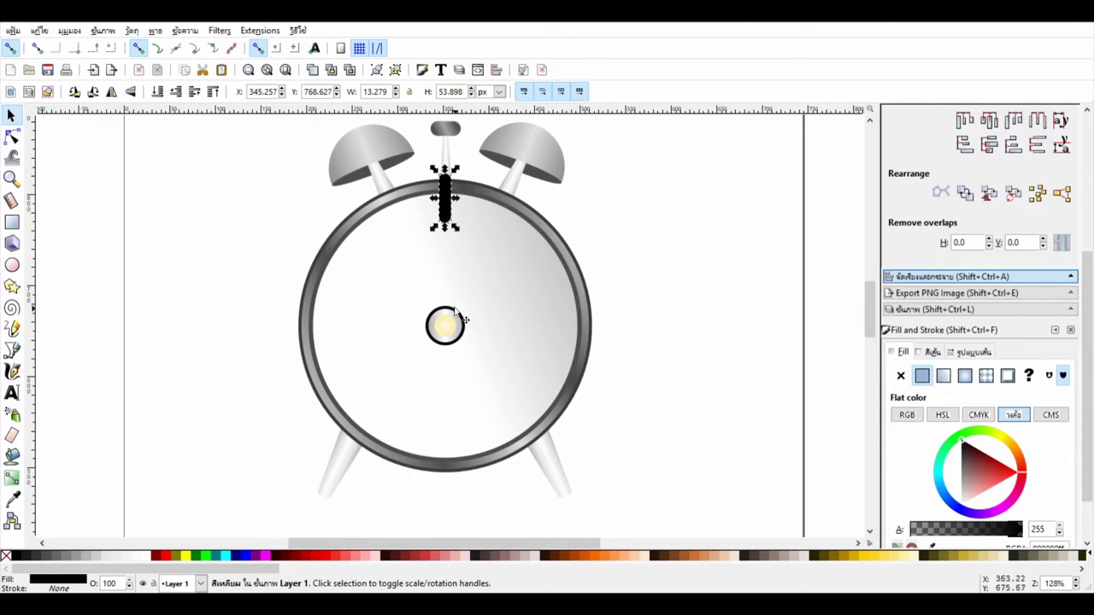
# Centre the black bar horizontally on the clock face using Align
pyautogui.click(495, 253)
pyautogui.keyDown('shift'); pyautogui.click(451, 213); pyautogui.keyUp('shift')
pyautogui.hotkey('ctrl', 'shift', '7')
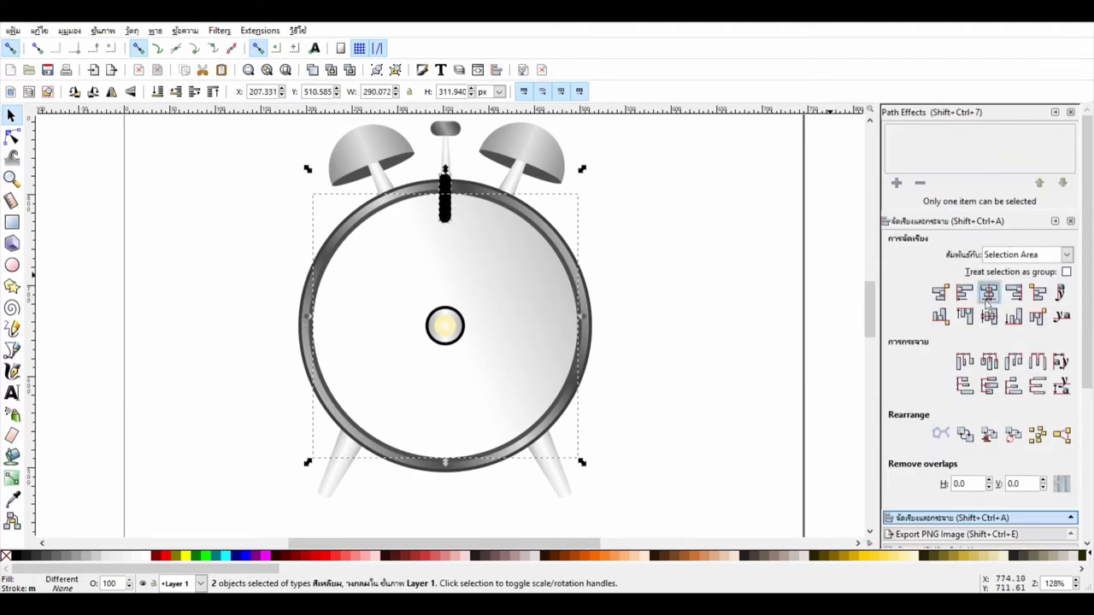
pyautogui.press('Escape')
pyautogui.click(445, 197)
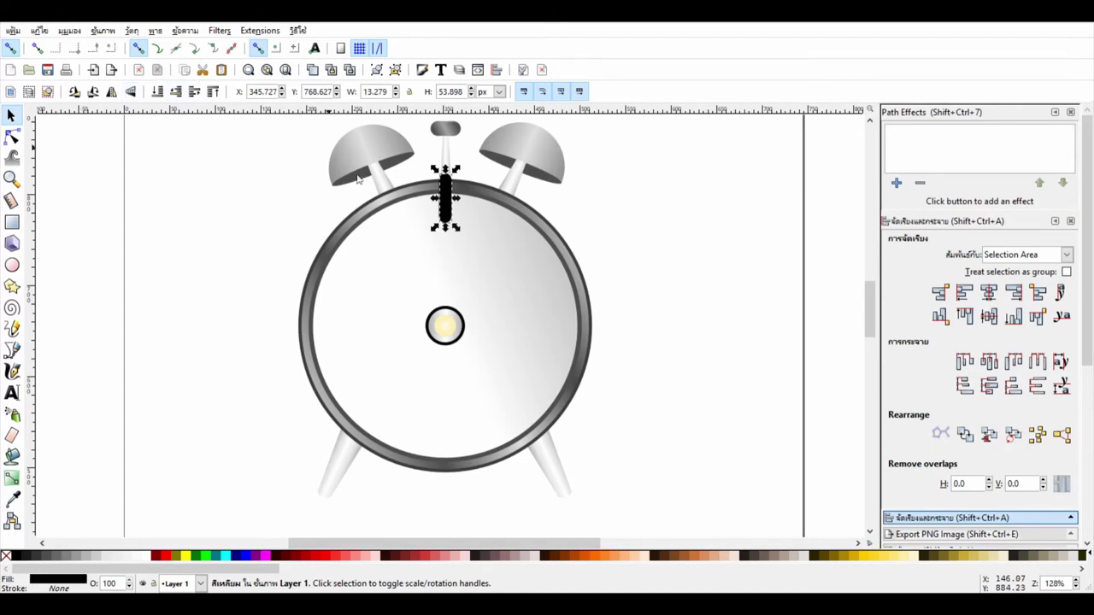
# Move the bar's rotation centre down to the clock's centre
pyautogui.click(445, 199)
pyautogui.moveTo(444, 198); pyautogui.dragTo(446, 267)
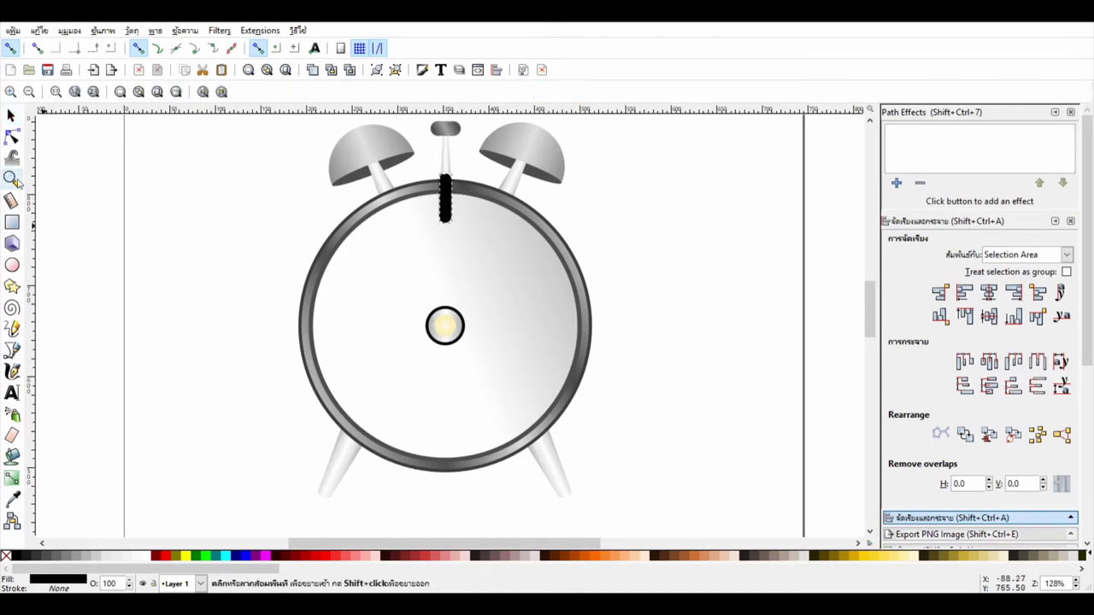
pyautogui.press('z')
pyautogui.moveTo(383, 178); pyautogui.dragTo(512, 378)
pyautogui.press('n')
pyautogui.press('s')
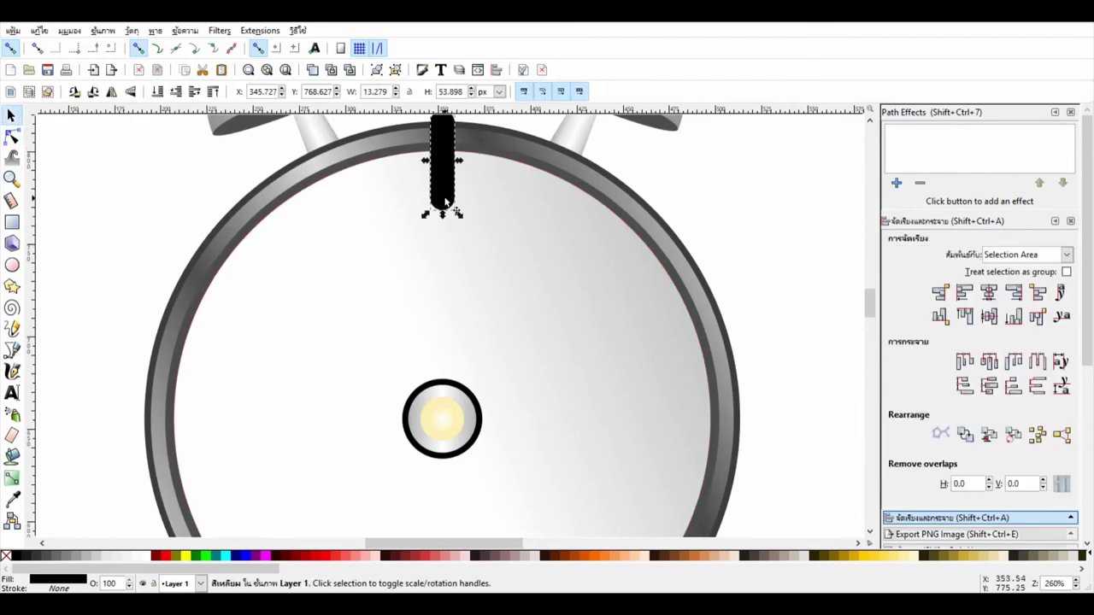
pyautogui.scroll(4, 460, 351)
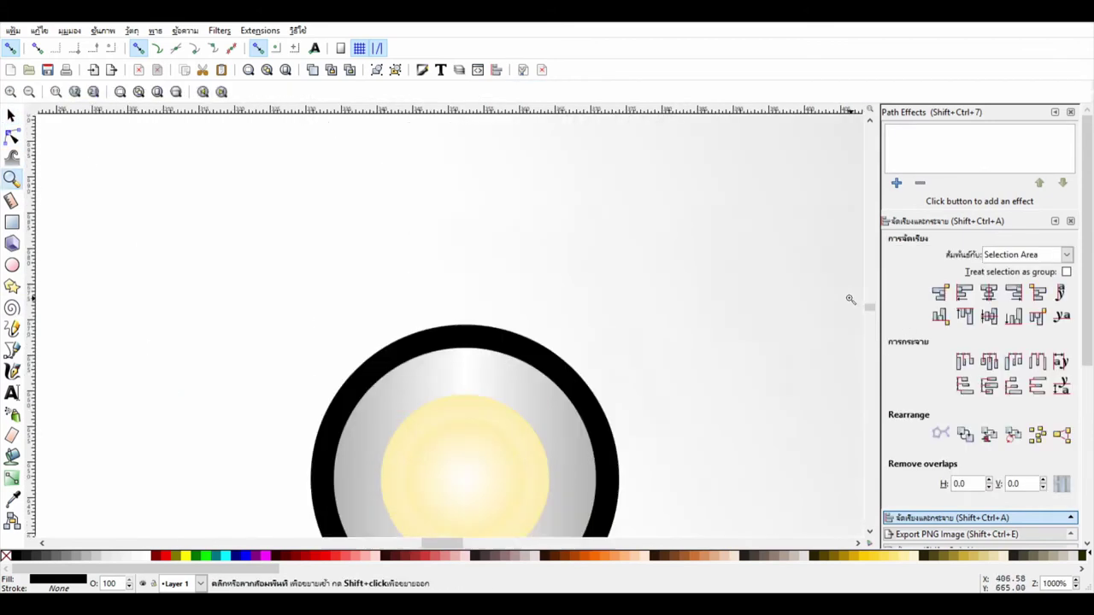
pyautogui.moveTo(460, 350); pyautogui.dragTo(466, 318)
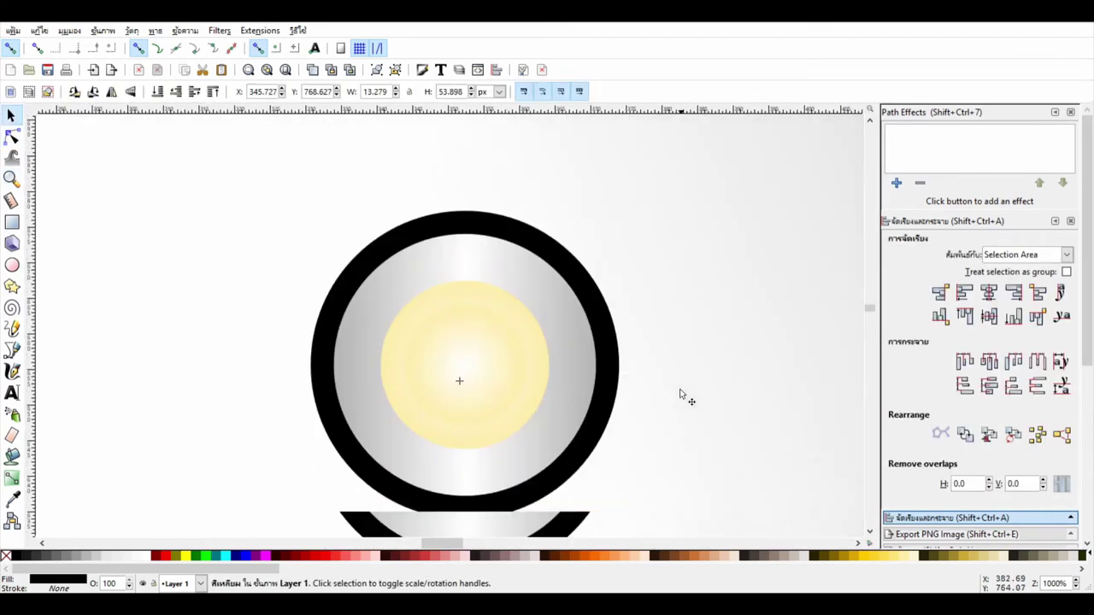
# Trim the top bar to the face edge with Path > Intersection against the clock face
pyautogui.scroll(5, 781, 288)
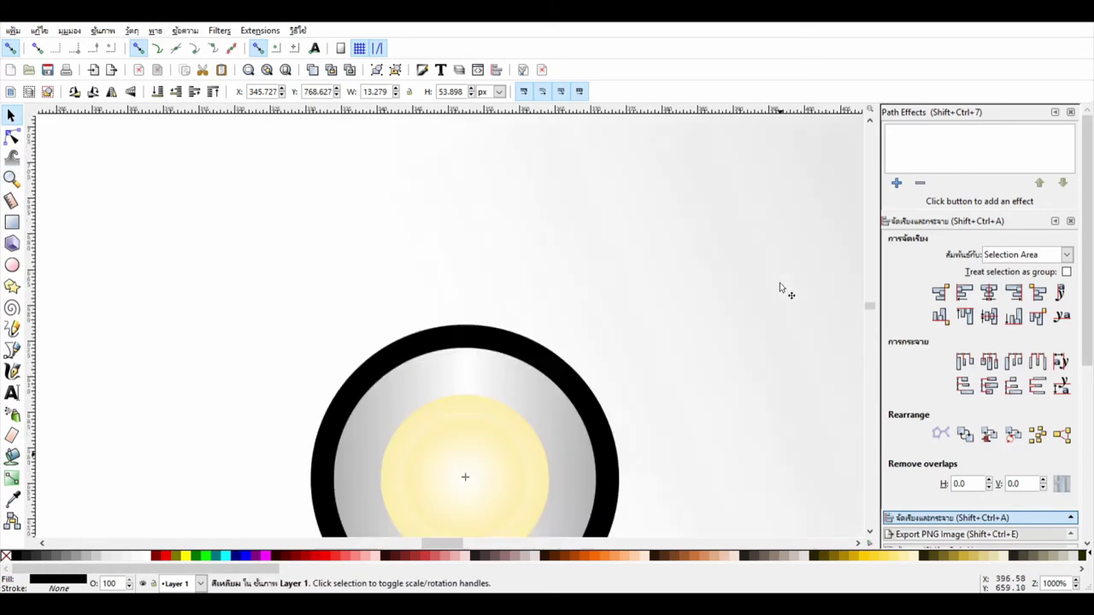
pyautogui.scroll(-3, 1079, 587)
pyautogui.scroll(-3, 1078, 586)
pyautogui.scroll(5, 481, 348)
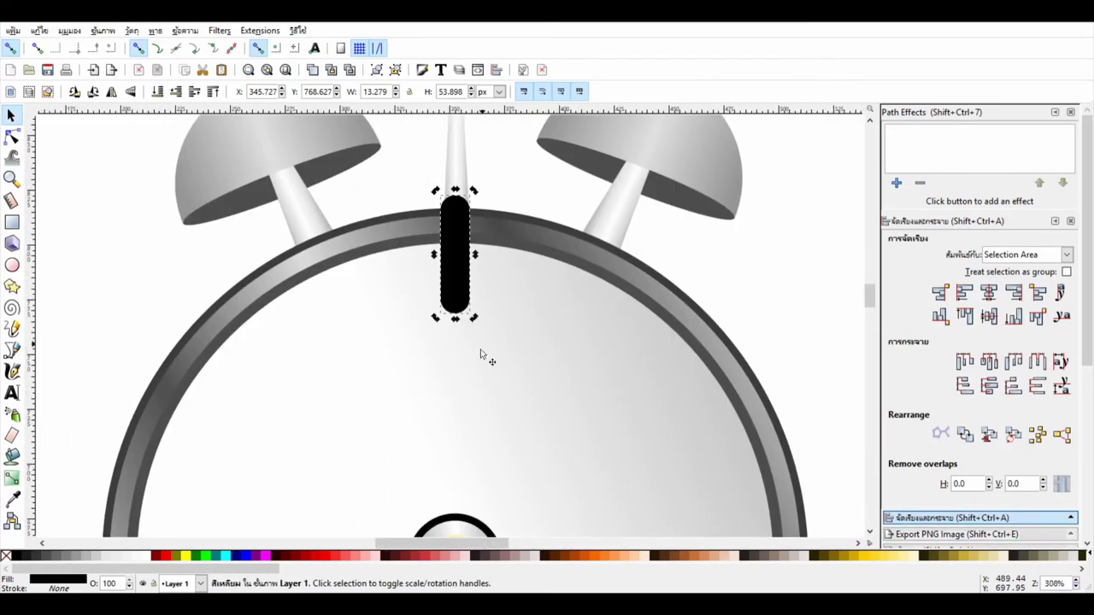
pyautogui.click(523, 342)
pyautogui.press('pageup')
pyautogui.keyDown('shift'); pyautogui.click(455, 224); pyautogui.keyUp('shift')
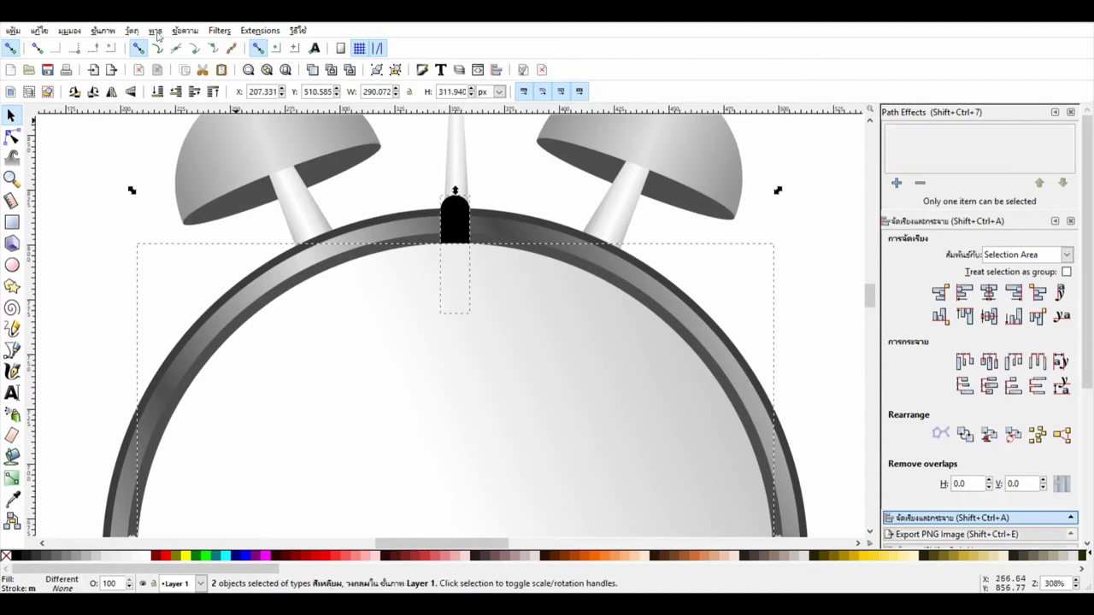
pyautogui.click(154, 30)
pyautogui.click(196, 139)
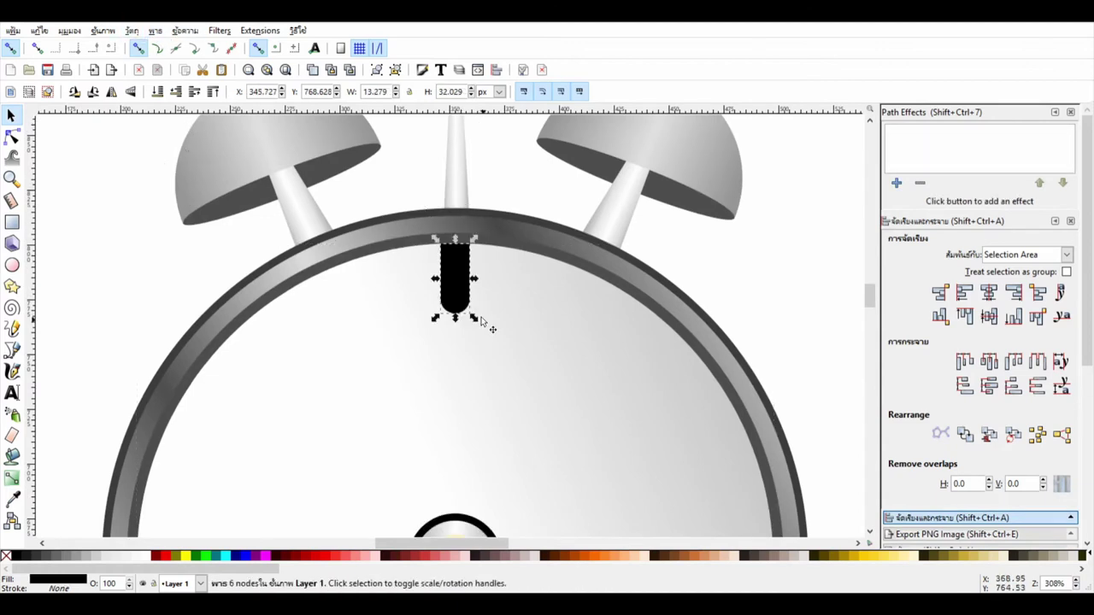
# Repeat the tick around the clock centre, adding ticks at 6, 3 and 9 o'clock
pyautogui.scroll(-2, 568, 323)
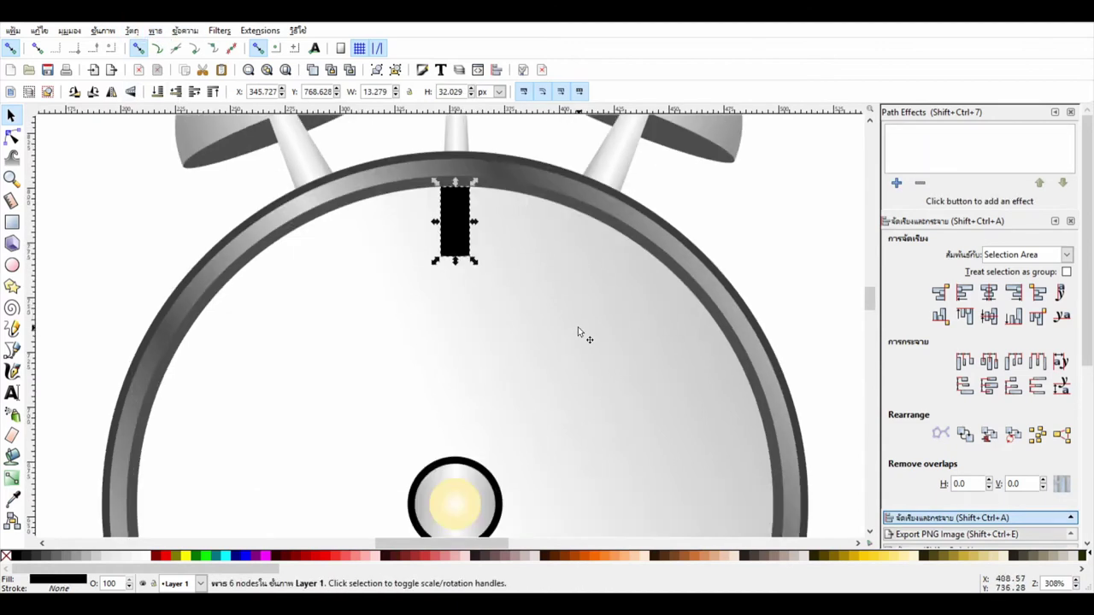
pyautogui.moveTo(459, 245); pyautogui.dragTo(455, 382)
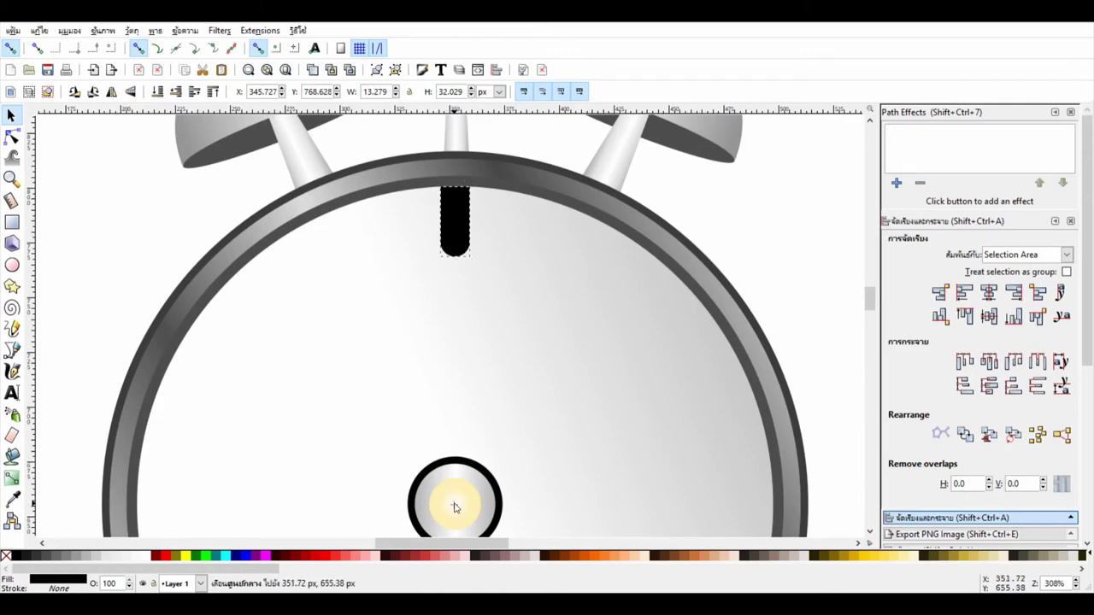
pyautogui.click(130, 91)
pyautogui.scroll(-8, 596, 368)
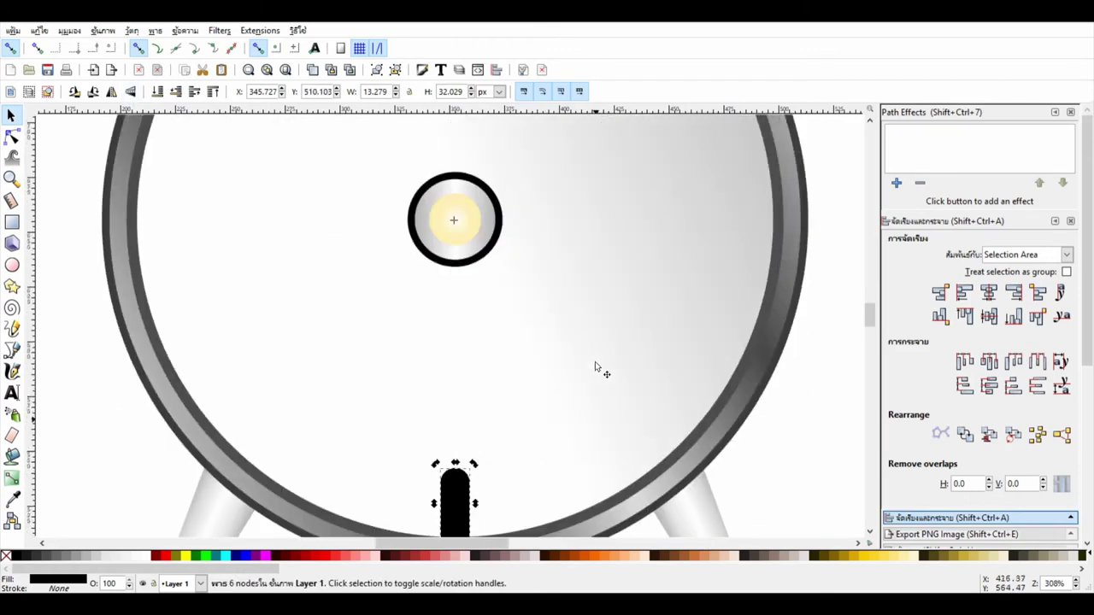
pyautogui.press('5')
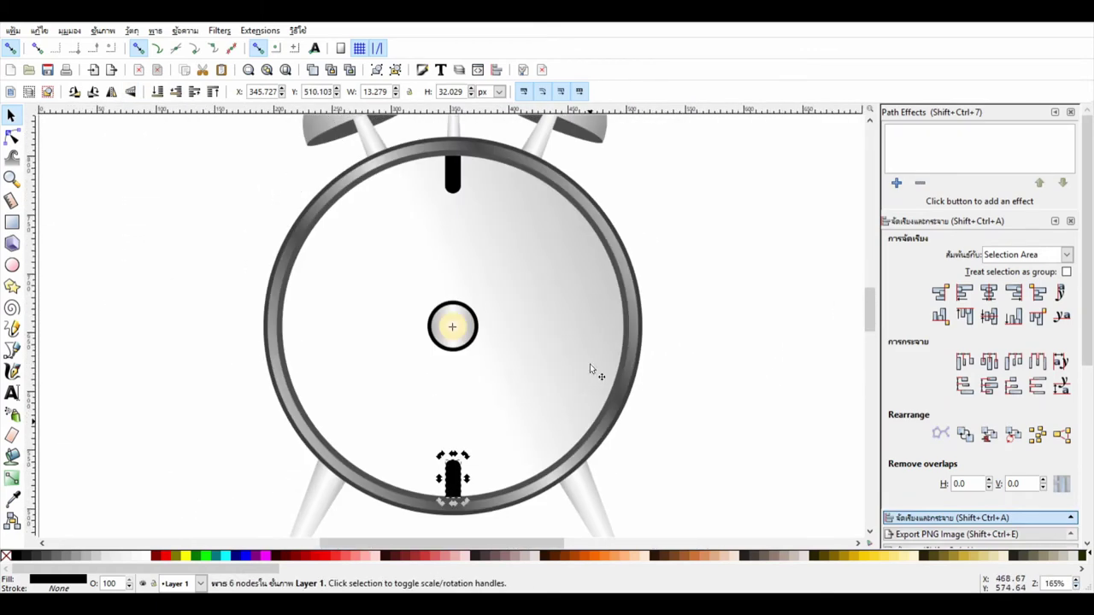
pyautogui.keyDown('shift'); pyautogui.click(443, 198); pyautogui.keyUp('shift')
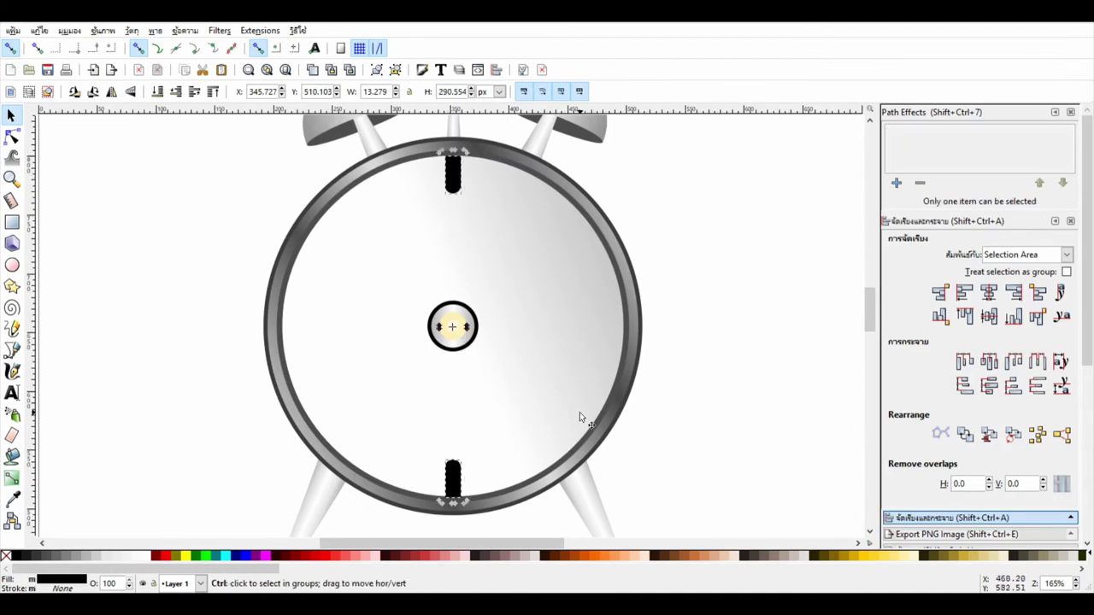
pyautogui.hotkey('ctrl', 'd')
pyautogui.moveTo(468, 503)
pyautogui.mouseDown()
pyautogui.moveTo(614, 365)
pyautogui.moveTo(730, 300)
pyautogui.mouseUp()
pyautogui.click(730, 333)
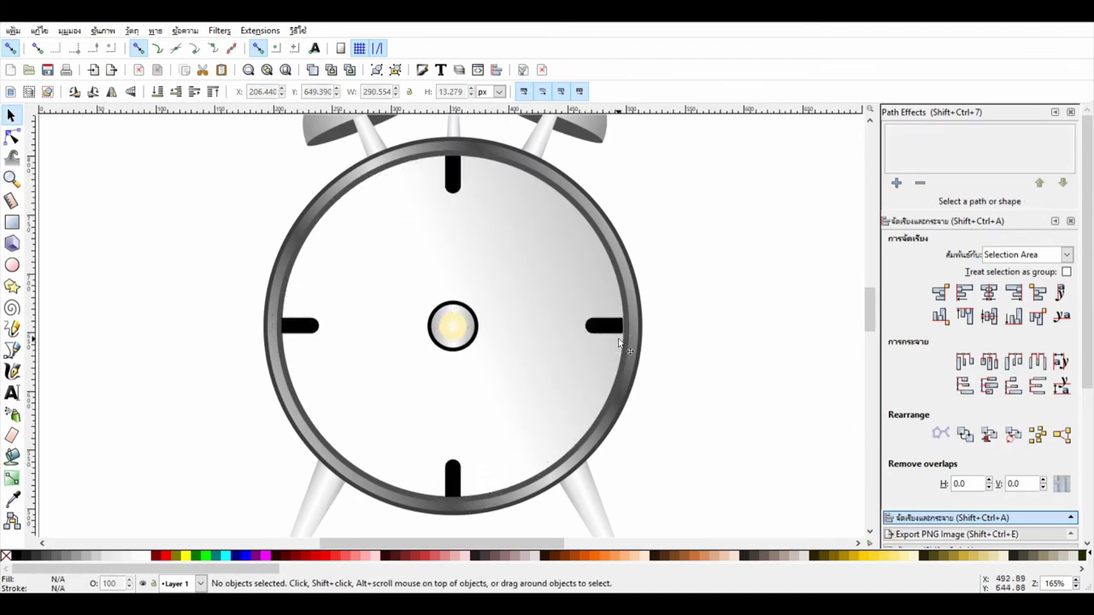
pyautogui.click(453, 477)
pyautogui.keyDown('shift'); pyautogui.click(454, 180); pyautogui.keyUp('shift')
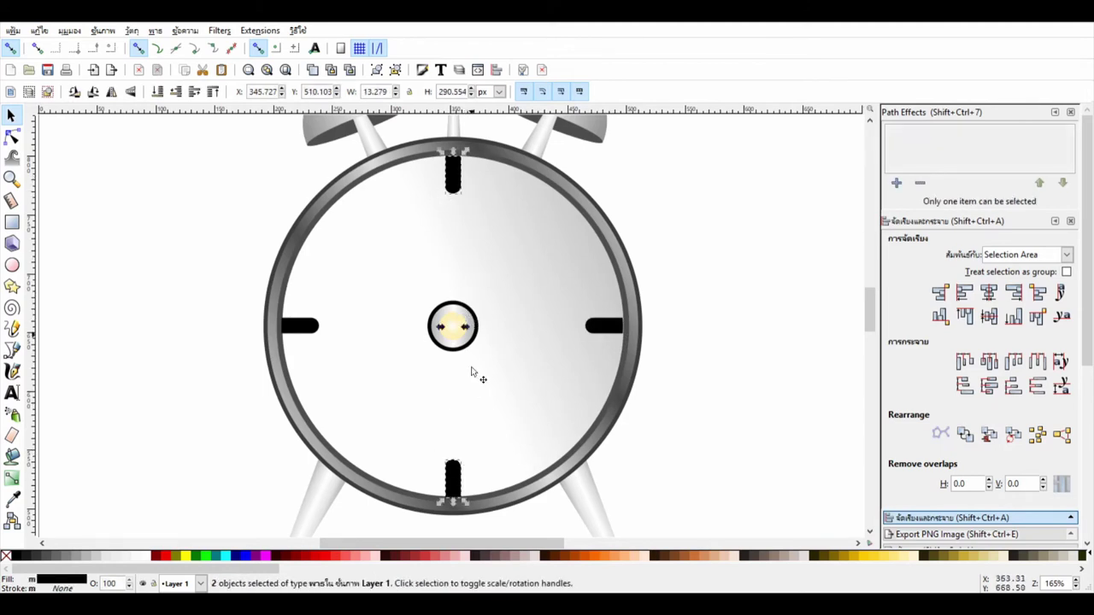
pyautogui.moveTo(471, 511)
pyautogui.mouseDown()
pyautogui.moveTo(616, 445)
pyautogui.moveTo(606, 466)
pyautogui.moveTo(637, 395)
pyautogui.mouseUp()
pyautogui.hotkey('ctrl', 'z')
pyautogui.click(454, 477)
pyautogui.keyDown('shift'); pyautogui.click(454, 175); pyautogui.keyUp('shift')
pyautogui.click(457, 479)
pyautogui.hotkey('ctrl', 'd')
pyautogui.hotkey('ctrl', 'd')
pyautogui.hotkey('ctrl', 'd')
pyautogui.hotkey('ctrl', 'd')
pyautogui.hotkey('ctrl', 'z')
pyautogui.hotkey('ctrl', 'z')
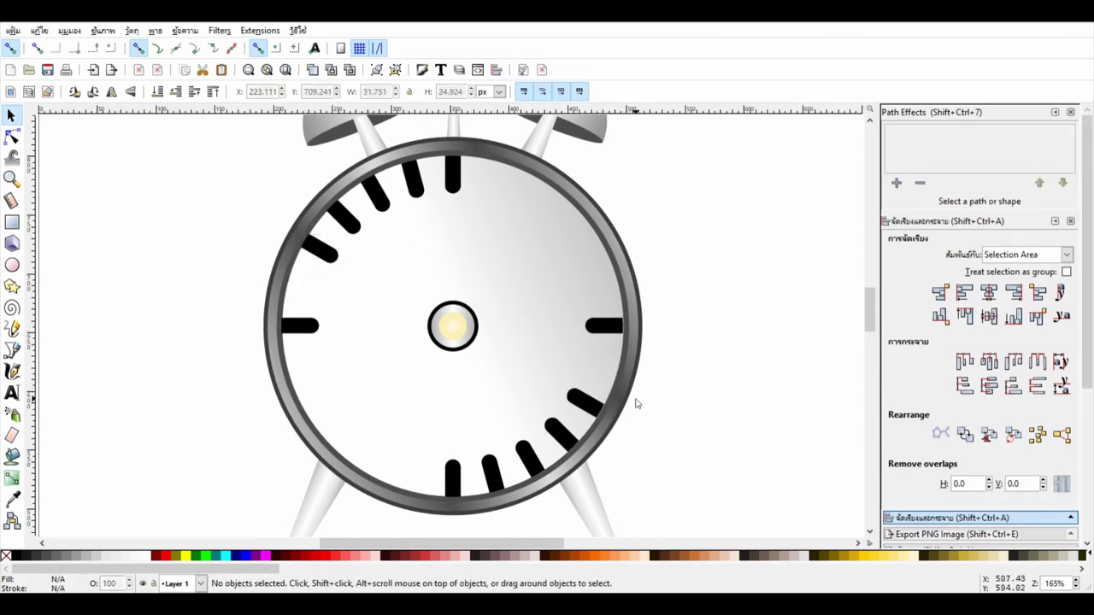
pyautogui.hotkey('ctrl', 'z')
pyautogui.hotkey('ctrl', 'z')
pyautogui.hotkey('ctrl', 'z')
pyautogui.hotkey('ctrl', 'z')
pyautogui.hotkey('ctrl', 'z')
pyautogui.hotkey('ctrl', 'z')
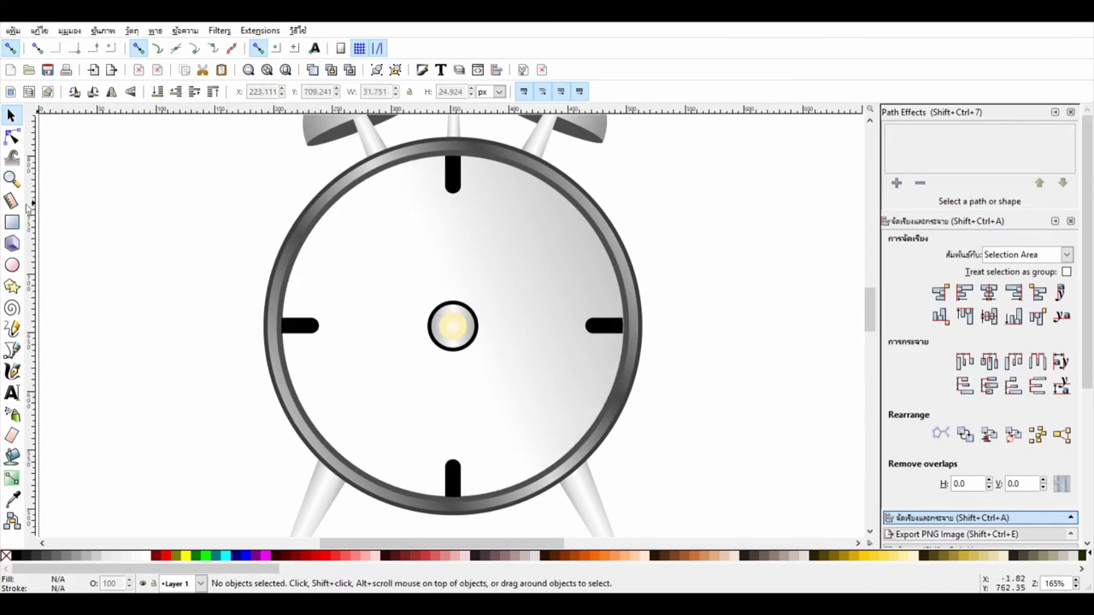
# Type a trial '12' in a text frame beside the clock, then delete it
pyautogui.click(12, 392)
pyautogui.moveTo(117, 239); pyautogui.dragTo(211, 343)
pyautogui.write('1')
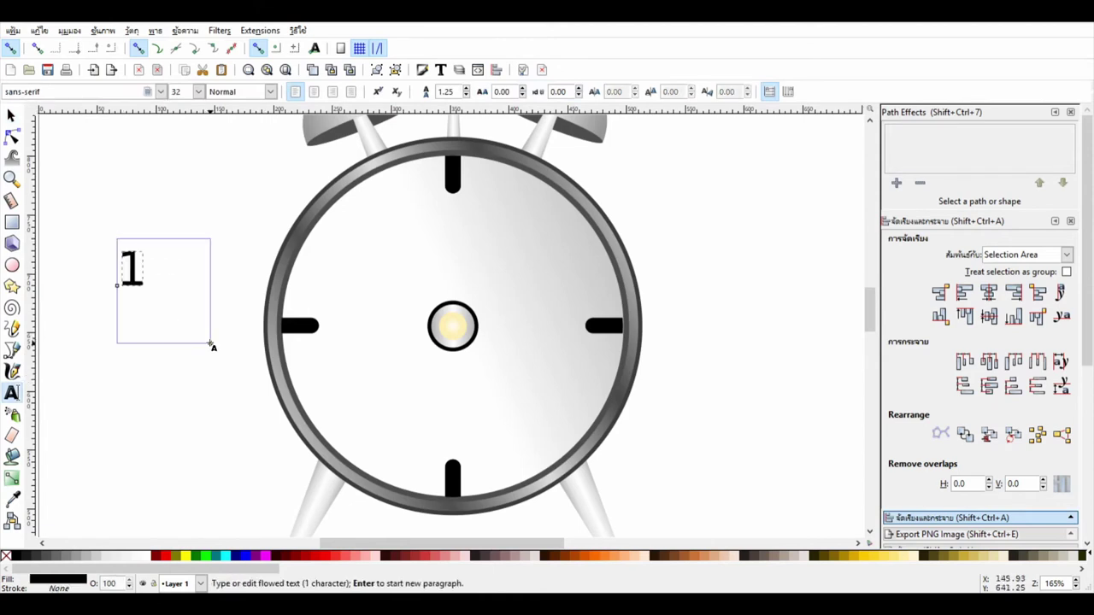
pyautogui.write('2')
pyautogui.press('F1')
pyautogui.moveTo(170, 276); pyautogui.dragTo(192, 259)
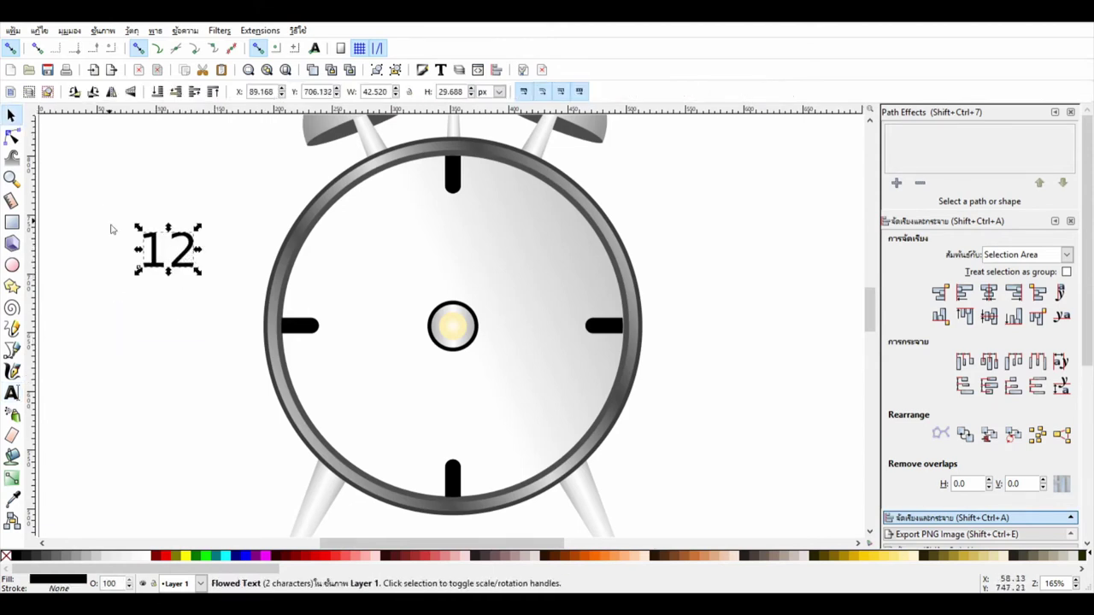
pyautogui.press('Delete')
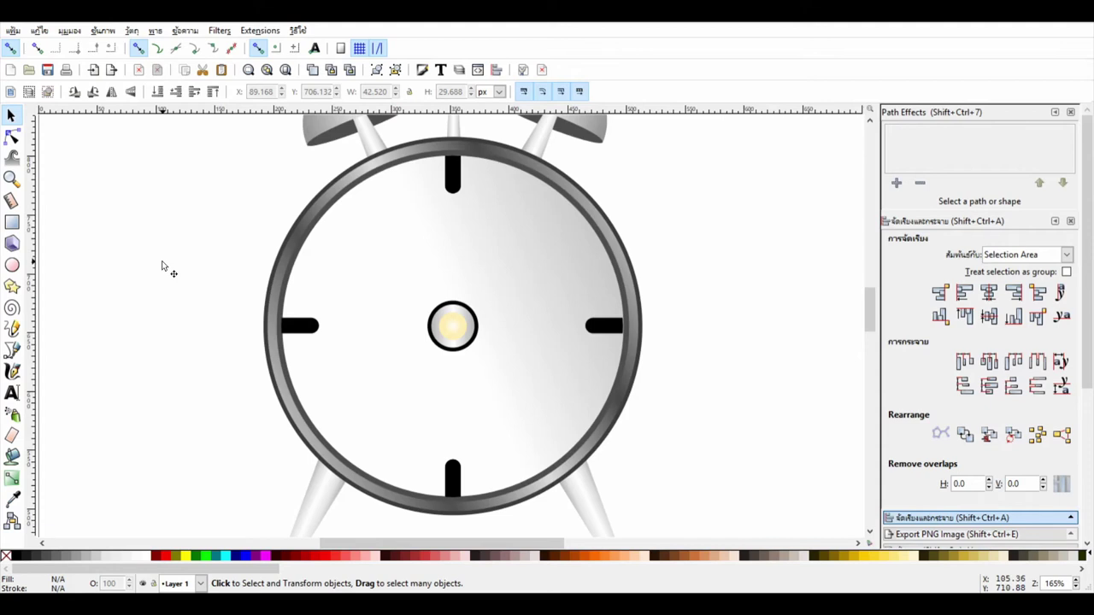
# Draw a tall thin black bar left of the clock and tilt a copy diagonally
pyautogui.press('r')
pyautogui.moveTo(99, 213)
pyautogui.mouseDown()
pyautogui.moveTo(110, 310)
pyautogui.moveTo(106, 267)
pyautogui.mouseUp()
pyautogui.press('s')
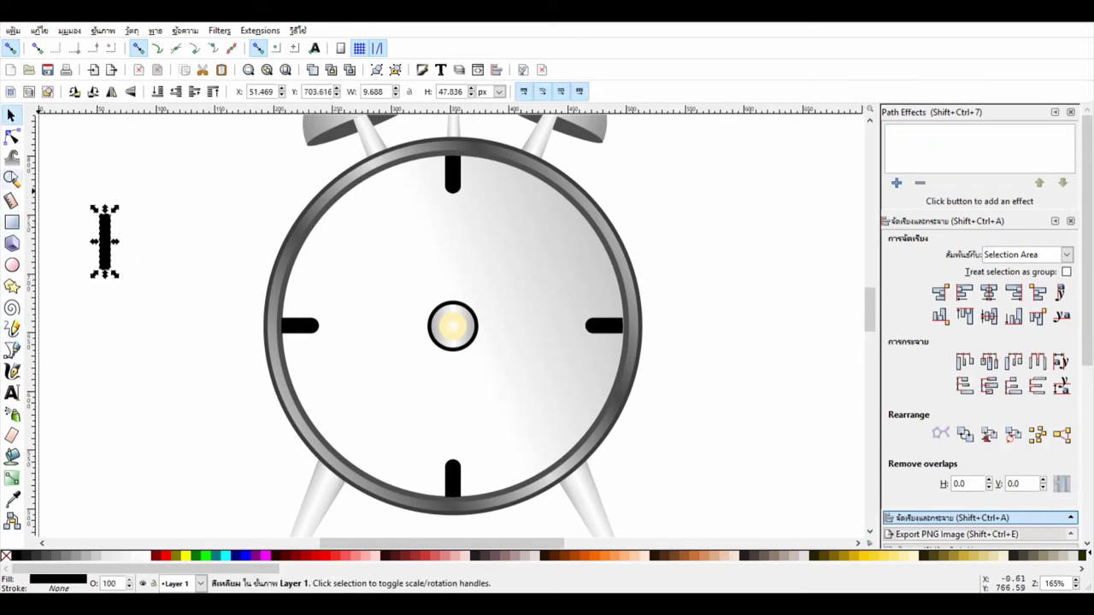
pyautogui.press('n')
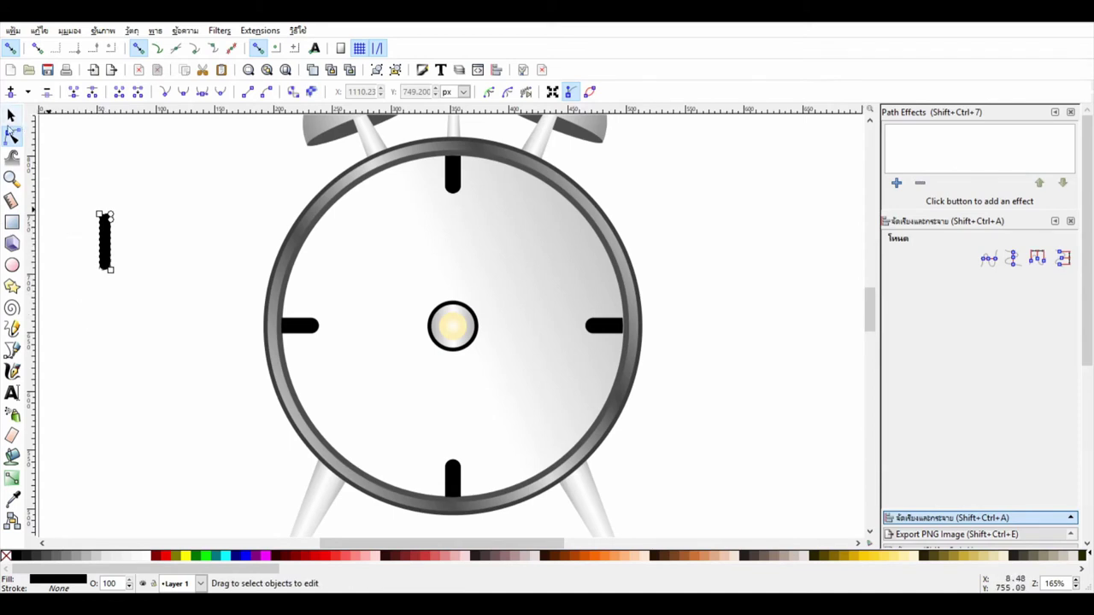
pyautogui.press('s')
pyautogui.hotkey('ctrl', 'd')
pyautogui.moveTo(106, 257); pyautogui.dragTo(136, 269)
pyautogui.click(121, 247)
pyautogui.moveTo(129, 210)
pyautogui.mouseDown()
pyautogui.moveTo(154, 228)
pyautogui.moveTo(80, 242)
pyautogui.moveTo(114, 222)
pyautogui.mouseUp()
# Group the diagonal bars into an X and narrow it to about two-thirds width
pyautogui.click(137, 239)
pyautogui.click(124, 235)
pyautogui.click(68, 257)
pyautogui.moveTo(43, 244); pyautogui.dragTo(60, 250)
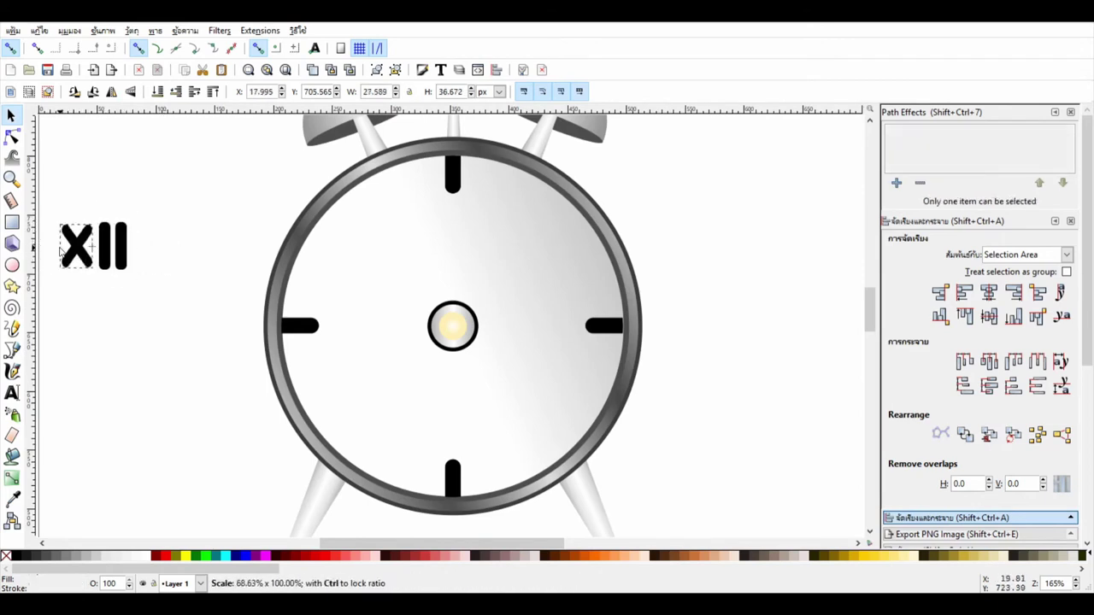
pyautogui.click(118, 248)
# Zoom in on the XII shapes and delete the X bars
pyautogui.click(11, 178)
pyautogui.moveTo(63, 208); pyautogui.dragTo(139, 291)
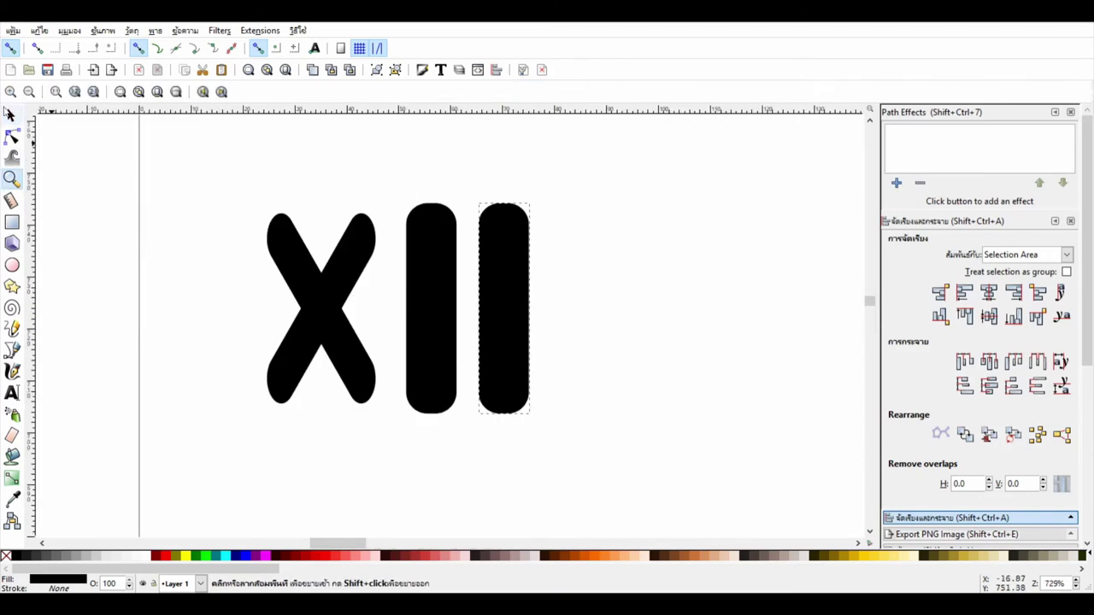
pyautogui.click(12, 136)
pyautogui.click(369, 253)
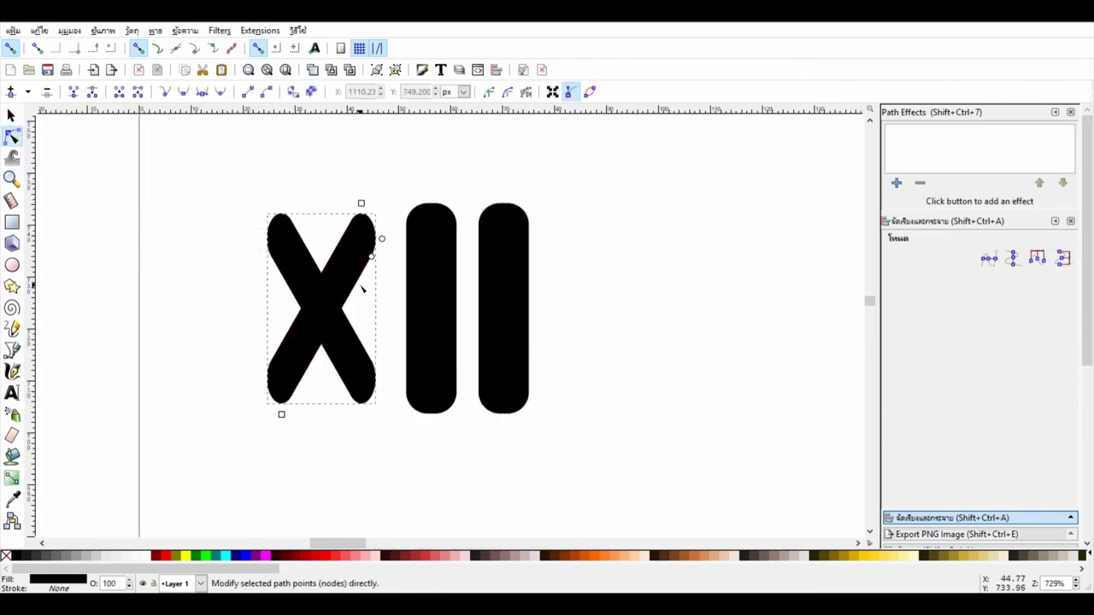
pyautogui.press('s')
pyautogui.press('Delete')
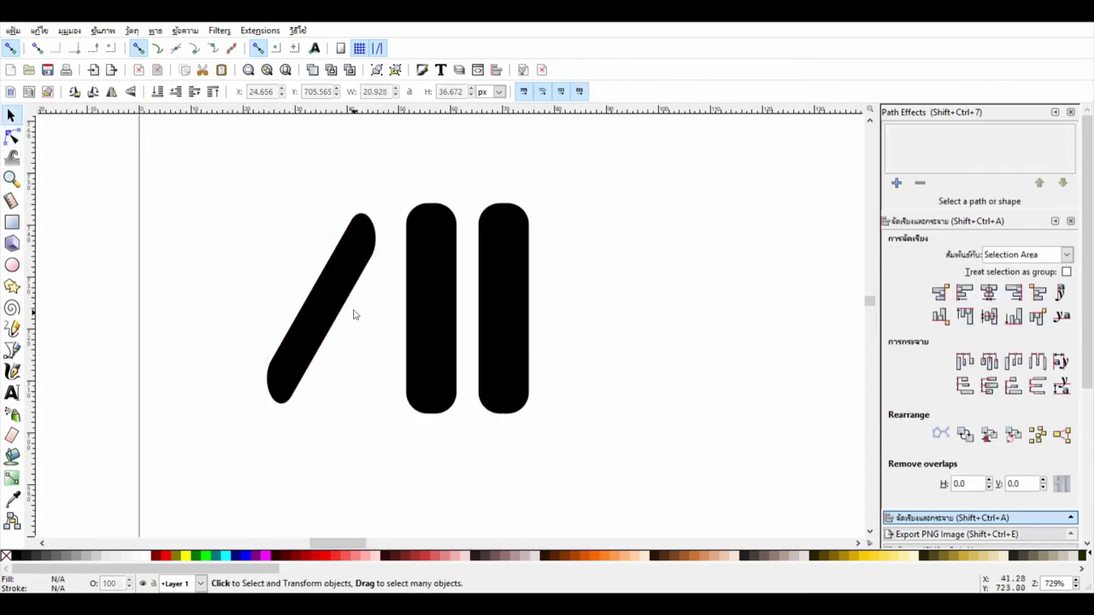
# Delete the vertical bars, square off a remaining rectangle and make it narrower
pyautogui.click(353, 313)
pyautogui.press('Delete')
pyautogui.press('Tab')
pyautogui.press('n')
pyautogui.keyDown('shift'); pyautogui.click(456, 227); pyautogui.keyUp('shift')
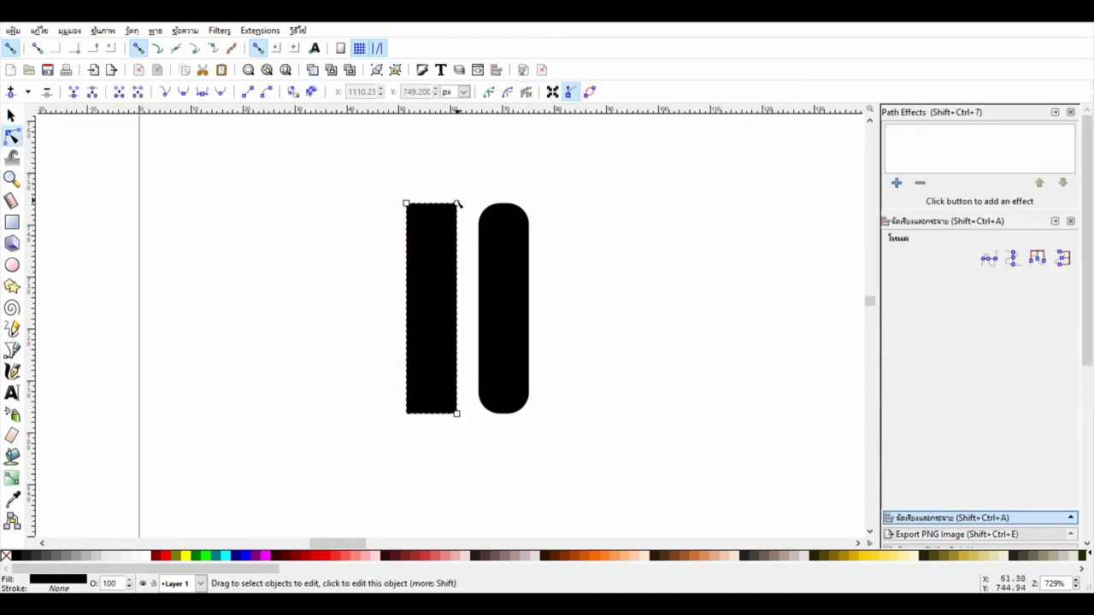
pyautogui.press('Tab')
pyautogui.press('Delete')
pyautogui.press('s')
pyautogui.click(432, 305)
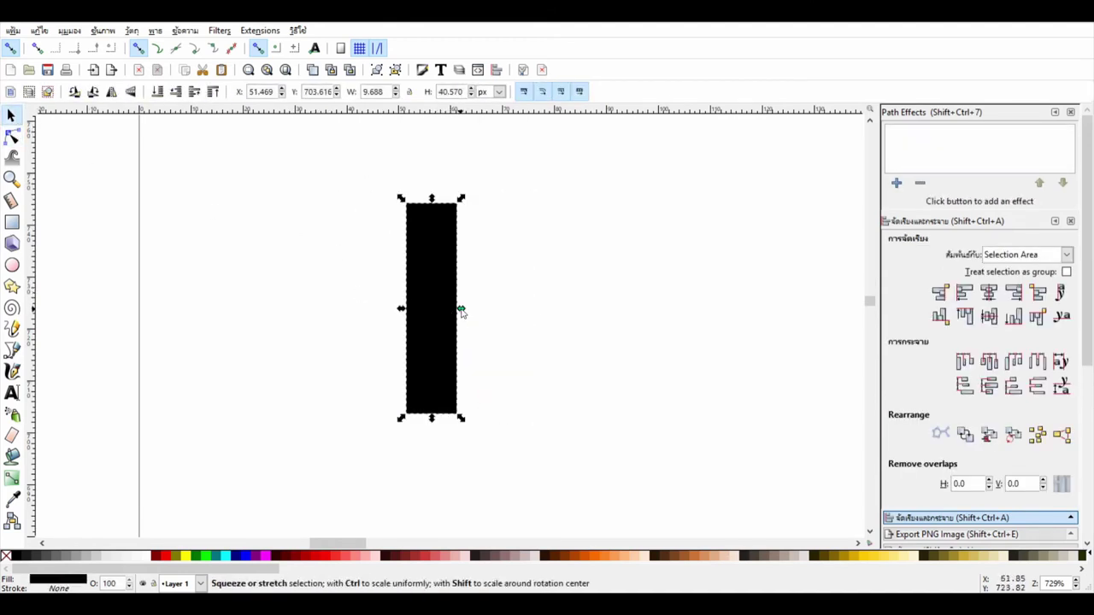
pyautogui.moveTo(459, 309); pyautogui.dragTo(446, 309)
# Tilt and mirror the last bar, then delete every remaining bar piece
pyautogui.click(432, 279)
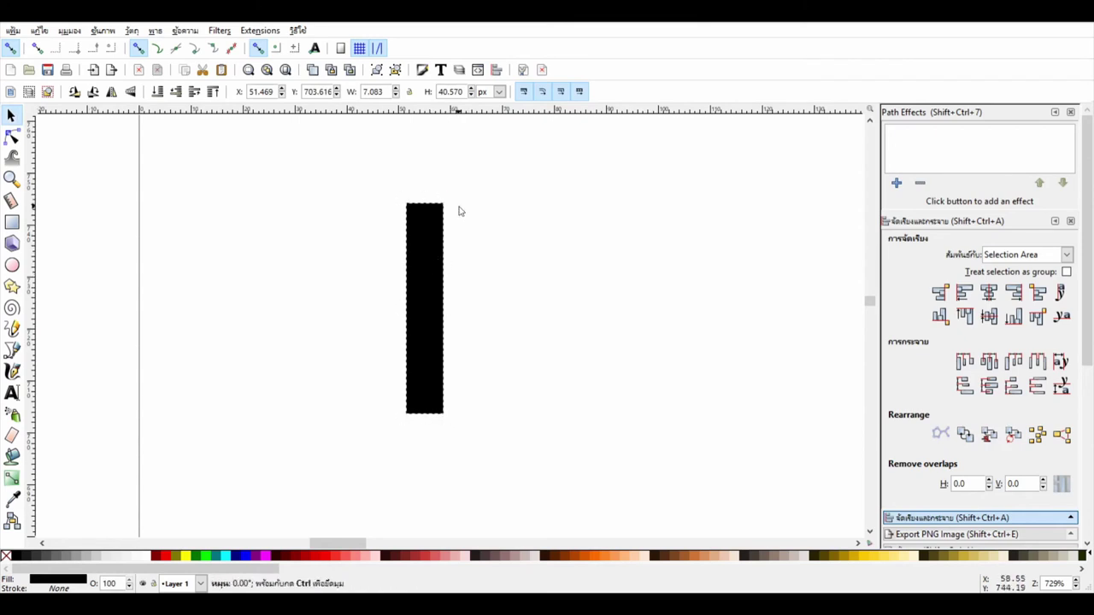
pyautogui.press(']')
pyautogui.press(']')
pyautogui.hotkey('ctrl', 'd')
pyautogui.click(130, 92)
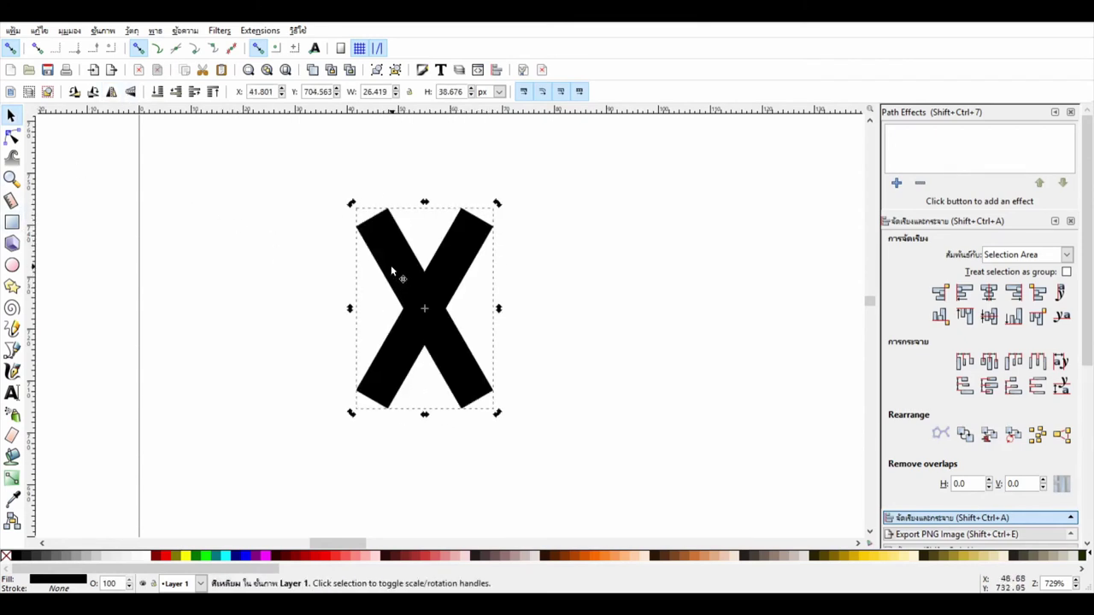
pyautogui.press('Delete')
pyautogui.hotkey('ctrl', 'a')
pyautogui.press('Delete')
# Type 'XII' in a new flowed text frame on the canvas
pyautogui.click(11, 393)
pyautogui.moveTo(199, 230); pyautogui.dragTo(438, 447)
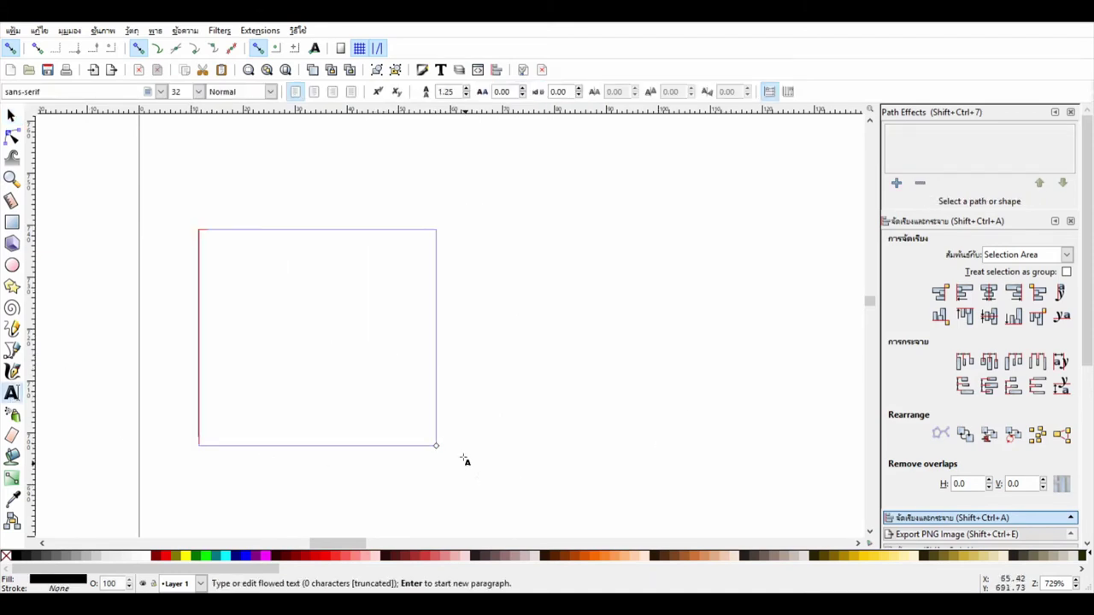
pyautogui.write('X')
pyautogui.click(333, 305)
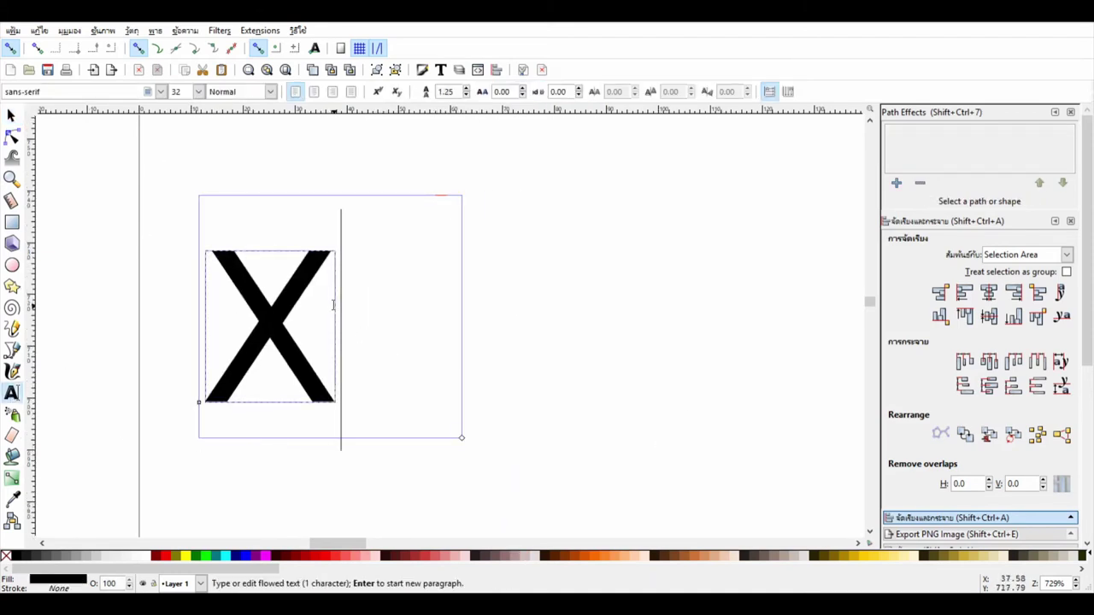
pyautogui.press('BackSpace')
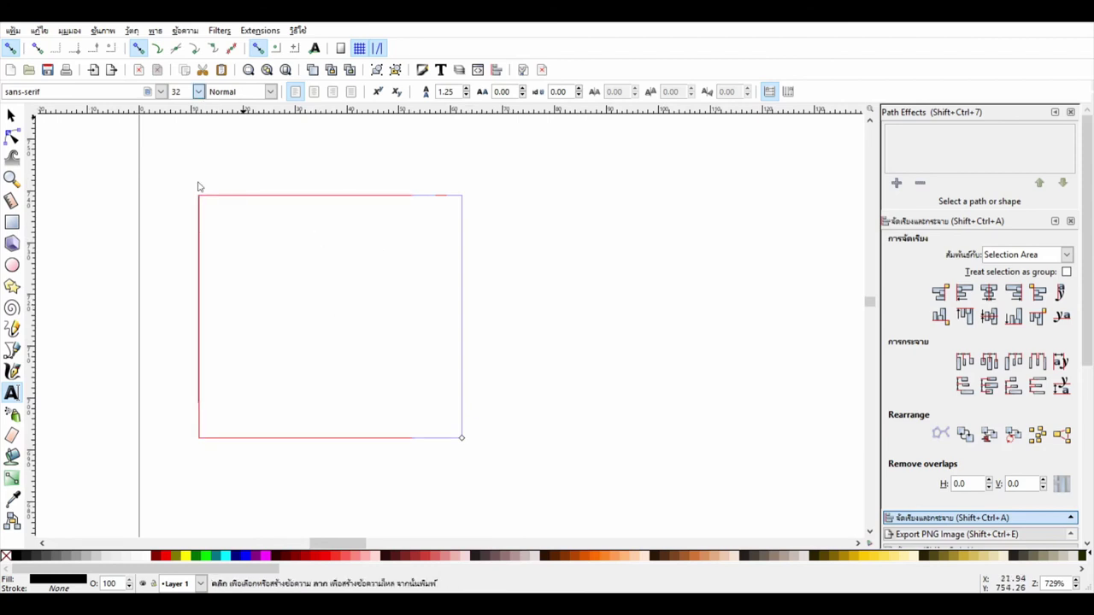
pyautogui.write('XII')
pyautogui.click(11, 116)
# Move the XII text toward the clock's top tick, then undo the move
pyautogui.moveTo(304, 281); pyautogui.dragTo(493, 236)
pyautogui.click(847, 498)
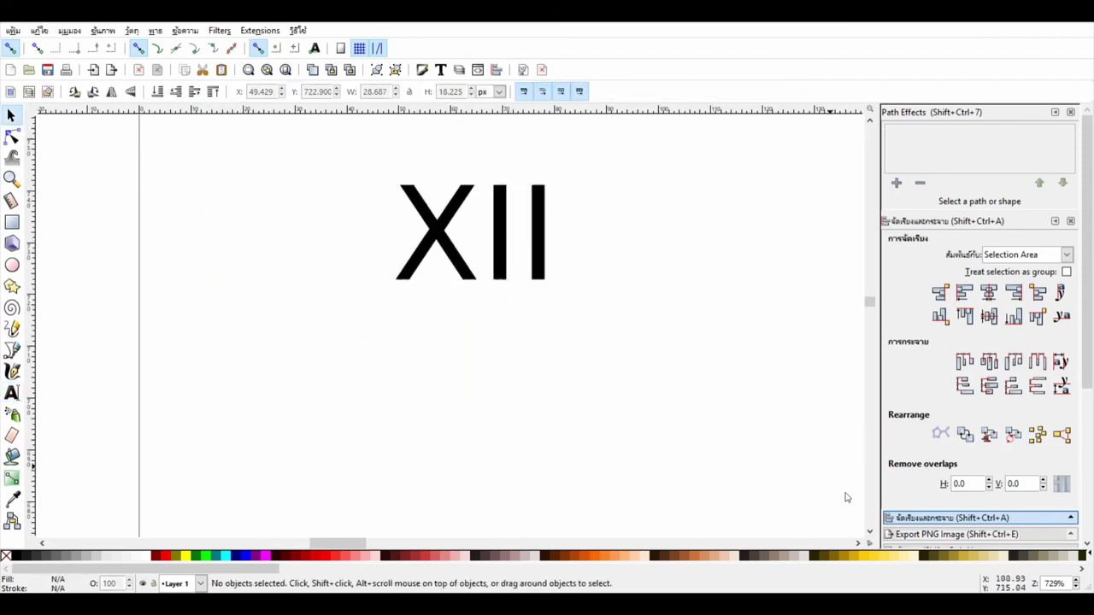
pyautogui.press('-')
pyautogui.press('-')
pyautogui.press('-')
pyautogui.click(451, 301)
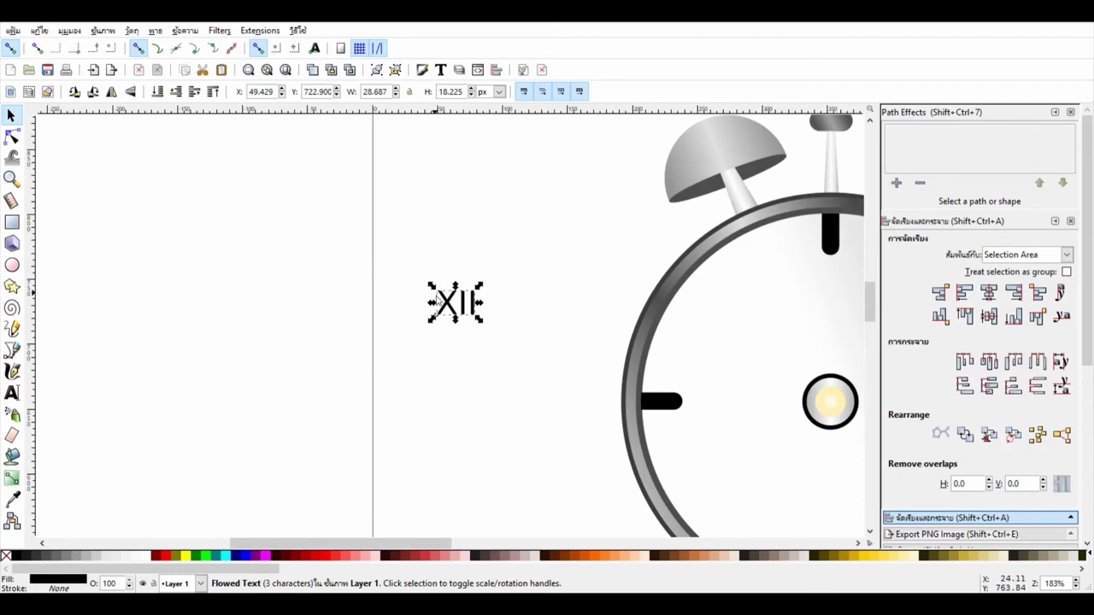
pyautogui.click(483, 311)
pyautogui.moveTo(451, 303); pyautogui.dragTo(849, 272)
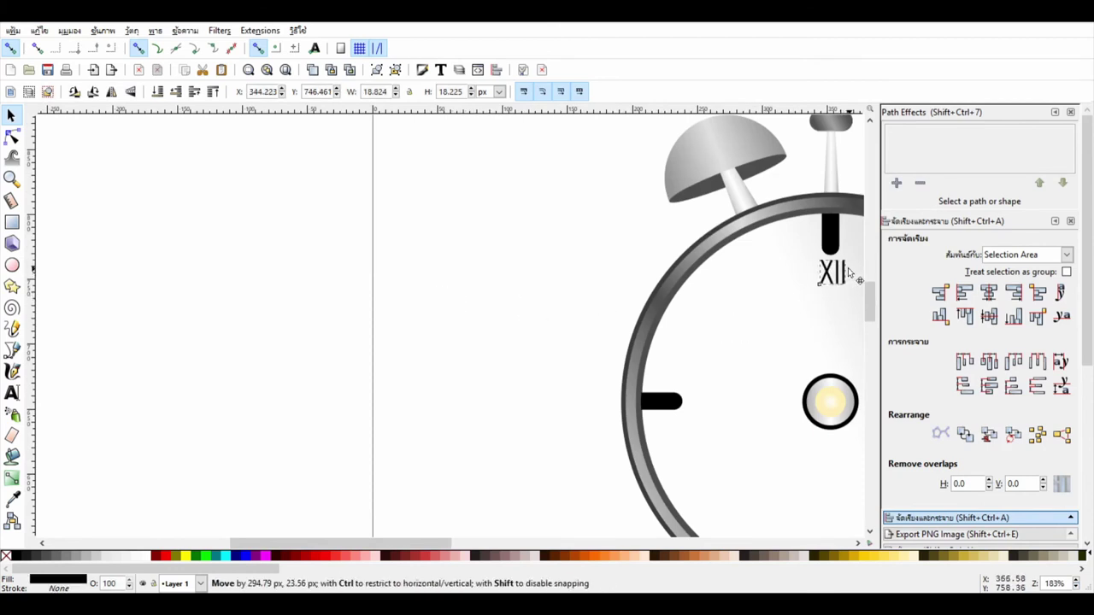
pyautogui.hotkey('ctrl', 'z')
pyautogui.hotkey('ctrl', 'z')
# Type '12' in a new text frame beside the clock
pyautogui.press('t')
pyautogui.moveTo(387, 213); pyautogui.dragTo(509, 324)
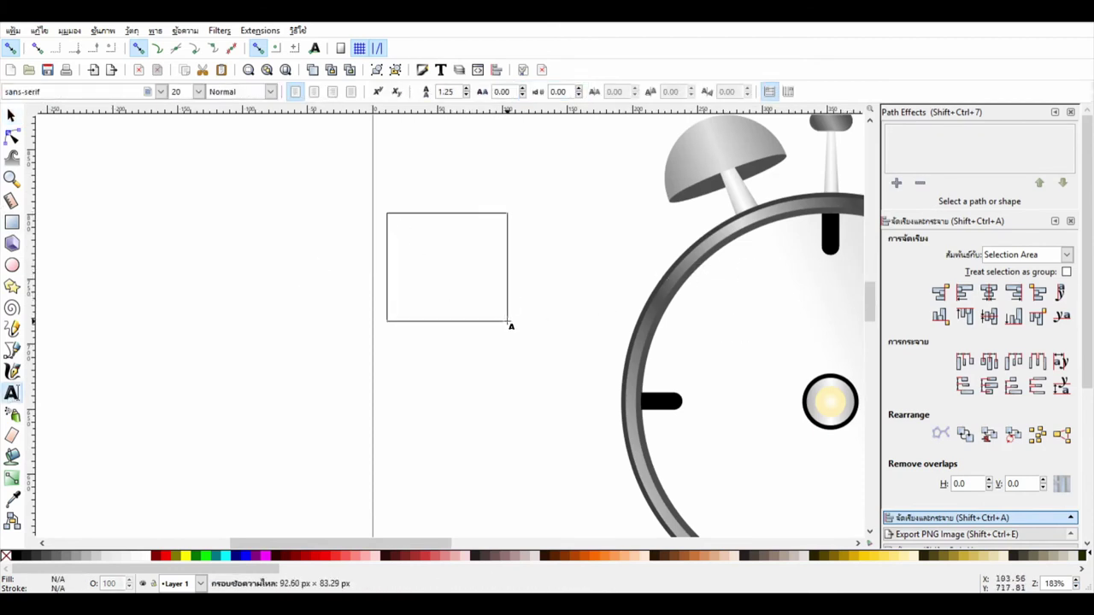
pyautogui.write('2')
pyautogui.press('BackSpace')
pyautogui.write('12')
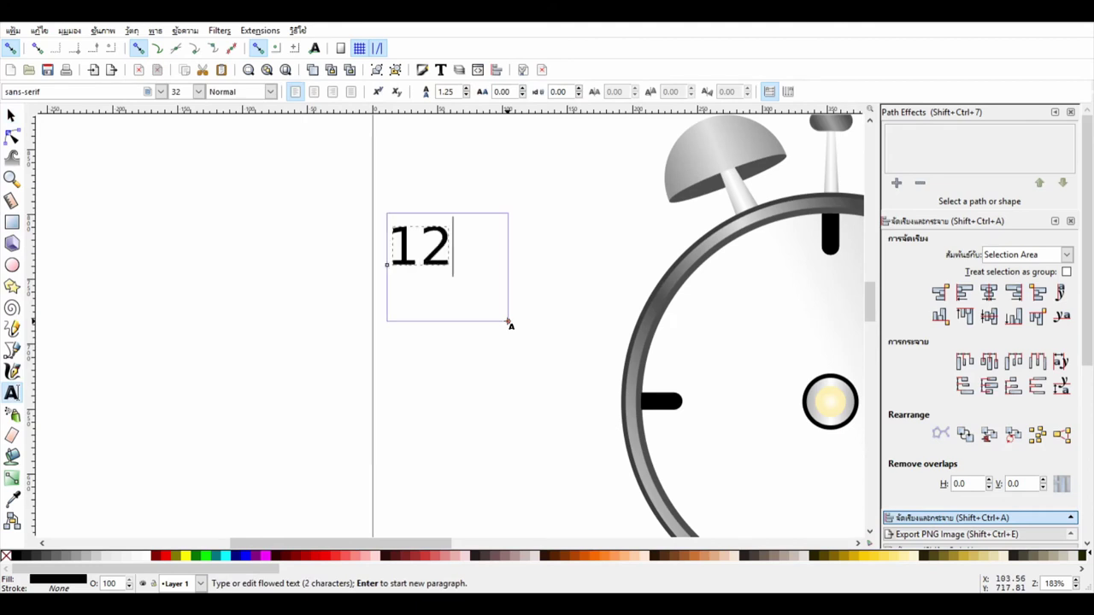
pyautogui.hotkey('shift', 'Left')
pyautogui.hotkey('shift', 'Left')
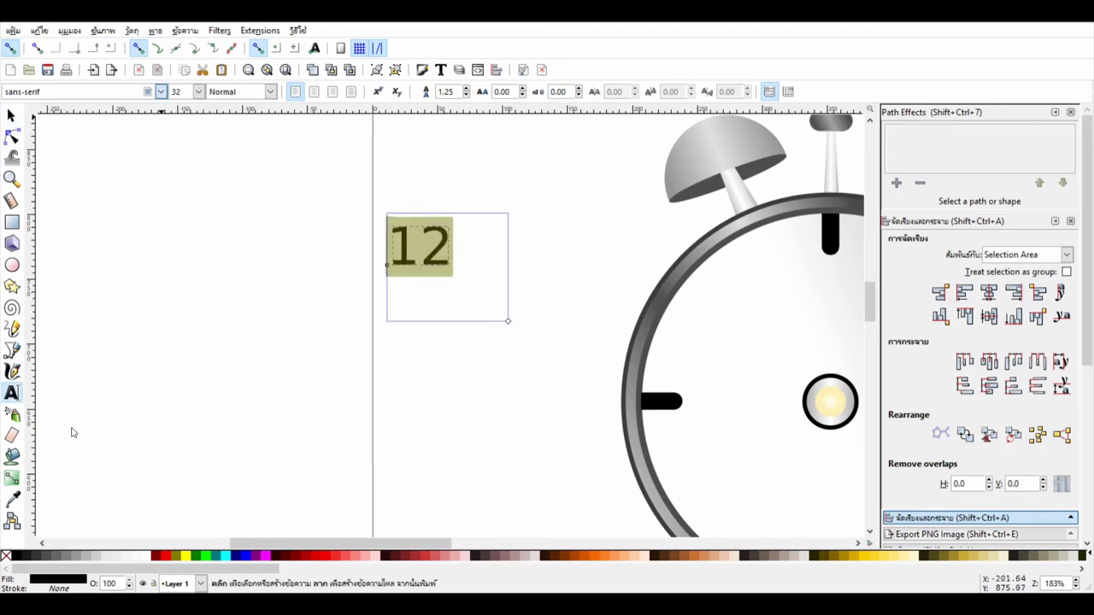
# Set the 12 to Script MT Bold and place it under the top tick
pyautogui.click(72, 432)
pyautogui.moveTo(67, 92); pyautogui.dragTo(14, 91)
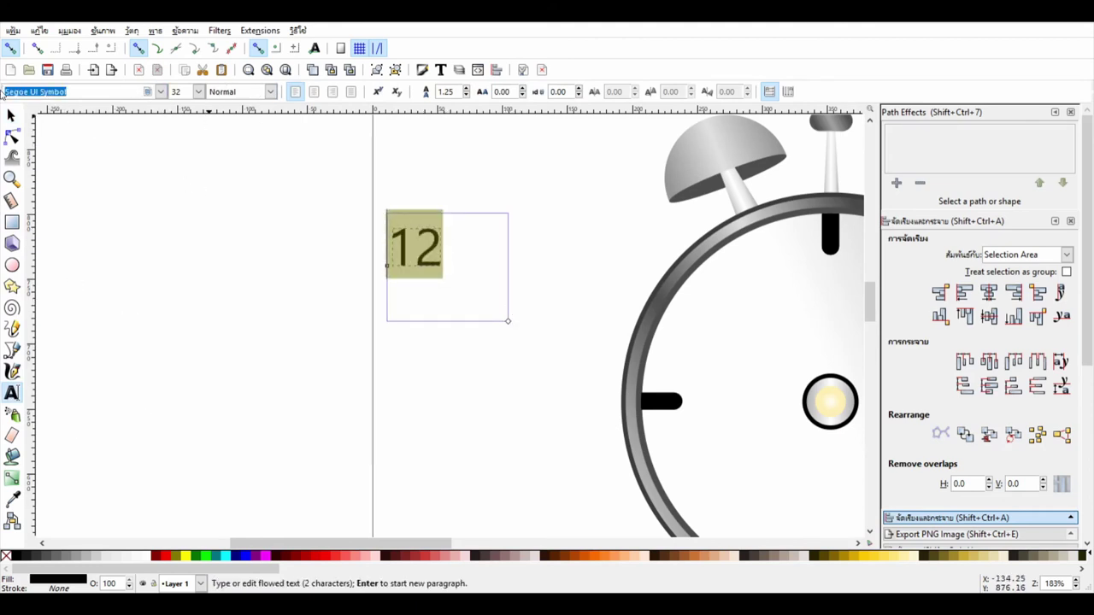
pyautogui.write('Script MT Bold')
pyautogui.press('Return')
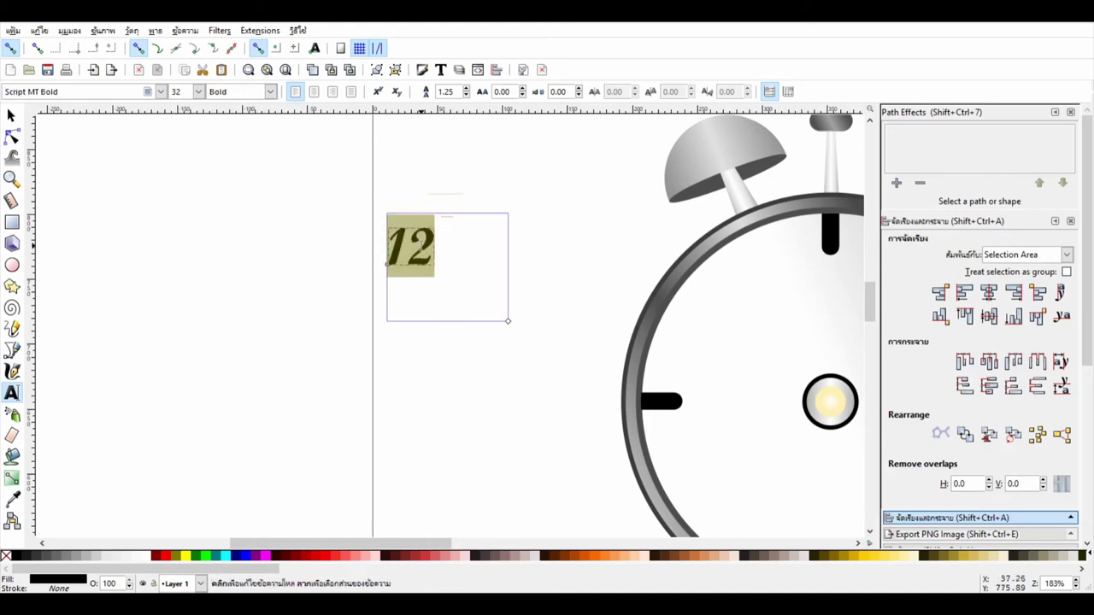
pyautogui.click(264, 269)
pyautogui.press('F1')
pyautogui.moveTo(431, 256); pyautogui.dragTo(849, 289)
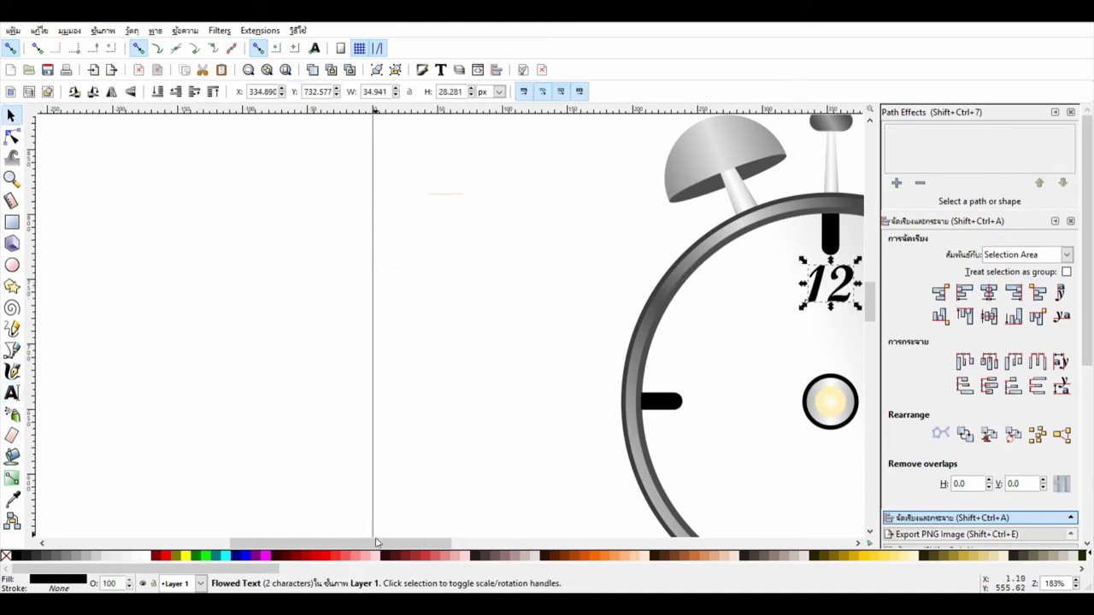
# Duplicate the 12 and change the copy's text to '9'
pyautogui.hscroll(9, 838, 286)
pyautogui.hotkey('ctrl', 'd')
pyautogui.moveTo(539, 286); pyautogui.dragTo(625, 422)
pyautogui.click(624, 422)
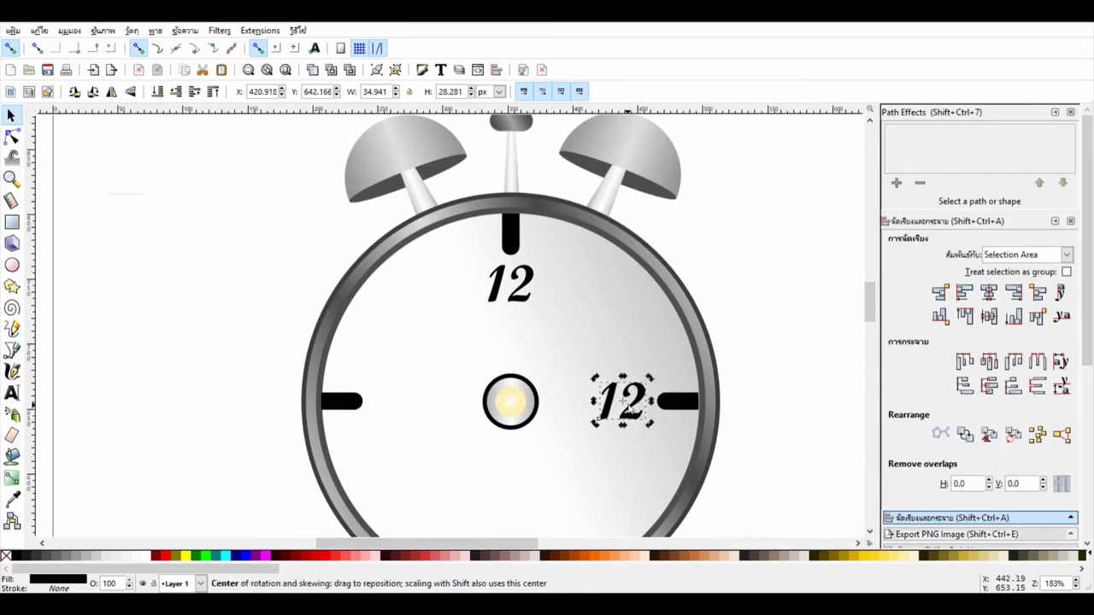
pyautogui.doubleClick(625, 422)
pyautogui.hotkey('ctrl', 'a')
pyautogui.write('9')
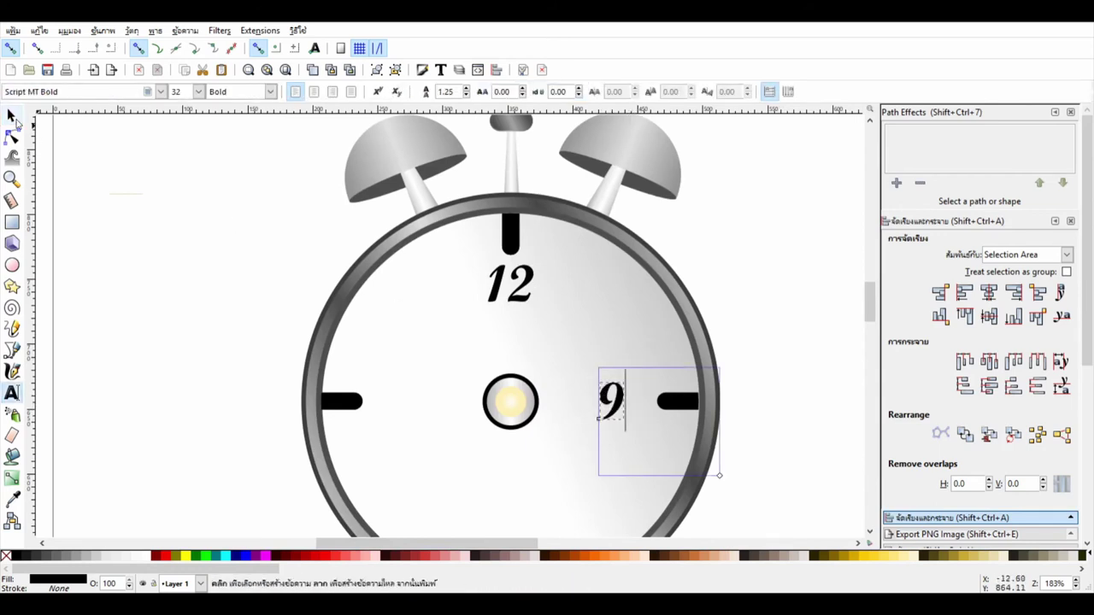
pyautogui.press('F1')
# Position the 9 by the left tick and paste a copy edited to '6'
pyautogui.moveTo(623, 415); pyautogui.dragTo(399, 416)
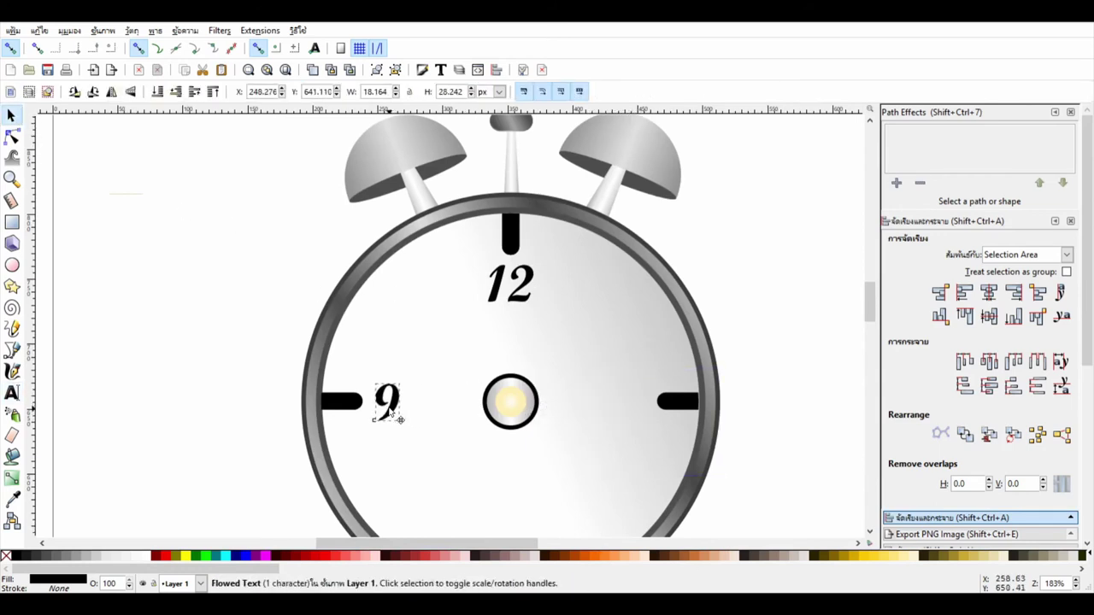
pyautogui.scroll(-3, 416, 406)
pyautogui.moveTo(405, 318); pyautogui.dragTo(505, 408)
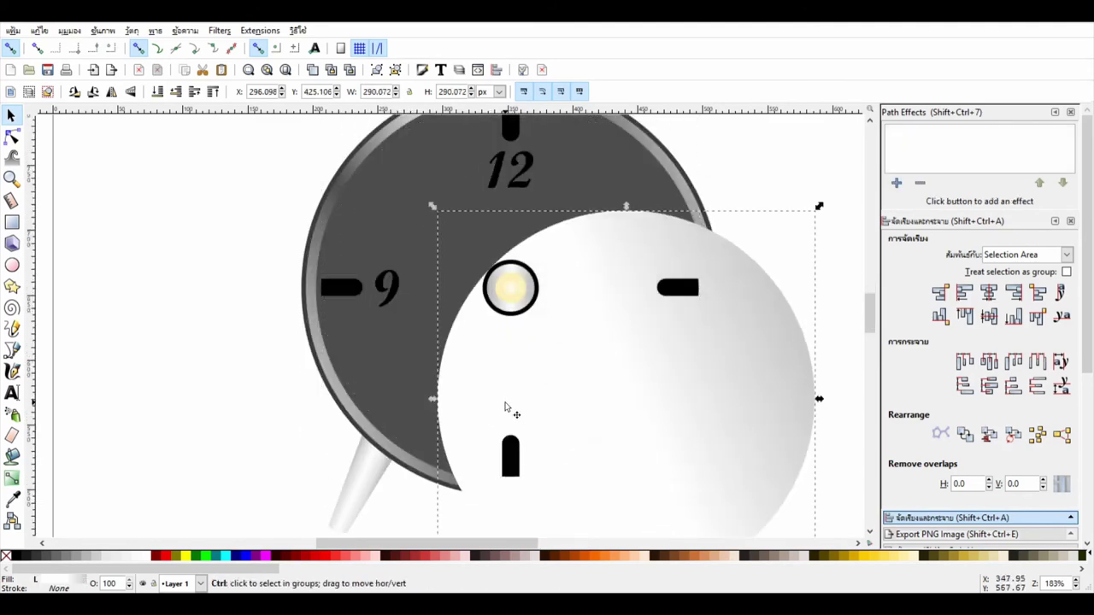
pyautogui.hotkey('ctrl', 'z')
pyautogui.hotkey('ctrl', 'v')
pyautogui.write('6')
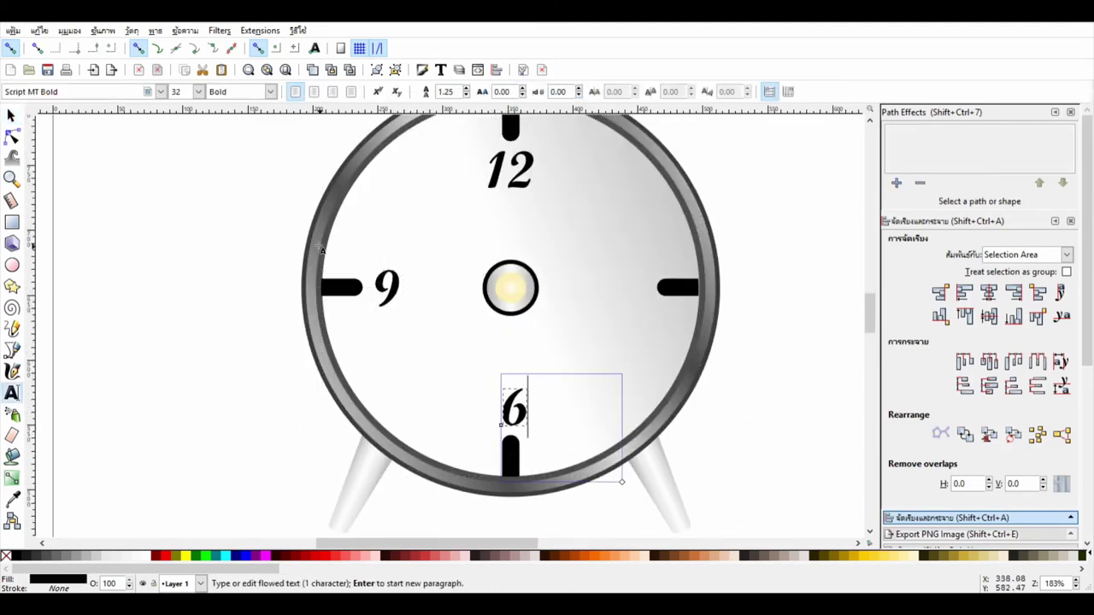
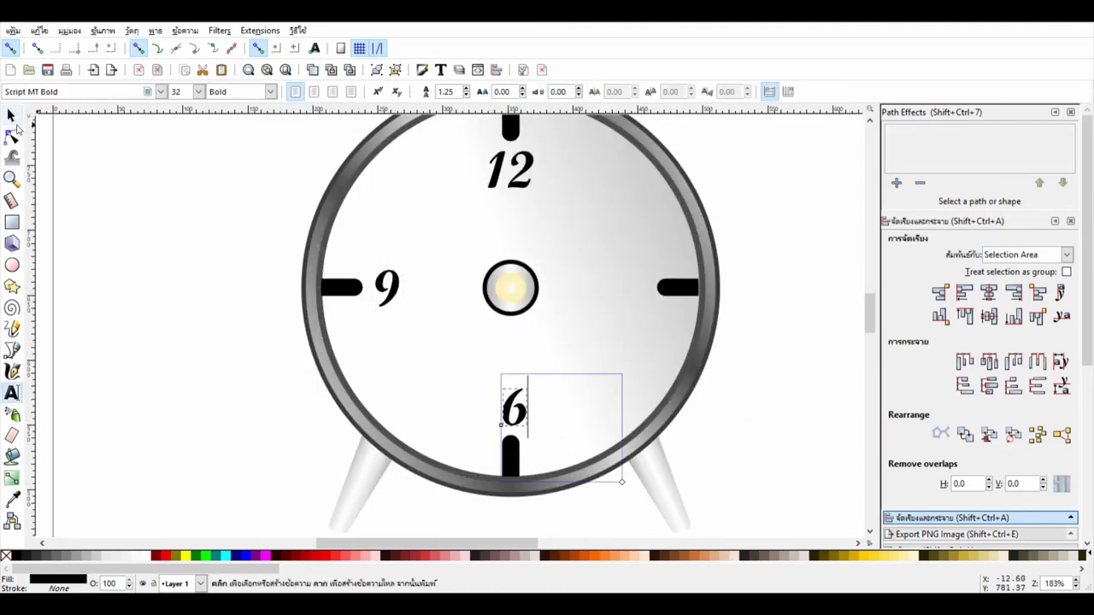
# Duplicate the numeral 6 and retype the copy as 3 at the 3 o'clock position
pyautogui.press('F1')
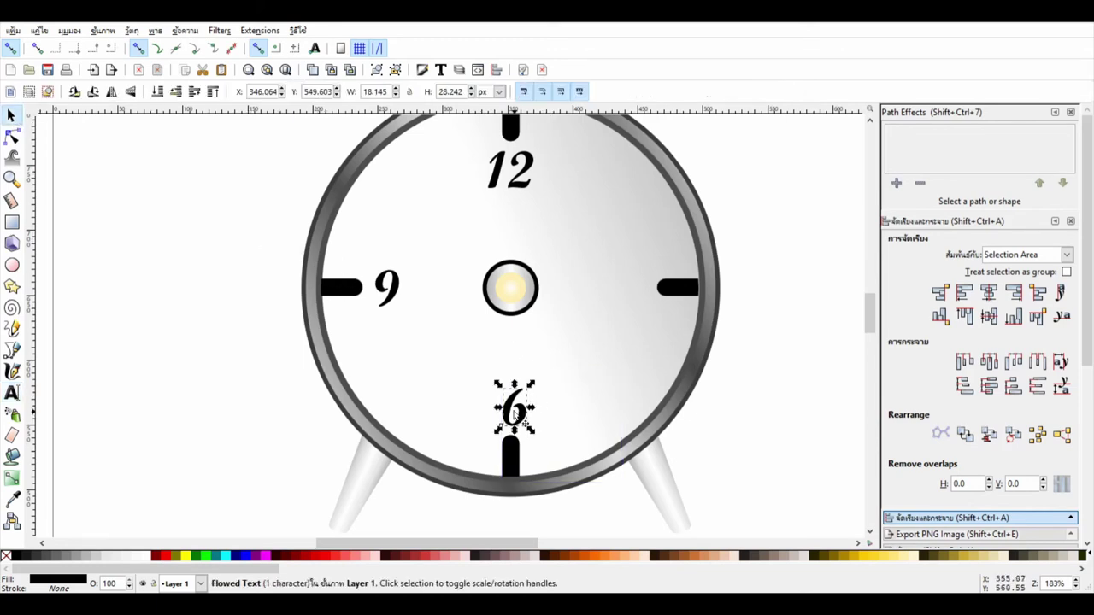
pyautogui.click(527, 420)
pyautogui.hotkey('ctrl', 'v')
pyautogui.doubleClick(642, 295)
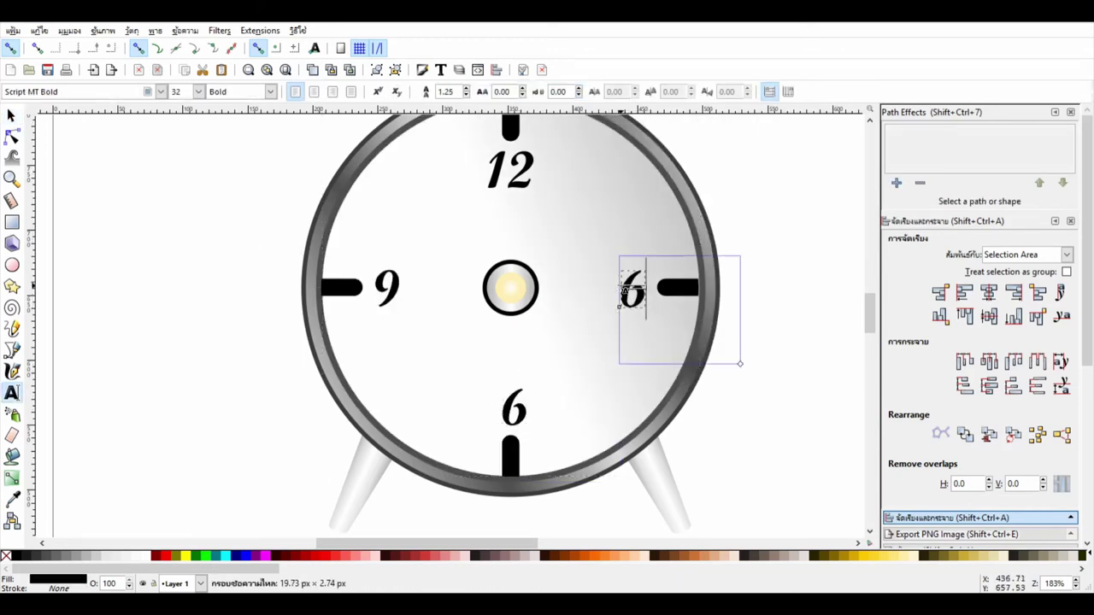
pyautogui.hotkey('ctrl', 'a')
pyautogui.write('3')
pyautogui.press('F1')
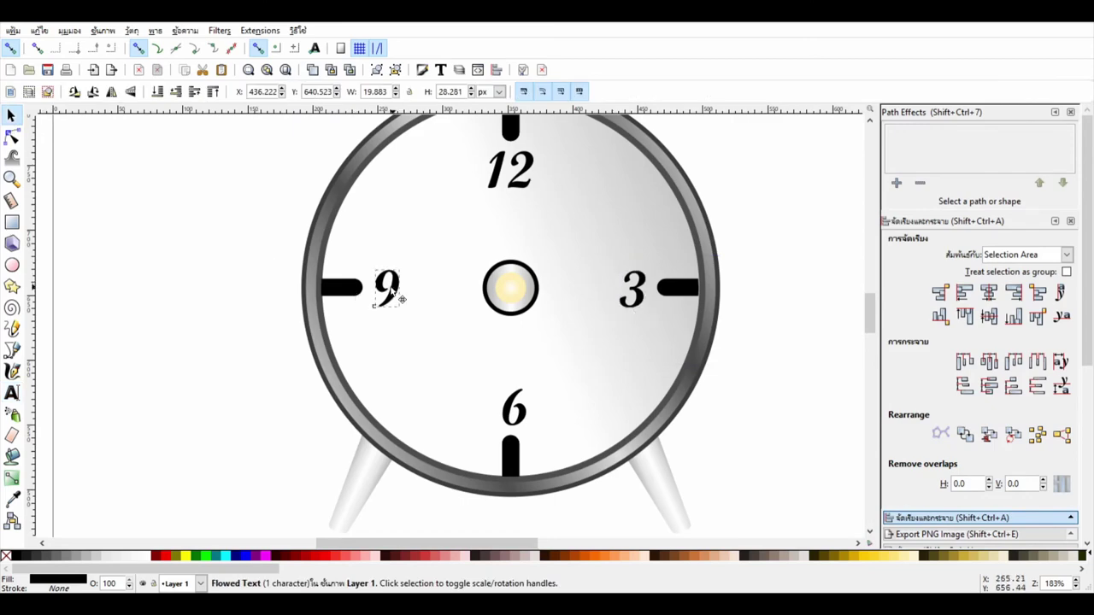
# Nudge the 9 slightly left and check the placement of the 3, 6 and 12 numerals
pyautogui.moveTo(402, 286); pyautogui.dragTo(393, 287)
pyautogui.click(637, 291)
pyautogui.click(514, 411)
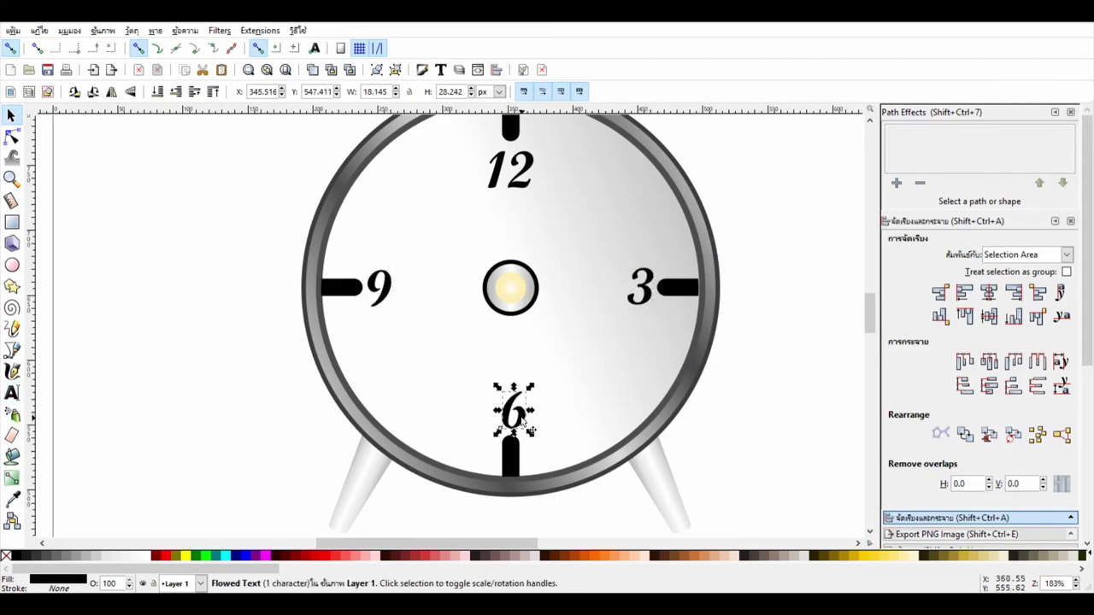
pyautogui.click(511, 168)
pyautogui.press('Escape')
# Check the 3, 12 and 6 o'clock tick marks against the numerals
pyautogui.scroll(2, 692, 336)
pyautogui.click(692, 337)
pyautogui.keyDown('shift'); pyautogui.click(511, 176); pyautogui.keyUp('shift')
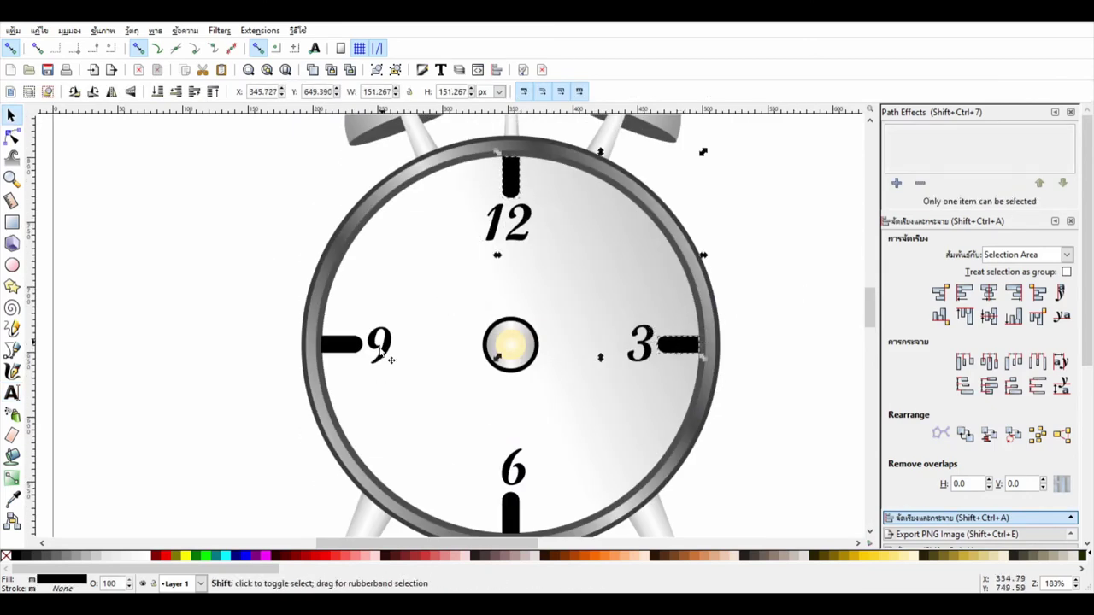
pyautogui.keyDown('shift'); pyautogui.click(514, 514); pyautogui.keyUp('shift')
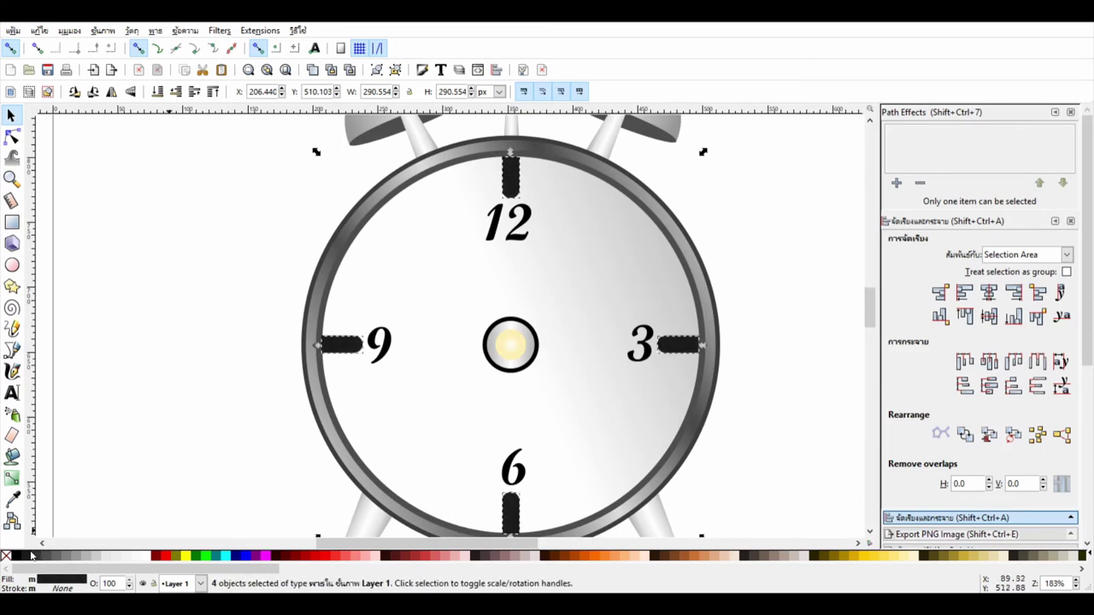
pyautogui.click(825, 349)
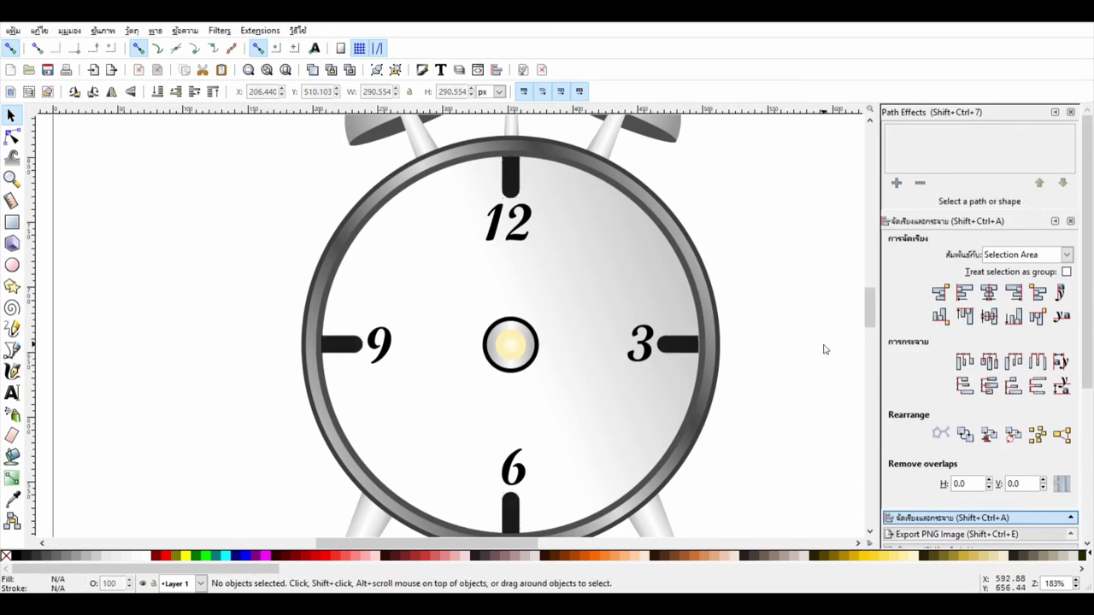
# Draw a tall closed triangle with the Bezier tool left of the clock face
pyautogui.click(12, 351)
pyautogui.click(196, 155)
pyautogui.click(143, 391)
pyautogui.click(192, 393)
pyautogui.click(197, 157)
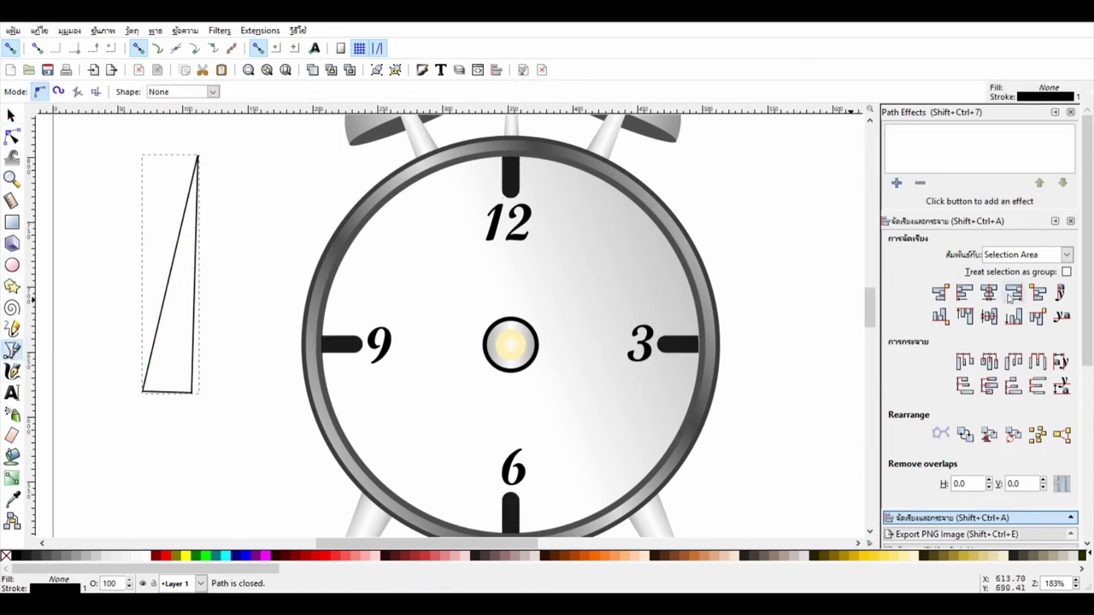
# Narrow the triangle's base and centre its top point over the base
pyautogui.click(12, 115)
pyautogui.click(12, 136)
pyautogui.moveTo(198, 157); pyautogui.dragTo(180, 163)
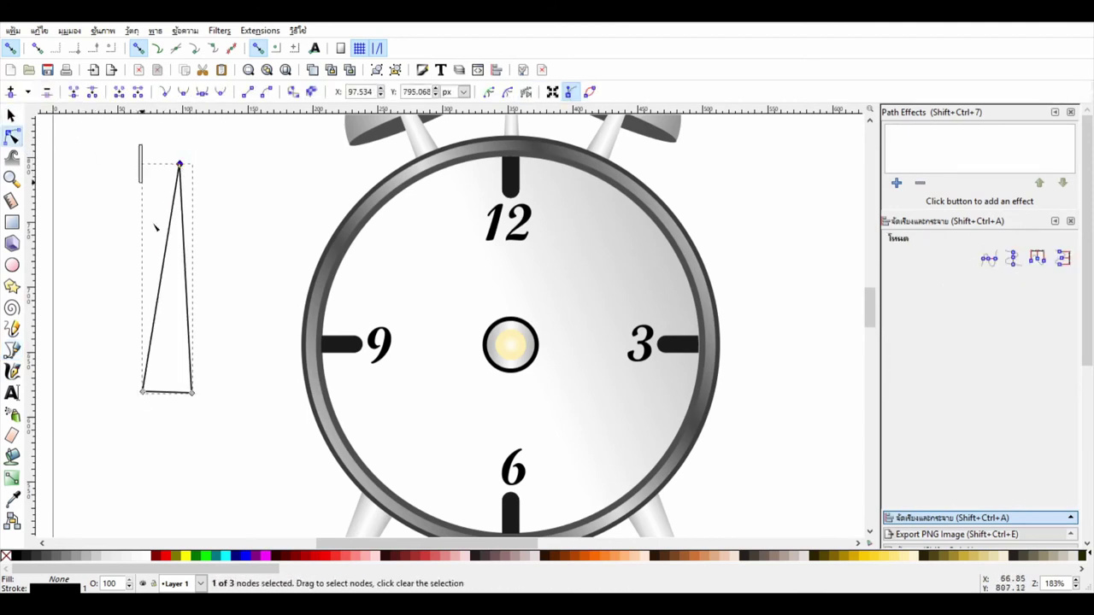
pyautogui.click(1012, 258)
pyautogui.moveTo(193, 392); pyautogui.dragTo(170, 391)
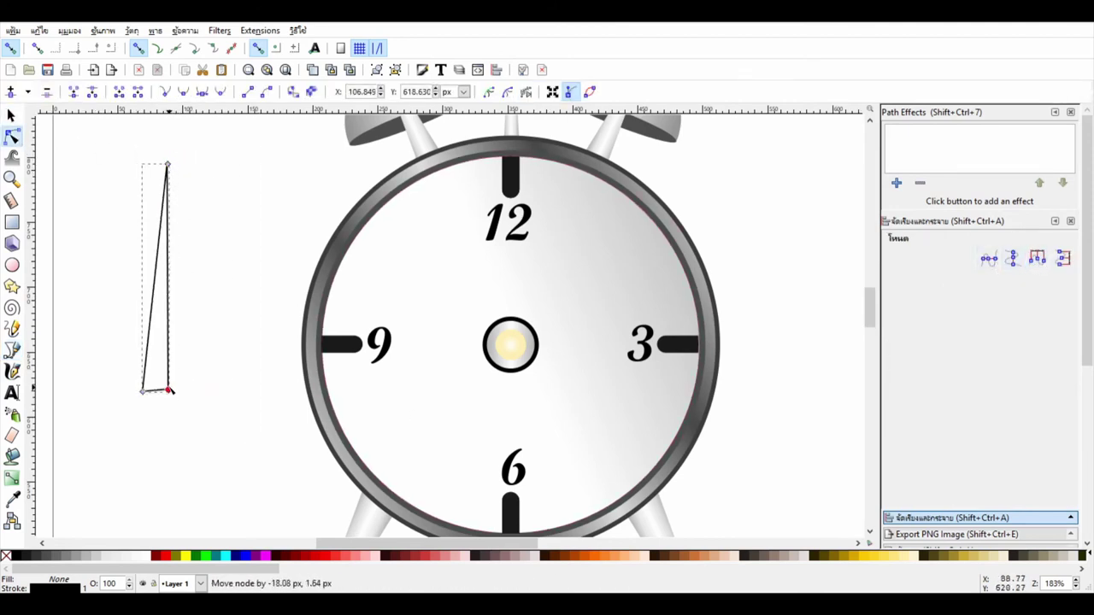
pyautogui.moveTo(99, 147); pyautogui.dragTo(260, 450)
pyautogui.click(1037, 258)
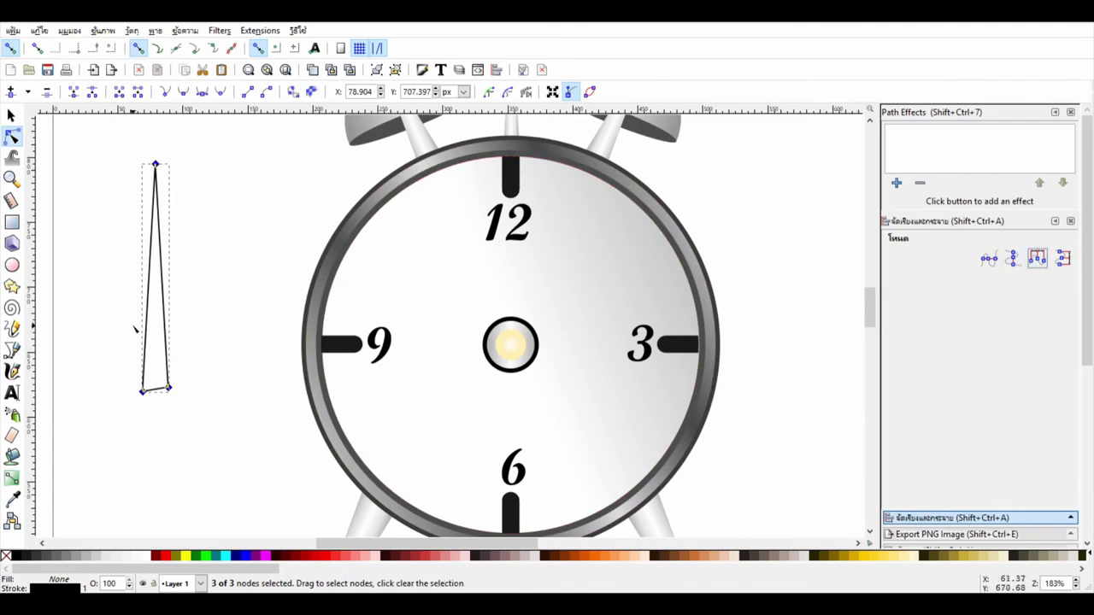
pyautogui.moveTo(169, 390); pyautogui.dragTo(184, 393)
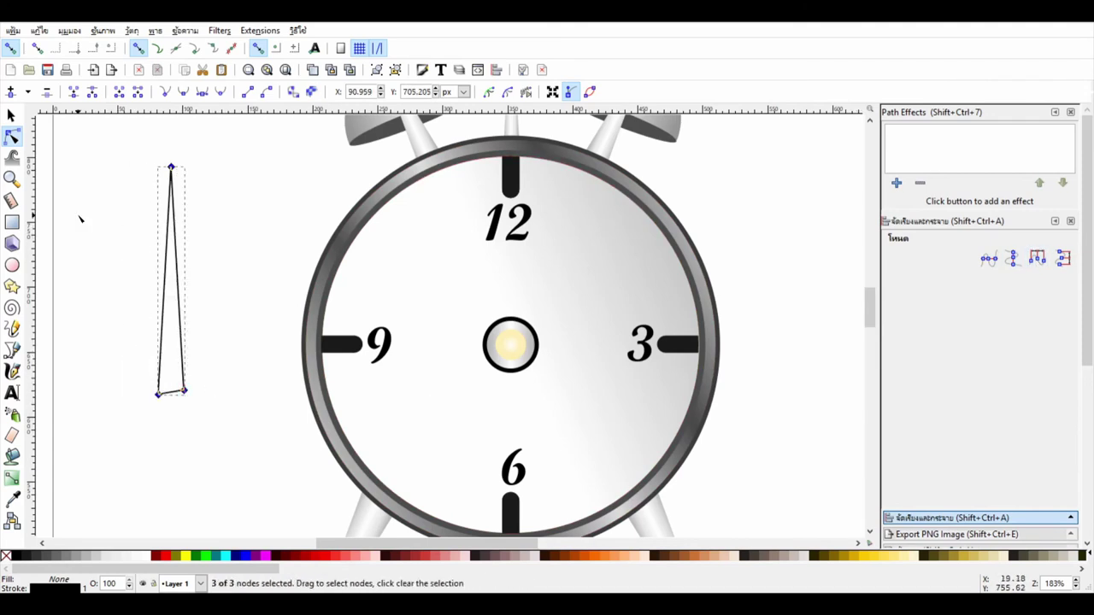
# Fill the triangle with a dark grey and shift it slightly right
pyautogui.click(50, 564)
pyautogui.press('s')
pyautogui.moveTo(183, 276); pyautogui.dragTo(193, 276)
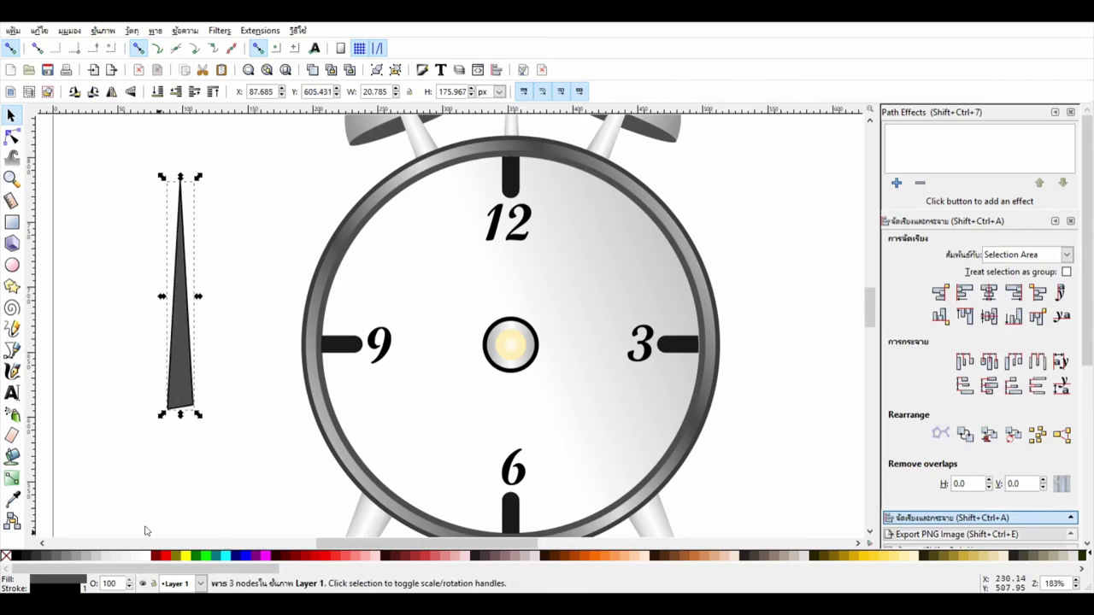
pyautogui.click(60, 559)
pyautogui.hotkey('ctrl', 'shift', 'f')
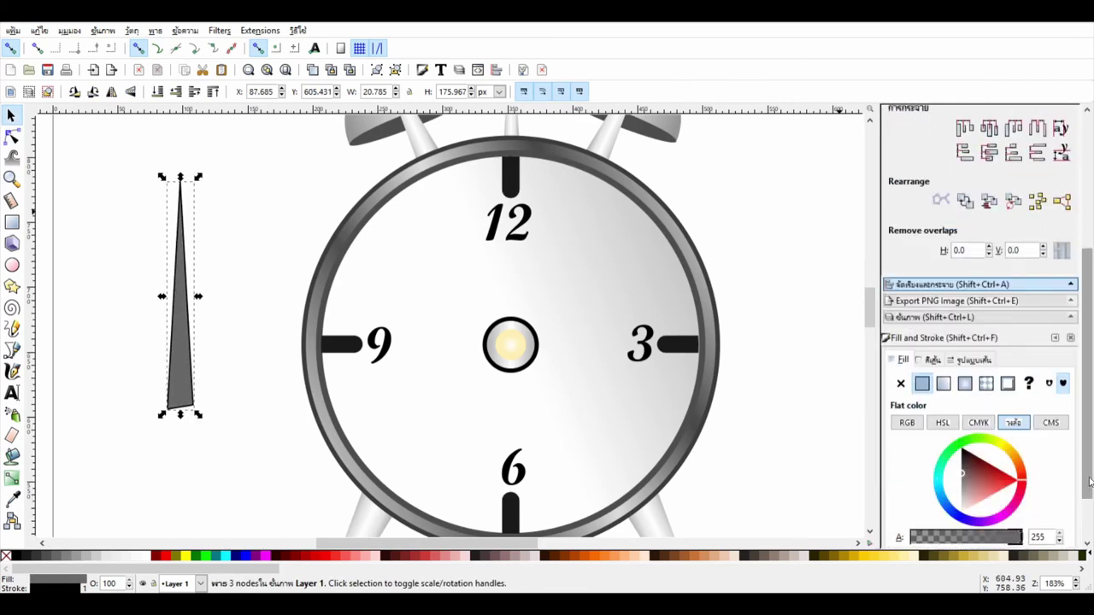
# Lower the tip node and make it smooth for a gently curved point
pyautogui.click(12, 136)
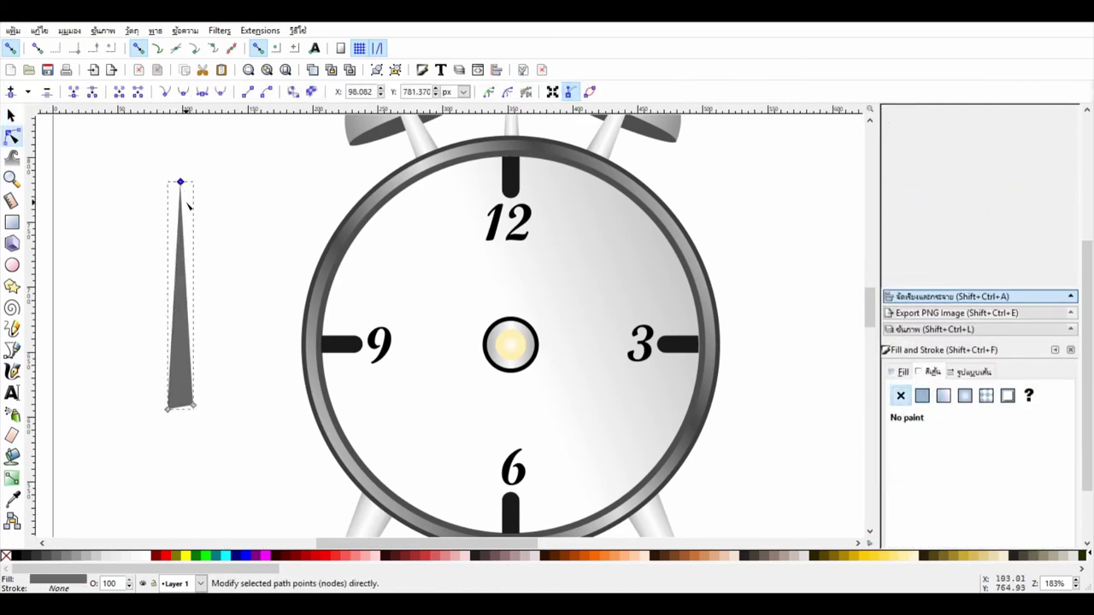
pyautogui.moveTo(182, 183); pyautogui.dragTo(176, 220)
pyautogui.click(248, 92)
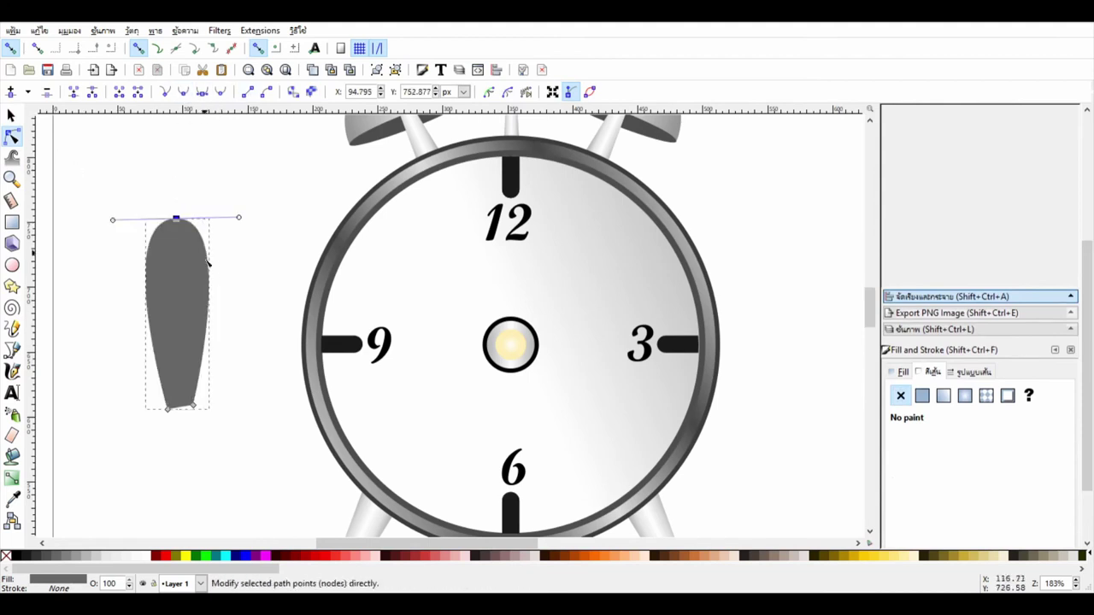
pyautogui.moveTo(244, 218); pyautogui.dragTo(199, 220)
# Zoom in and pull the tip node's handles inward to sharpen the point
pyautogui.press('z')
pyautogui.moveTo(122, 196); pyautogui.dragTo(231, 329)
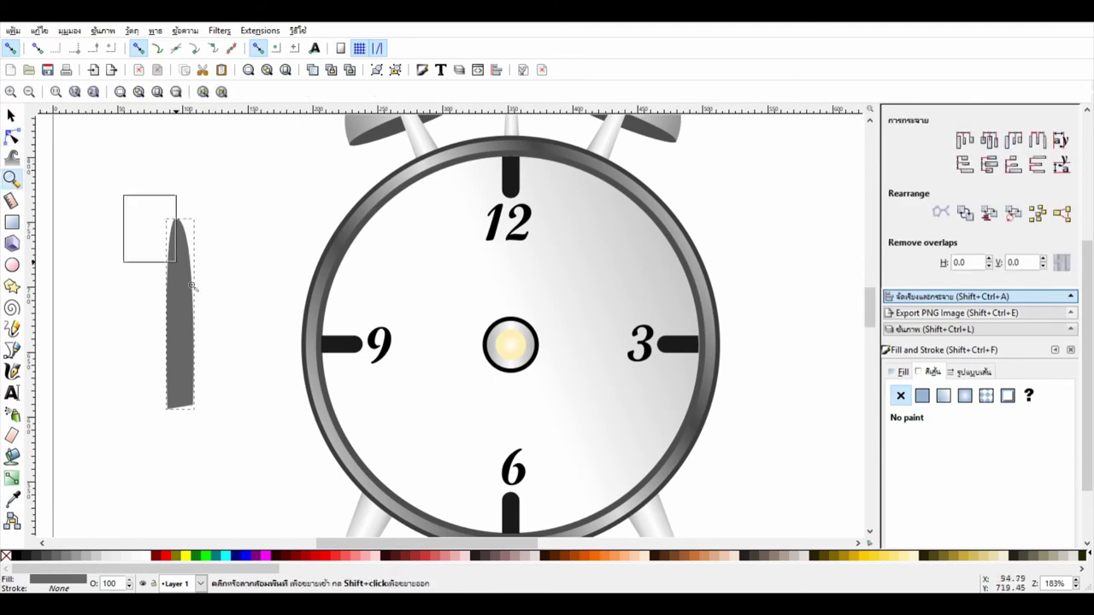
pyautogui.press('n')
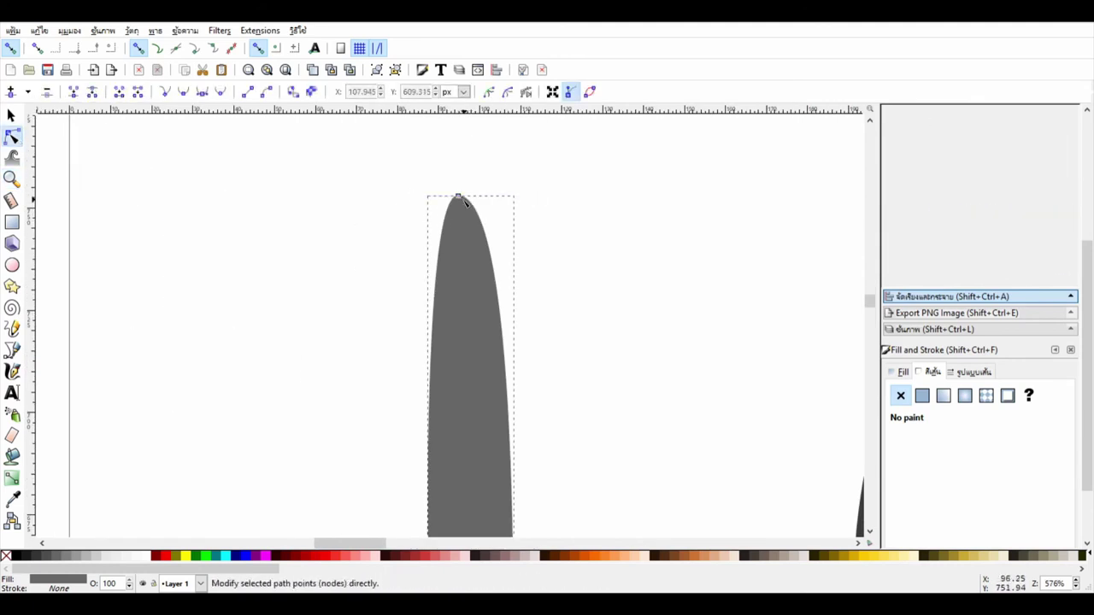
pyautogui.click(462, 199)
pyautogui.moveTo(425, 198); pyautogui.dragTo(444, 199)
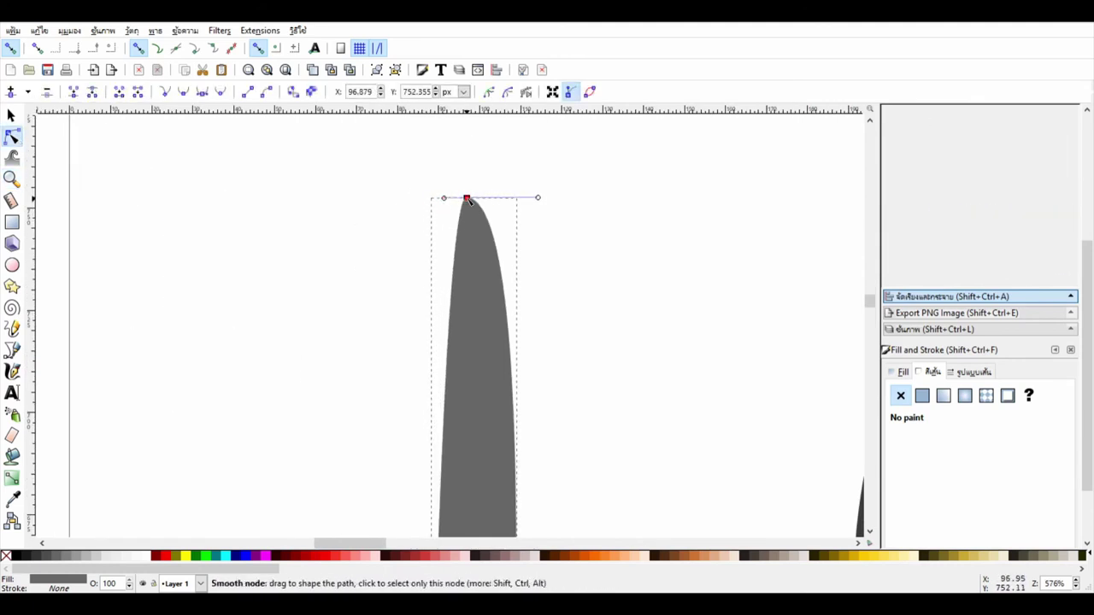
pyautogui.moveTo(537, 198); pyautogui.dragTo(491, 198)
pyautogui.click(780, 454)
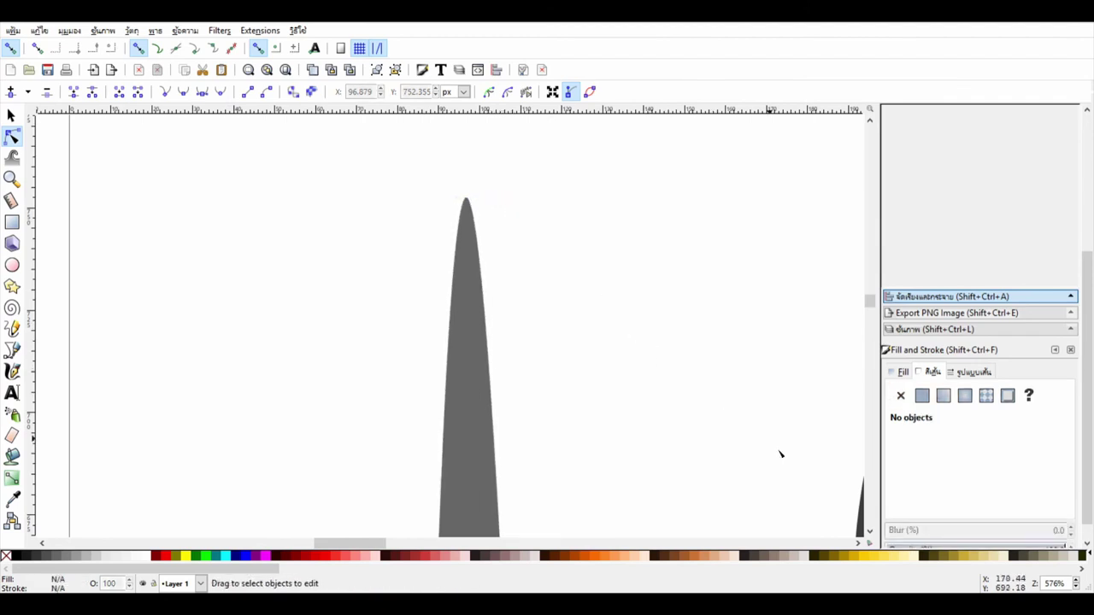
pyautogui.scroll(-3, 454, 225)
pyautogui.press('s')
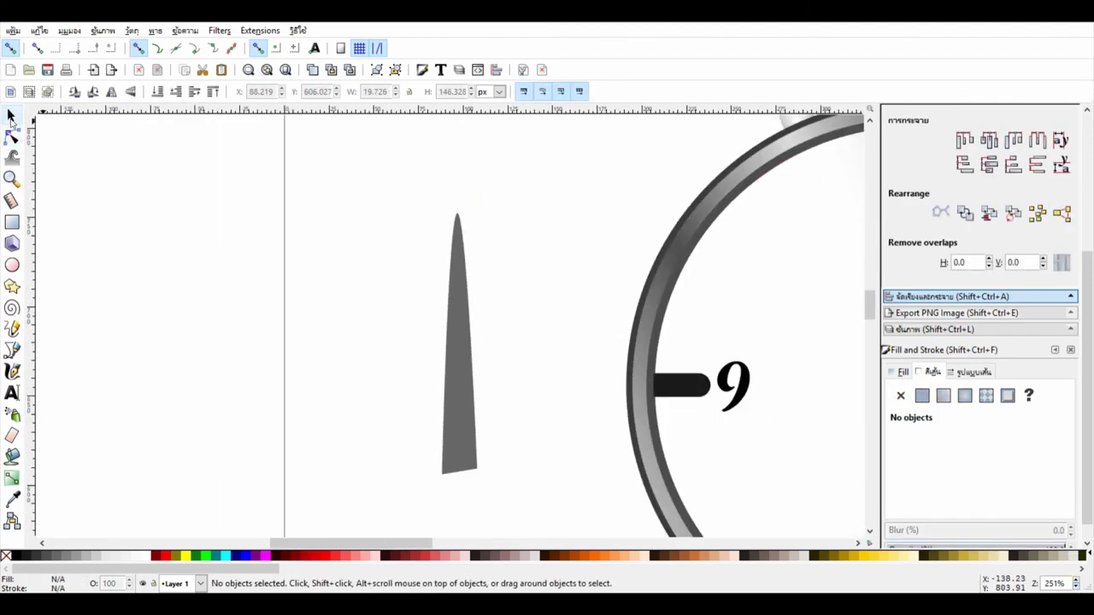
pyautogui.click(462, 363)
pyautogui.click(903, 372)
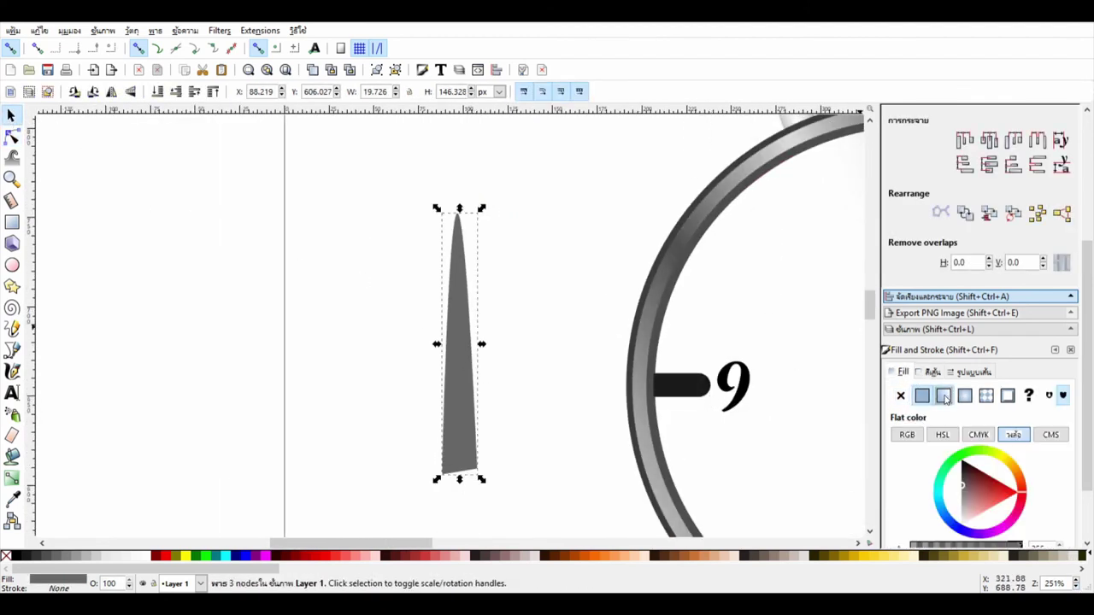
pyautogui.click(943, 395)
pyautogui.press('n')
pyautogui.click(477, 344)
pyautogui.scroll(-3, 1060, 530)
pyautogui.click(1060, 530)
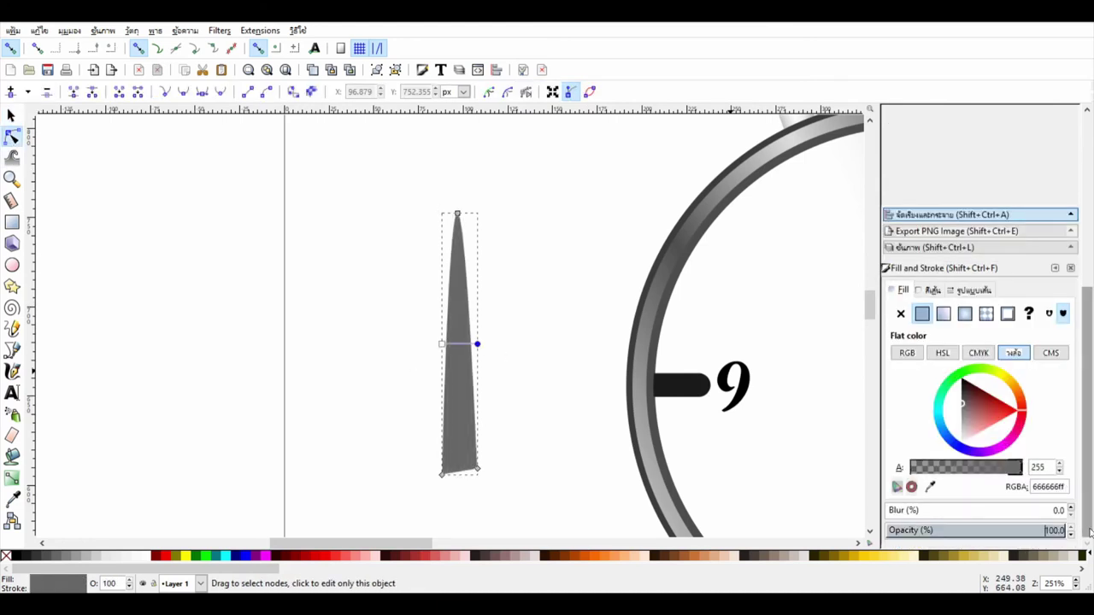
pyautogui.press('g')
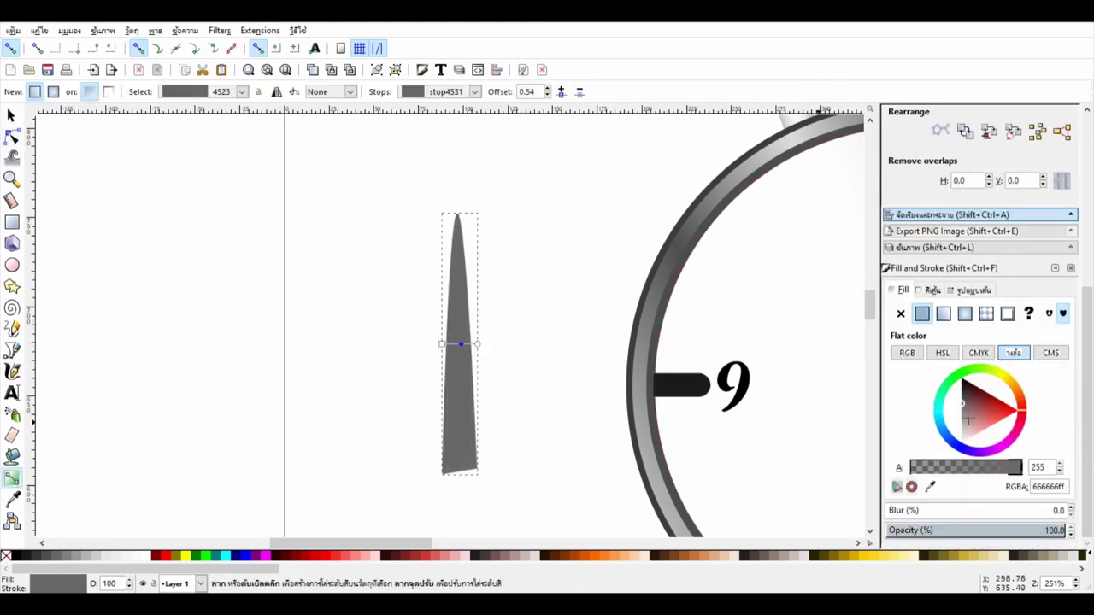
pyautogui.click(969, 419)
pyautogui.moveTo(476, 344); pyautogui.dragTo(475, 466)
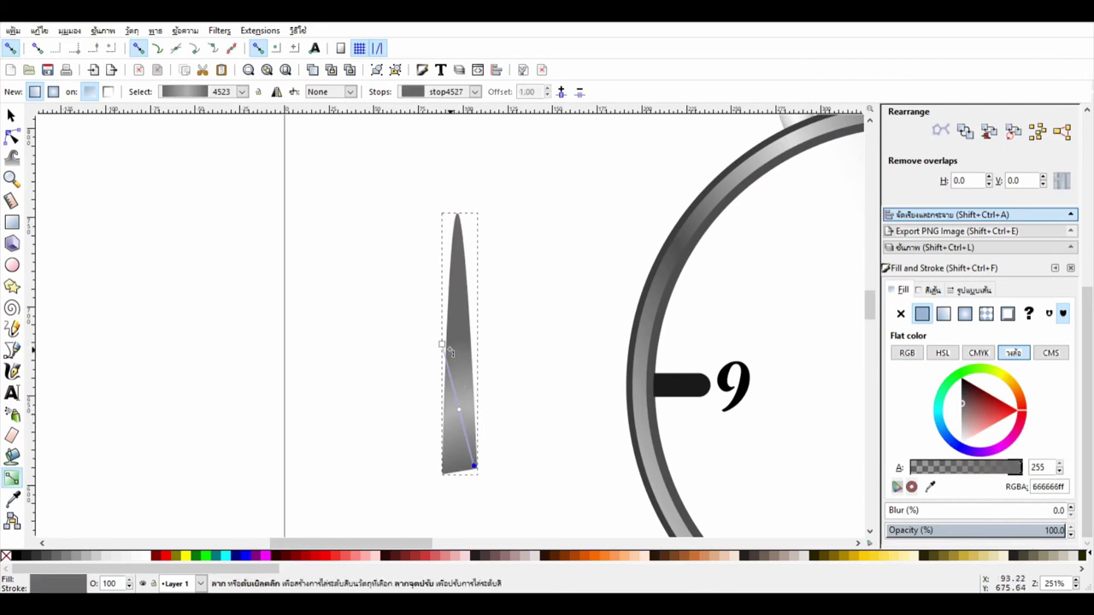
pyautogui.moveTo(445, 347)
pyautogui.mouseDown()
pyautogui.moveTo(442, 466)
pyautogui.moveTo(476, 465)
pyautogui.mouseUp()
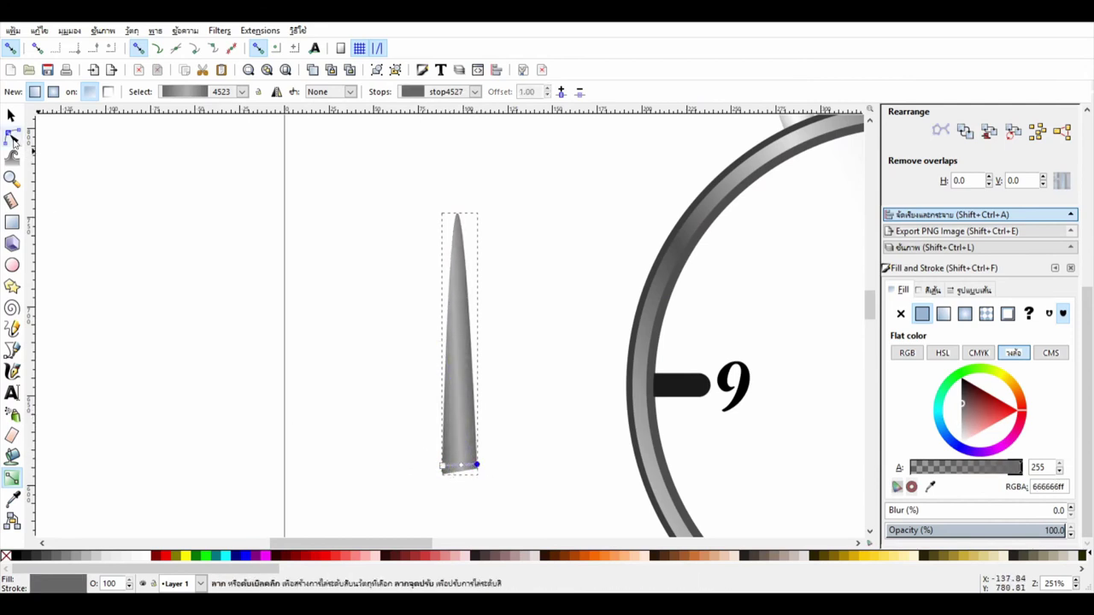
pyautogui.click(12, 139)
pyautogui.moveTo(416, 501); pyautogui.dragTo(513, 438)
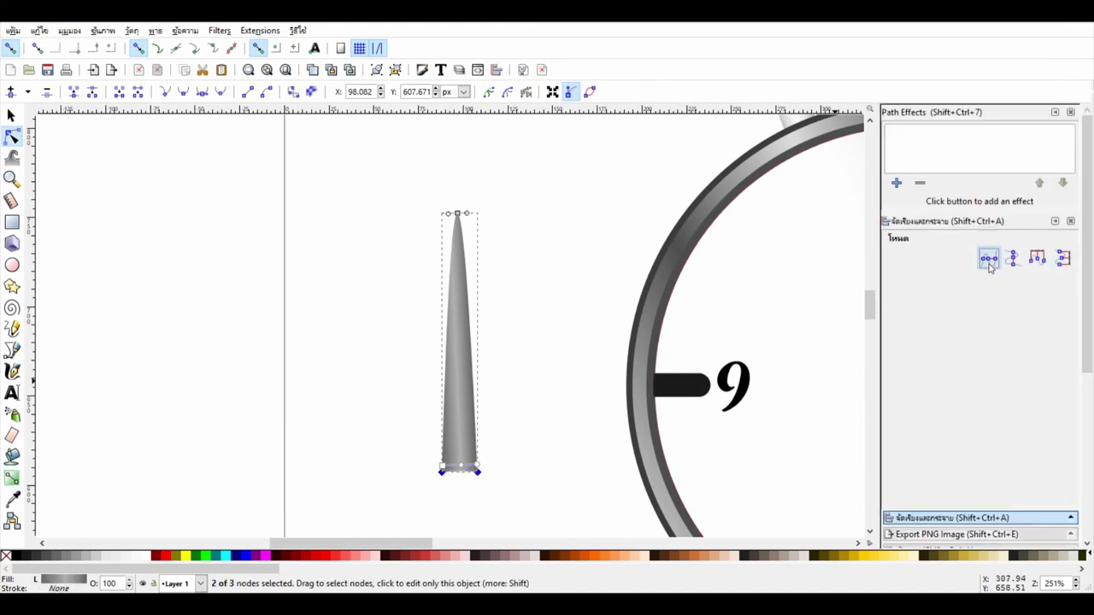
pyautogui.click(442, 467)
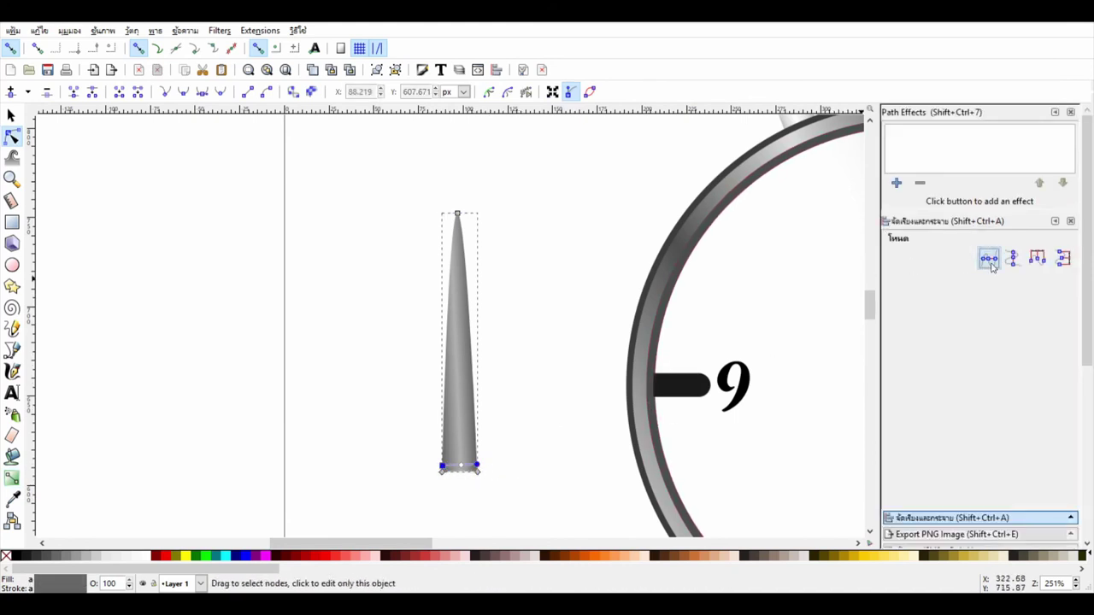
pyautogui.moveTo(422, 505); pyautogui.dragTo(544, 295)
pyautogui.moveTo(405, 501); pyautogui.dragTo(520, 171)
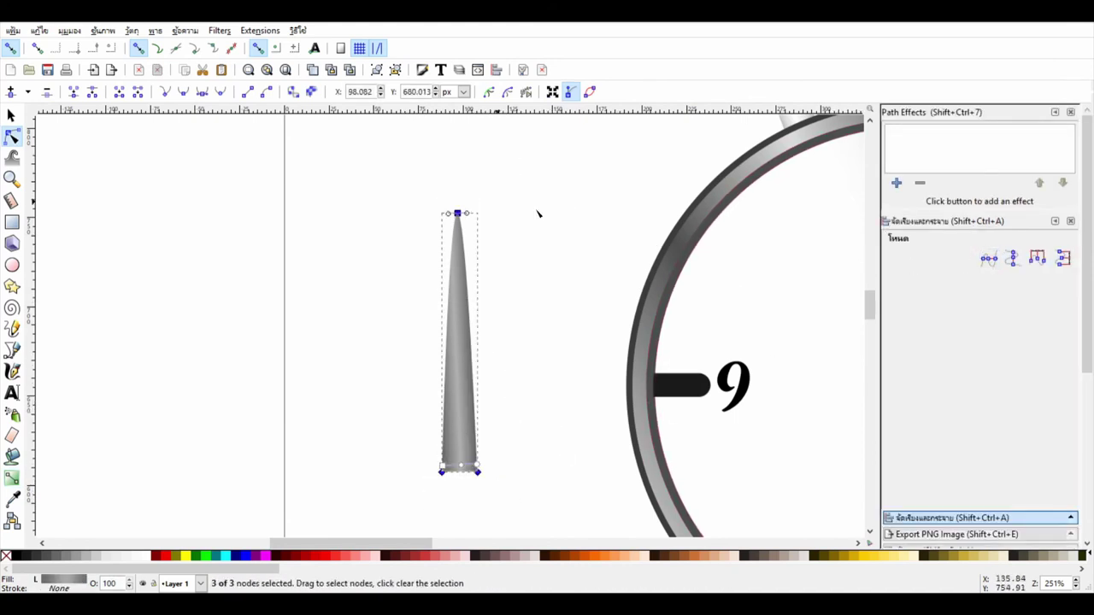
pyautogui.press('z')
pyautogui.moveTo(435, 457); pyautogui.dragTo(496, 488)
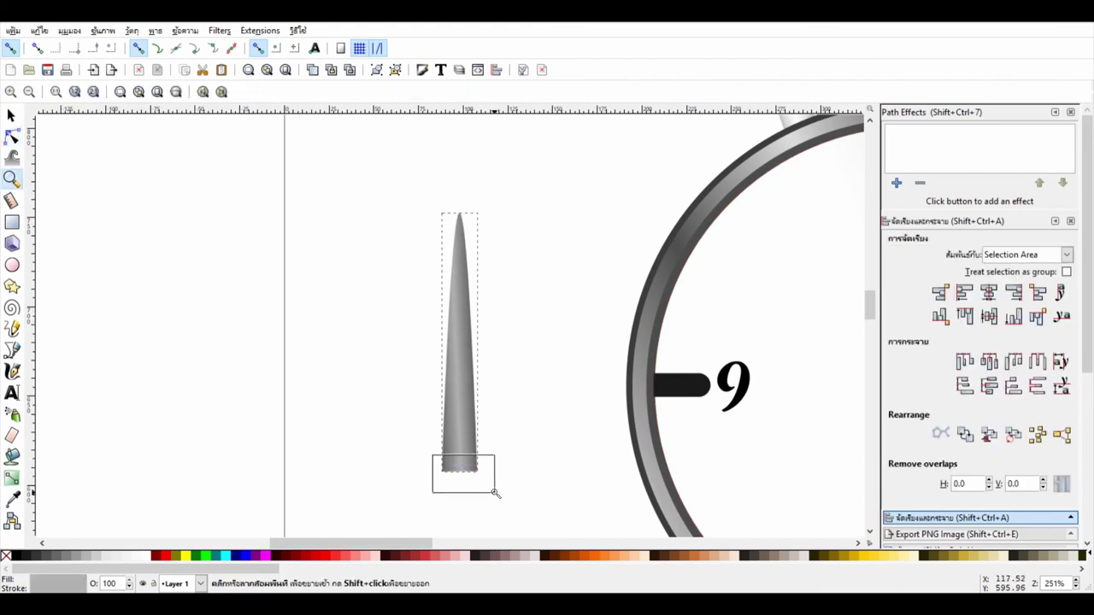
pyautogui.click(12, 137)
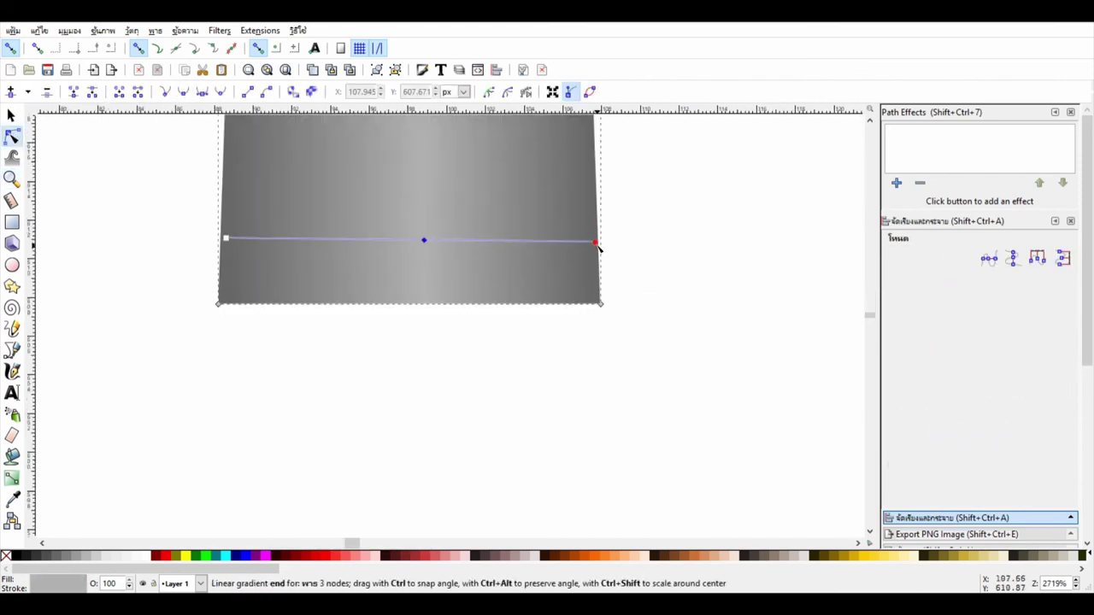
pyautogui.press('Escape')
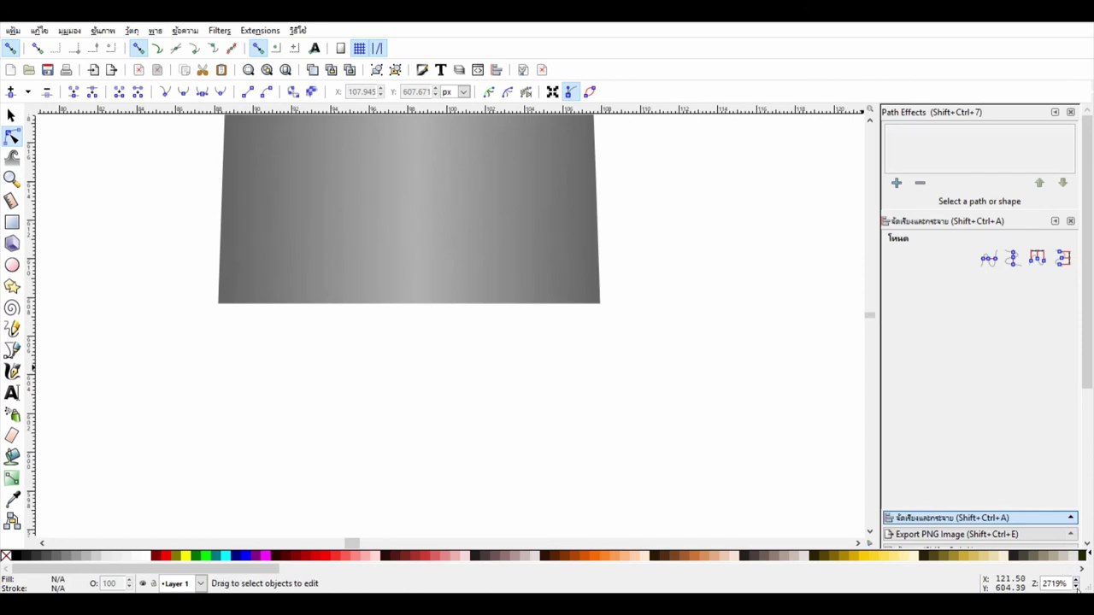
pyautogui.press('`')
# Duplicate the needle and scale the copy shorter and wider
pyautogui.click(11, 115)
pyautogui.click(457, 414)
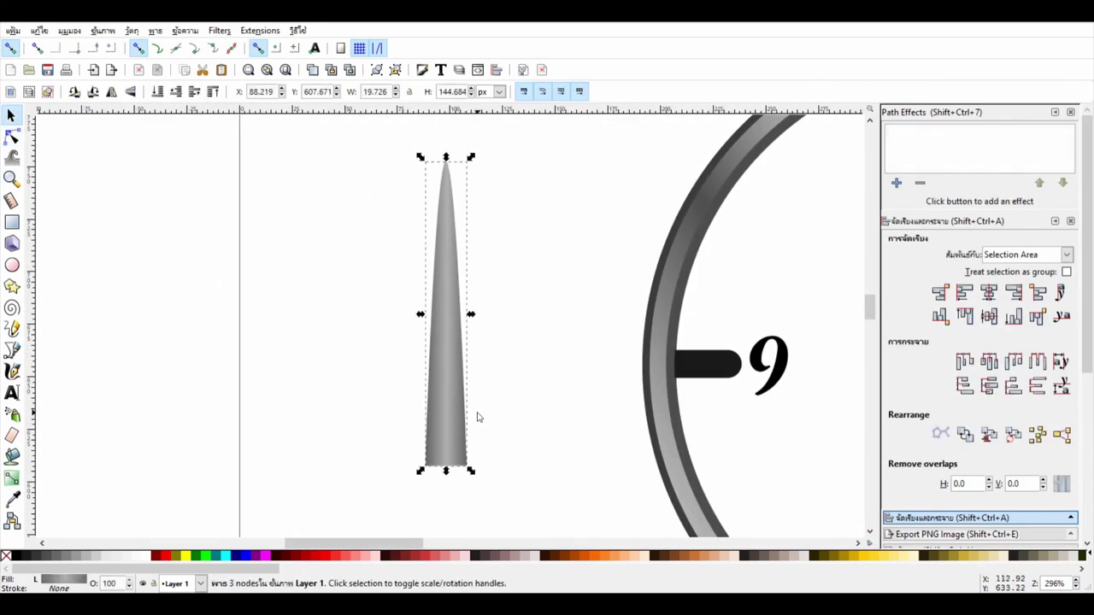
pyautogui.hotkey('ctrl', 'd')
pyautogui.moveTo(452, 357); pyautogui.dragTo(393, 357)
pyautogui.moveTo(388, 156); pyautogui.dragTo(396, 291)
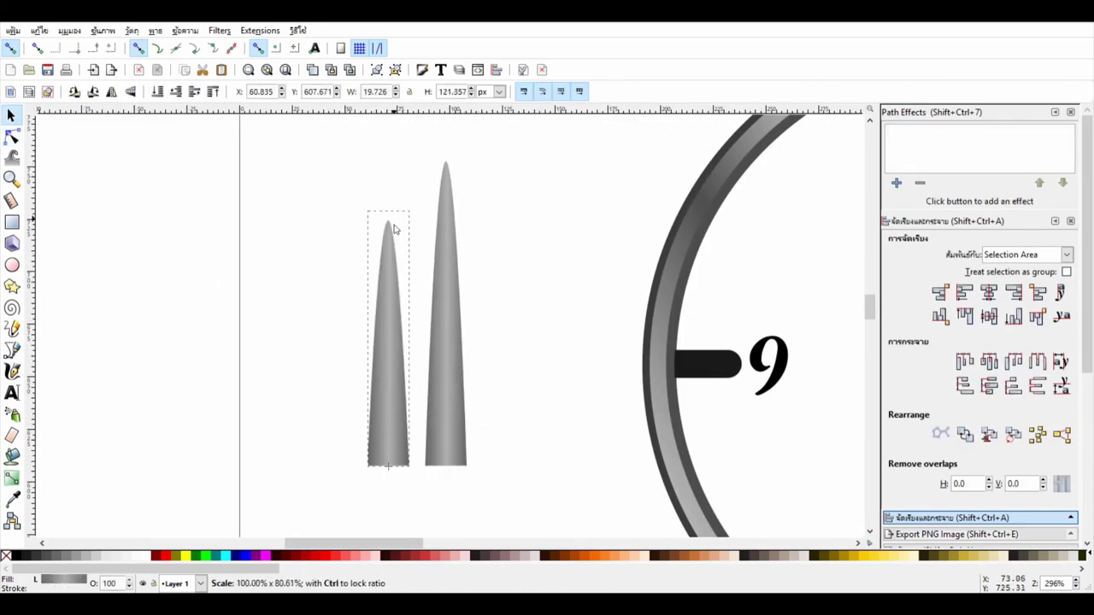
pyautogui.moveTo(368, 377); pyautogui.dragTo(349, 377)
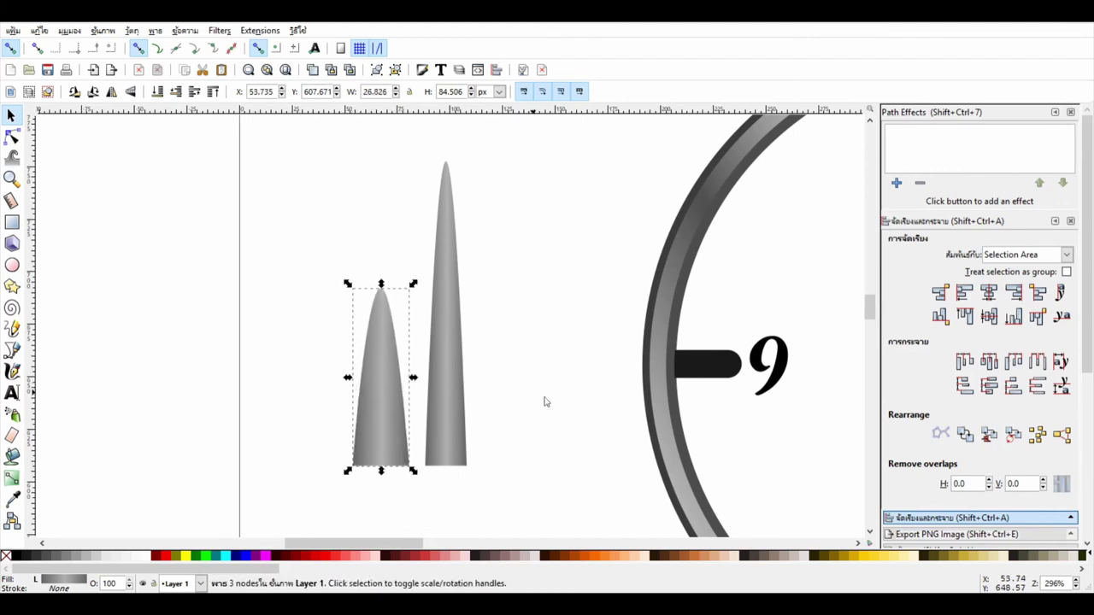
pyautogui.click(1077, 587)
# Place the tall needle on the clock centre pointing to 12 and shrink both needles
pyautogui.moveTo(453, 387); pyautogui.dragTo(755, 349)
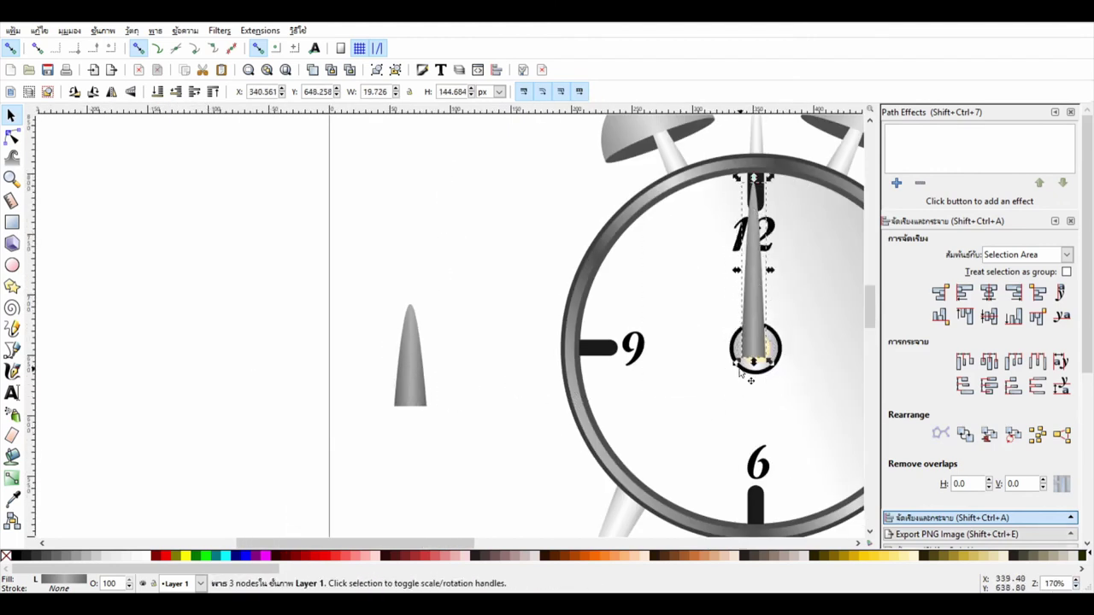
pyautogui.moveTo(746, 182); pyautogui.dragTo(756, 238)
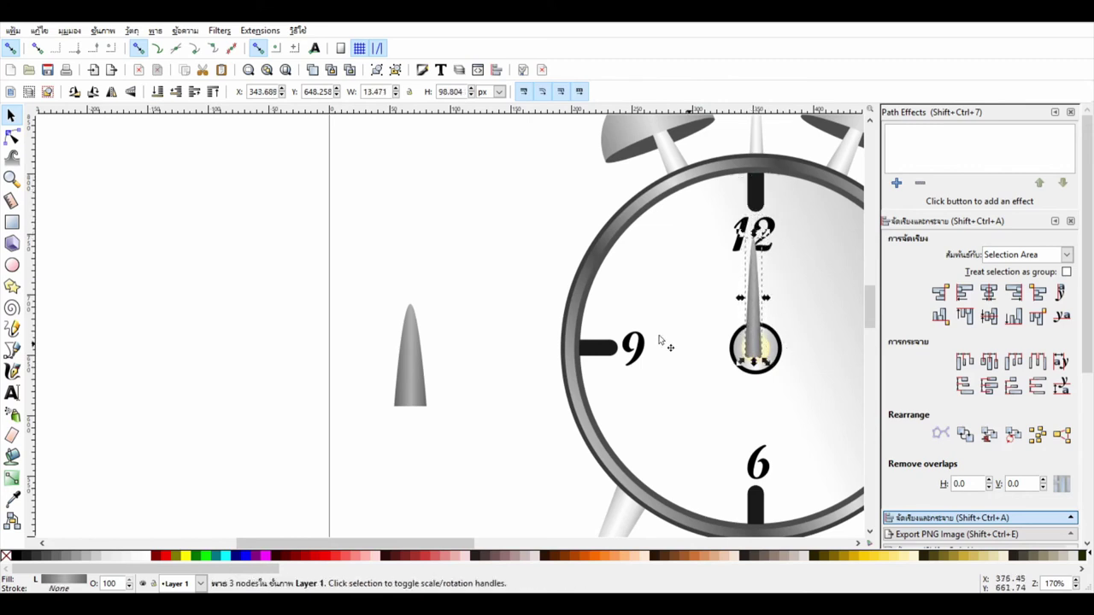
pyautogui.click(419, 395)
pyautogui.moveTo(429, 301); pyautogui.dragTo(416, 340)
# Move the short needle to the clock centre, rotated to point lower-left
pyautogui.moveTo(412, 380)
pyautogui.mouseDown()
pyautogui.moveTo(716, 390)
pyautogui.moveTo(701, 406)
pyautogui.mouseUp()
pyautogui.click(715, 390)
pyautogui.moveTo(730, 360); pyautogui.dragTo(748, 370)
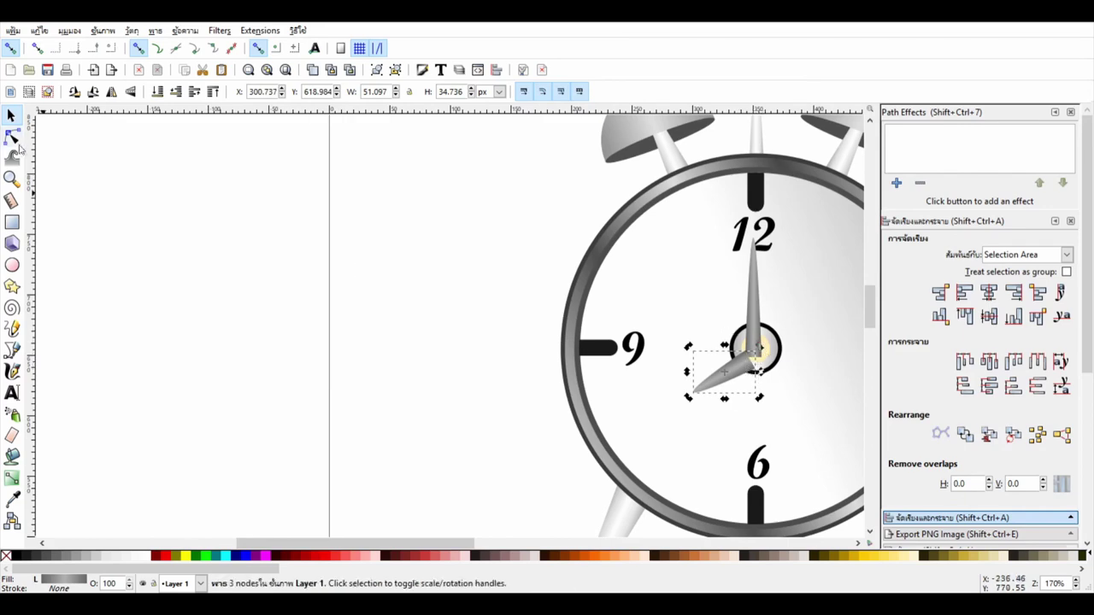
# Shrink the centre cap circles onto the hands' pivot and raise them above the hands
pyautogui.press('z')
pyautogui.moveTo(718, 297); pyautogui.dragTo(808, 401)
pyautogui.click(11, 115)
pyautogui.click(489, 278)
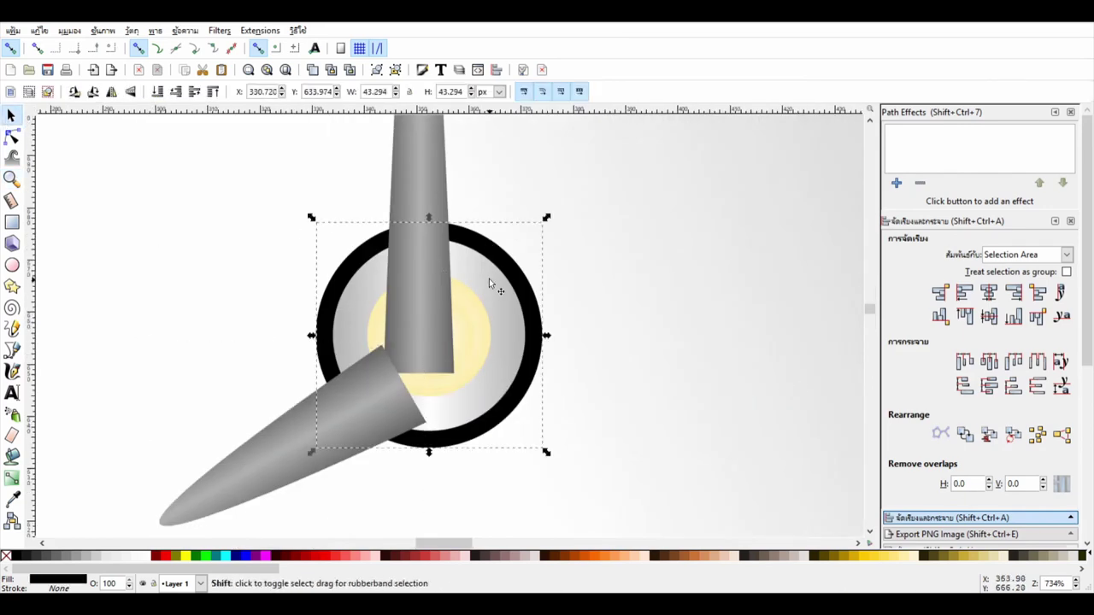
pyautogui.keyDown('shift'); pyautogui.click(495, 334); pyautogui.keyUp('shift')
pyautogui.moveTo(547, 214); pyautogui.dragTo(495, 297)
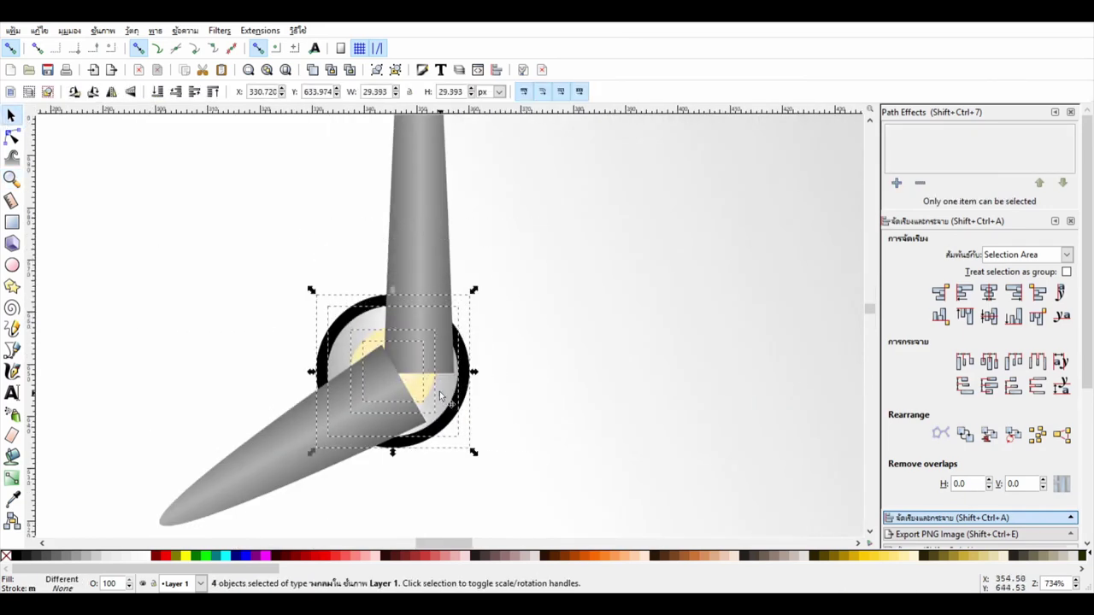
pyautogui.moveTo(440, 391); pyautogui.dragTo(473, 379)
pyautogui.click(214, 92)
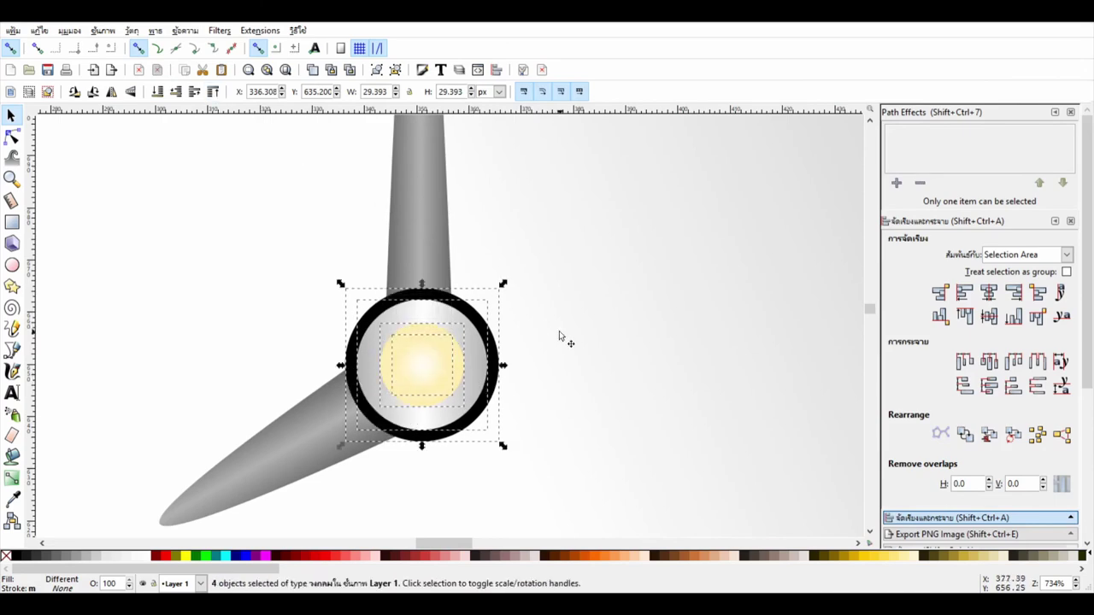
pyautogui.click(580, 328)
pyautogui.click(1077, 587)
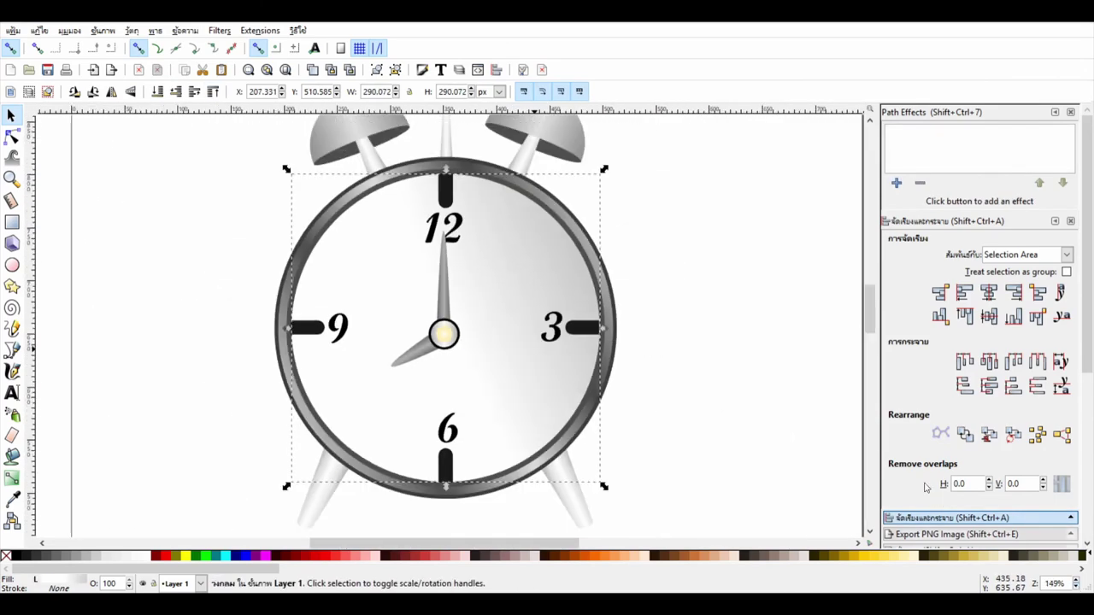
pyautogui.click(83, 206)
# Duplicate the 9 and 3 tick marks, rotate the copies 30° and shrink them
pyautogui.click(12, 351)
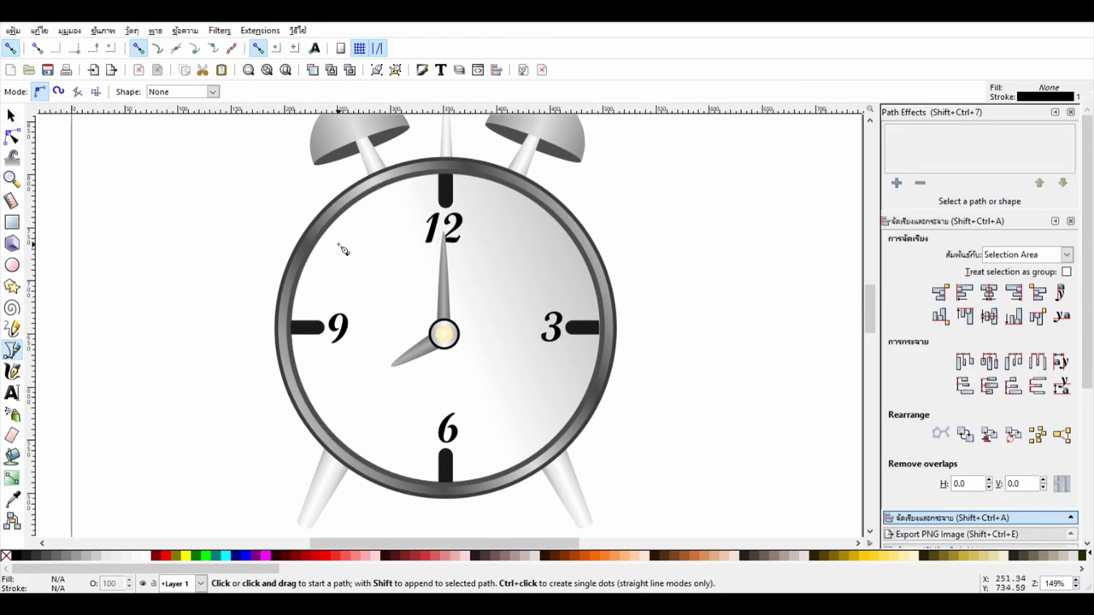
pyautogui.click(10, 115)
pyautogui.click(309, 325)
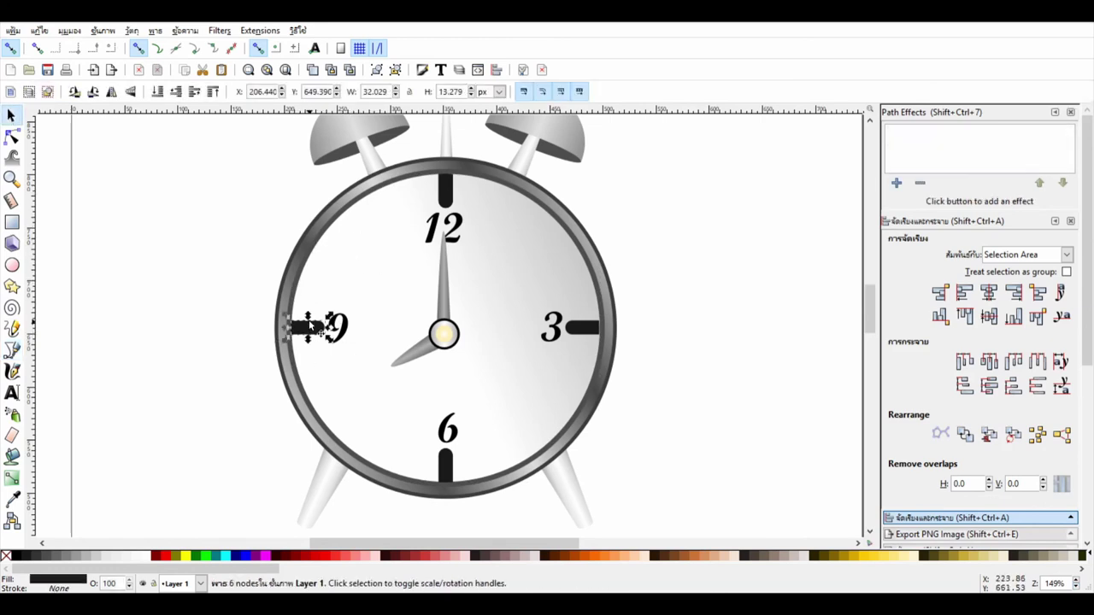
pyautogui.keyDown('shift'); pyautogui.click(586, 329); pyautogui.keyUp('shift')
pyautogui.hotkey('ctrl', 'd')
pyautogui.press(']')
pyautogui.press(']')
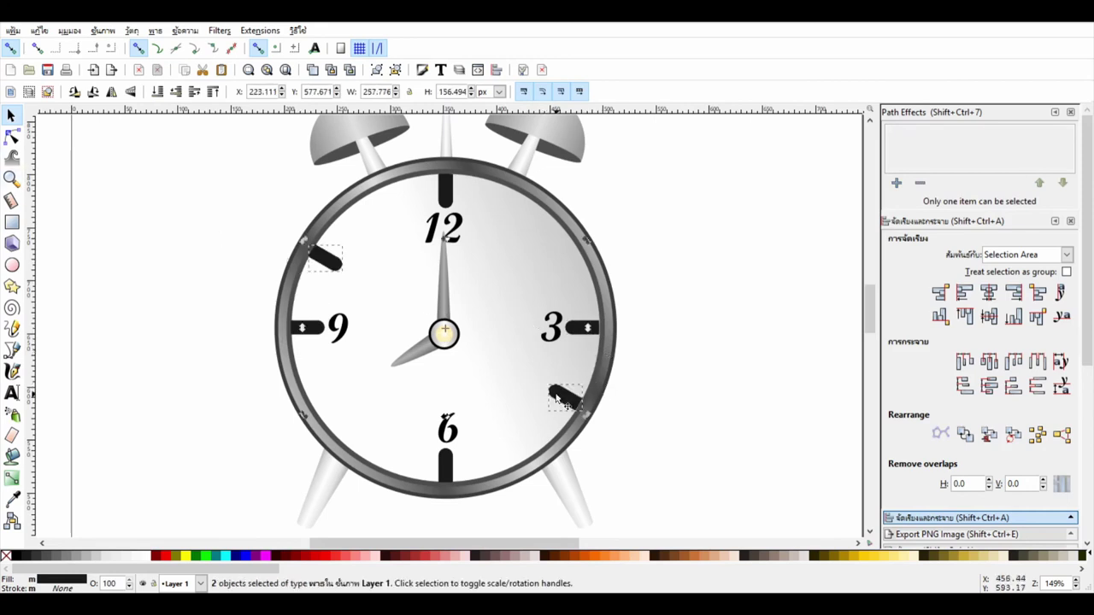
pyautogui.click(329, 275)
pyautogui.click(323, 254)
pyautogui.moveTo(343, 273); pyautogui.dragTo(335, 276)
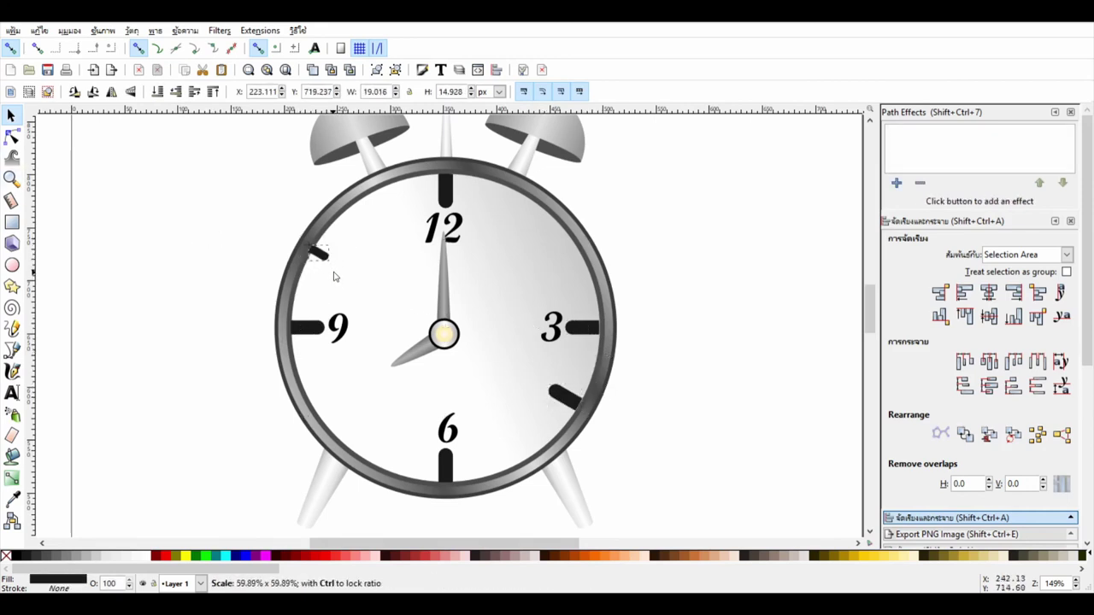
pyautogui.click(565, 396)
# Copy the 10 o'clock tick to 11 o'clock and position both ticks on the rim
pyautogui.click(12, 178)
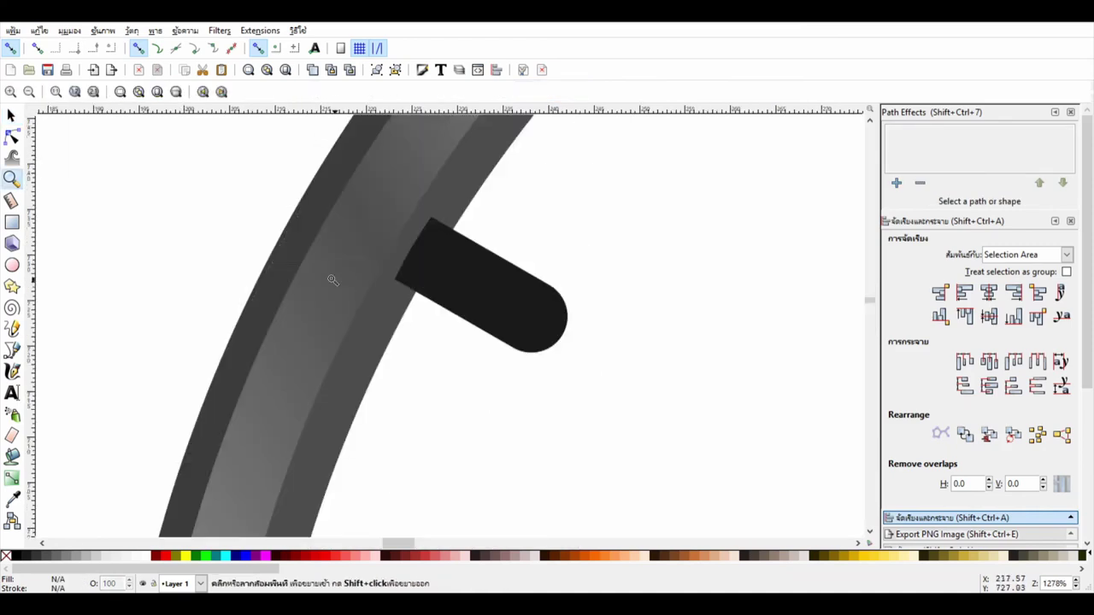
pyautogui.moveTo(291, 240); pyautogui.dragTo(337, 272)
pyautogui.press('s')
pyautogui.click(496, 309)
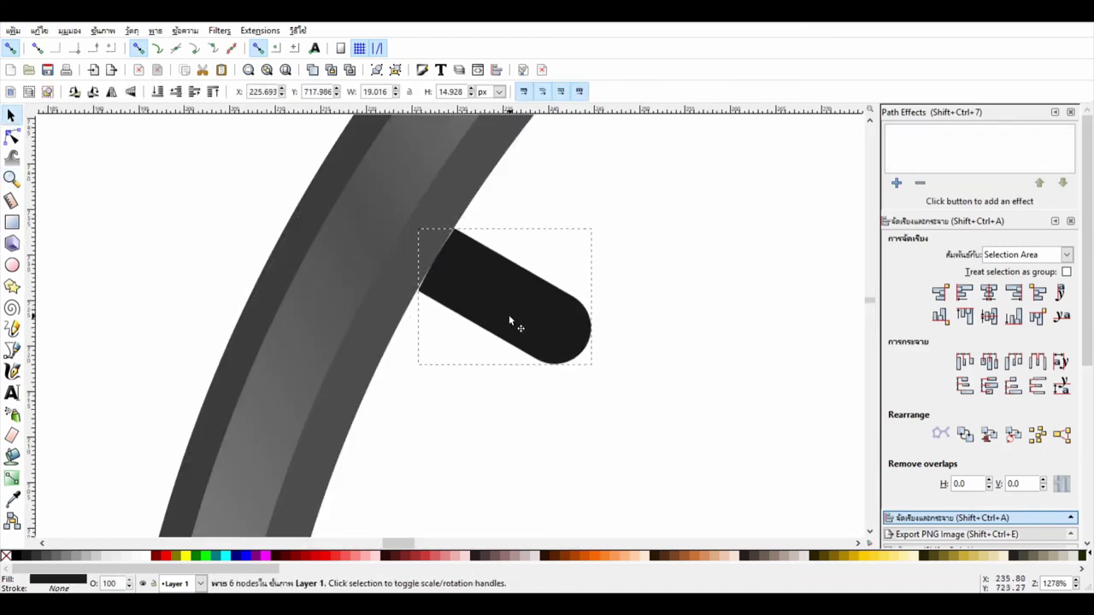
pyautogui.click(1076, 587)
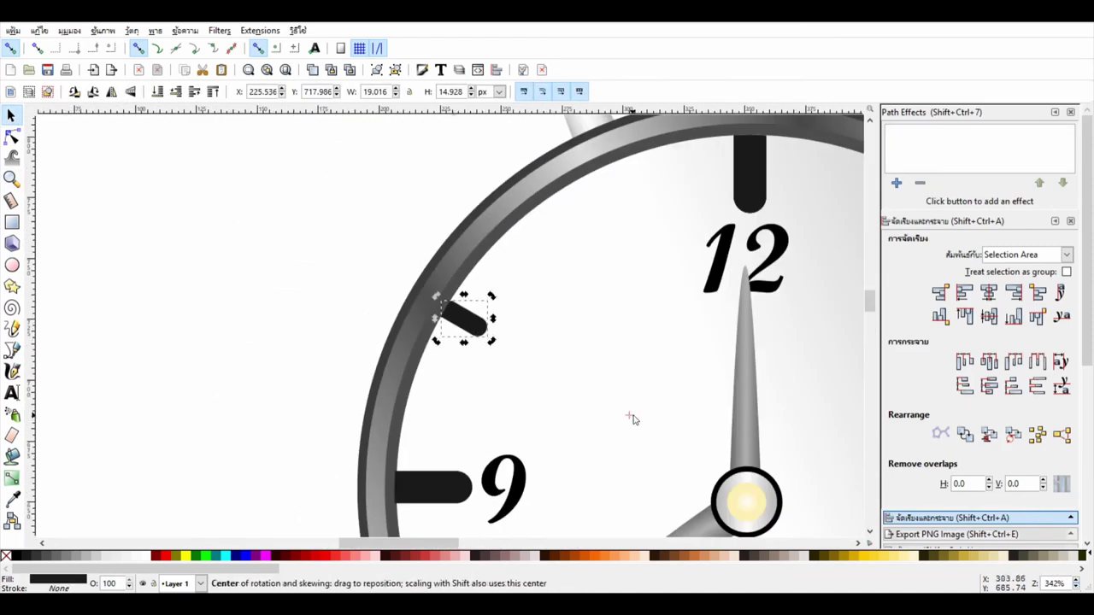
pyautogui.click(630, 420)
pyautogui.click(461, 319)
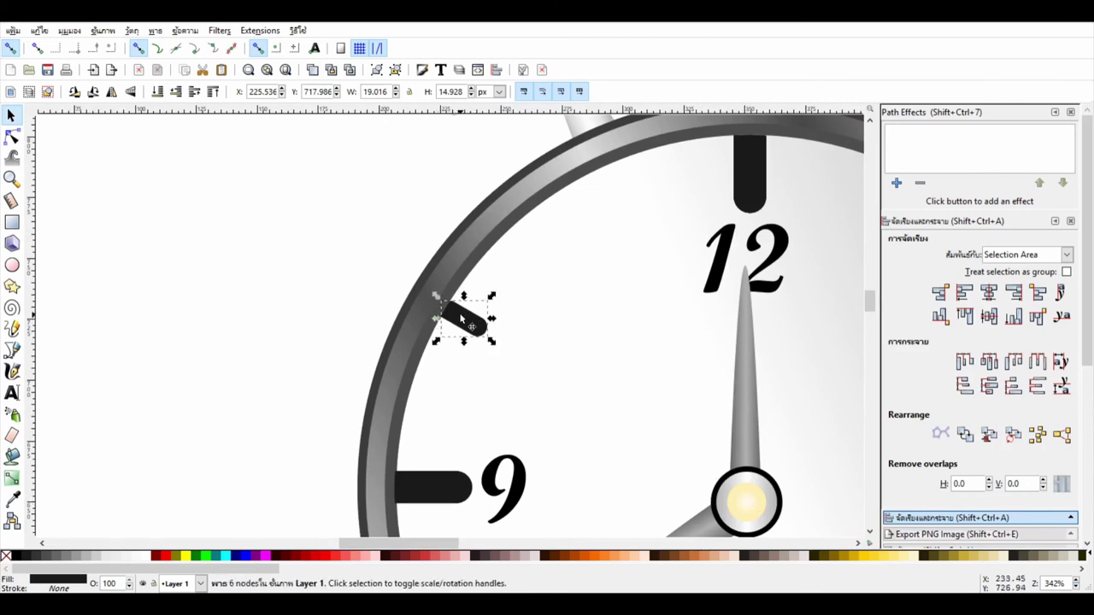
pyautogui.hotkey('ctrl', 'd')
pyautogui.moveTo(432, 294); pyautogui.dragTo(582, 190)
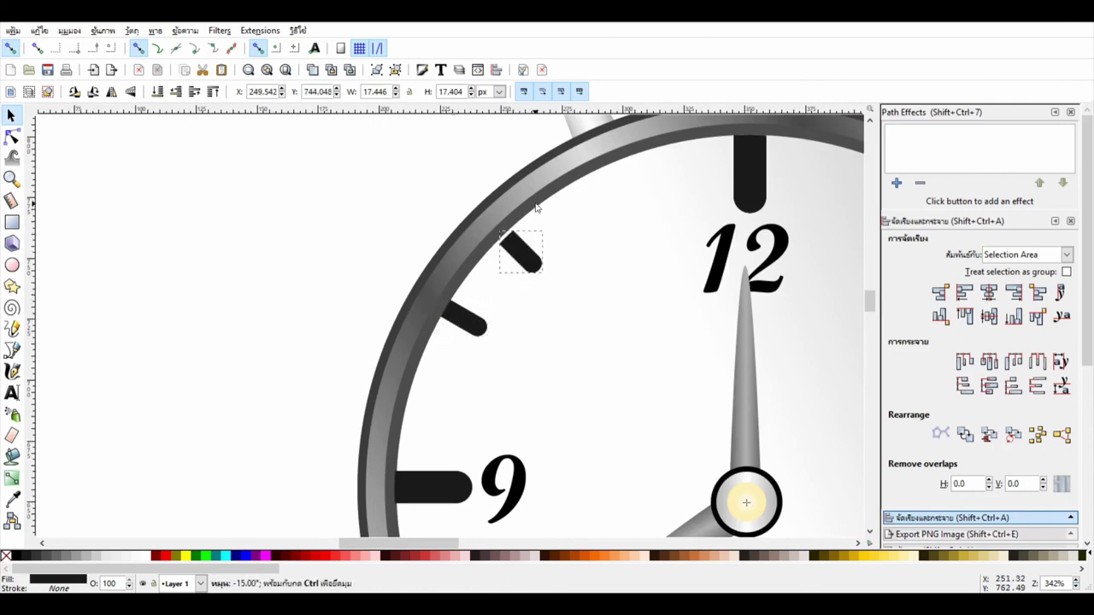
pyautogui.moveTo(468, 333); pyautogui.dragTo(453, 357)
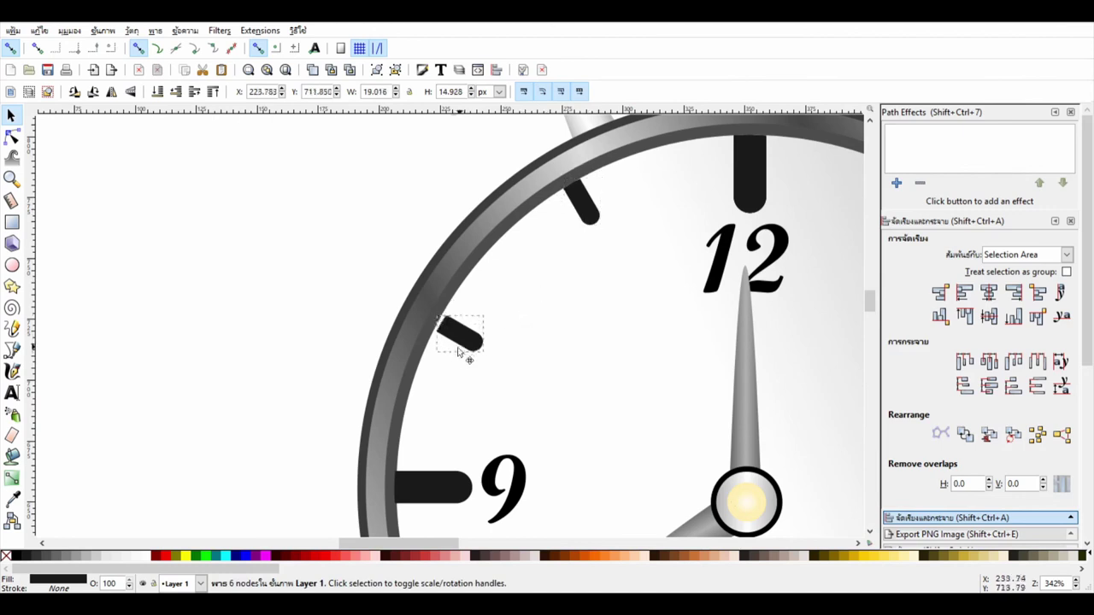
pyautogui.moveTo(587, 217); pyautogui.dragTo(568, 229)
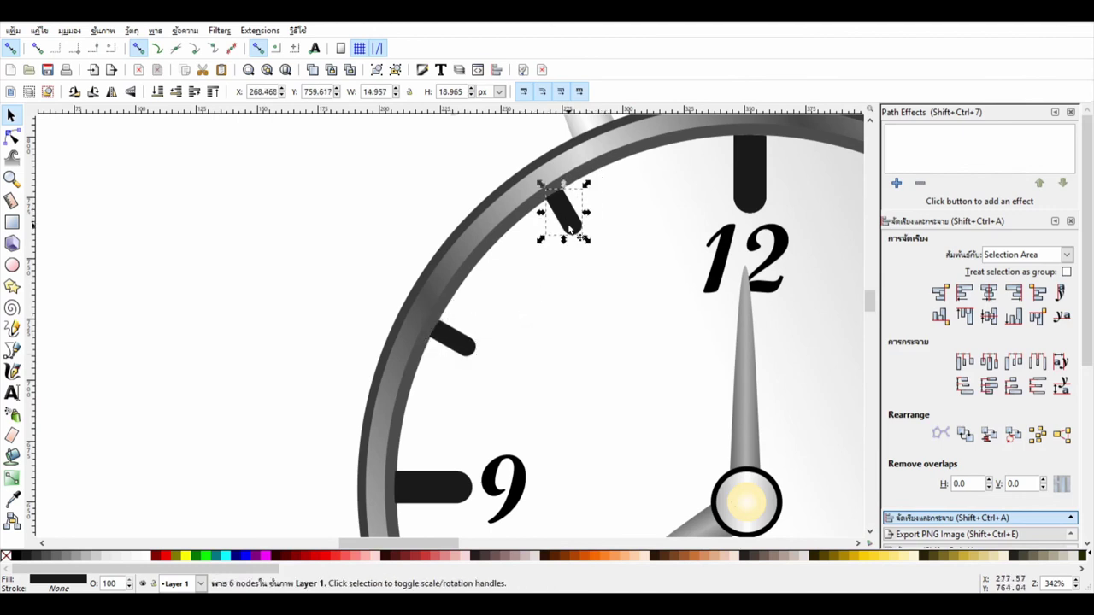
# Rotate copies of the 10 and 11 o'clock ticks about the clock centre to 1 and 2 o'clock
pyautogui.press('Escape')
pyautogui.scroll(-1, 436, 340)
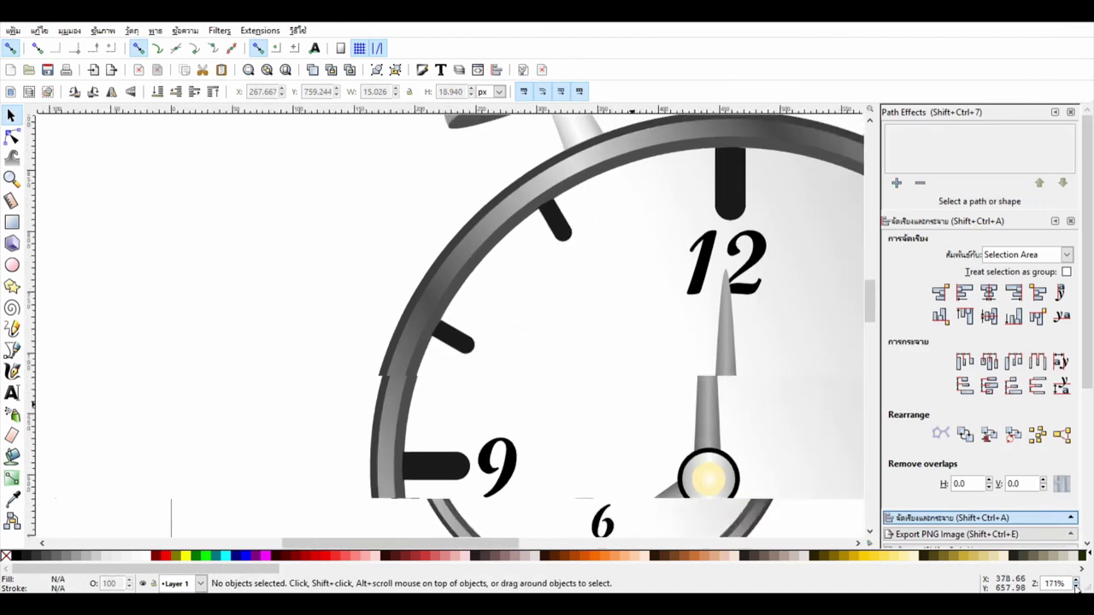
pyautogui.scroll(-2, 436, 340)
pyautogui.moveTo(407, 265); pyautogui.dragTo(500, 344)
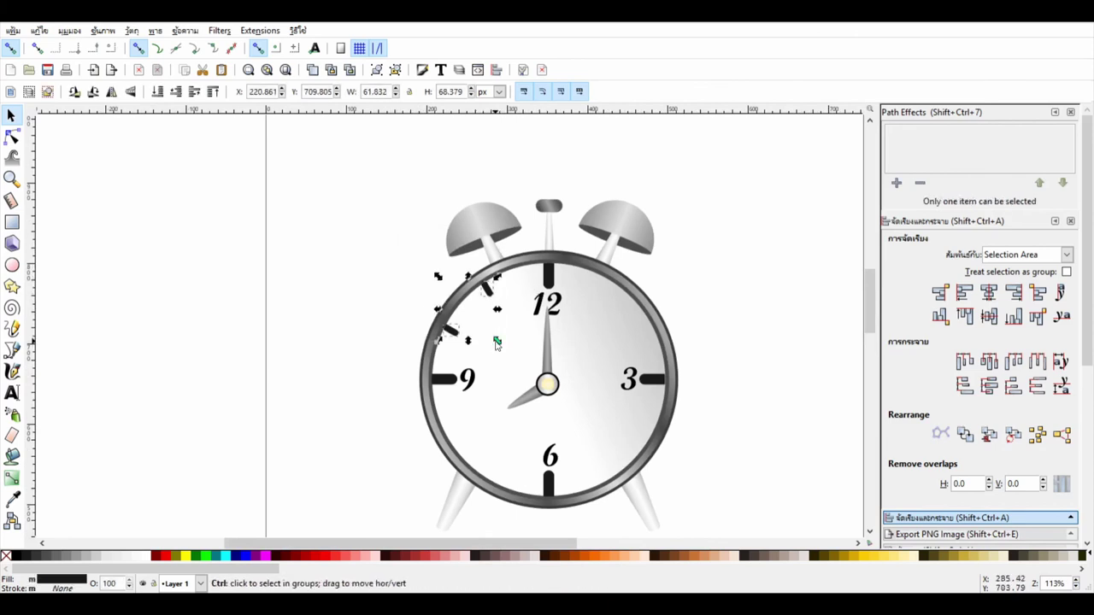
pyautogui.moveTo(534, 383); pyautogui.dragTo(550, 387)
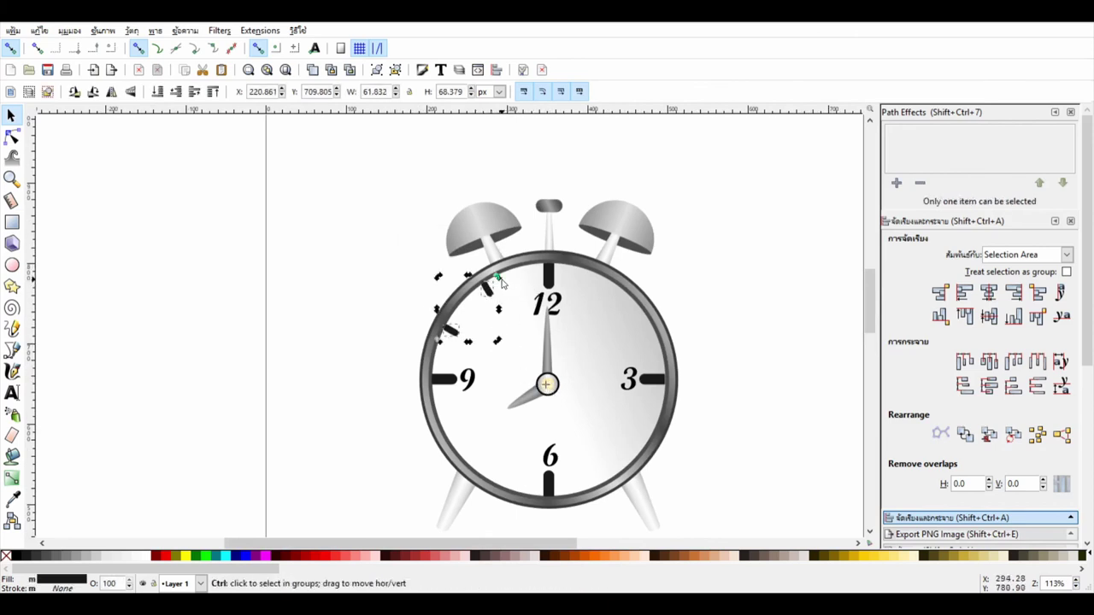
pyautogui.moveTo(489, 280); pyautogui.dragTo(649, 336)
# Nudge the new 1 and 2 o'clock ticks snug against the rim
pyautogui.press('z')
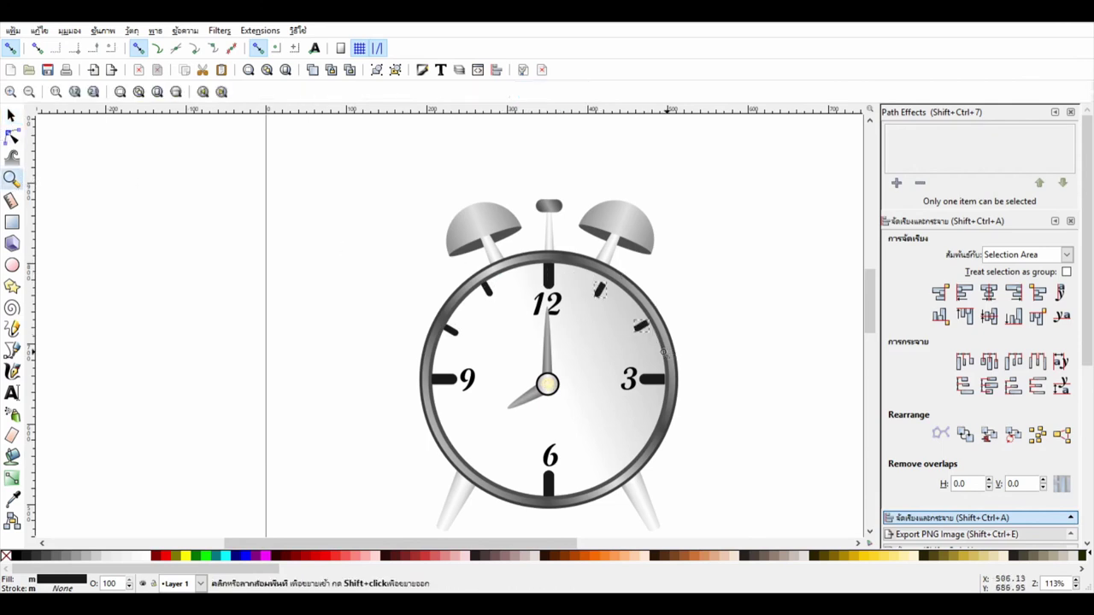
pyautogui.moveTo(568, 274); pyautogui.dragTo(671, 359)
pyautogui.press('s')
pyautogui.moveTo(340, 238); pyautogui.dragTo(353, 212)
pyautogui.press('Escape')
pyautogui.moveTo(534, 381); pyautogui.dragTo(547, 413)
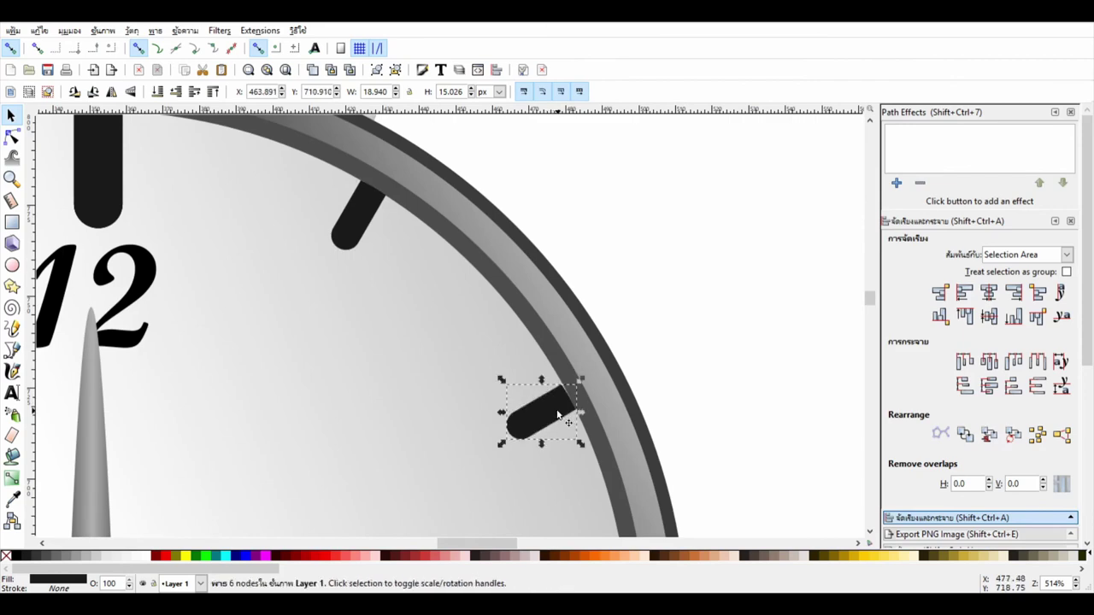
pyautogui.click(551, 415)
pyautogui.press('Escape')
pyautogui.scroll(-1, 744, 396)
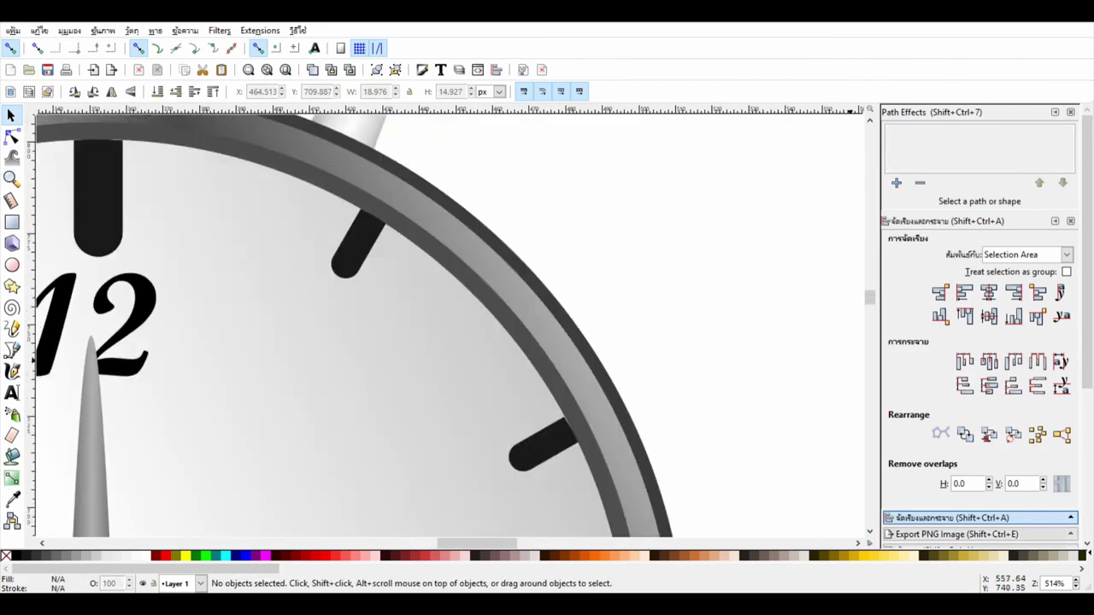
pyautogui.scroll(-1, 427, 385)
pyautogui.scroll(-2, 238, 376)
# Select the four upper tick marks and copy them to 4, 5, 7 and 8 o'clock
pyautogui.click(213, 306)
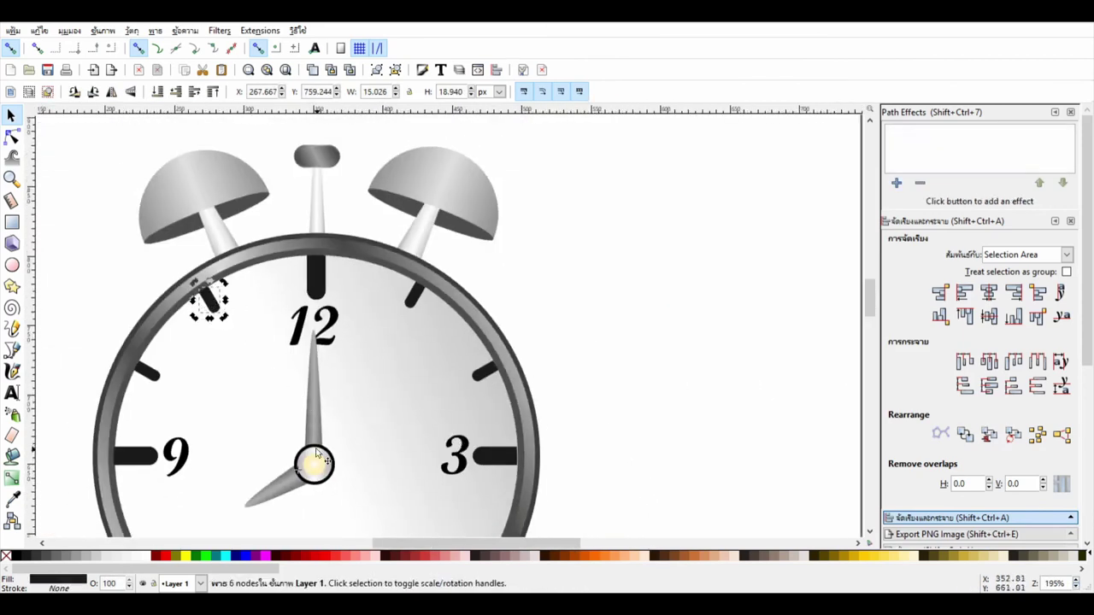
pyautogui.moveTo(222, 314); pyautogui.dragTo(225, 318)
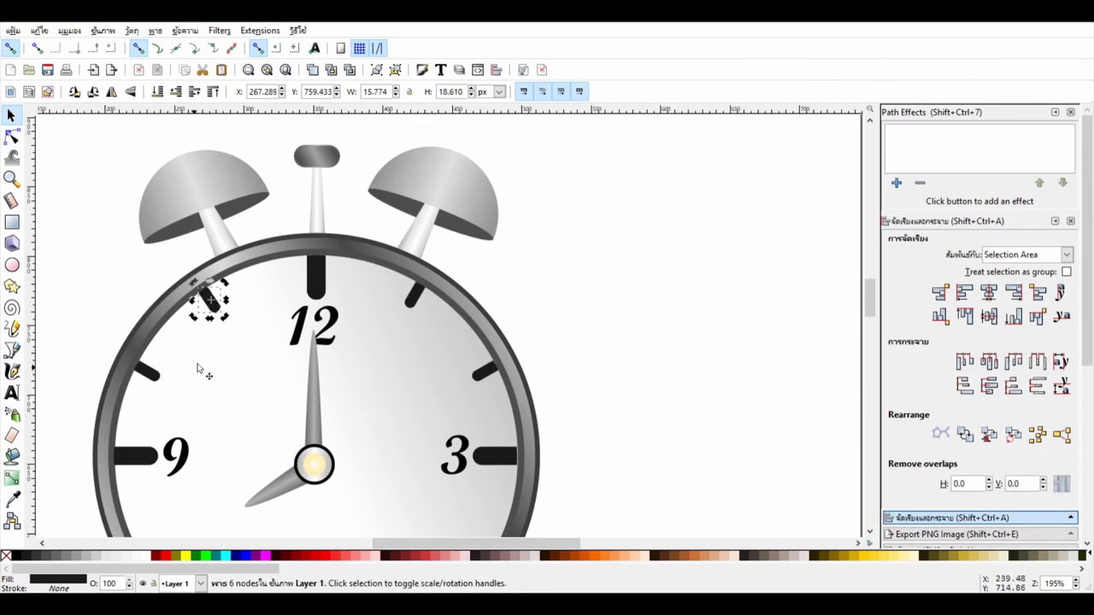
pyautogui.keyDown('shift'); pyautogui.click(152, 372); pyautogui.keyUp('shift')
pyautogui.keyDown('shift'); pyautogui.click(415, 296); pyautogui.keyUp('shift')
pyautogui.keyDown('shift'); pyautogui.click(484, 370); pyautogui.keyUp('shift')
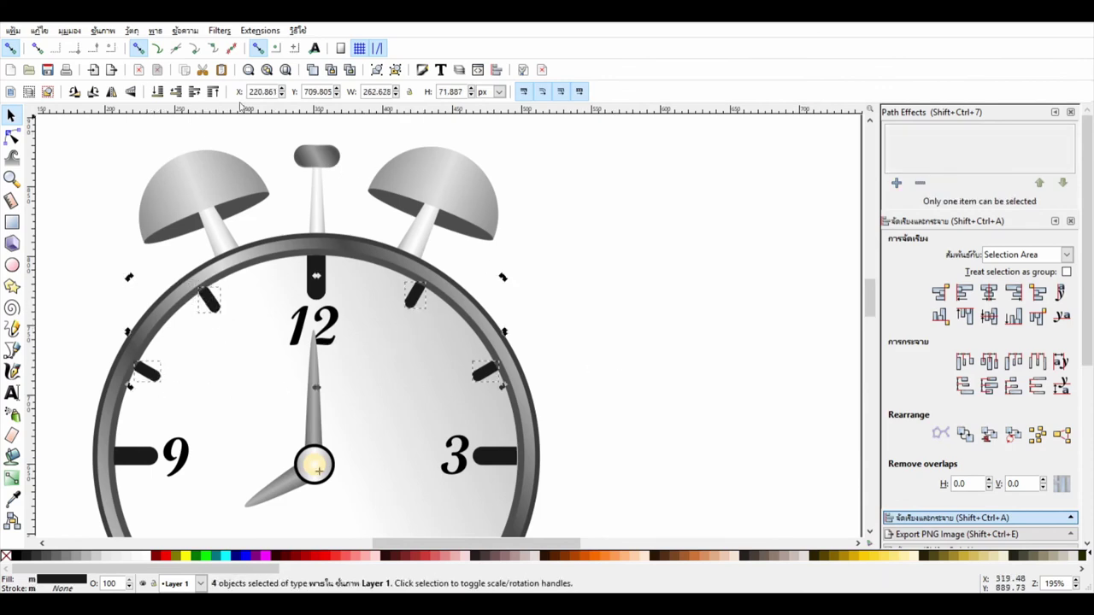
pyautogui.scroll(-3, 596, 311)
pyautogui.scroll(-3, 596, 311)
pyautogui.moveTo(485, 407); pyautogui.dragTo(484, 376)
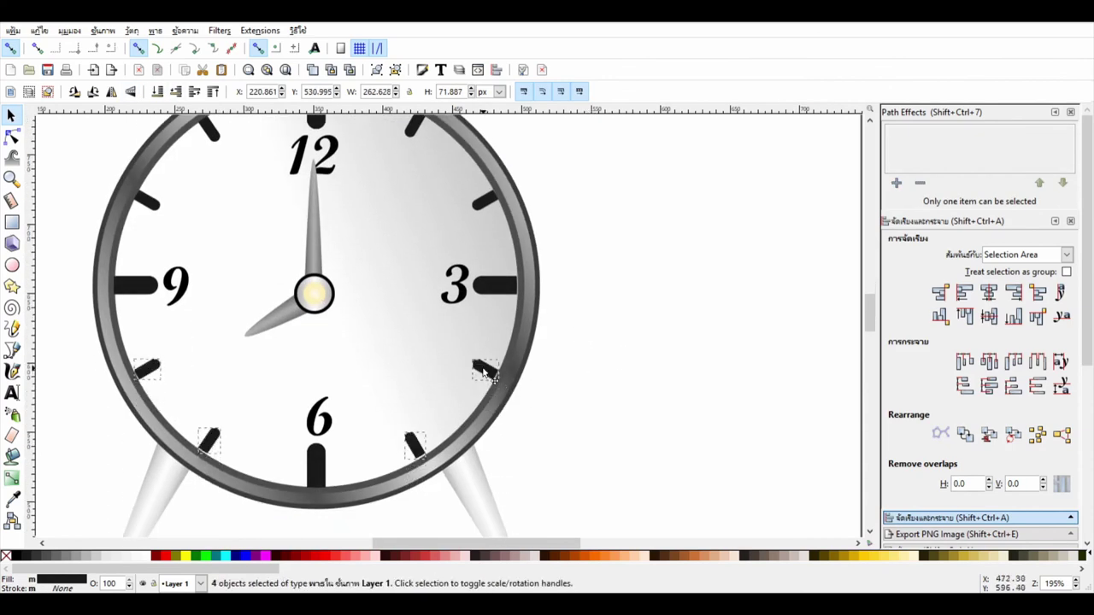
# Nudge the 7 o'clock tick and the other lower ticks against the rim
pyautogui.click(596, 410)
pyautogui.moveTo(215, 441); pyautogui.dragTo(218, 447)
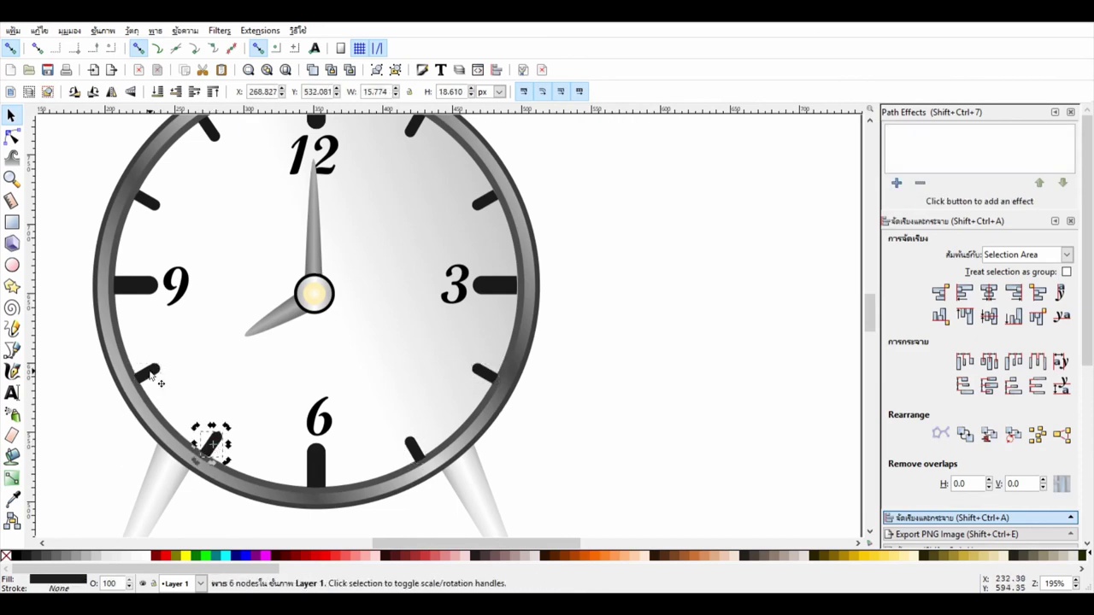
pyautogui.moveTo(414, 446); pyautogui.dragTo(416, 443)
pyautogui.click(706, 442)
pyautogui.scroll(2, 706, 442)
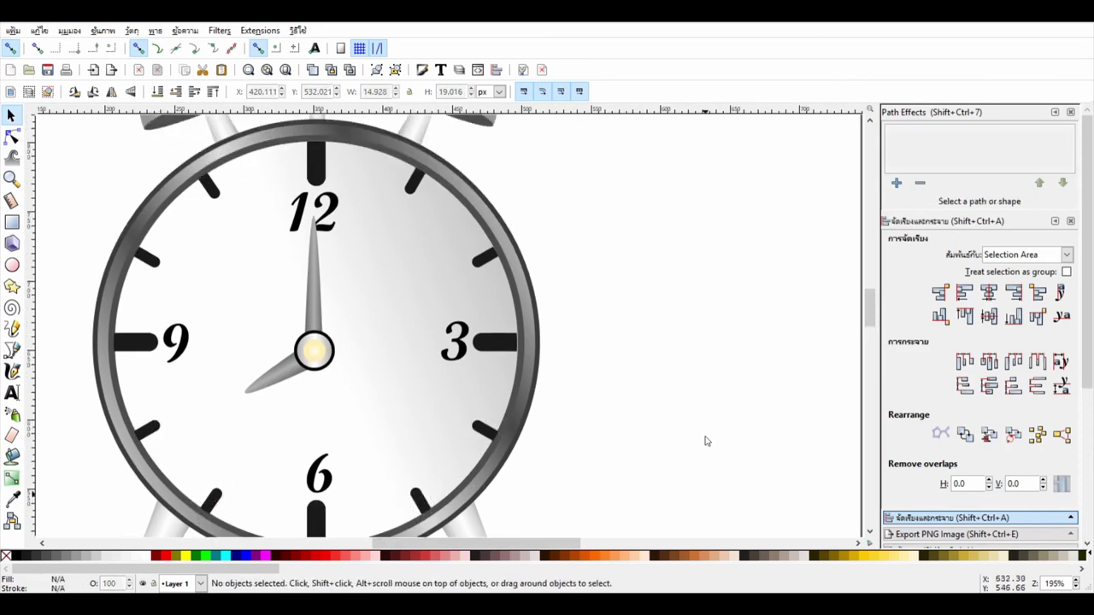
pyautogui.scroll(-3, 576, 450)
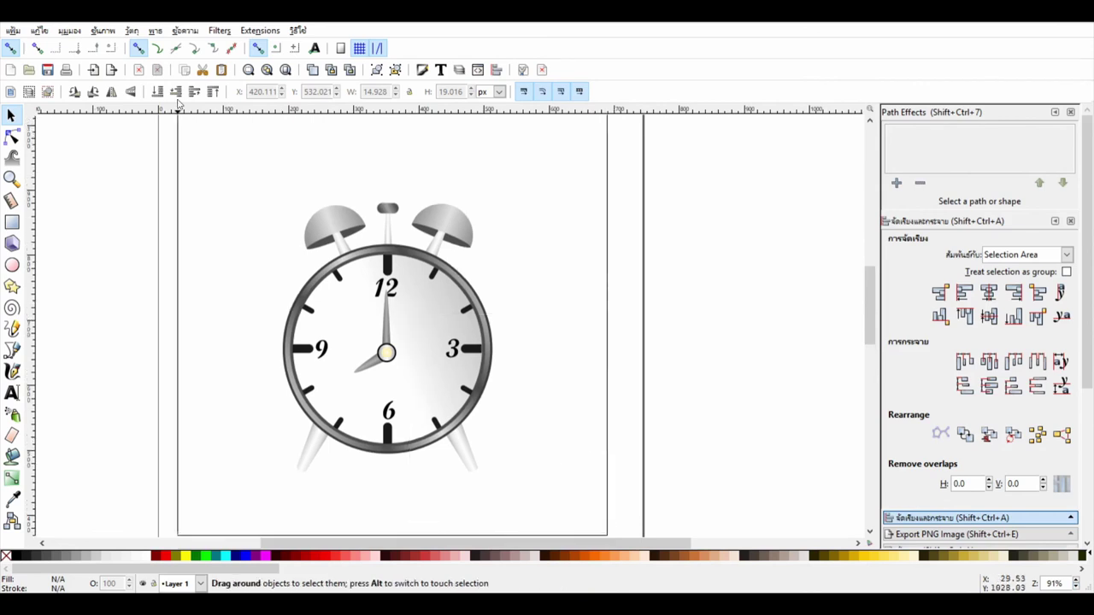
# Group all the clock parts and move the group up the page
pyautogui.hotkey('ctrl', 'a')
pyautogui.hotkey('ctrl', 'g')
pyautogui.moveTo(454, 406); pyautogui.dragTo(467, 329)
# Draw a large grey ellipse and position it under the clock
pyautogui.press('e')
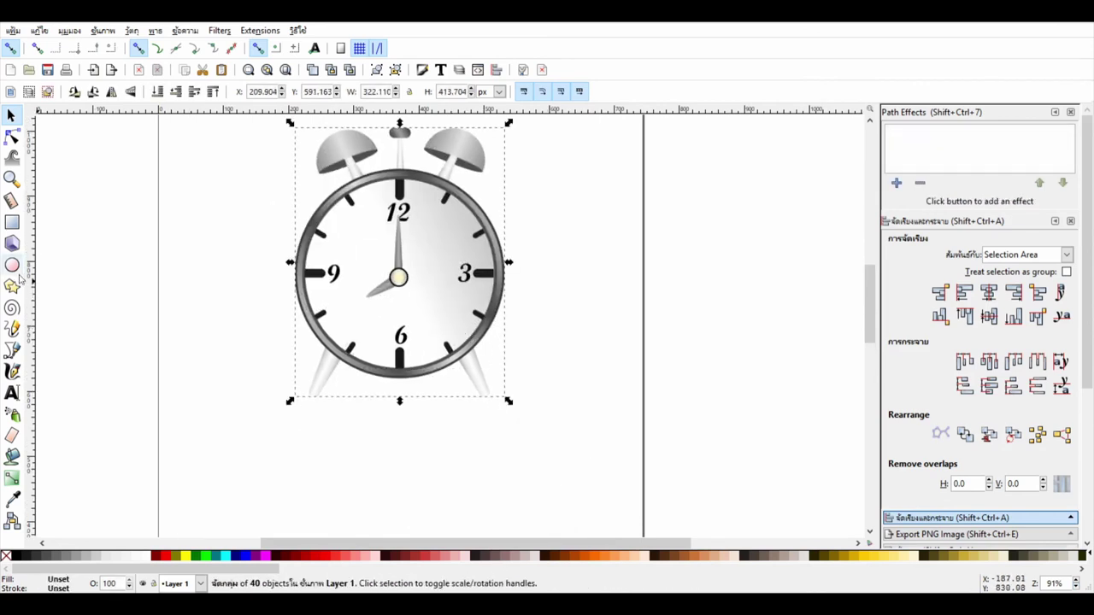
pyautogui.moveTo(124, 357)
pyautogui.mouseDown()
pyautogui.moveTo(664, 447)
pyautogui.moveTo(525, 486)
pyautogui.mouseUp()
pyautogui.press('s')
pyautogui.moveTo(318, 441); pyautogui.dragTo(397, 428)
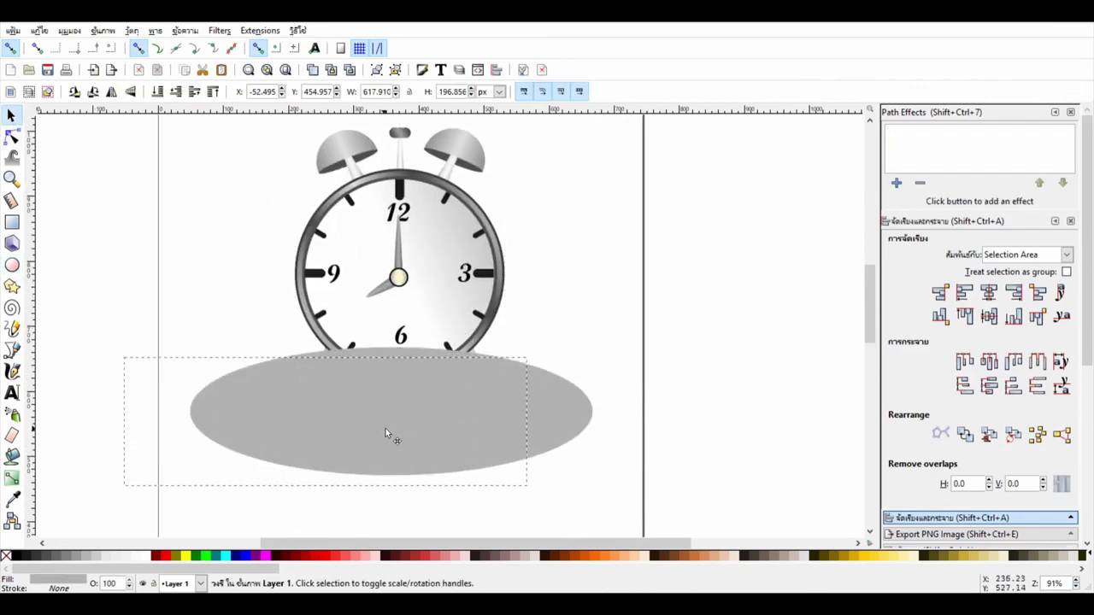
# Give the ellipse a radial gradient fill whose outer stop is transparent white
pyautogui.hotkey('shift', 'ctrl', 'f')
pyautogui.click(965, 313)
pyautogui.press('n')
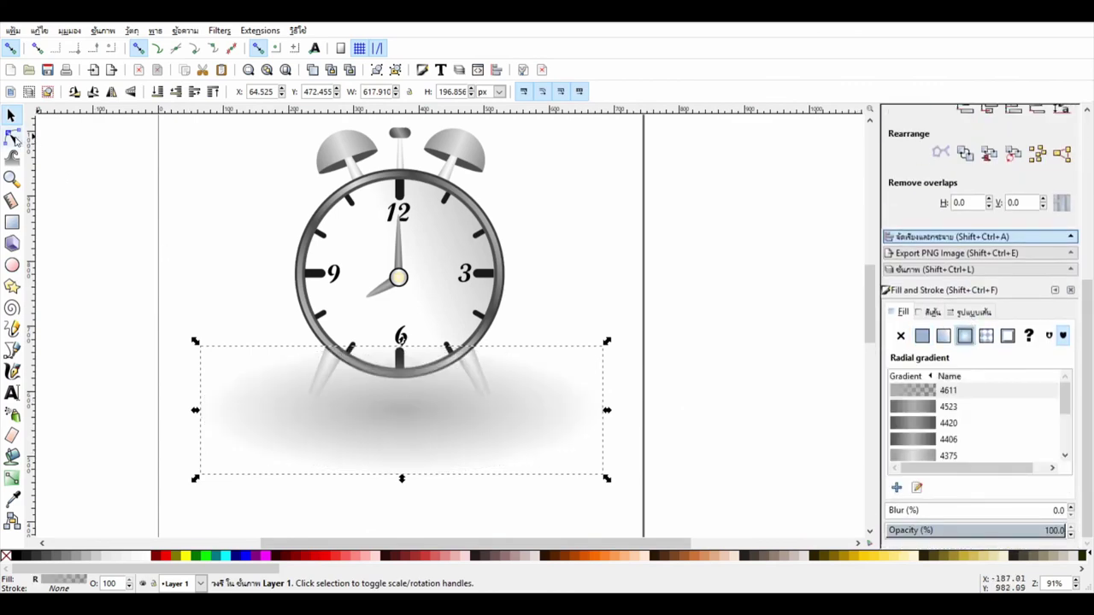
pyautogui.click(604, 412)
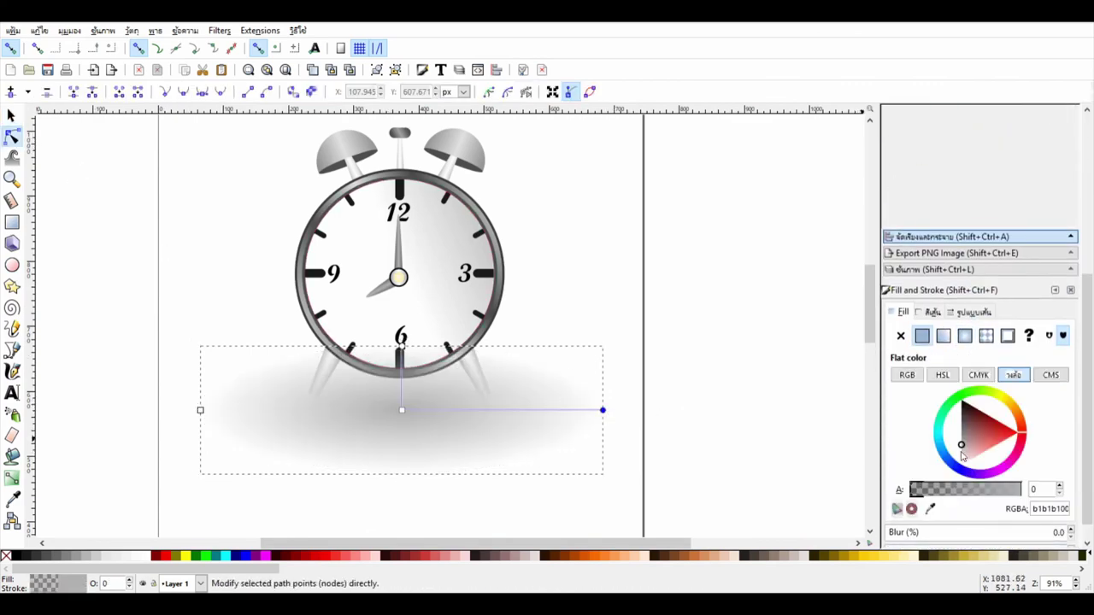
pyautogui.click(961, 466)
# Flatten and narrow the shadow ellipse, then nudge the clock down onto it
pyautogui.click(12, 114)
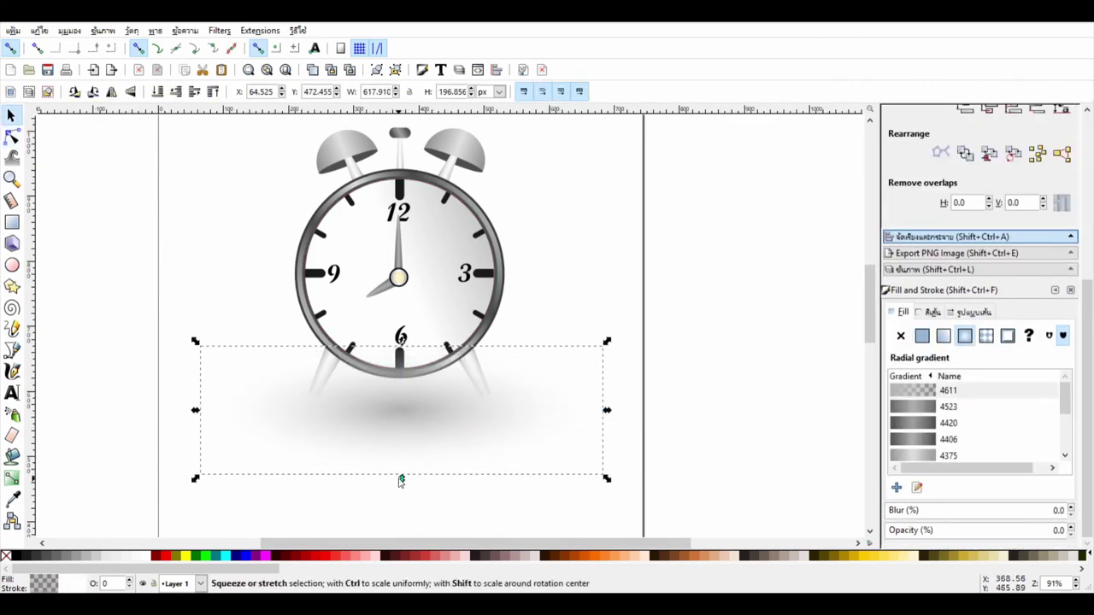
pyautogui.moveTo(401, 475)
pyautogui.mouseDown()
pyautogui.moveTo(444, 396)
pyautogui.moveTo(371, 410)
pyautogui.mouseUp()
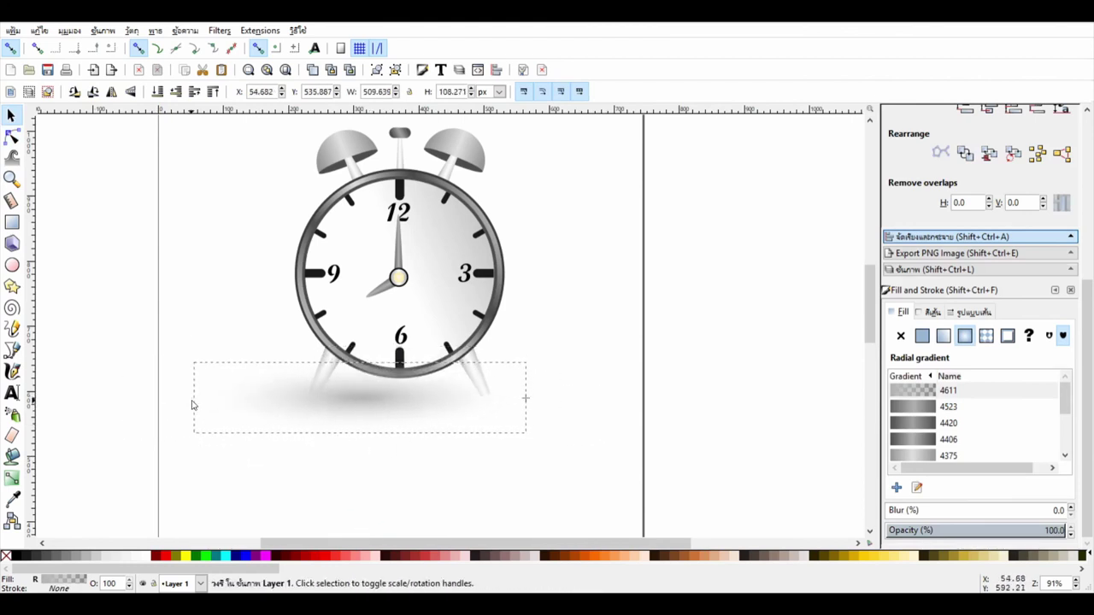
pyautogui.moveTo(196, 415)
pyautogui.mouseDown()
pyautogui.moveTo(338, 402)
pyautogui.moveTo(497, 414)
pyautogui.mouseUp()
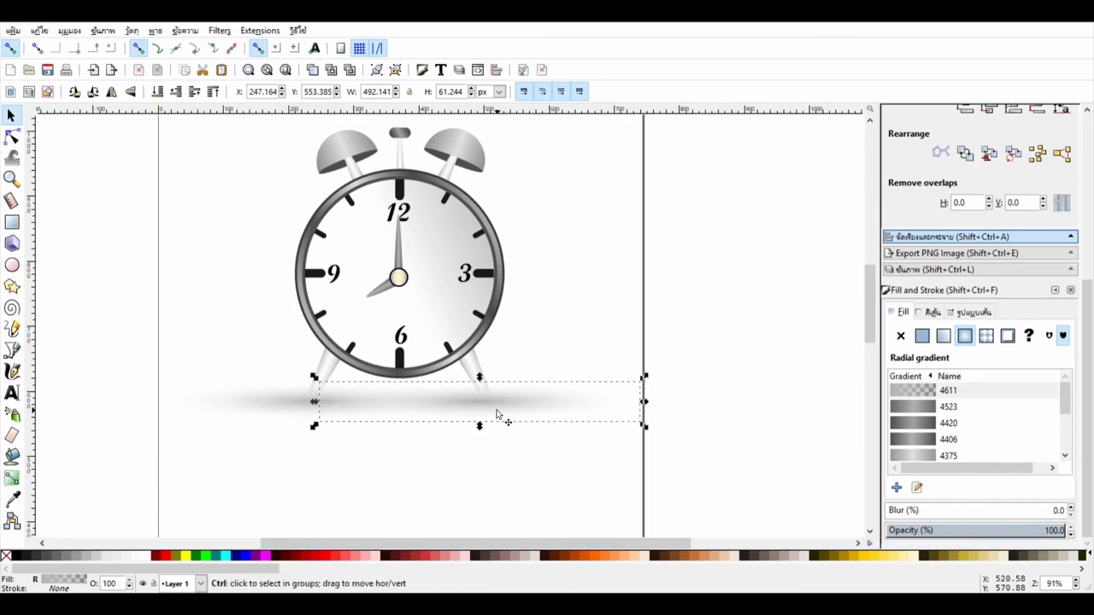
pyautogui.keyDown('shift'); pyautogui.click(285, 406); pyautogui.keyUp('shift')
pyautogui.moveTo(439, 262); pyautogui.dragTo(435, 268)
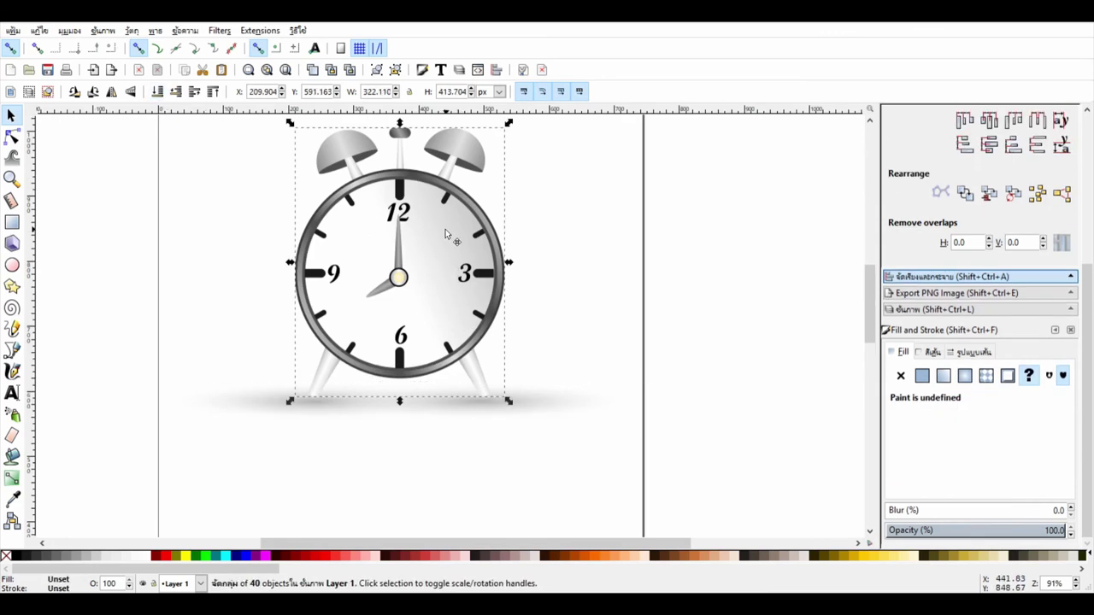
pyautogui.click(502, 478)
pyautogui.scroll(1, 685, 388)
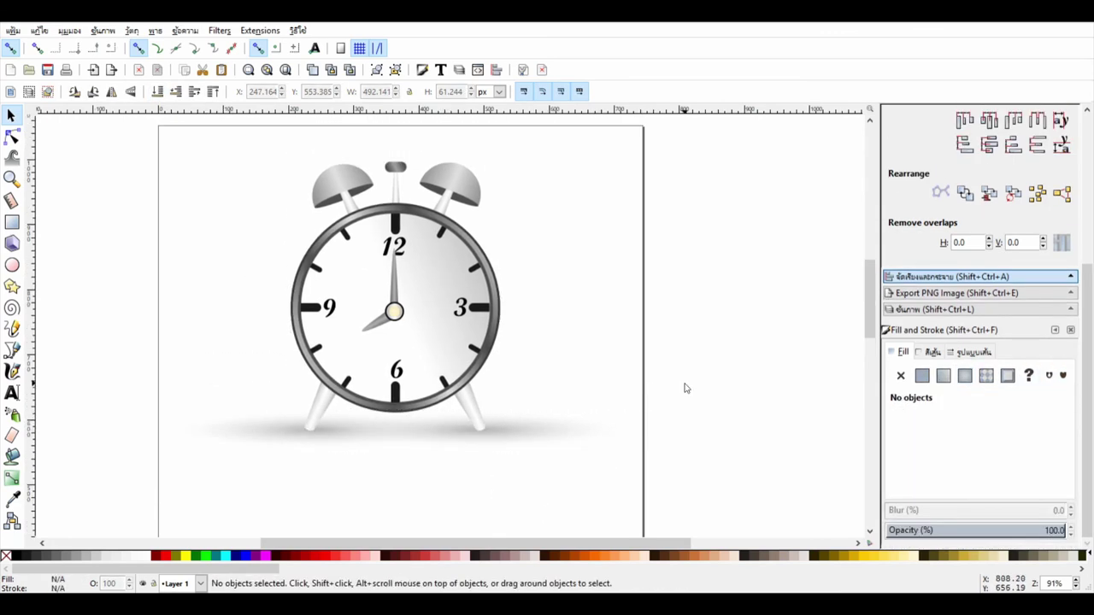